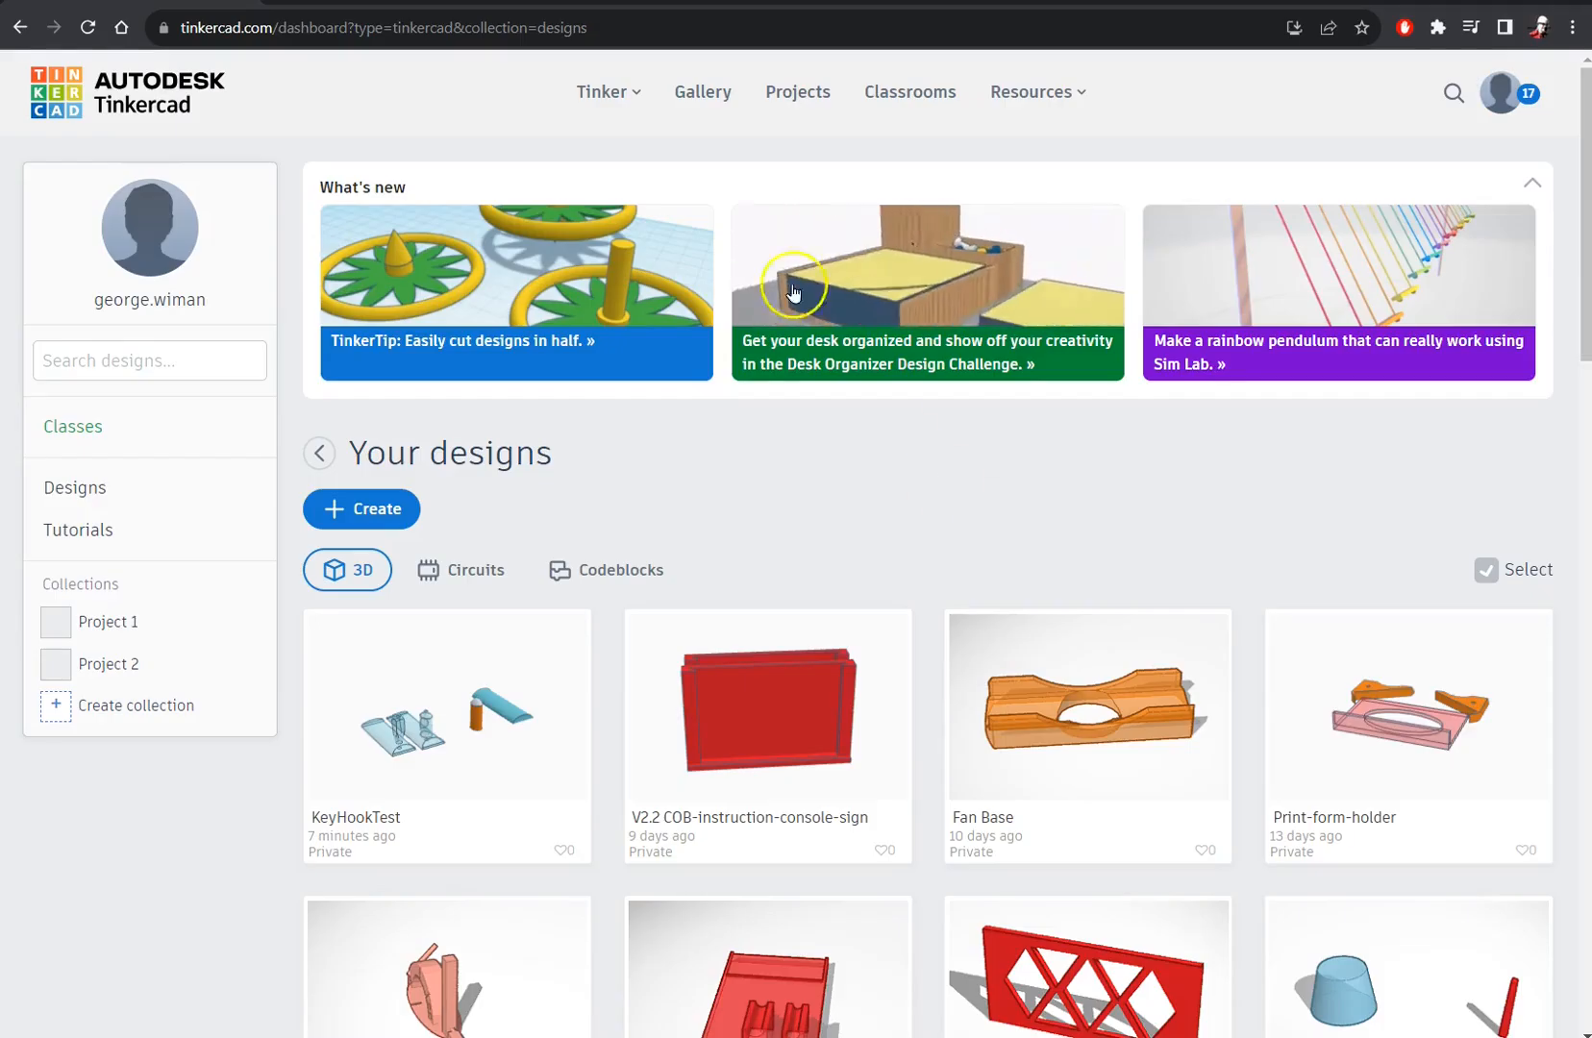
- Create a new 3D design and name it "Key Hook Design Assignment"
left_click(373, 514)
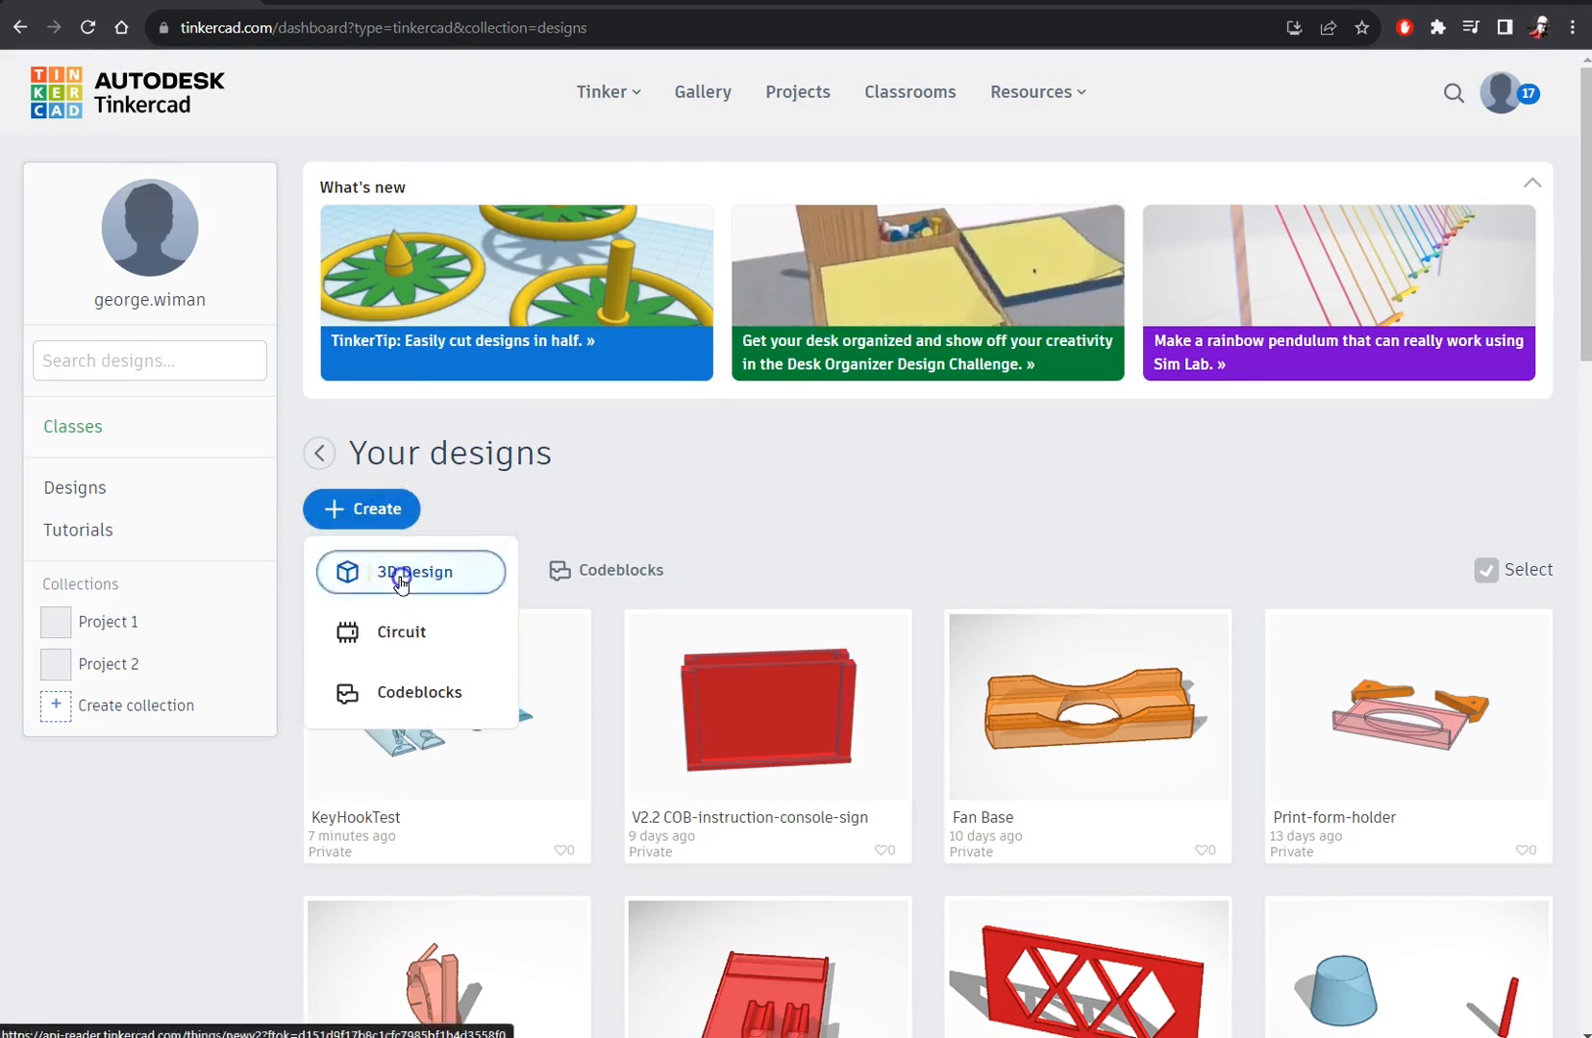
left_click(349, 571)
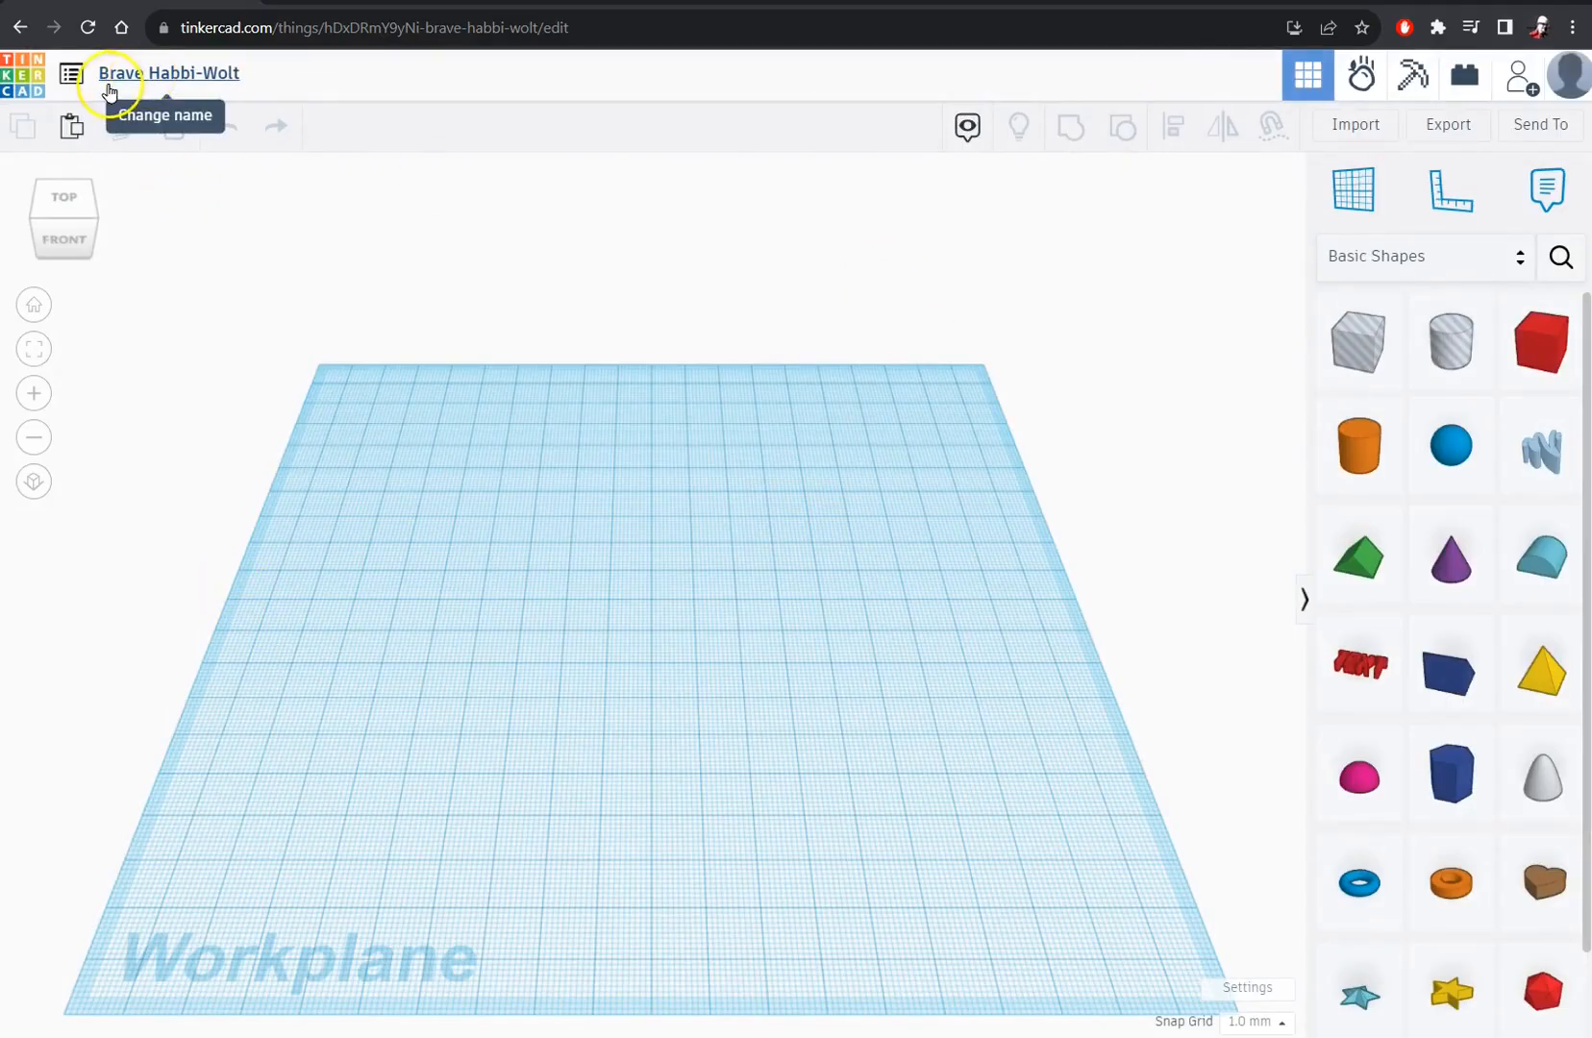
left_click(179, 77)
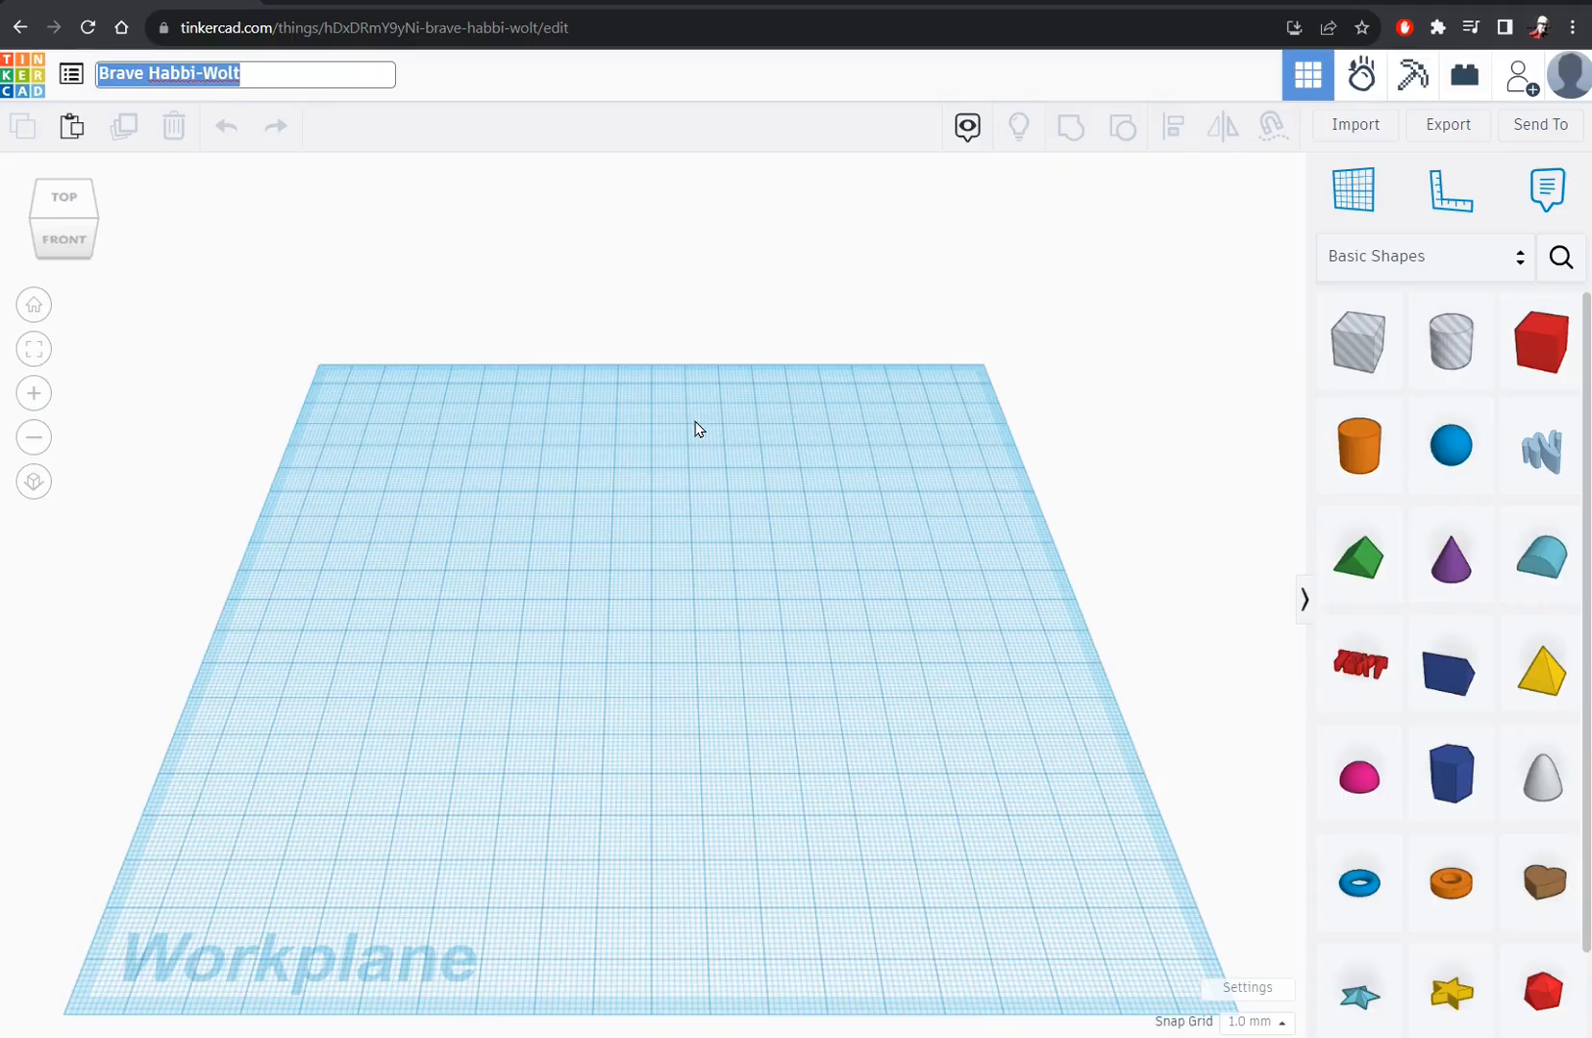
type("Key Hook Design Assignment")
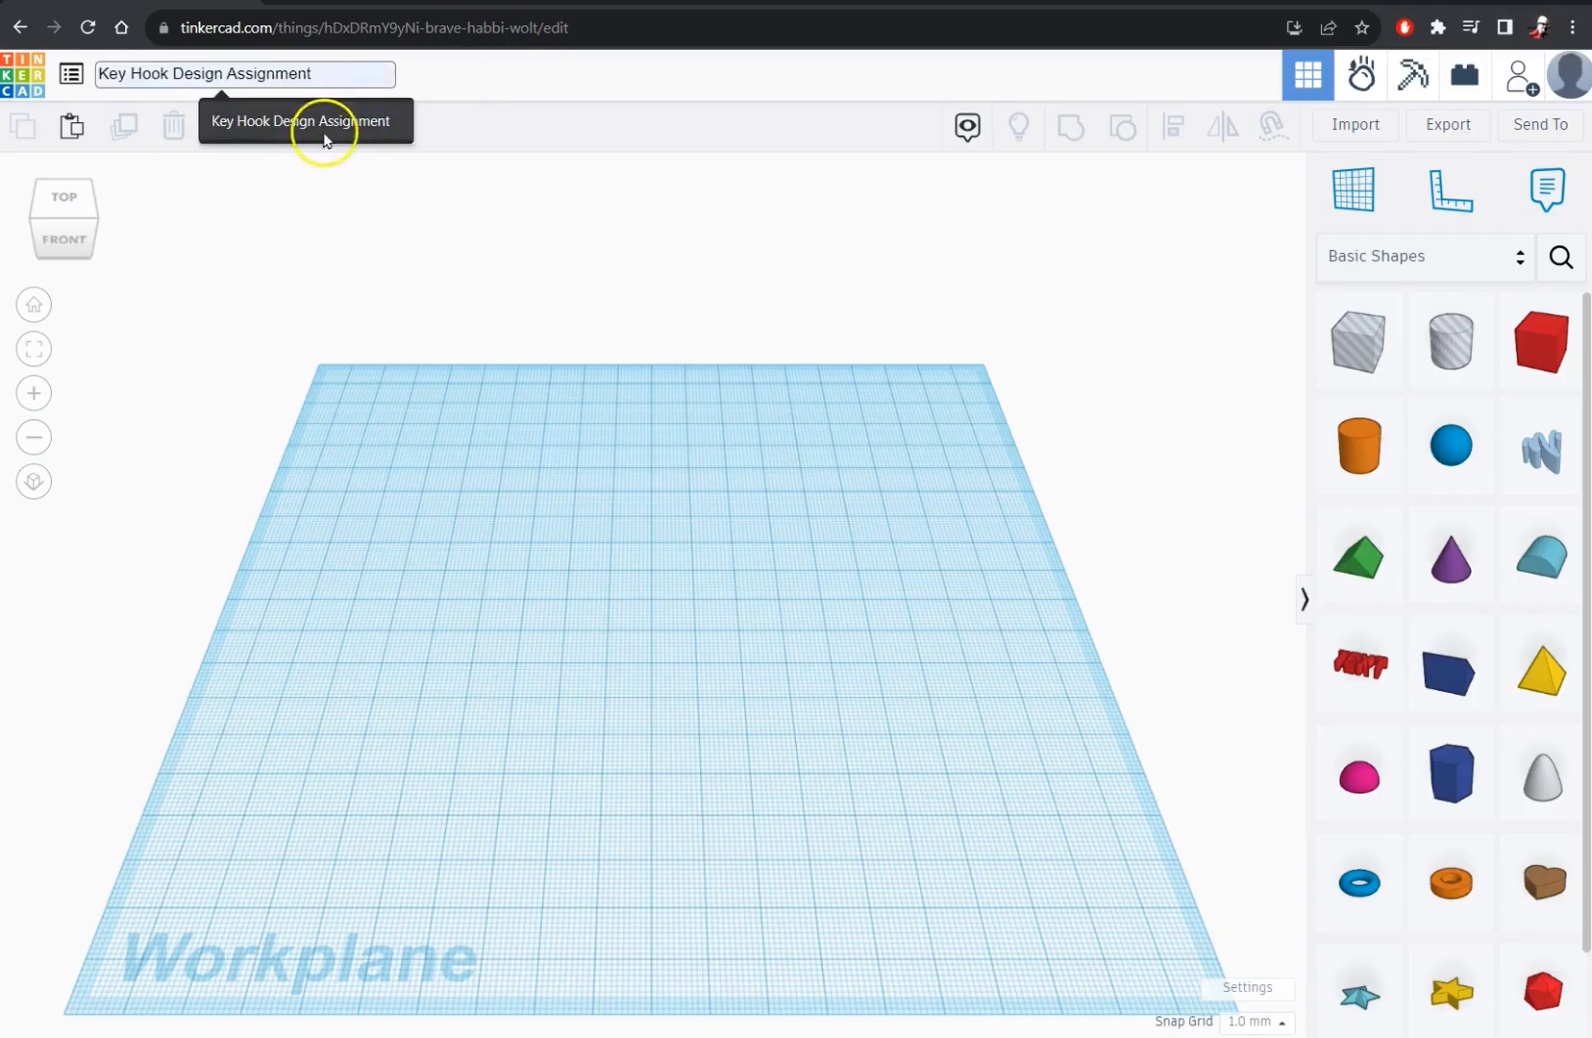
left_click(322, 123)
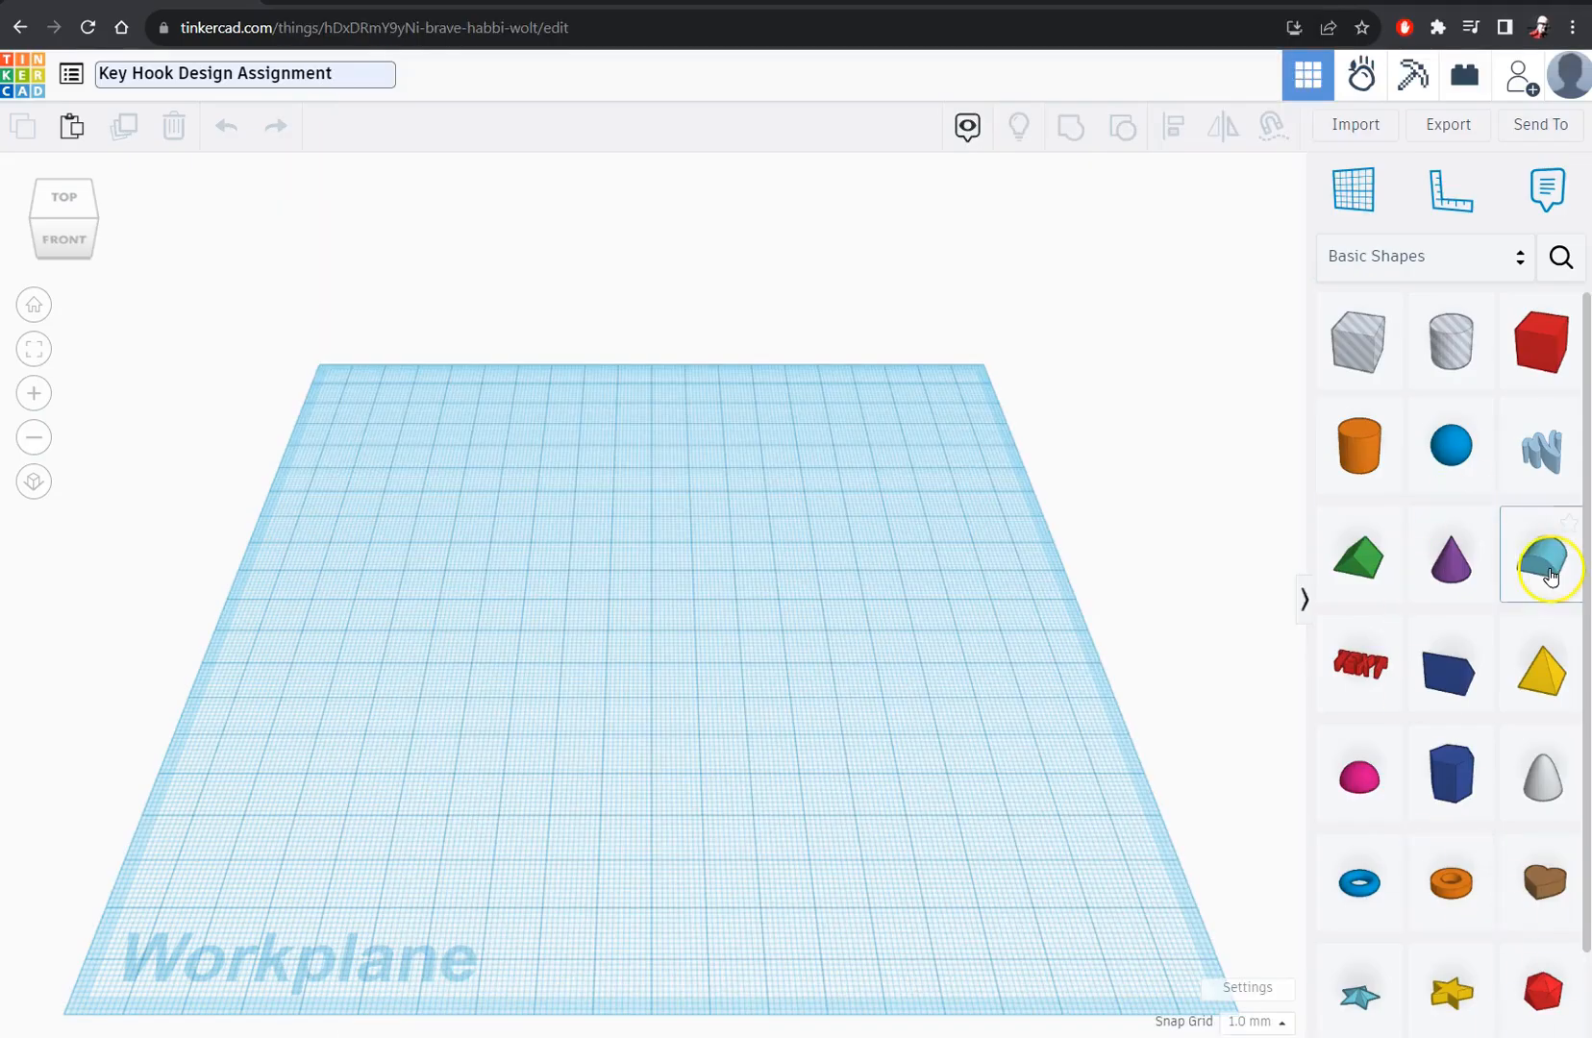
- Place a solid Round Roof shape on the workplane, left of its centre
left_click_drag(1550, 575, 505, 637)
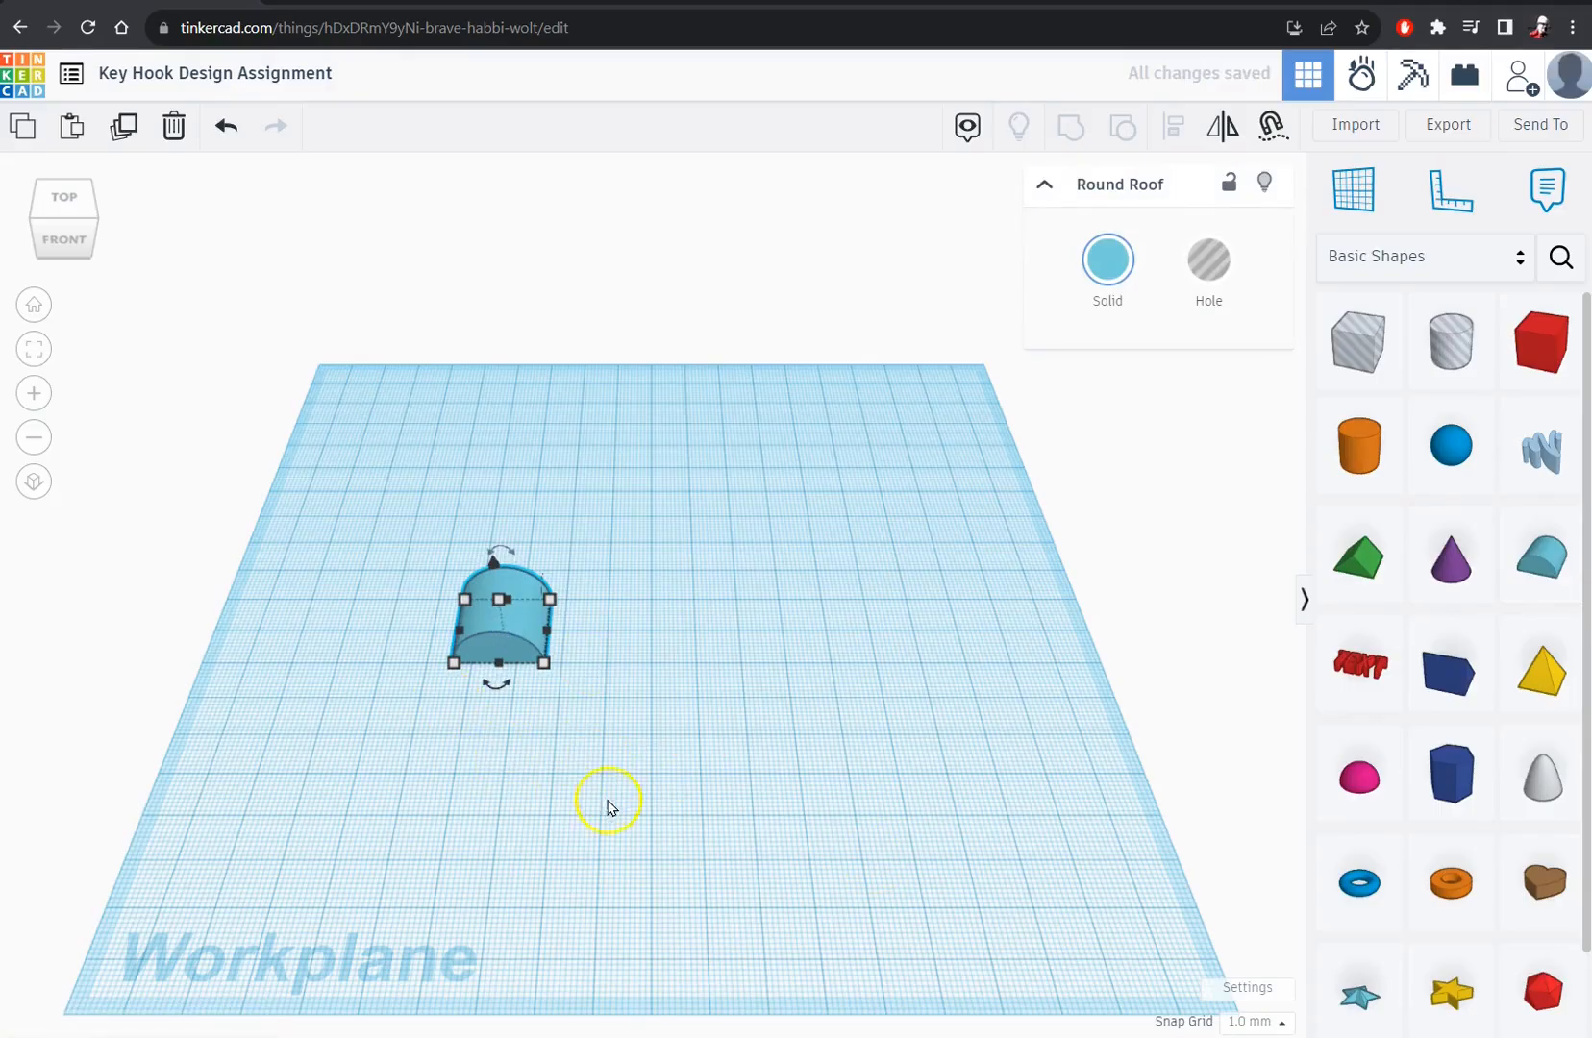
scroll(607, 801, "up", 3)
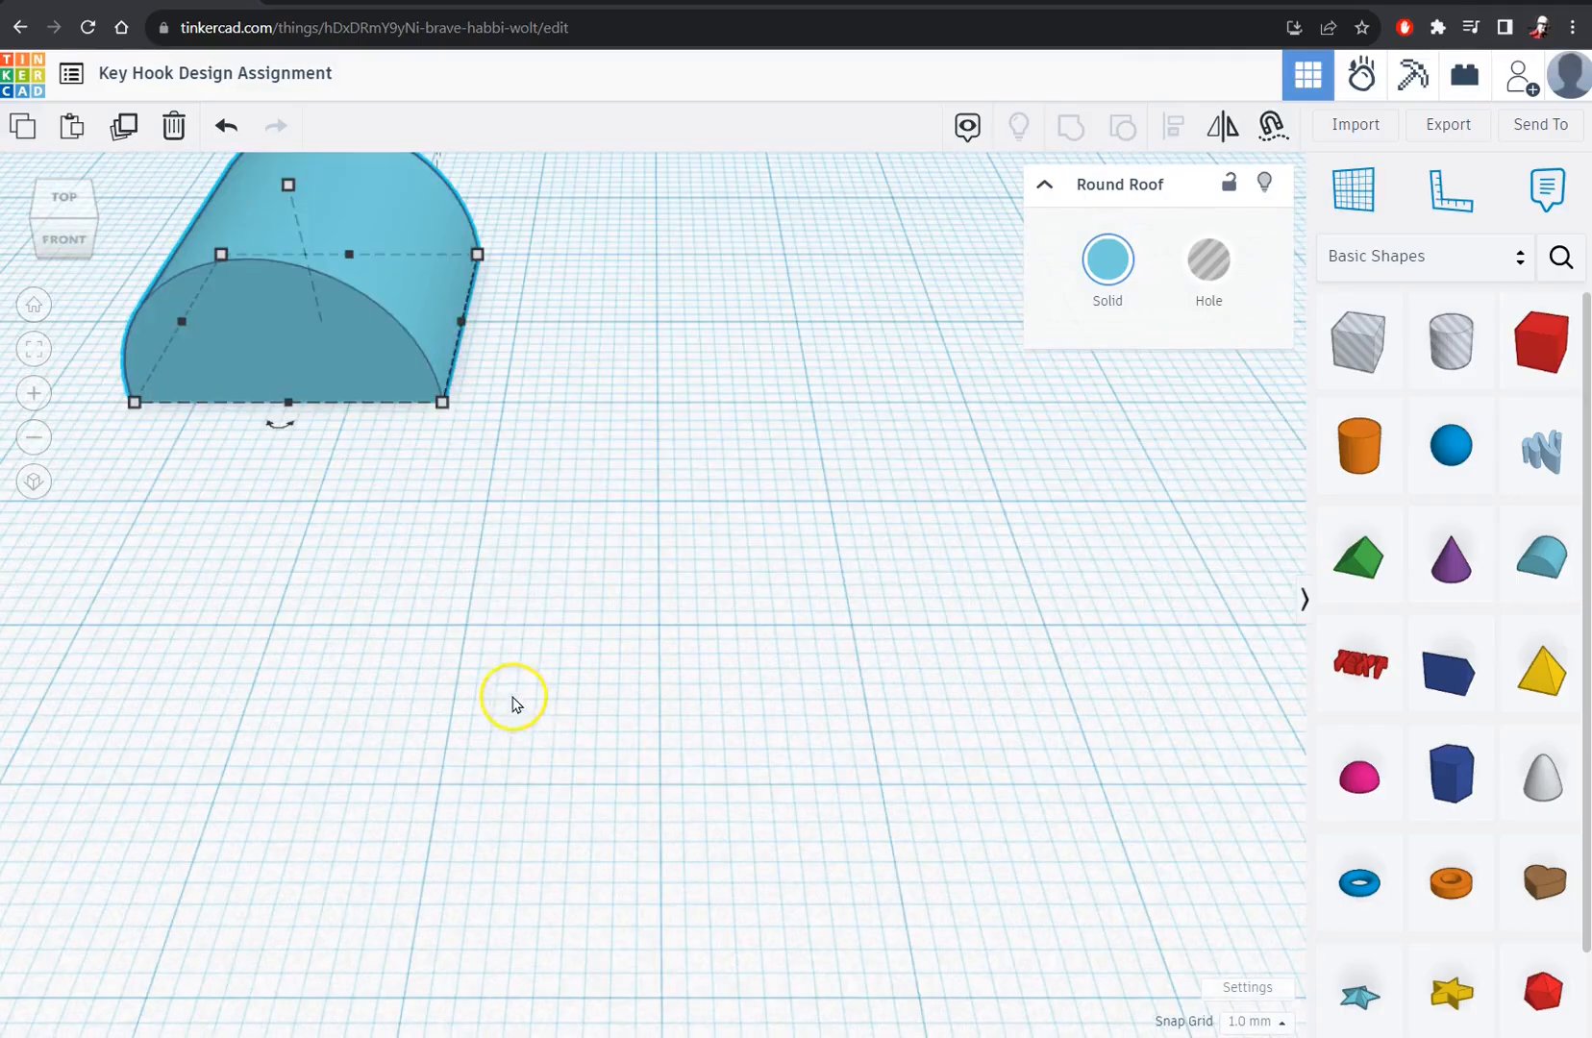
scroll(468, 557, "down", 3)
middle_click_drag(463, 553, 850, 829)
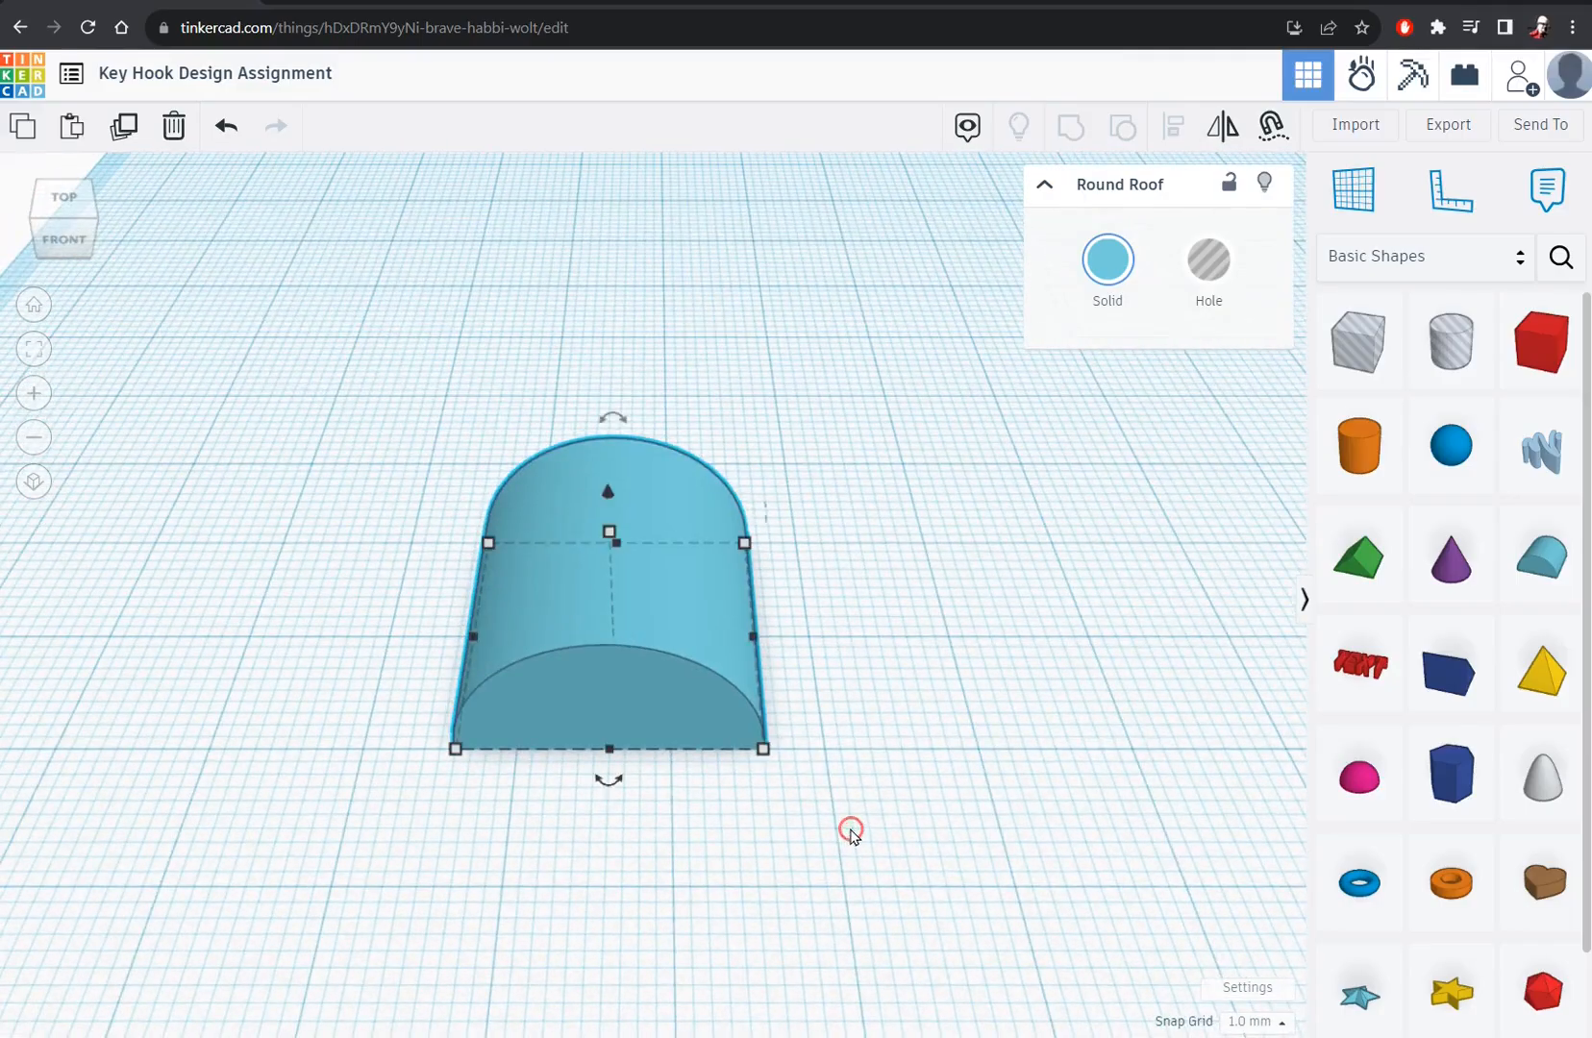
- Examine the round roof from above and at closer range, until its base corners are clearly in view
middle_click_drag(1029, 808, 526, 803)
middle_click_drag(323, 788, 1154, 846)
middle_click_drag(786, 896, 489, 796)
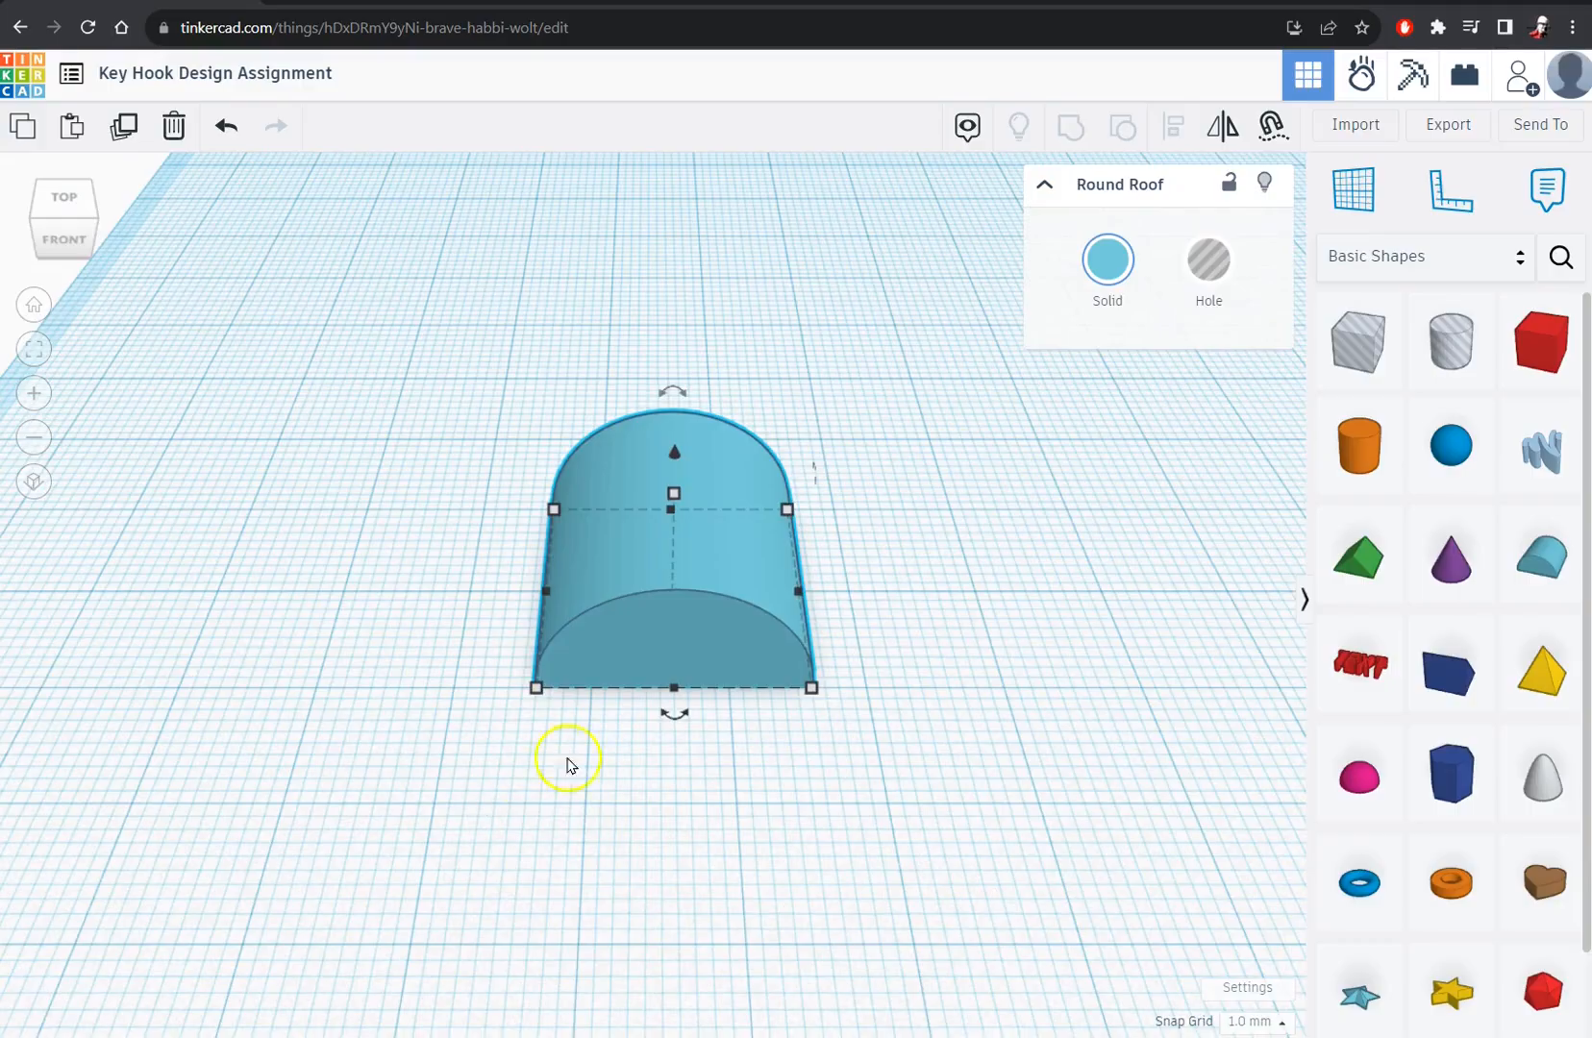
middle_click_drag(912, 710, 747, 777)
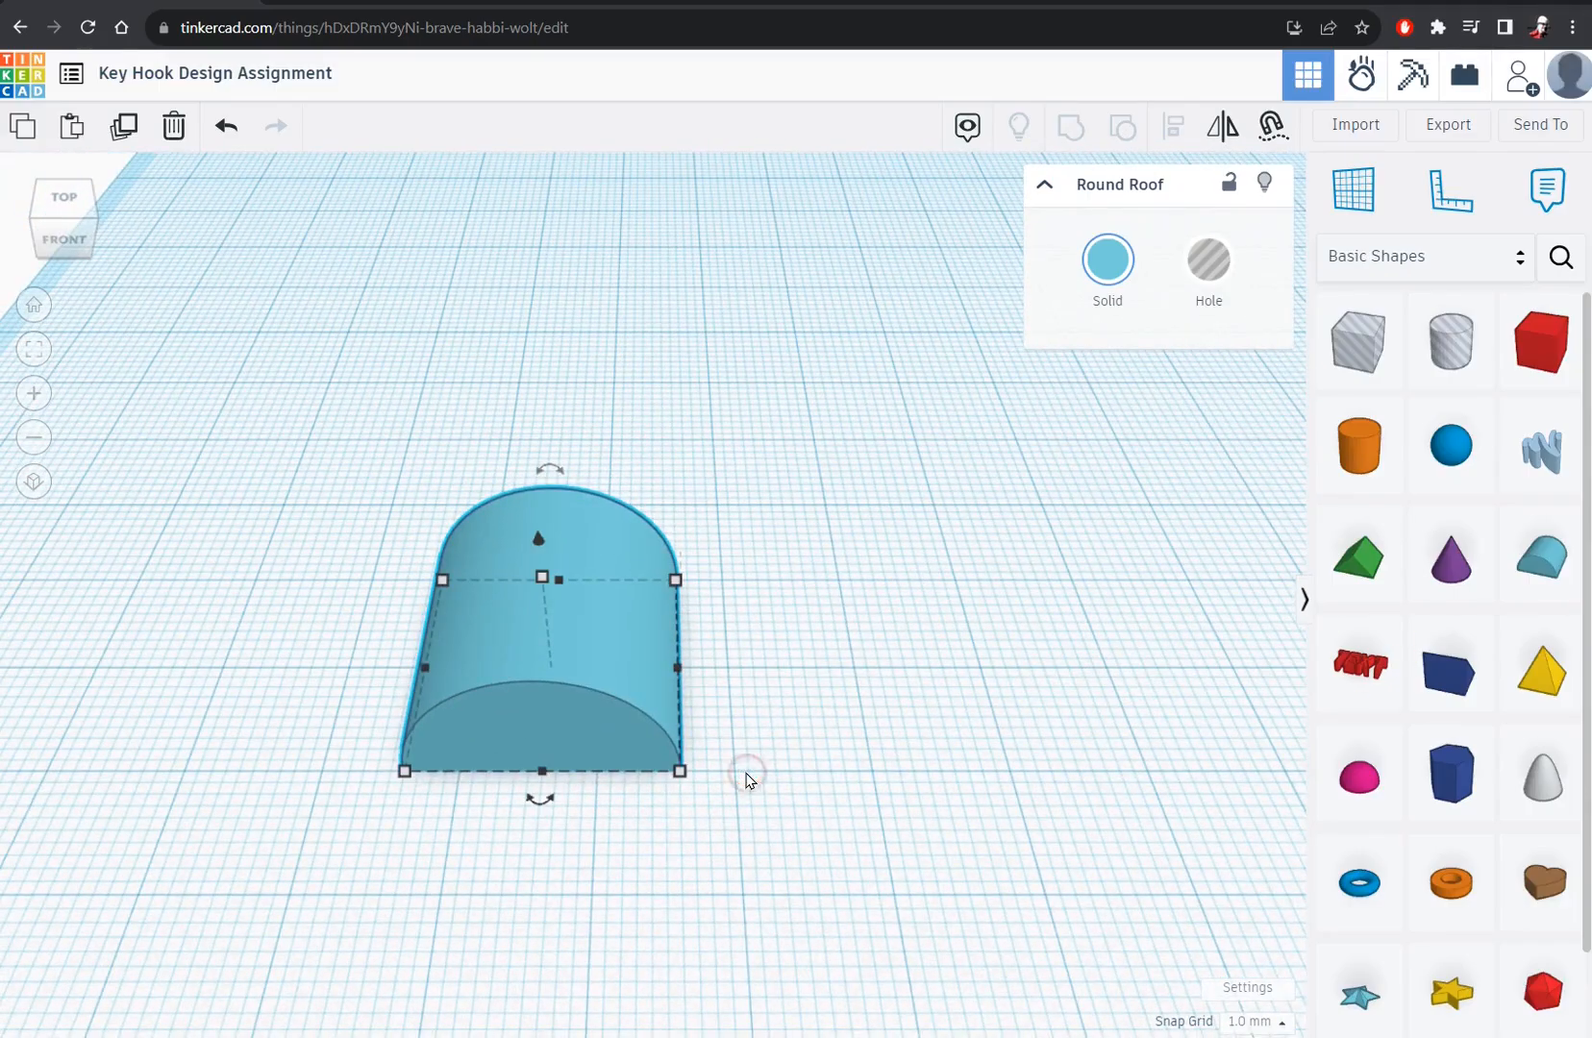
right_click_drag(981, 868, 1006, 960)
scroll(629, 827, "up", 1)
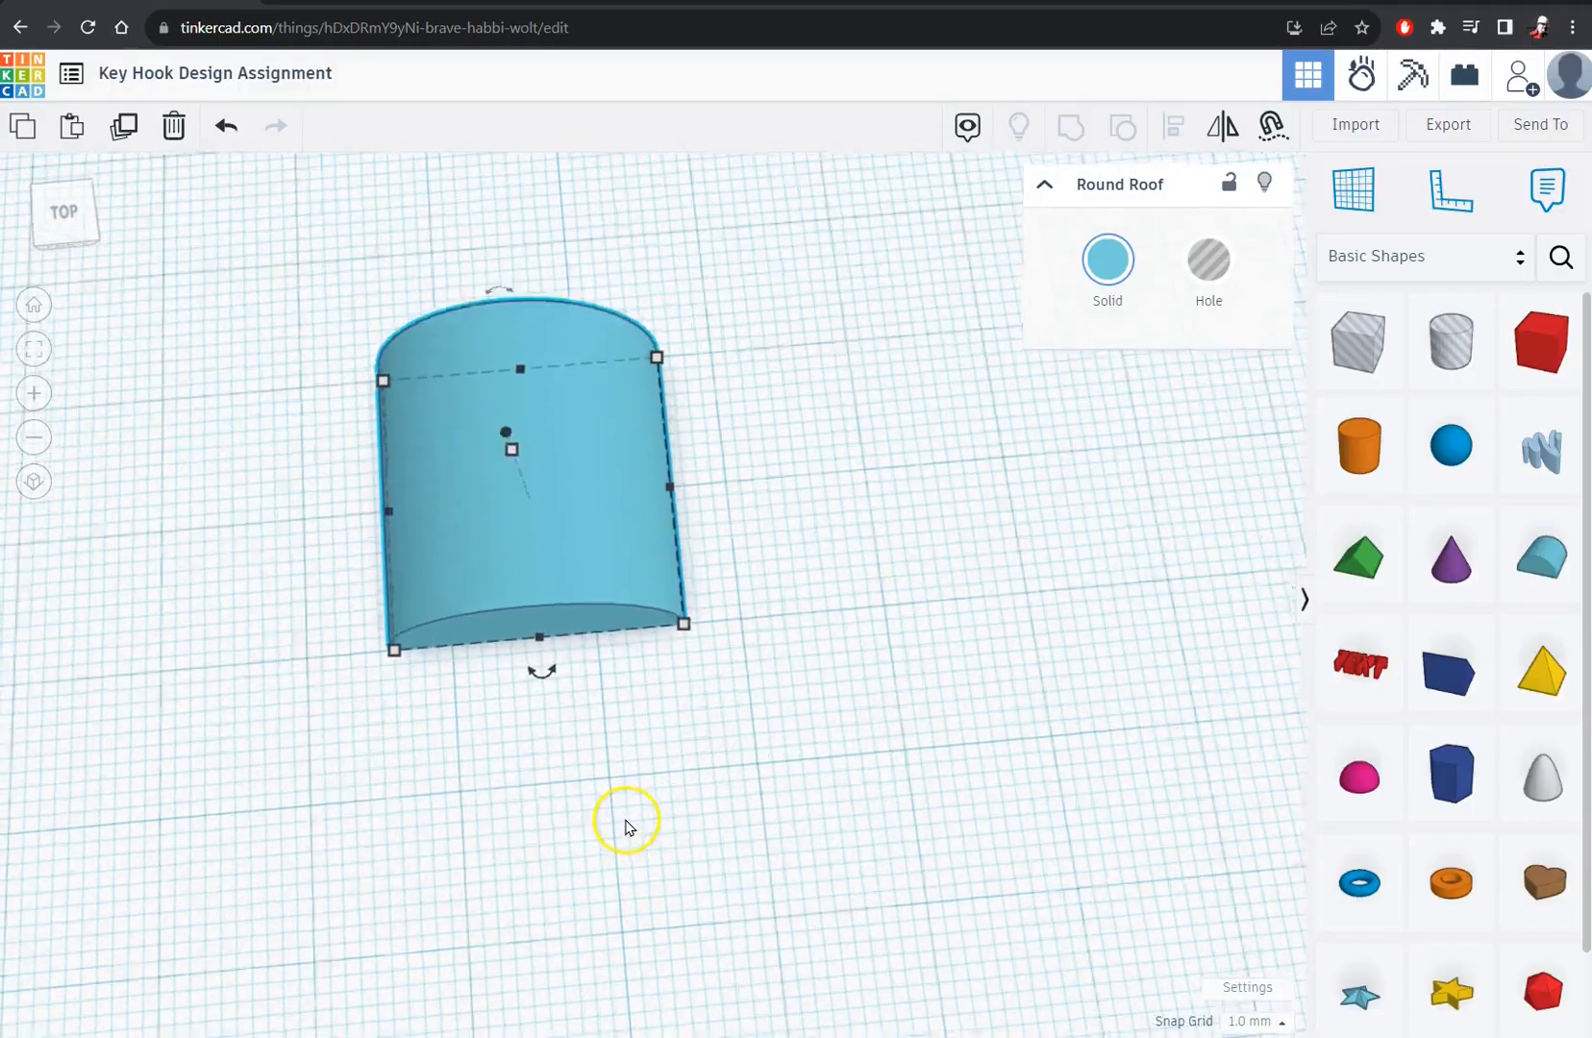
scroll(627, 822, "up", 3)
middle_click_drag(481, 685, 833, 945)
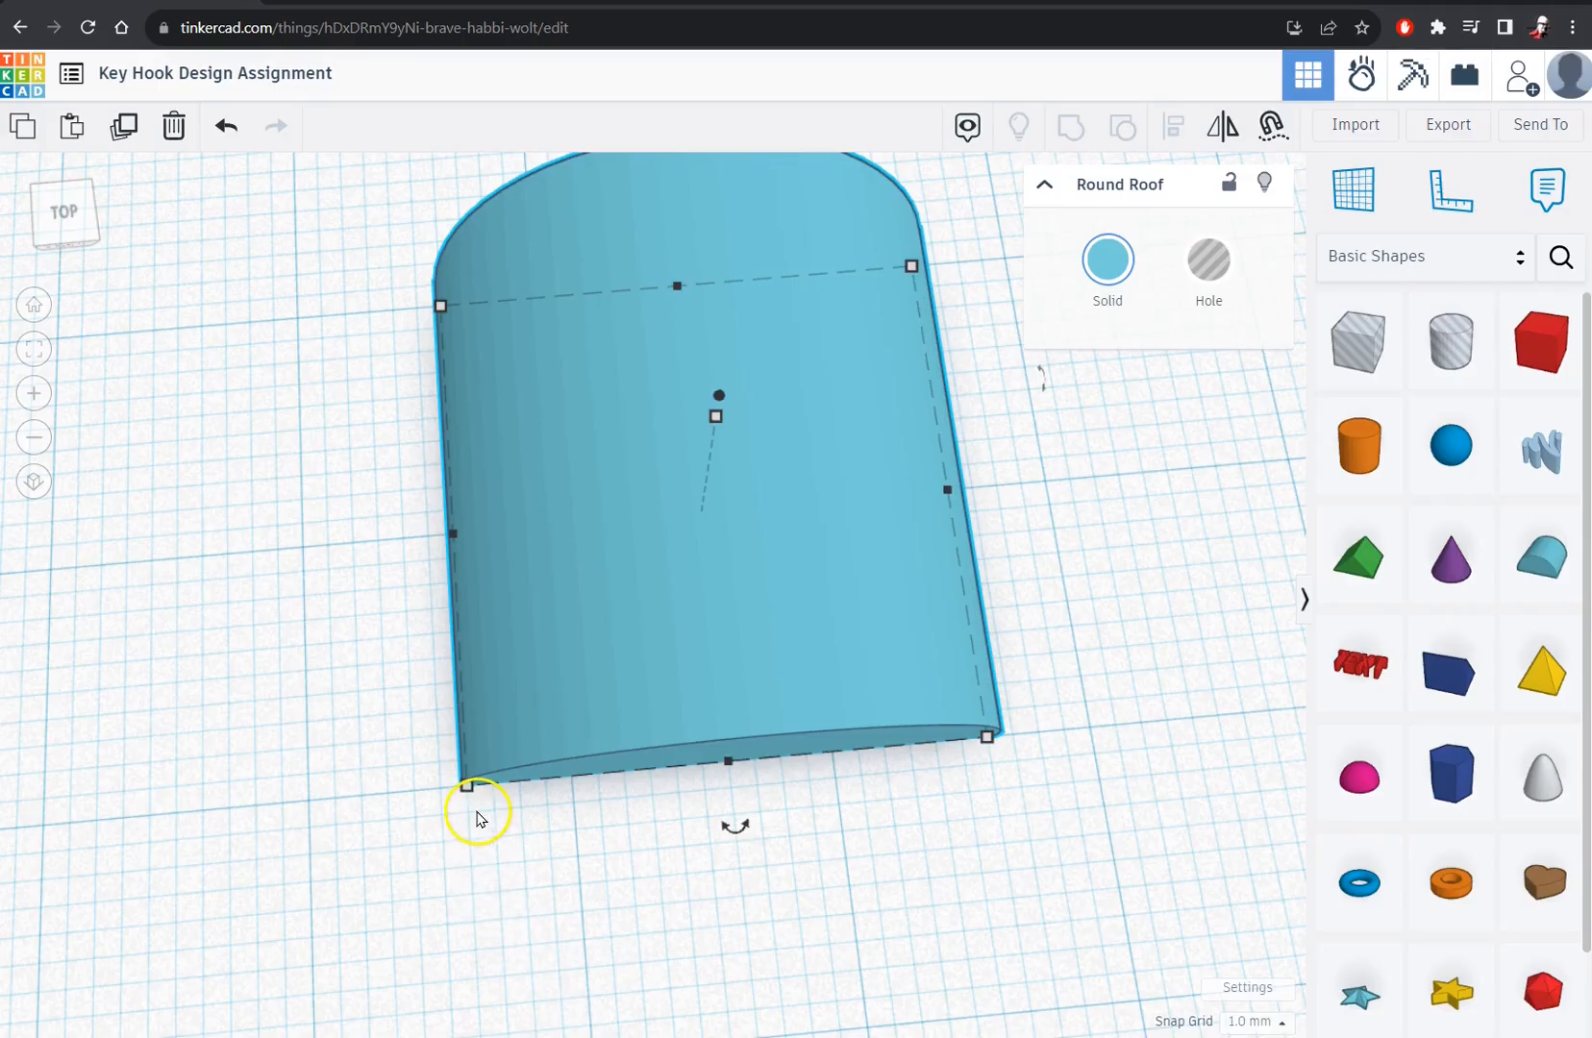
- Resize the round roof's base to 18 mm wide and 55 mm long
left_click(465, 784)
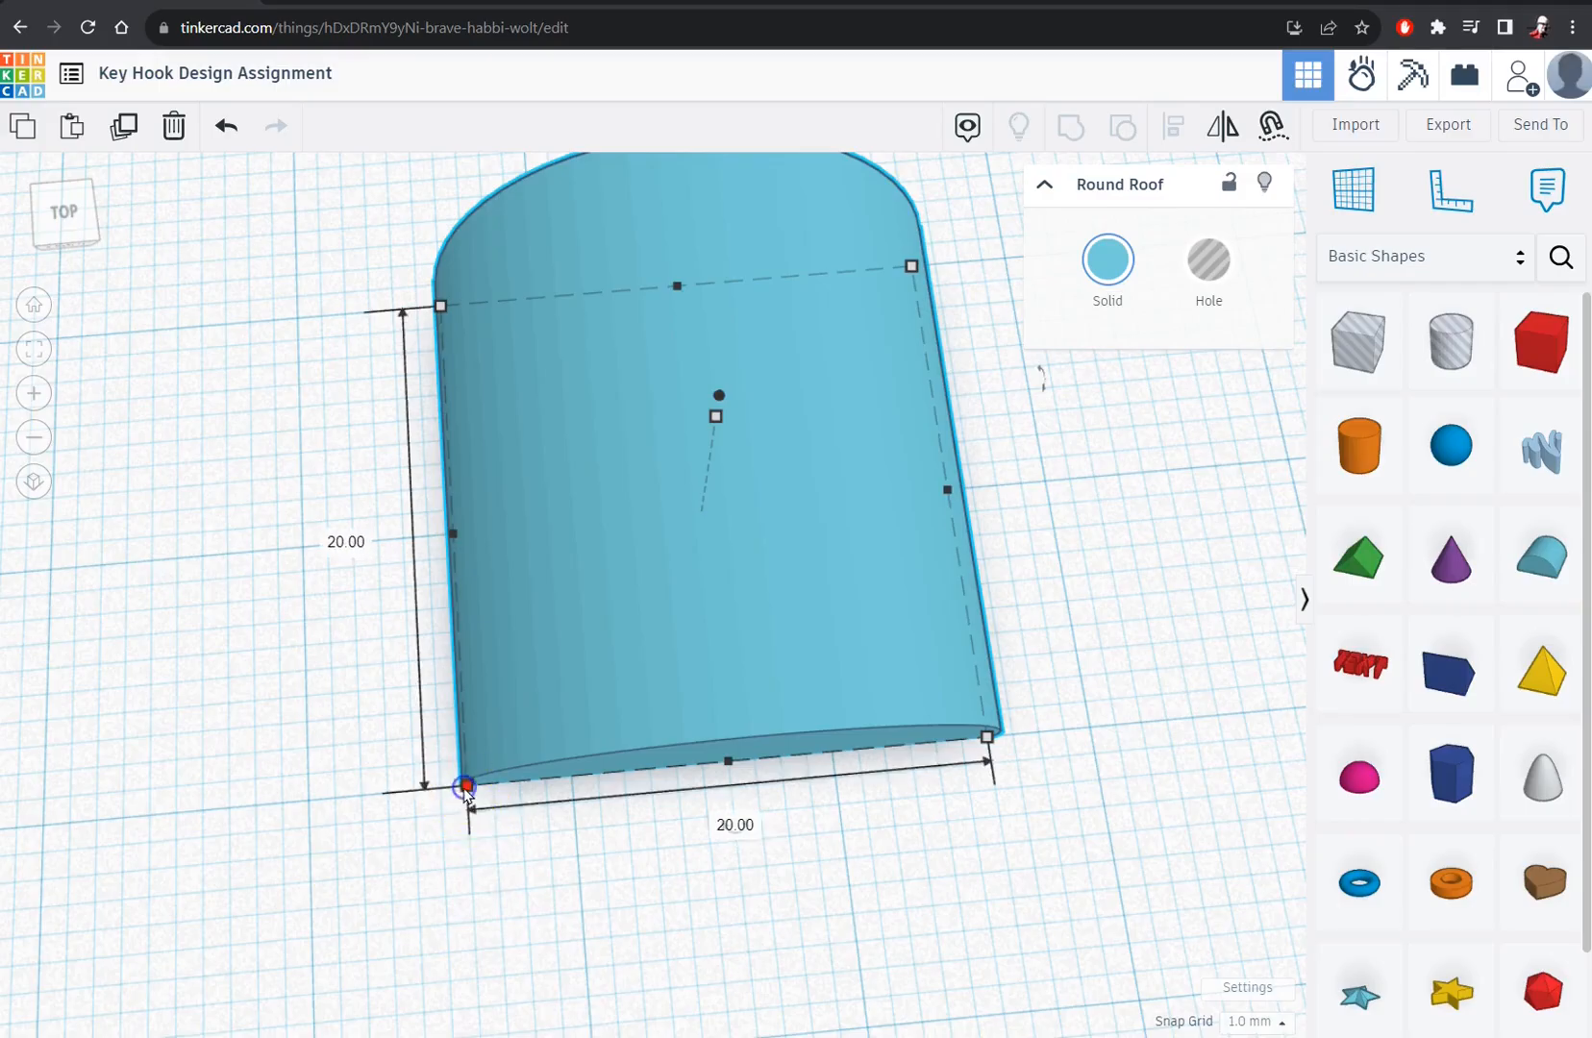
left_click(741, 825)
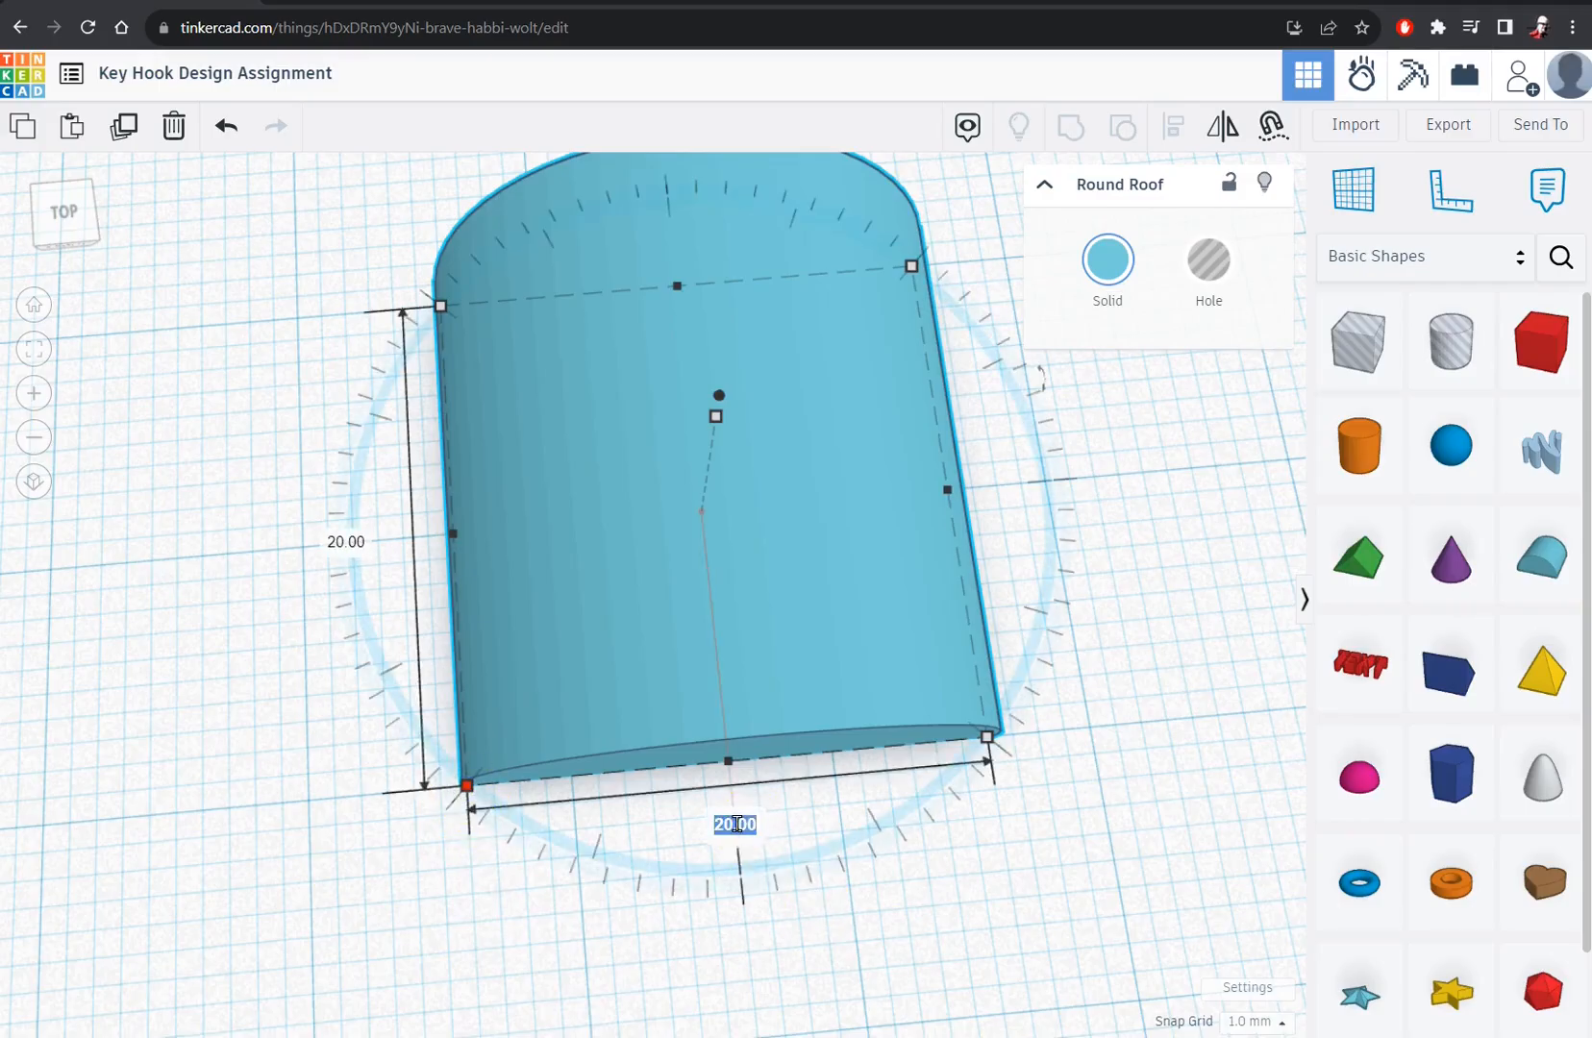
type("18")
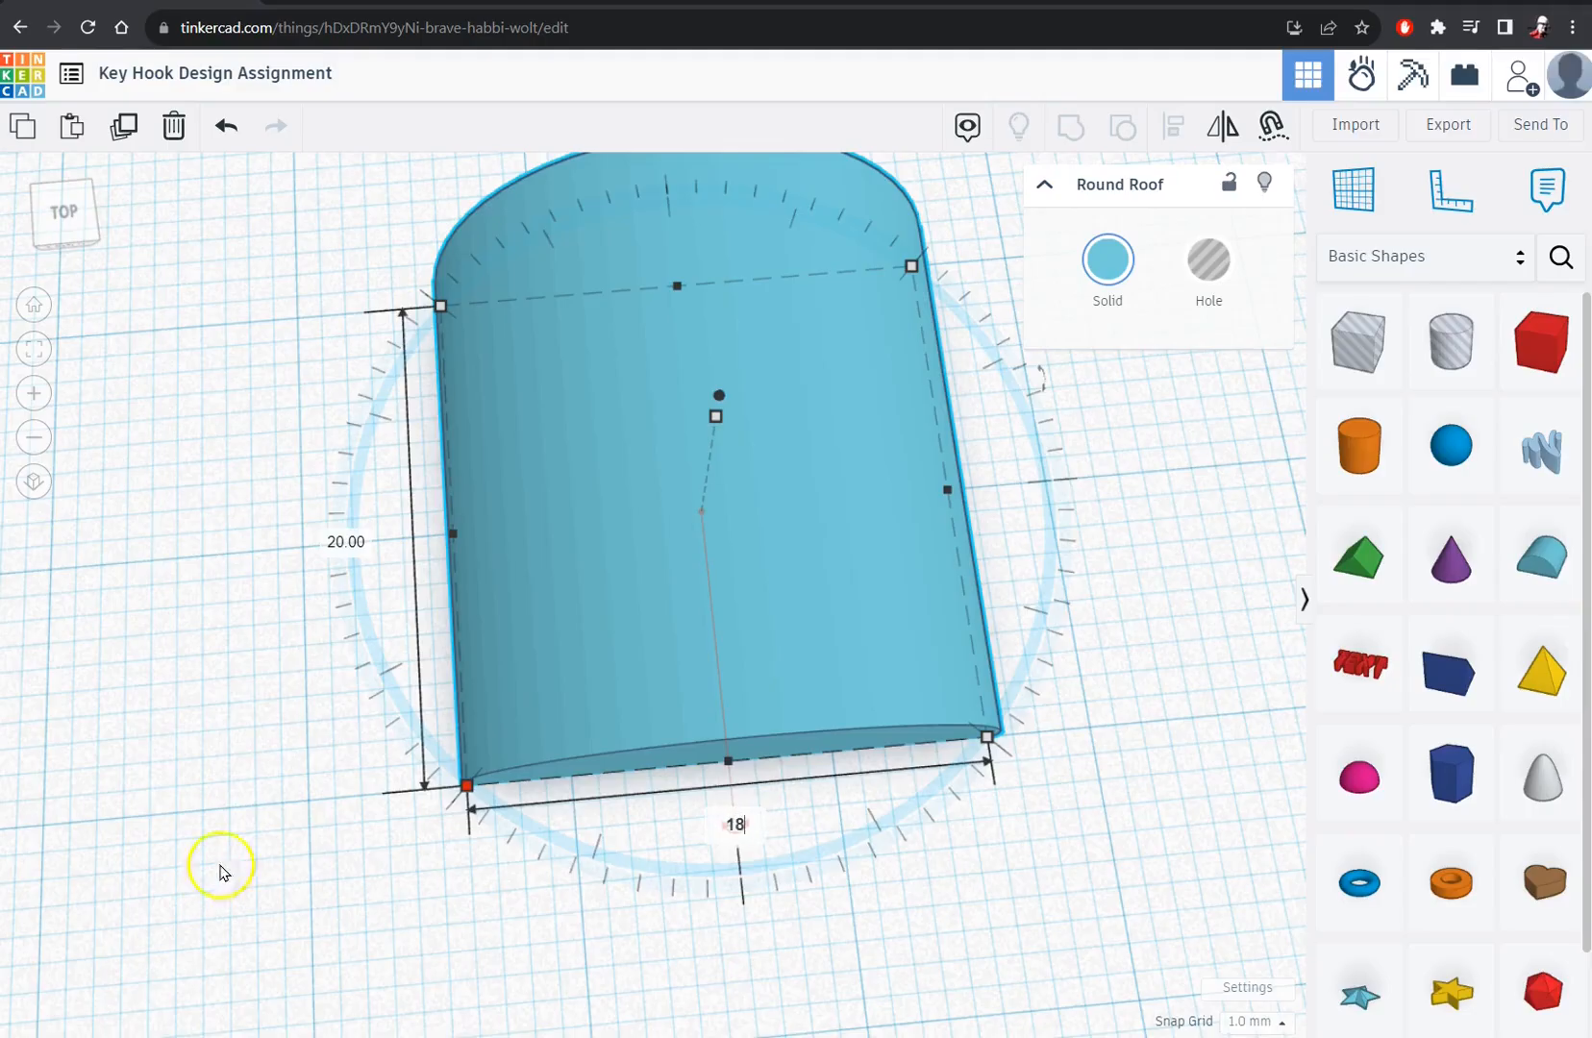
key("Return")
left_click(392, 537)
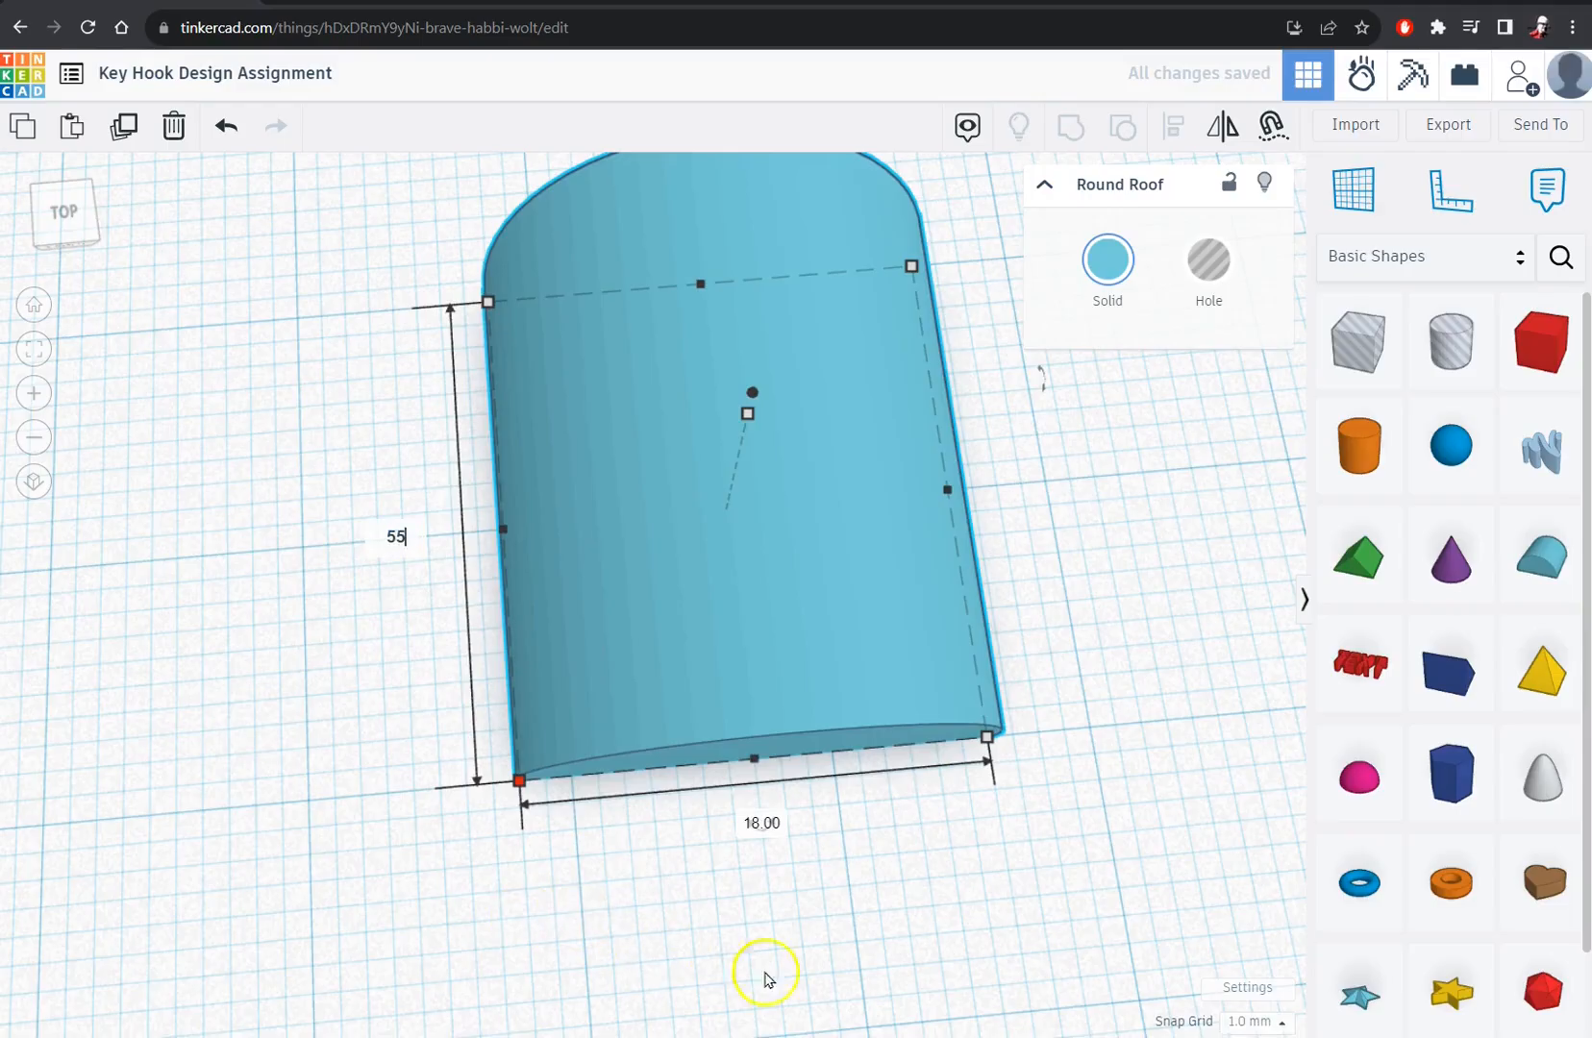
key("Return")
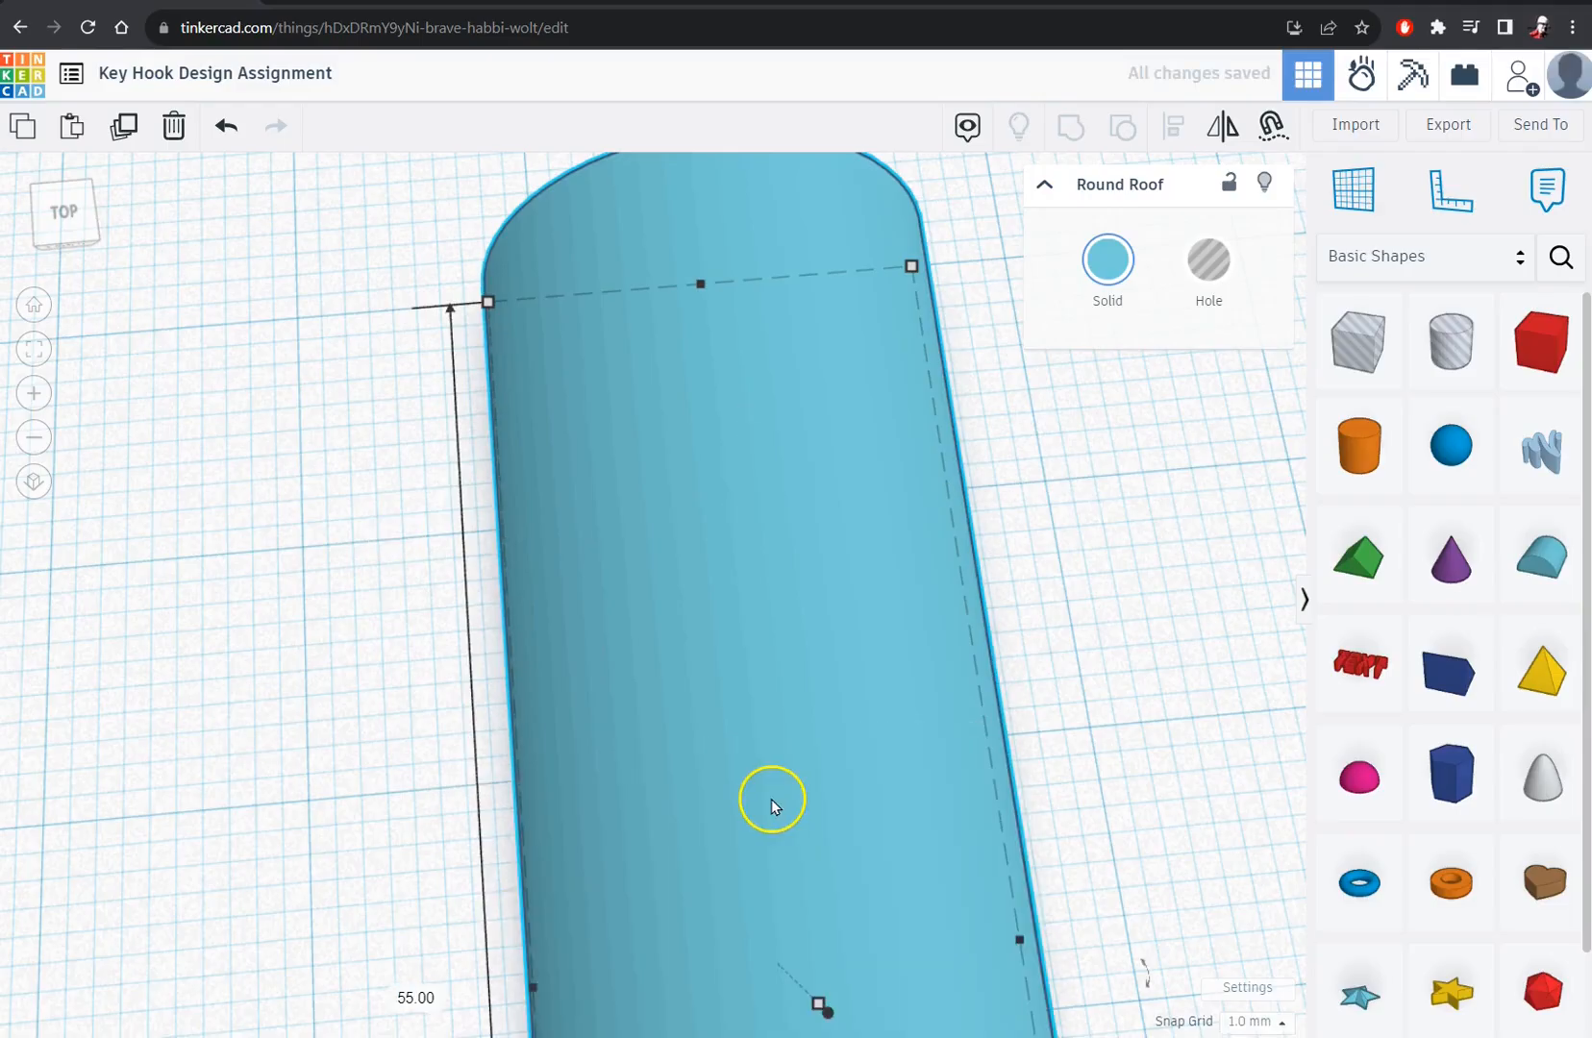
- Set the round roof's height to 4 mm
middle_click_drag(1137, 868, 973, 704)
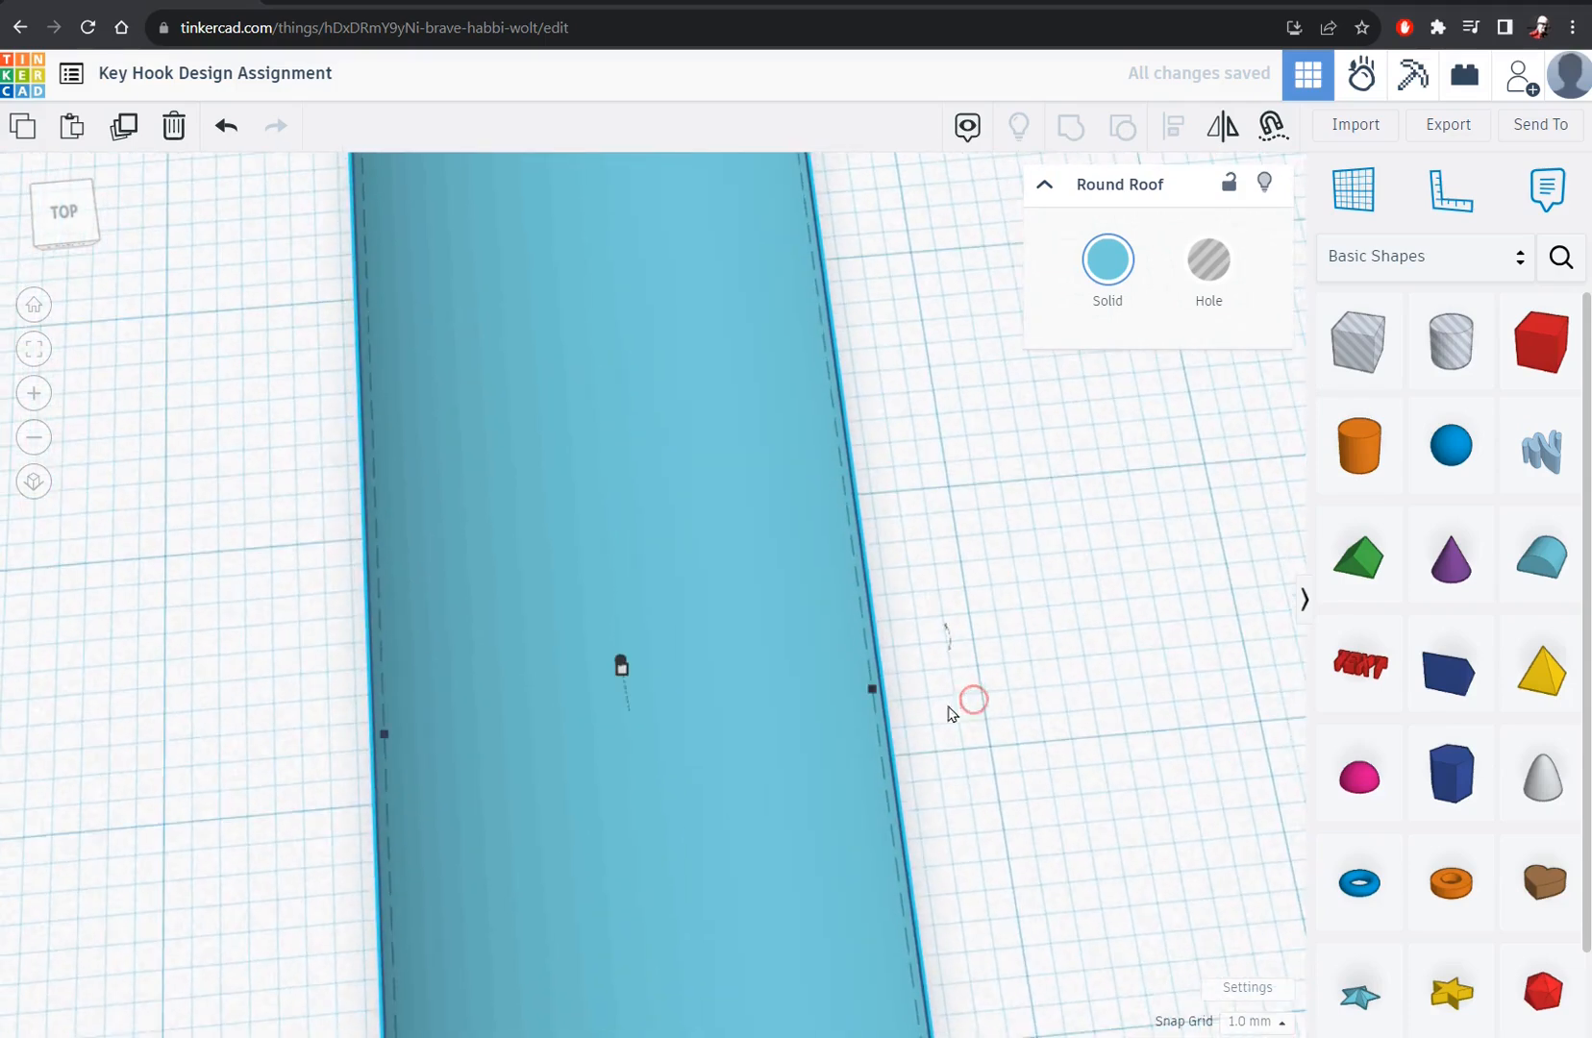
scroll(992, 736, "down", 3)
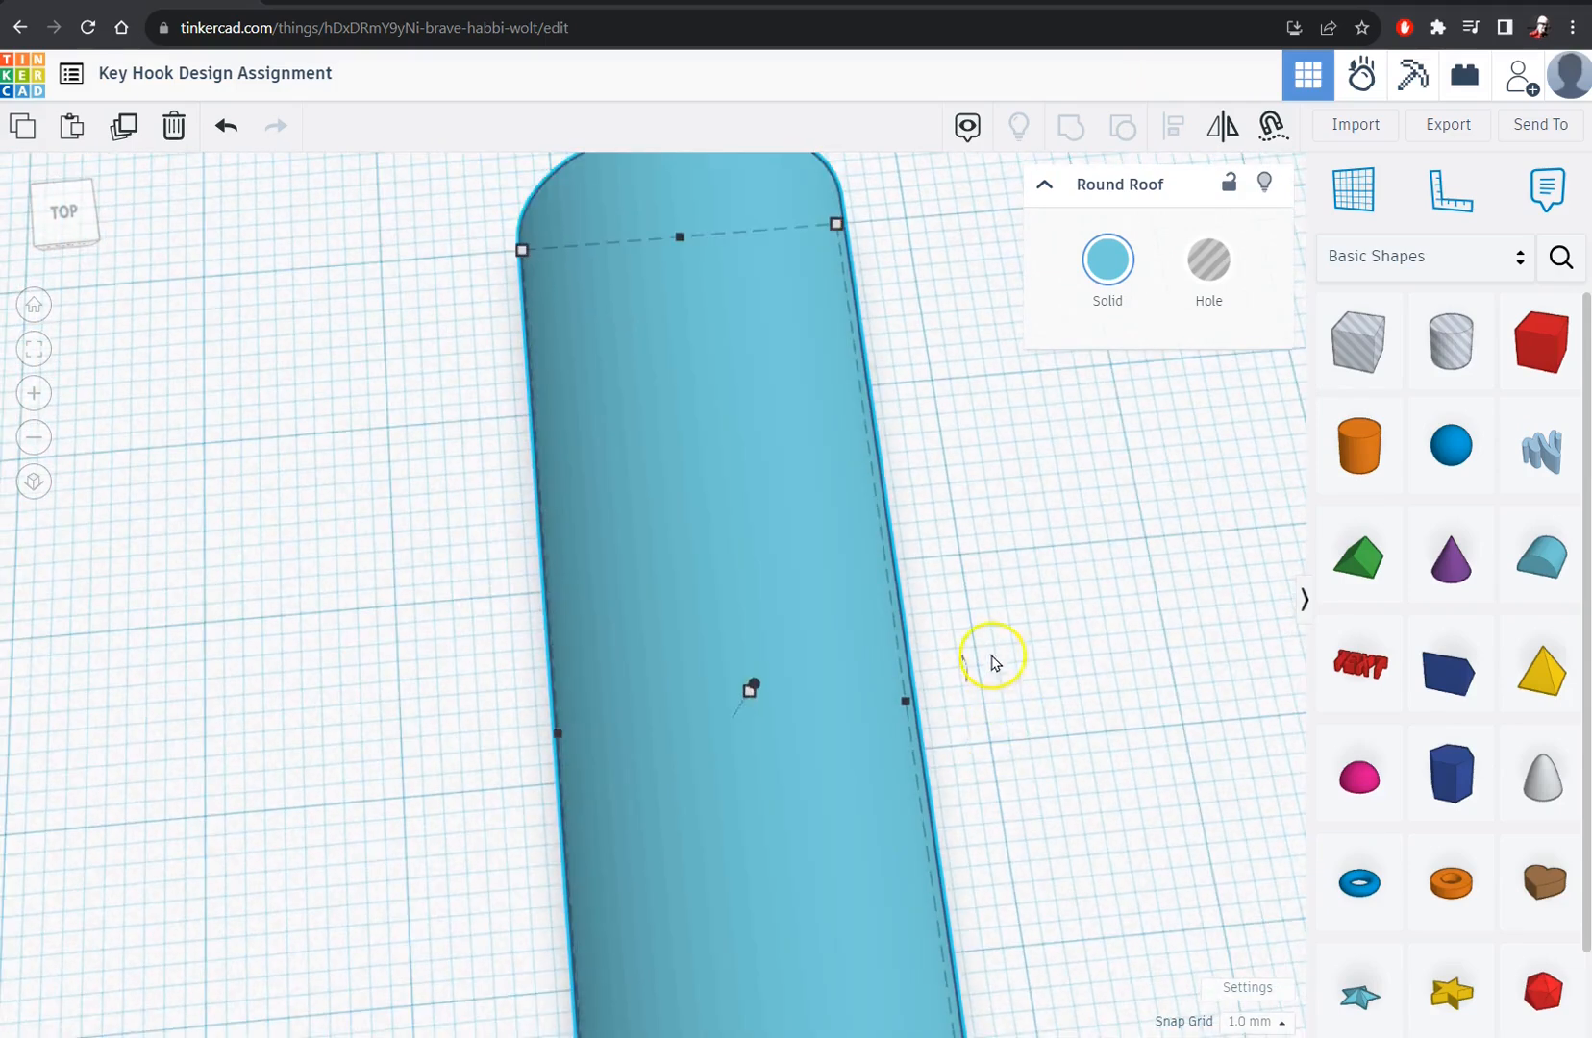
right_click_drag(1073, 833, 1038, 721)
left_click(846, 686)
mouse_move(739, 616)
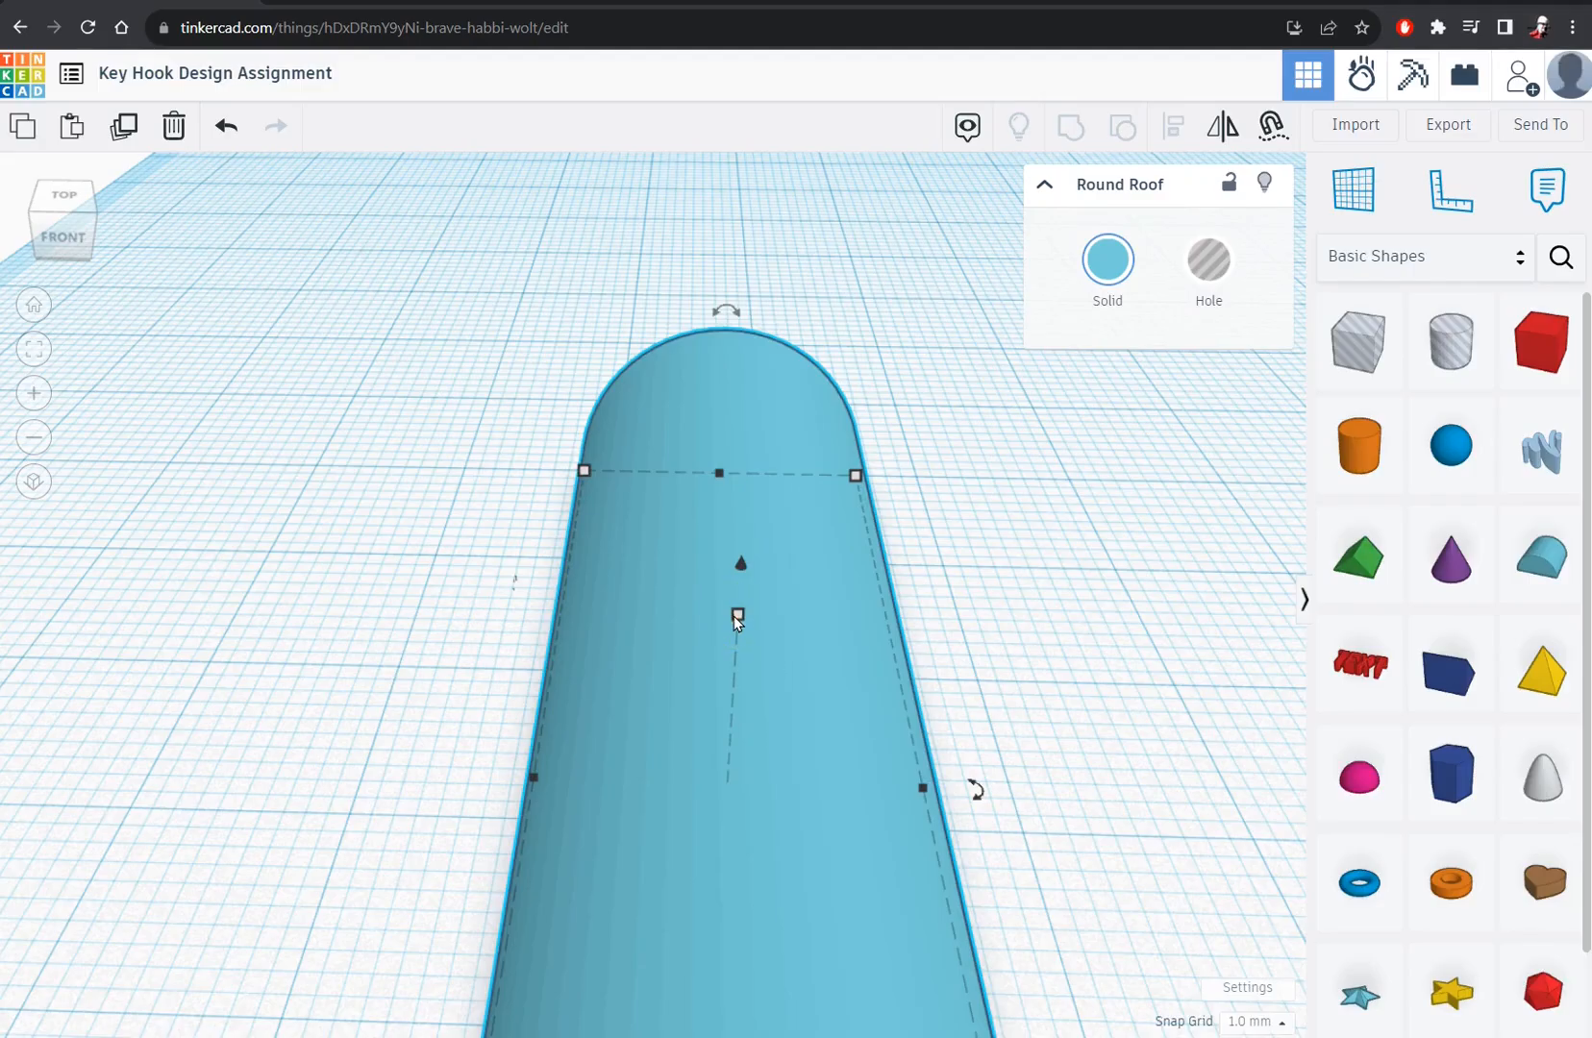
left_click(852, 703)
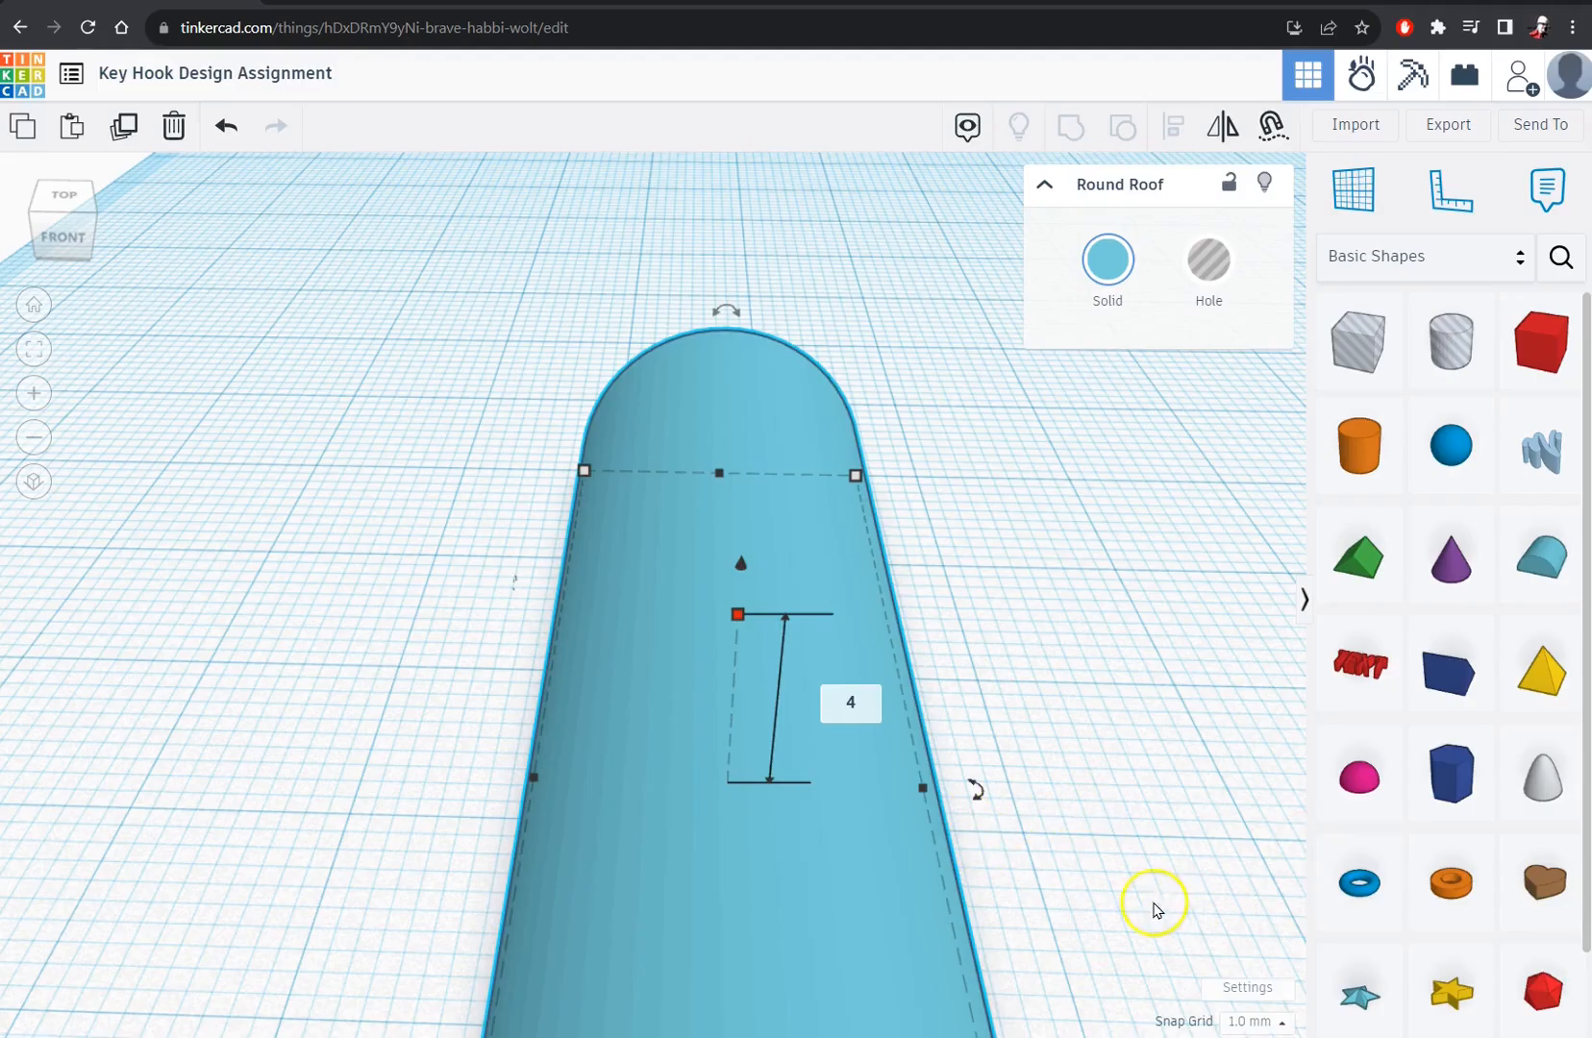
key("Return")
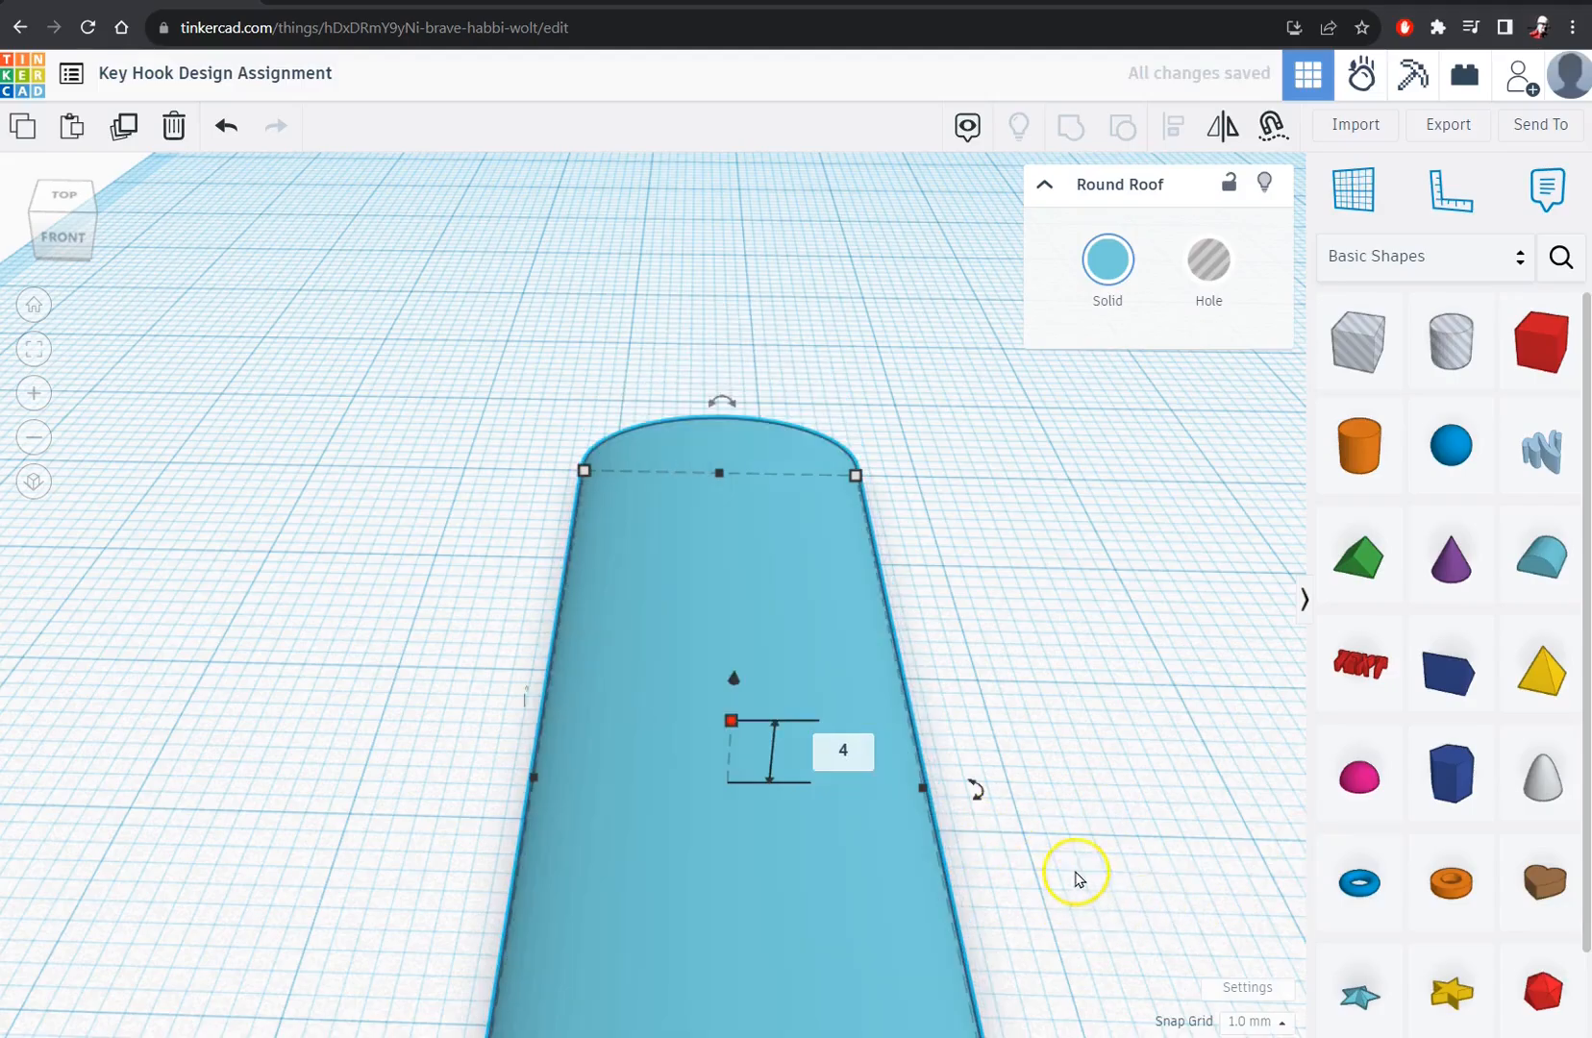
- Place a cylinder hole on the empty workplane area beyond the far end of the round roof
scroll(1075, 879, "down", 2)
right_click_drag(1075, 879, 1073, 644)
middle_click_drag(292, 876, 453, 816)
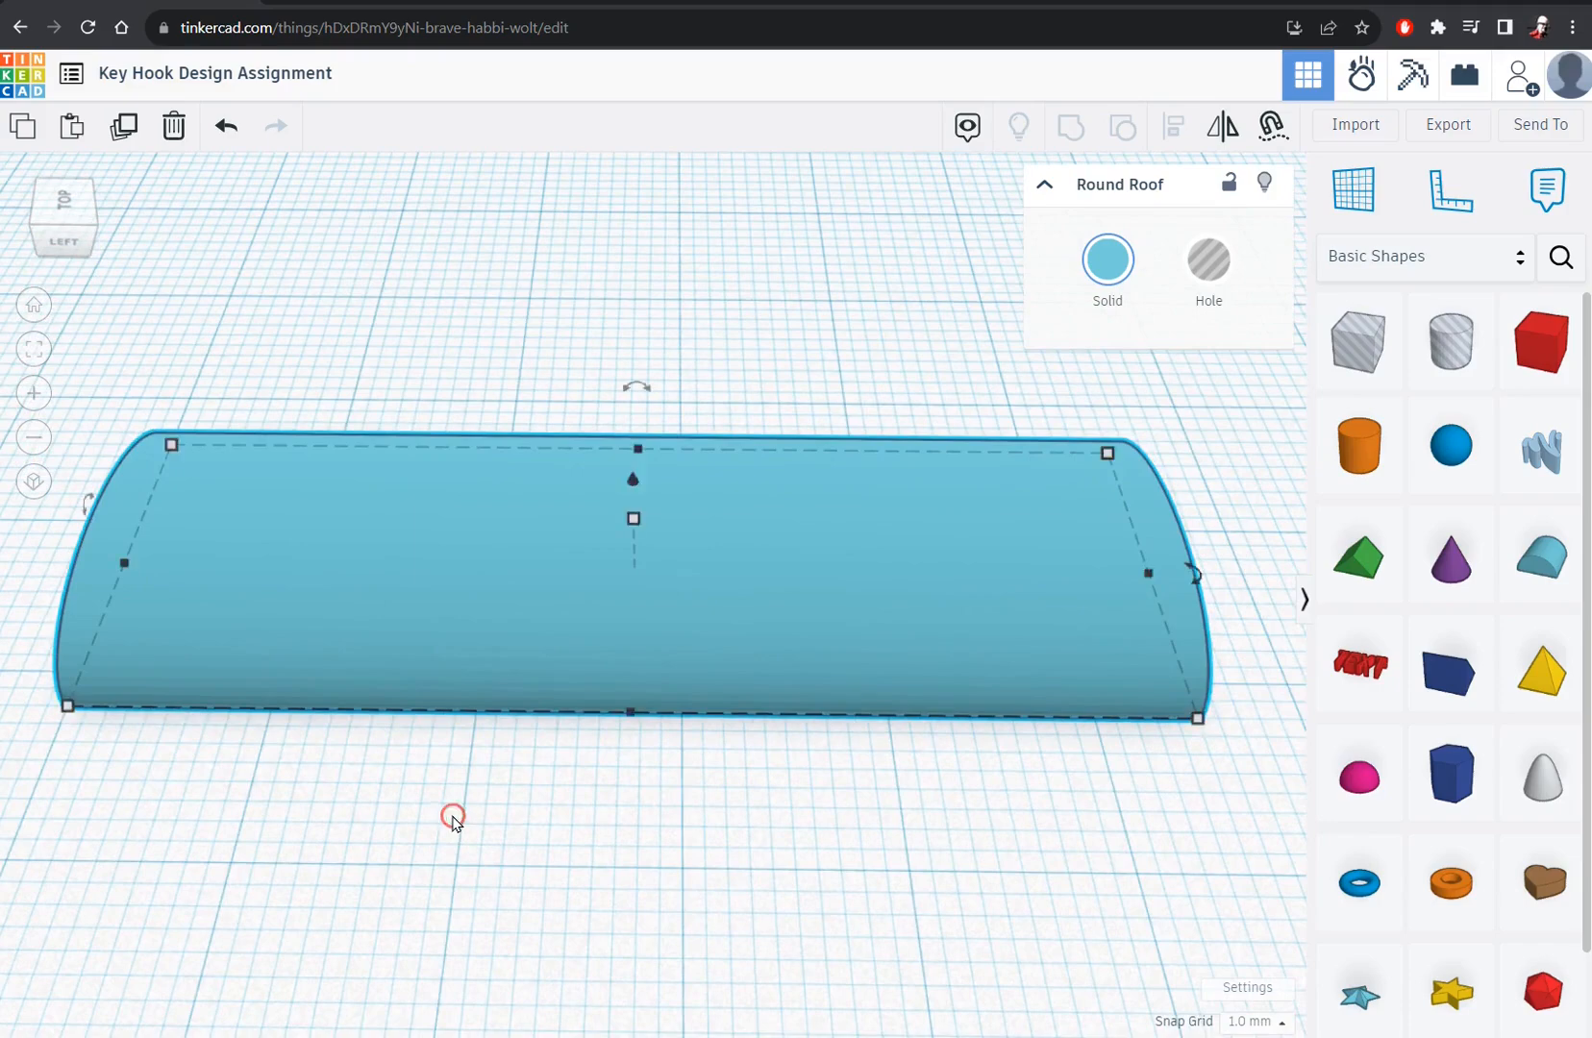
scroll(454, 820, "down", 3)
right_click_drag(491, 868, 61, 817)
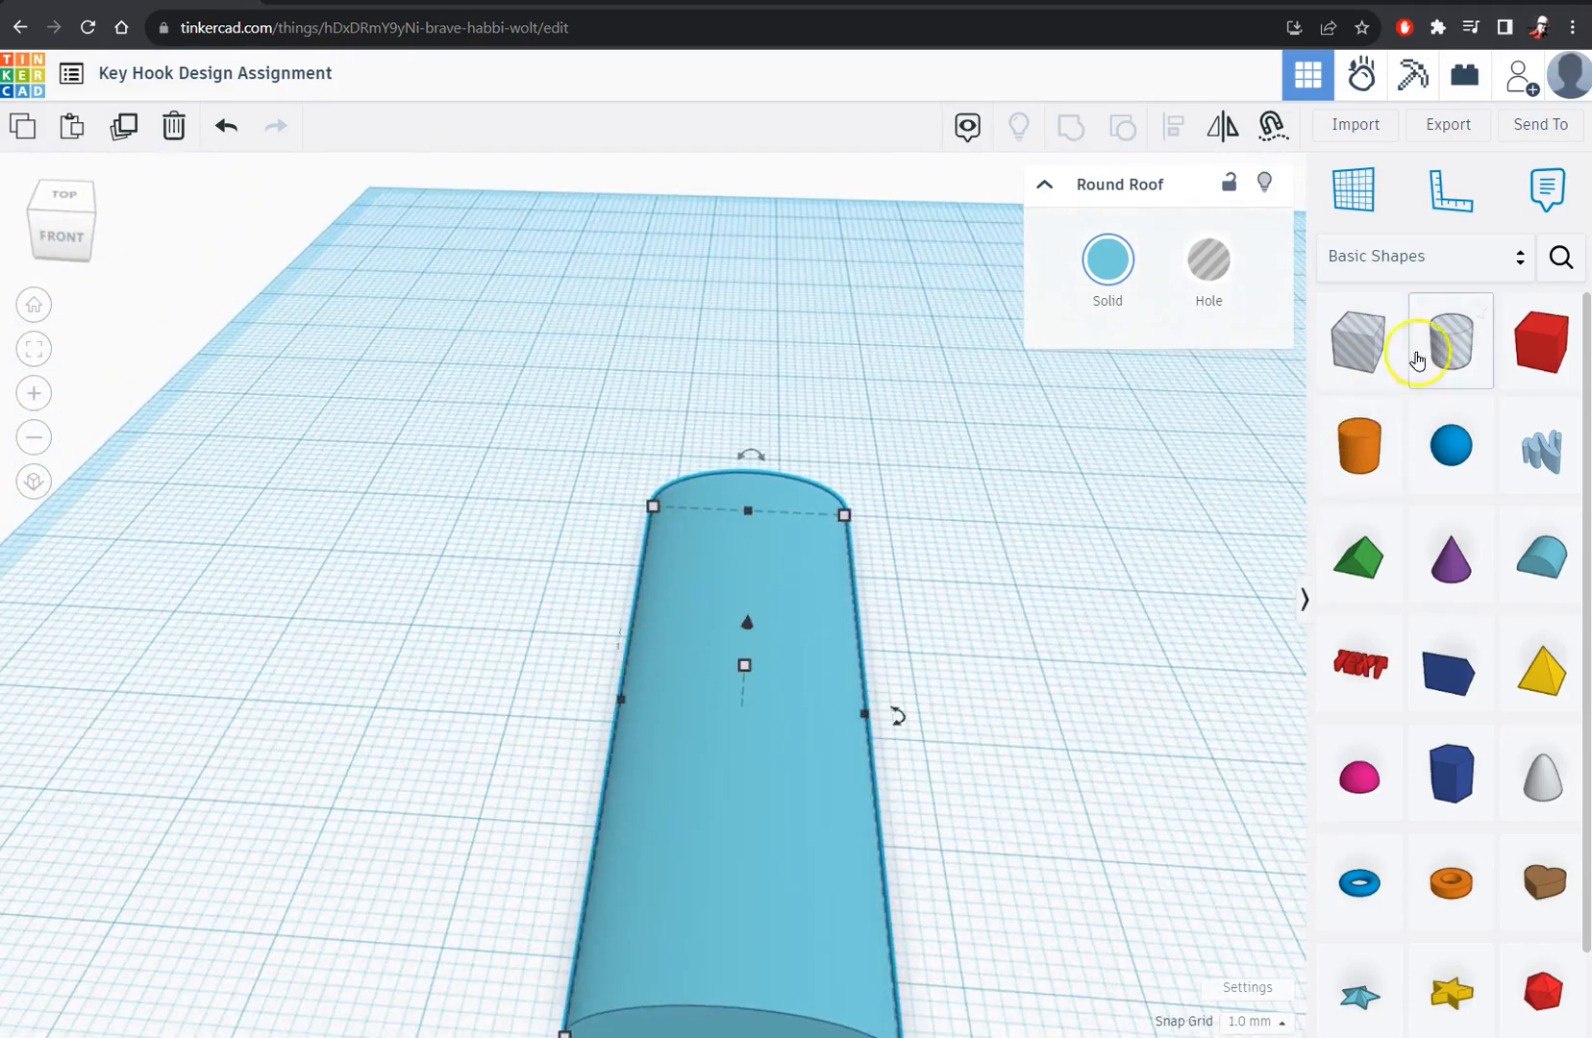
left_click(1450, 344)
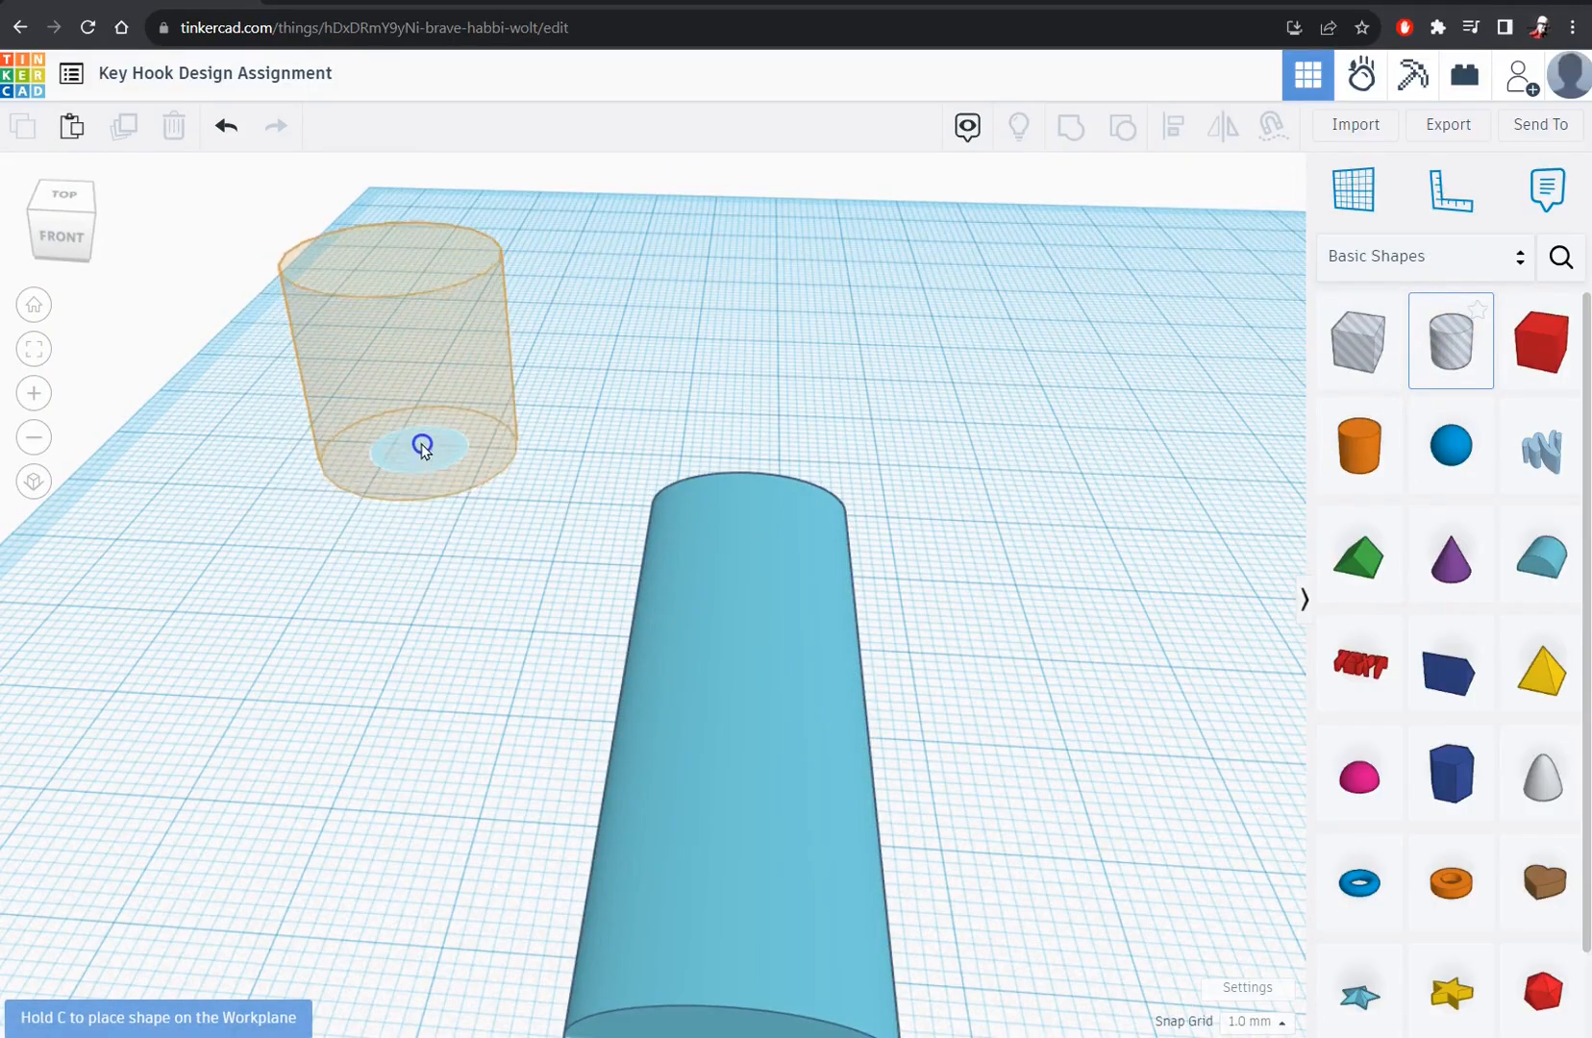
left_click(423, 440)
- Rotate the cylinder hole 90° about its horizontal axis so it lies on its side, crosswise to the round roof
right_click_drag(1073, 675, 754, 585)
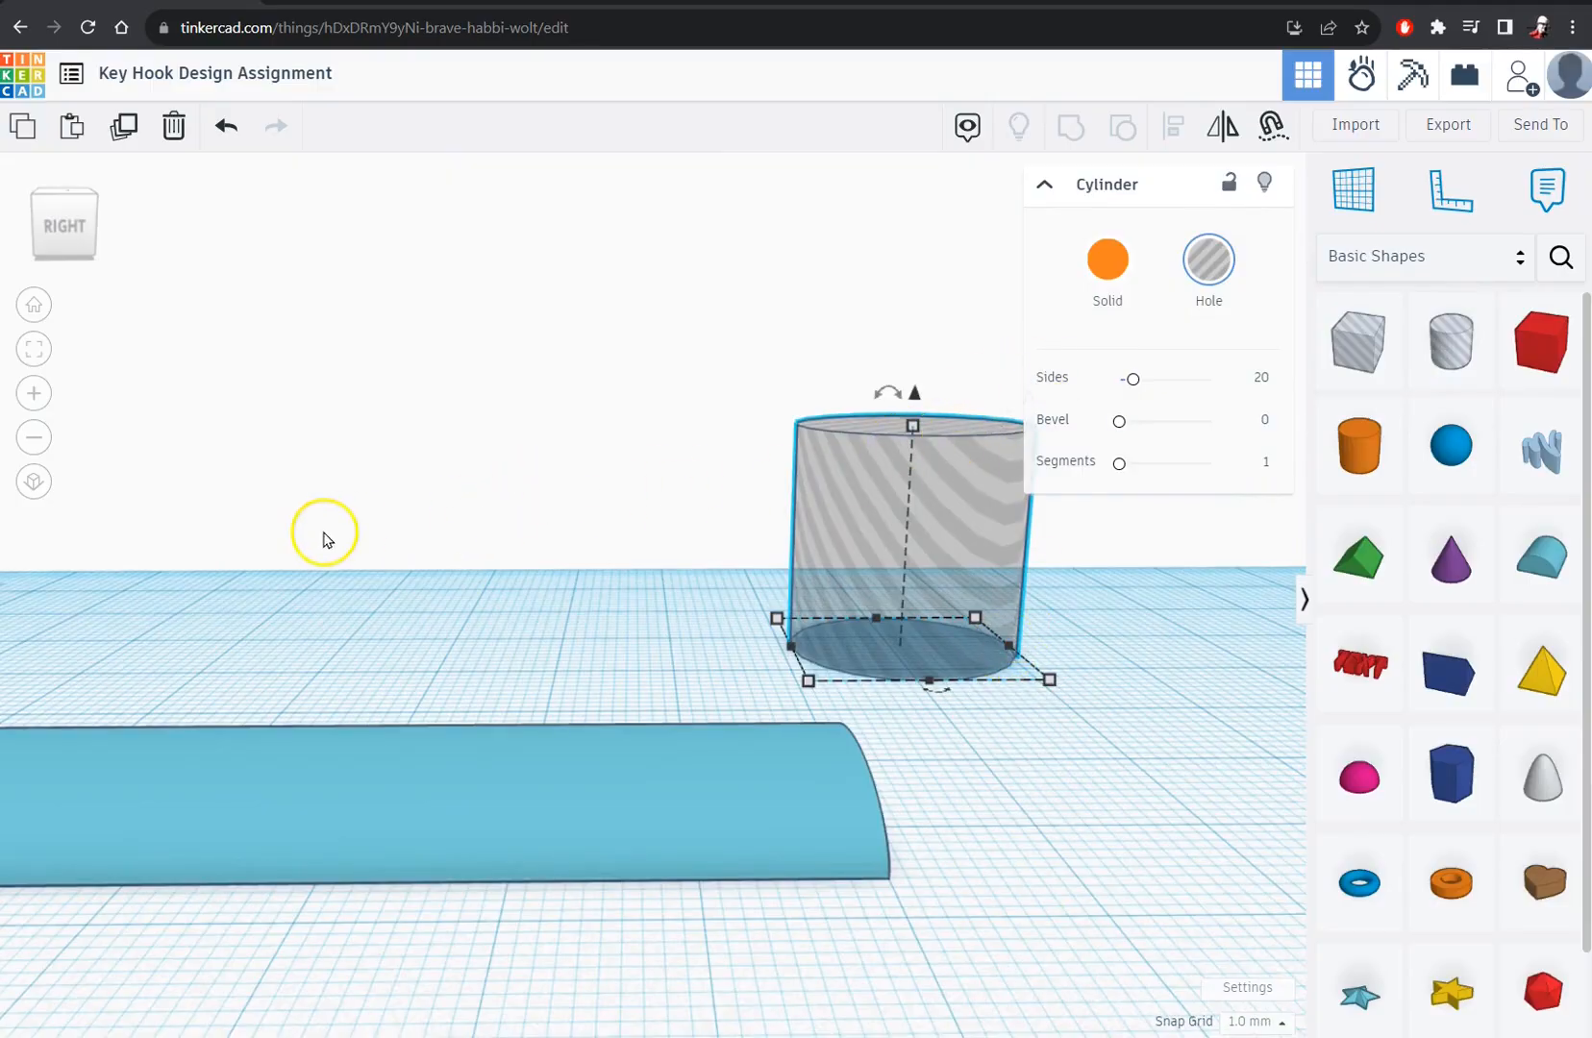
right_click_drag(132, 625, 604, 616)
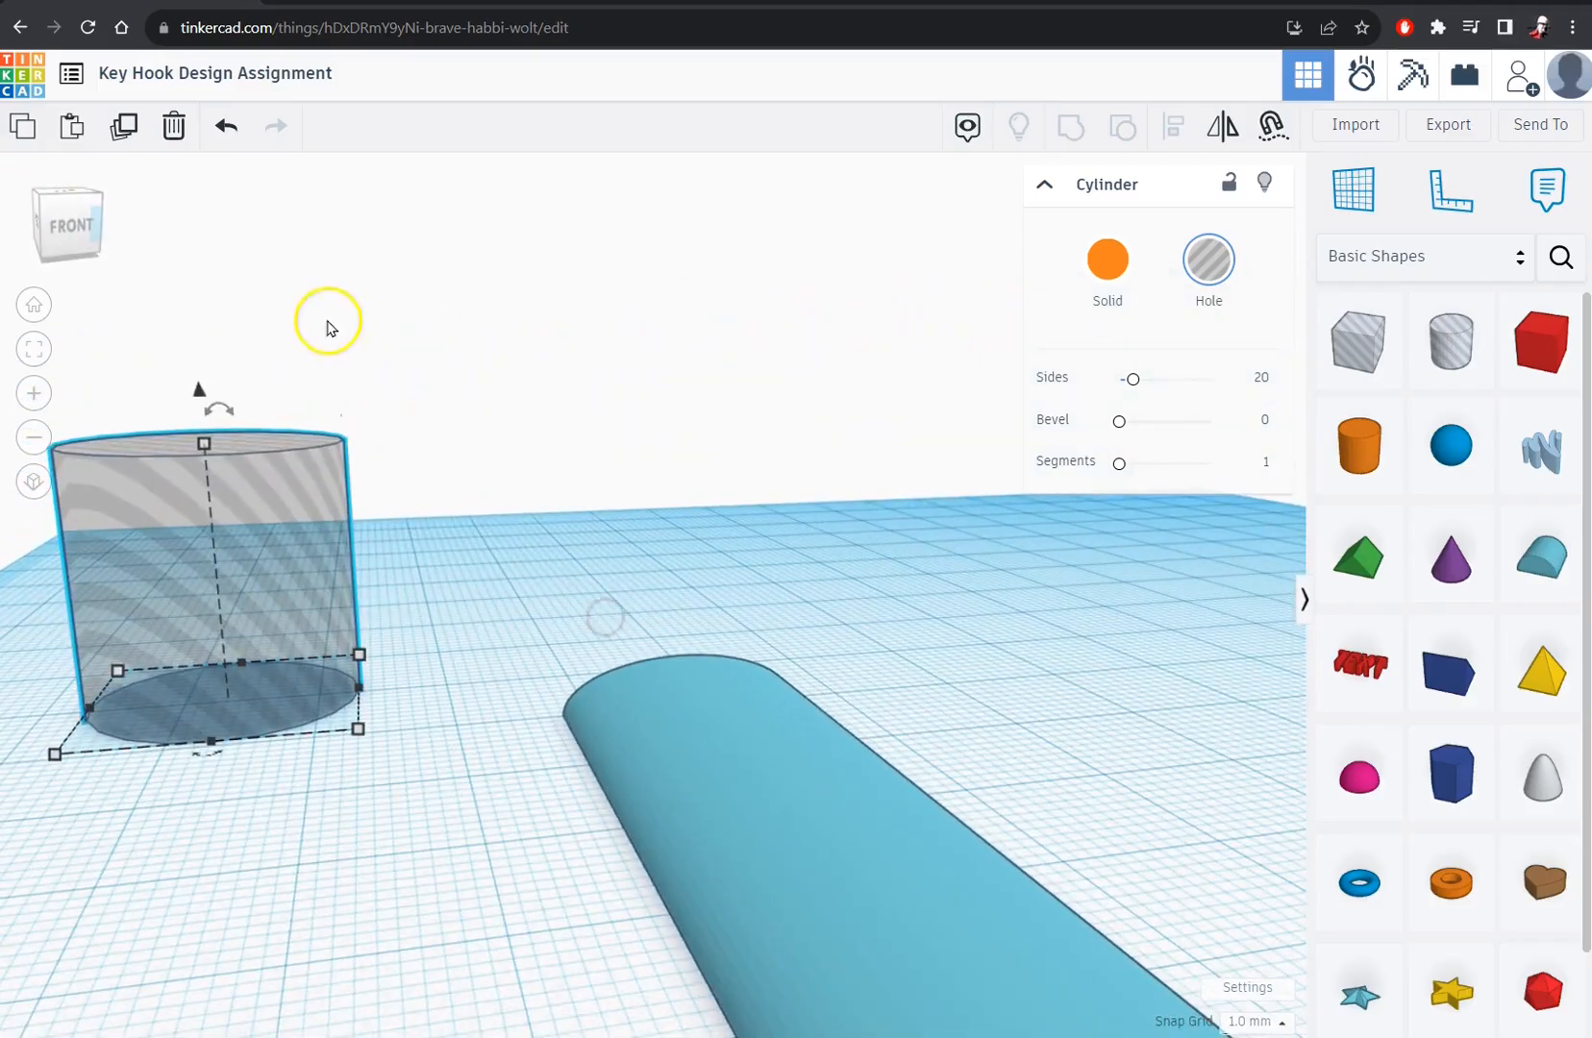
mouse_move(207, 765)
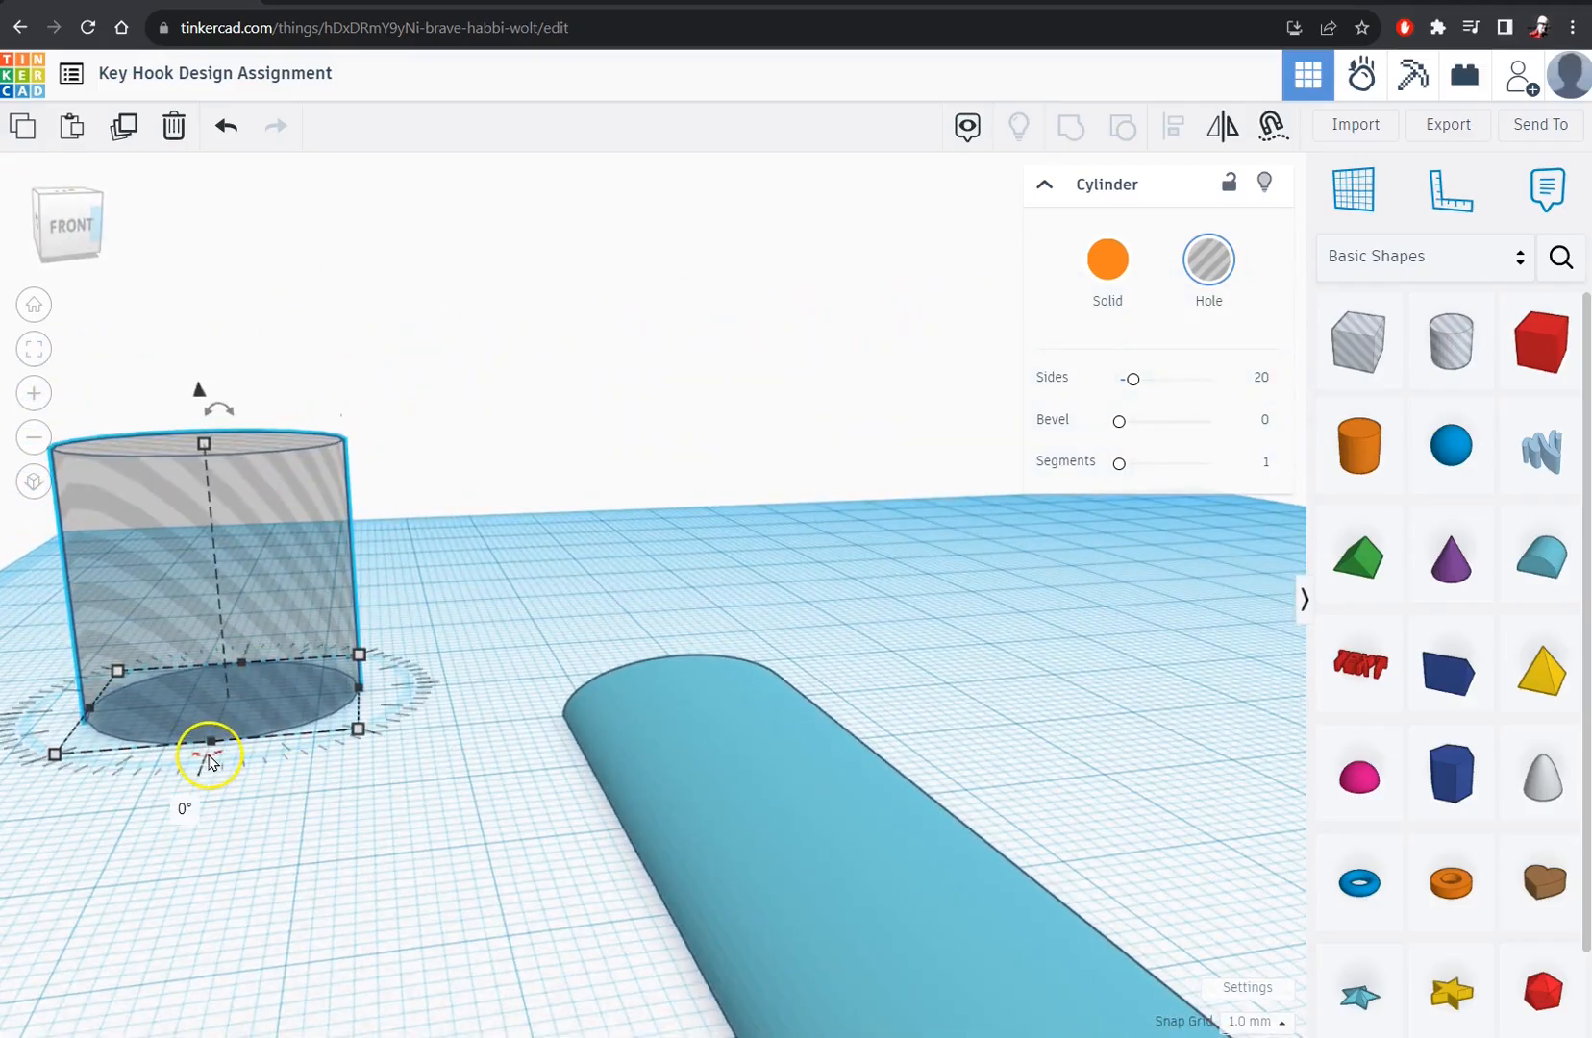
mouse_move(219, 412)
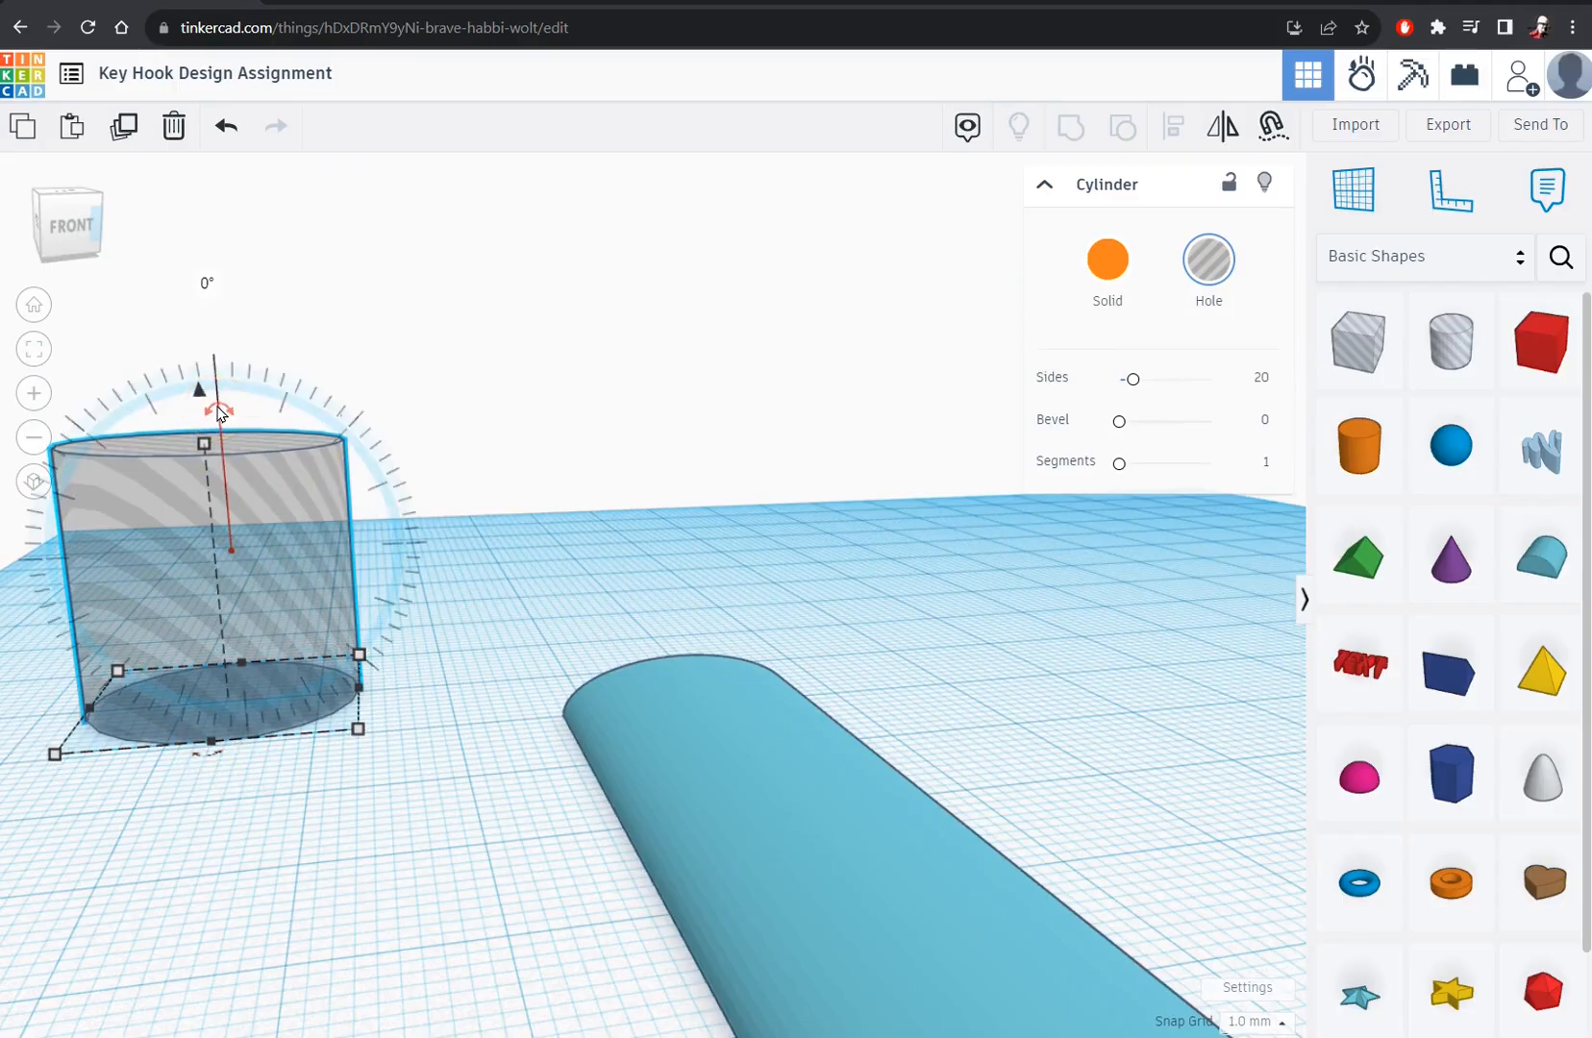
left_click(218, 408)
left_click(209, 291)
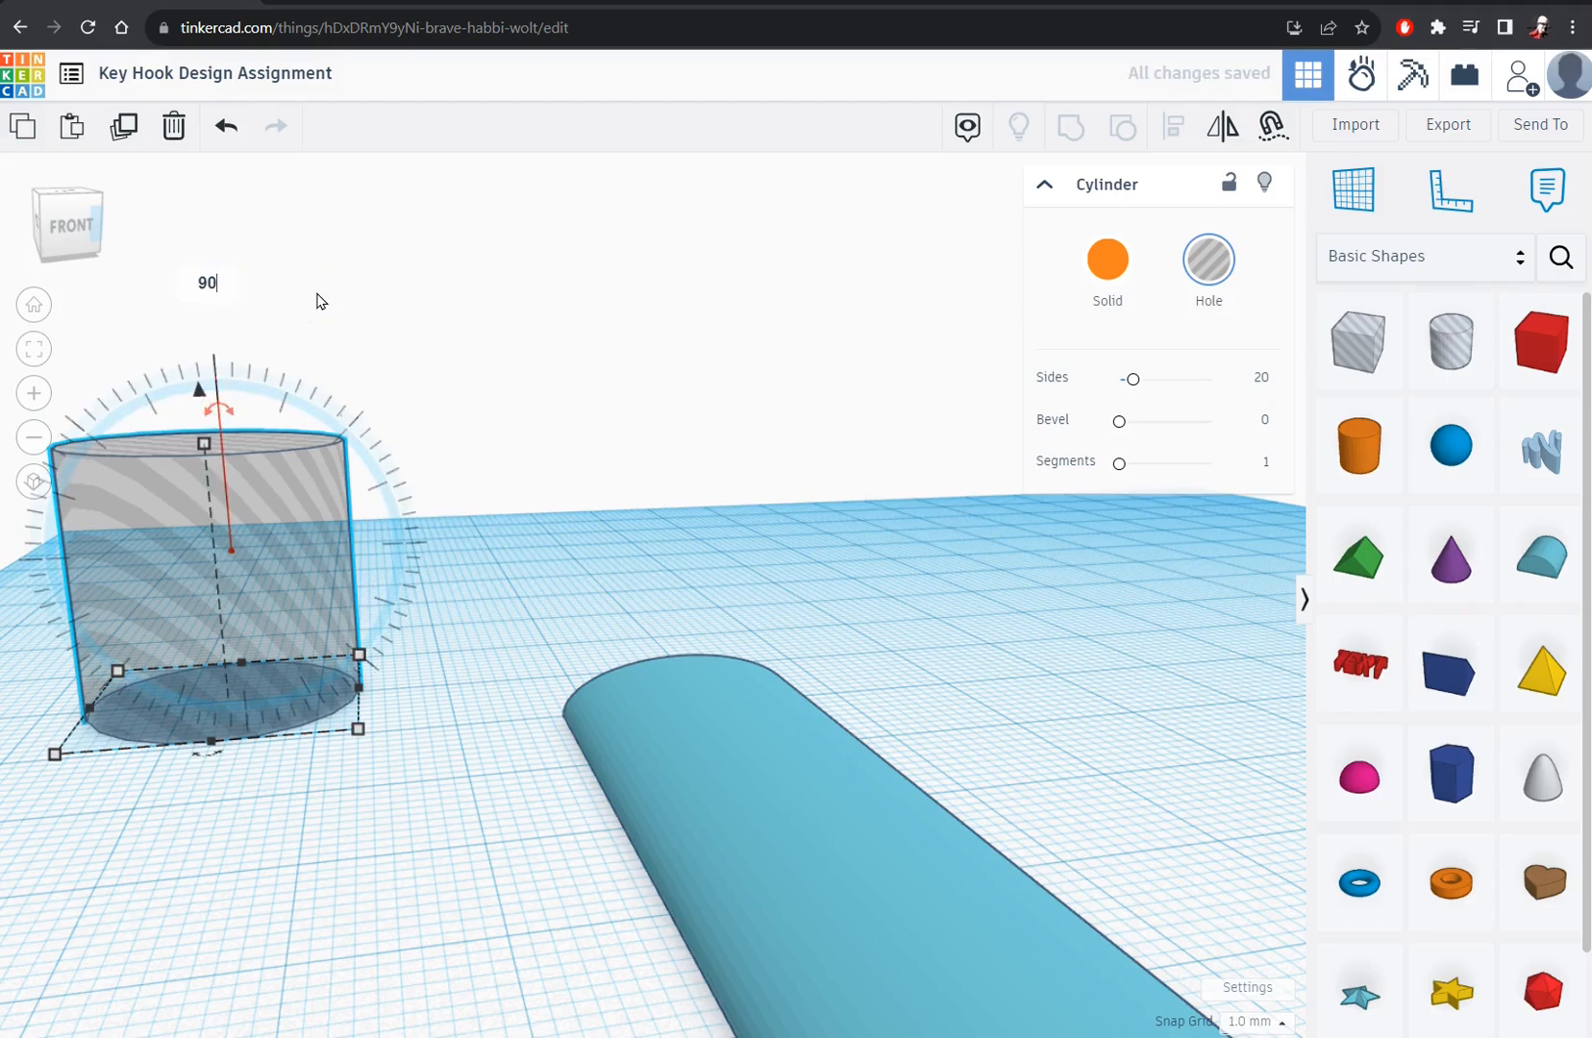
type("90")
left_click(352, 274)
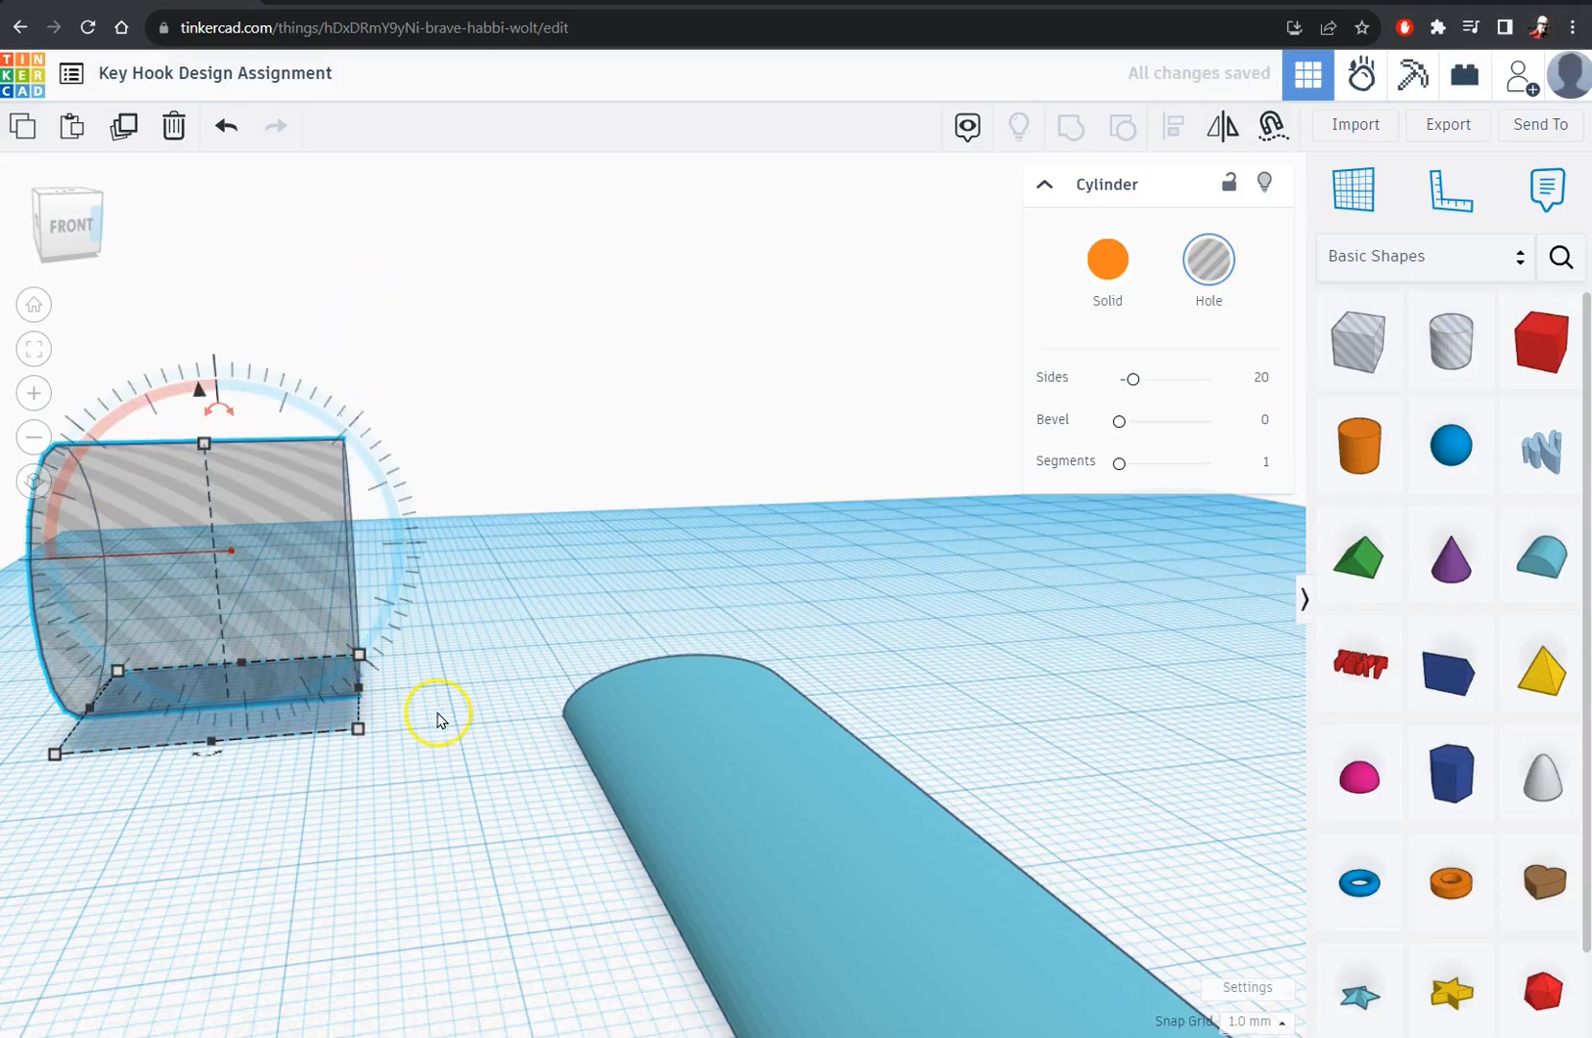
- Lower the cylinder hole 10 mm so it sits halfway below the workplane
mouse_move(440, 717)
right_mouse_down()
mouse_move(416, 754)
mouse_move(117, 711)
mouse_move(5, 722)
mouse_move(459, 843)
mouse_move(473, 668)
mouse_move(451, 718)
mouse_move(312, 750)
right_mouse_up()
left_click(341, 630)
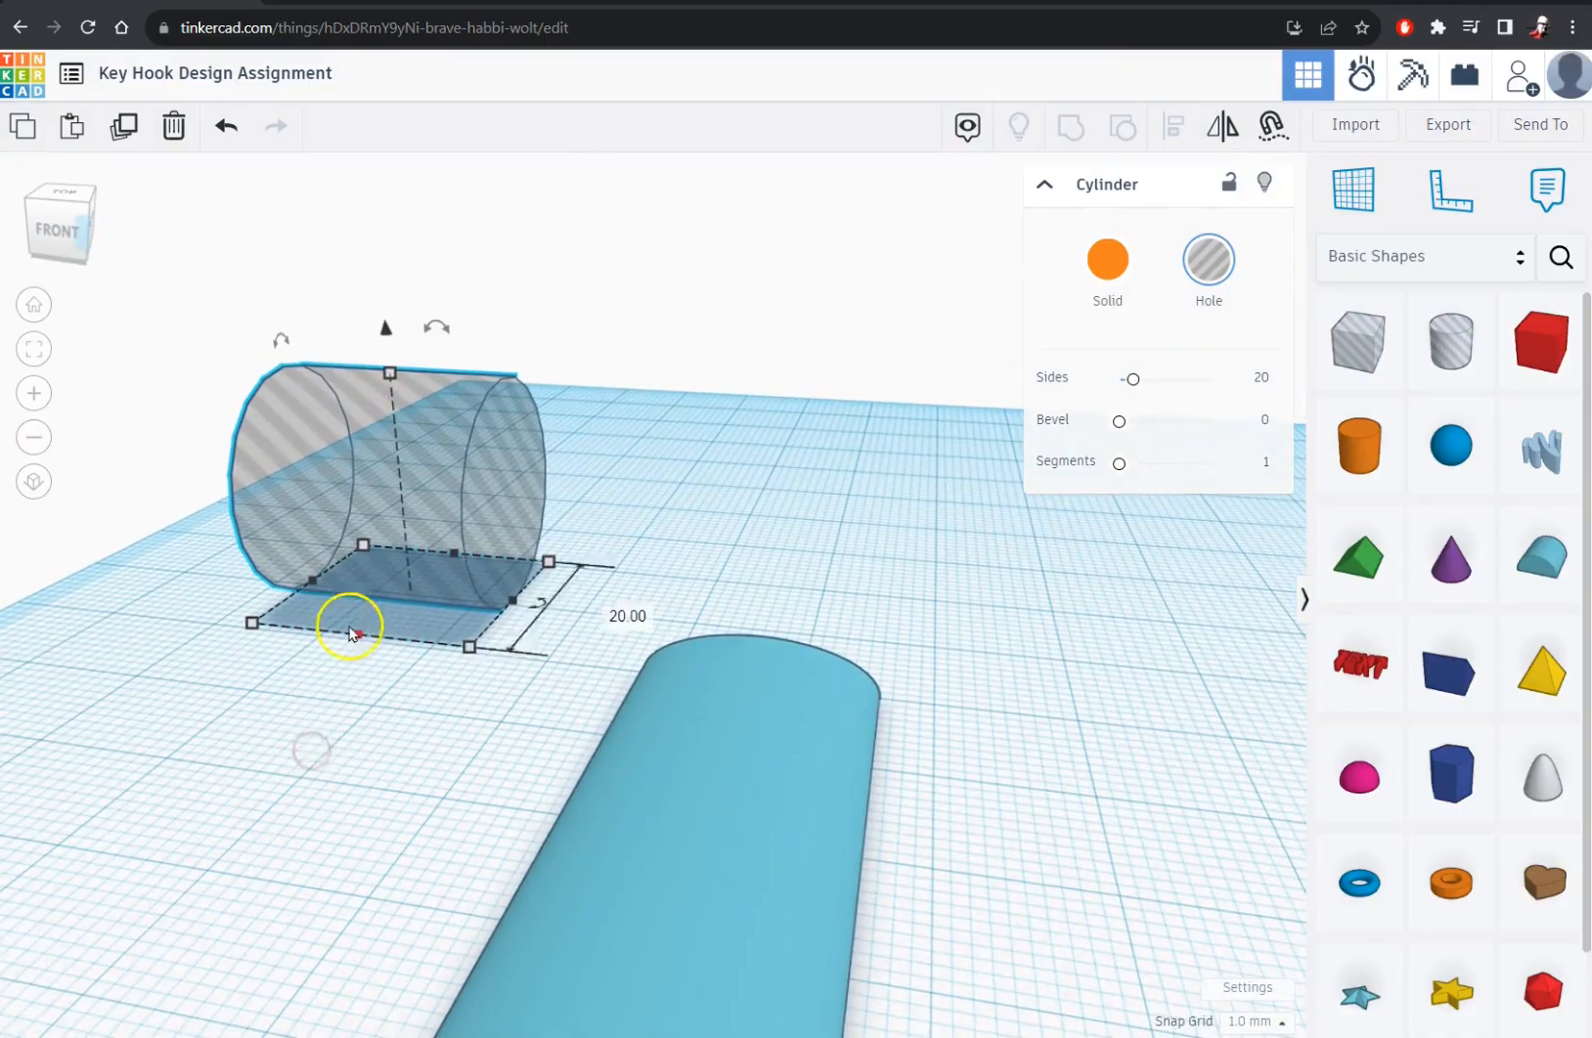
key("ctrl+Down")
key("ctrl+Down")
key("ctrl+Down")
key("ctrl+Down")
key("ctrl+Down")
key("ctrl+Down")
key("ctrl+Down")
key("ctrl+Down")
key("ctrl+Down")
key("ctrl+Down")
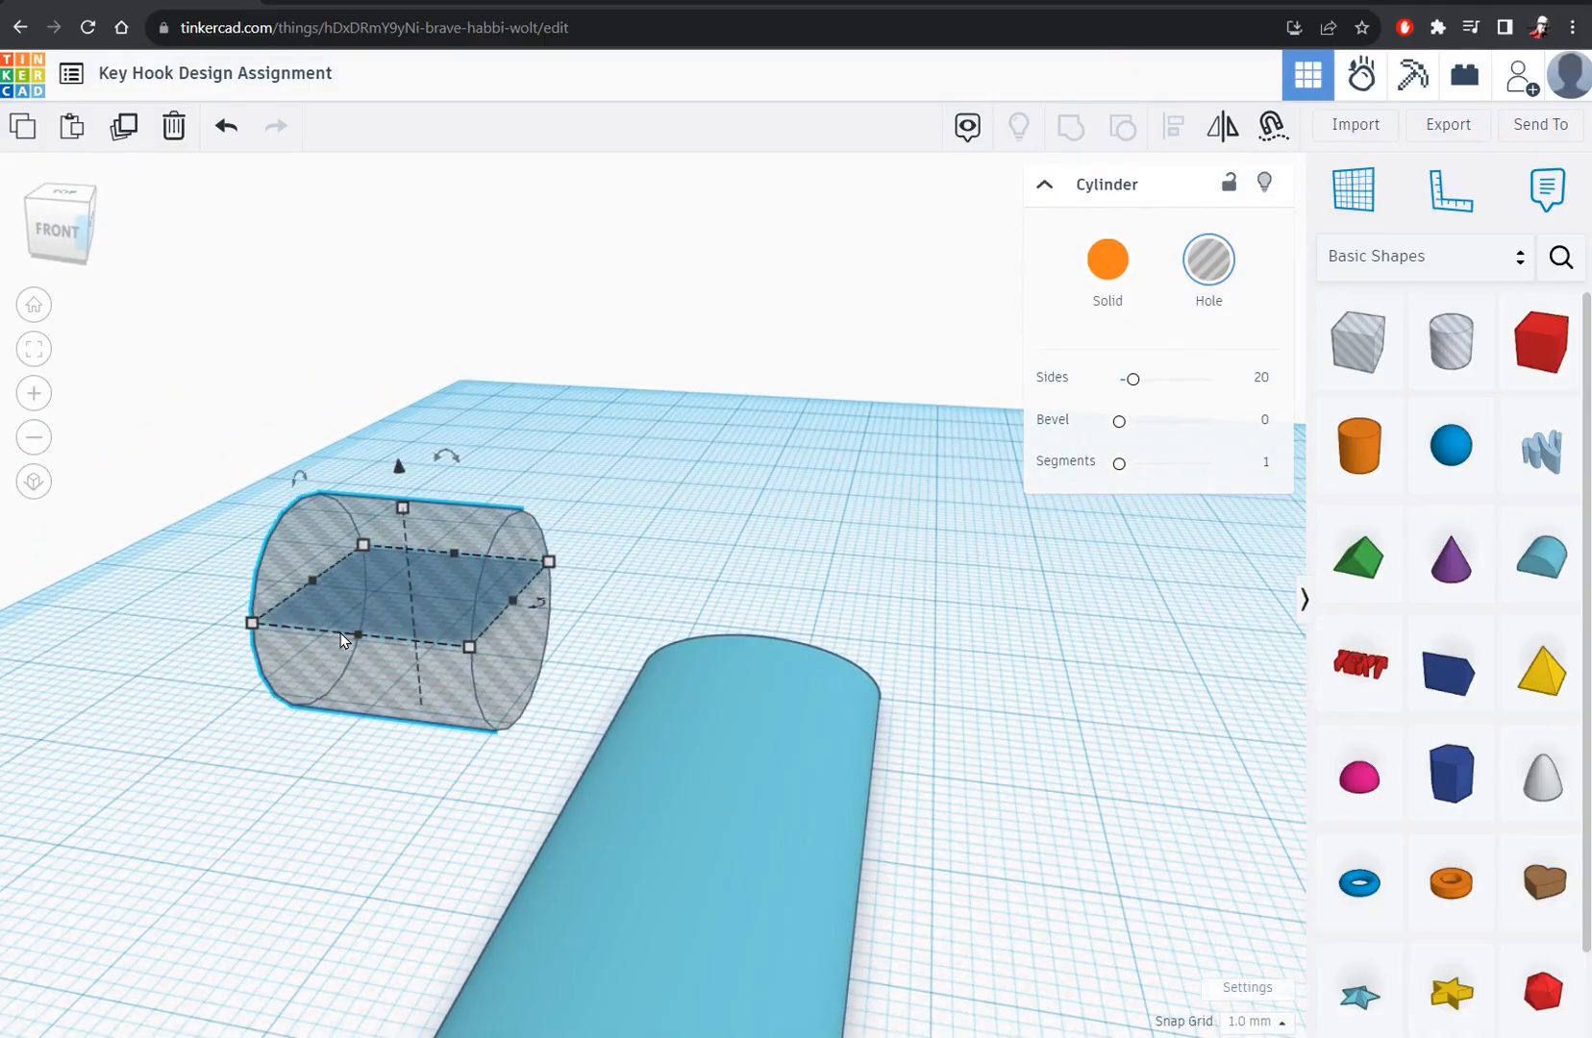
- Raise the cylinder hole until it floats above the workplane and drop it back onto the workplane
key("ctrl+Up")
key("ctrl+Up")
key("ctrl+Up")
key("ctrl+Up")
key("ctrl+Up")
key("ctrl+Up")
key("ctrl+Up")
key("ctrl+Up")
key("ctrl+Up")
key("ctrl+Up")
key("ctrl+Up")
key("ctrl+Up")
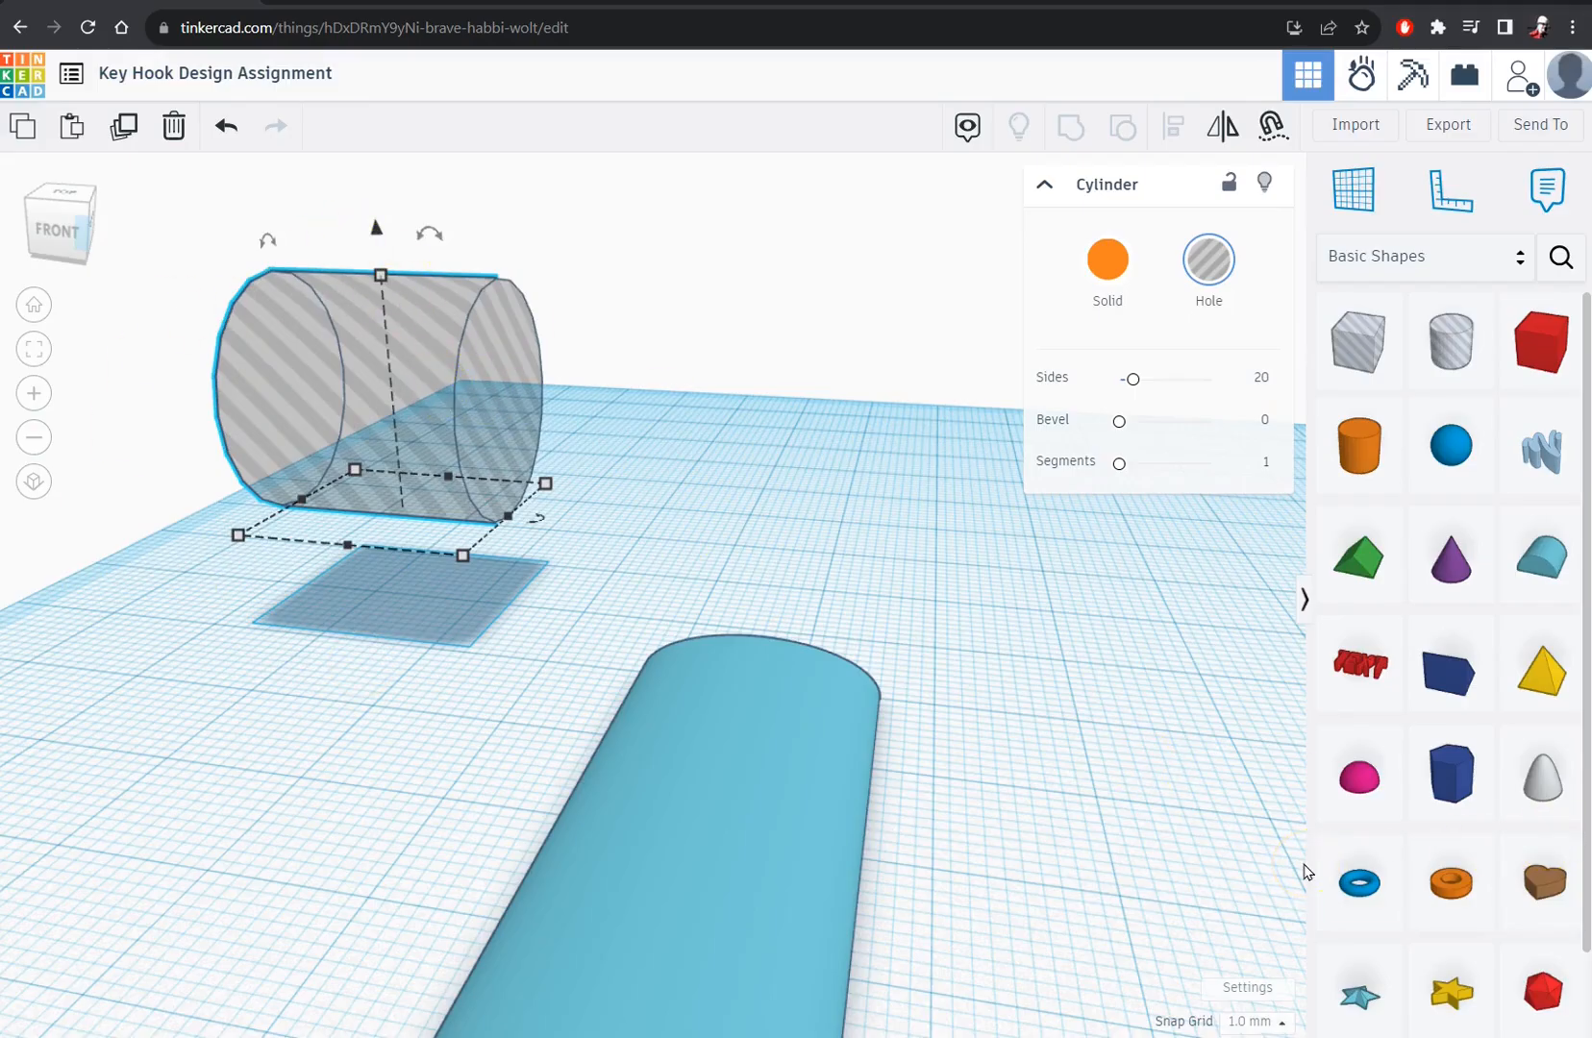
key("d")
left_click(1210, 845)
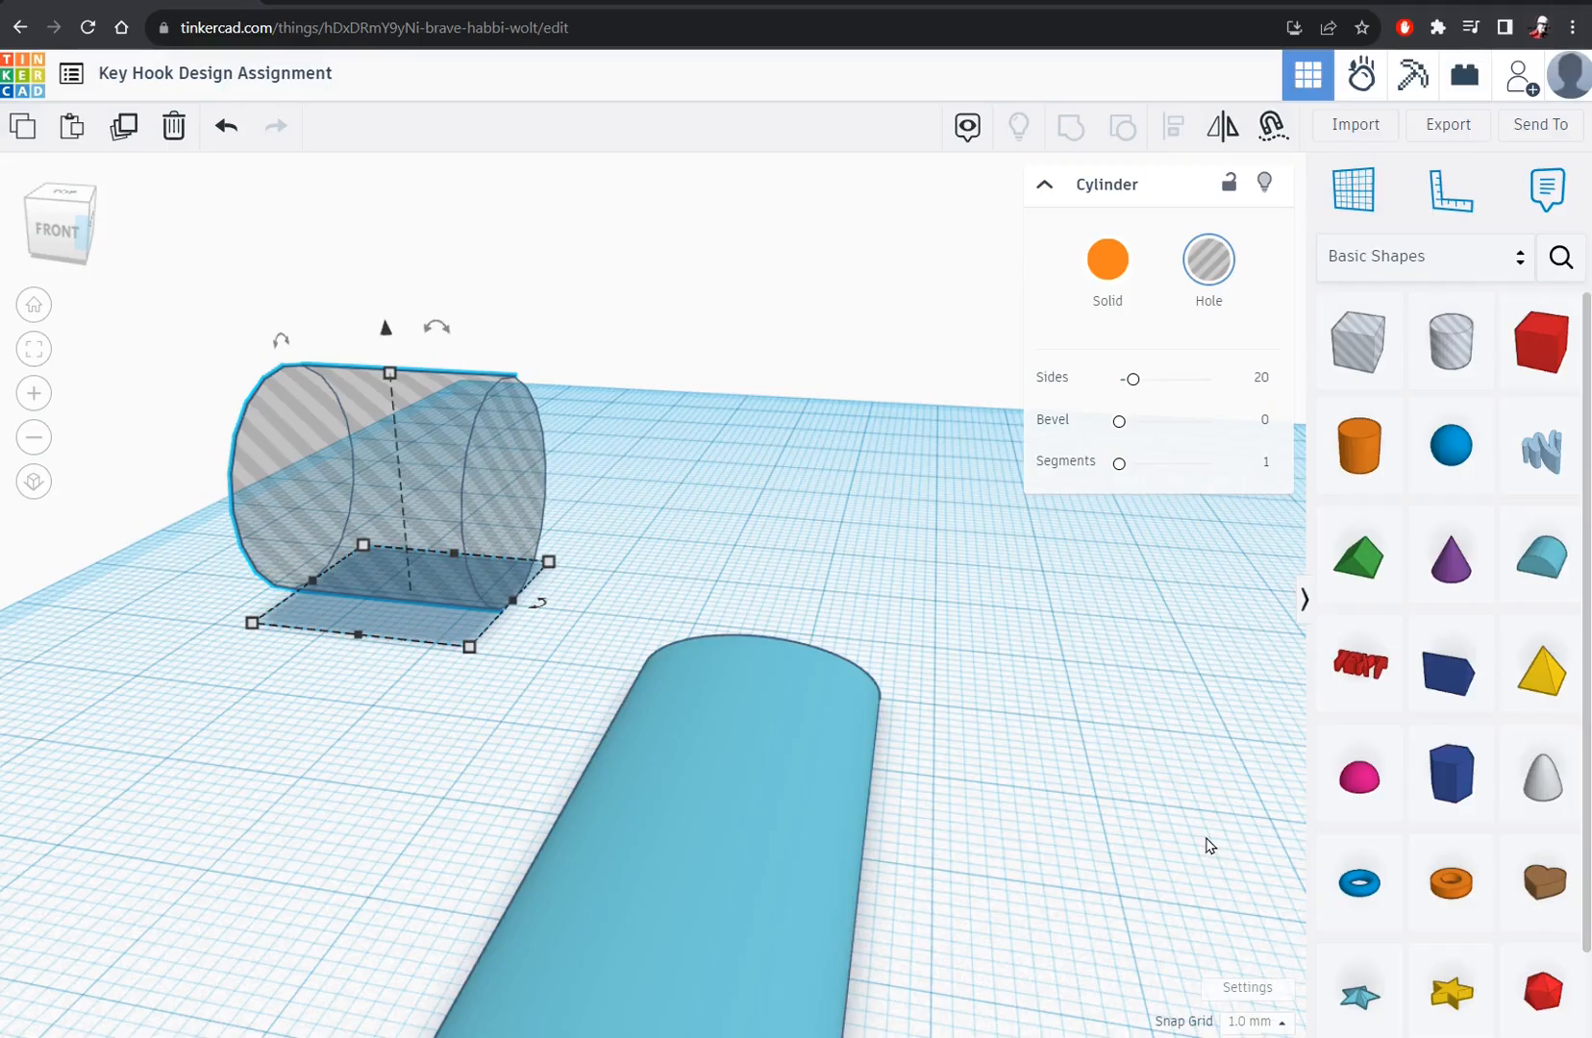
- Duplicate the cylinder hole and move the copy to the opposite, near end of the round roof so it overlaps that end
key("ctrl+d")
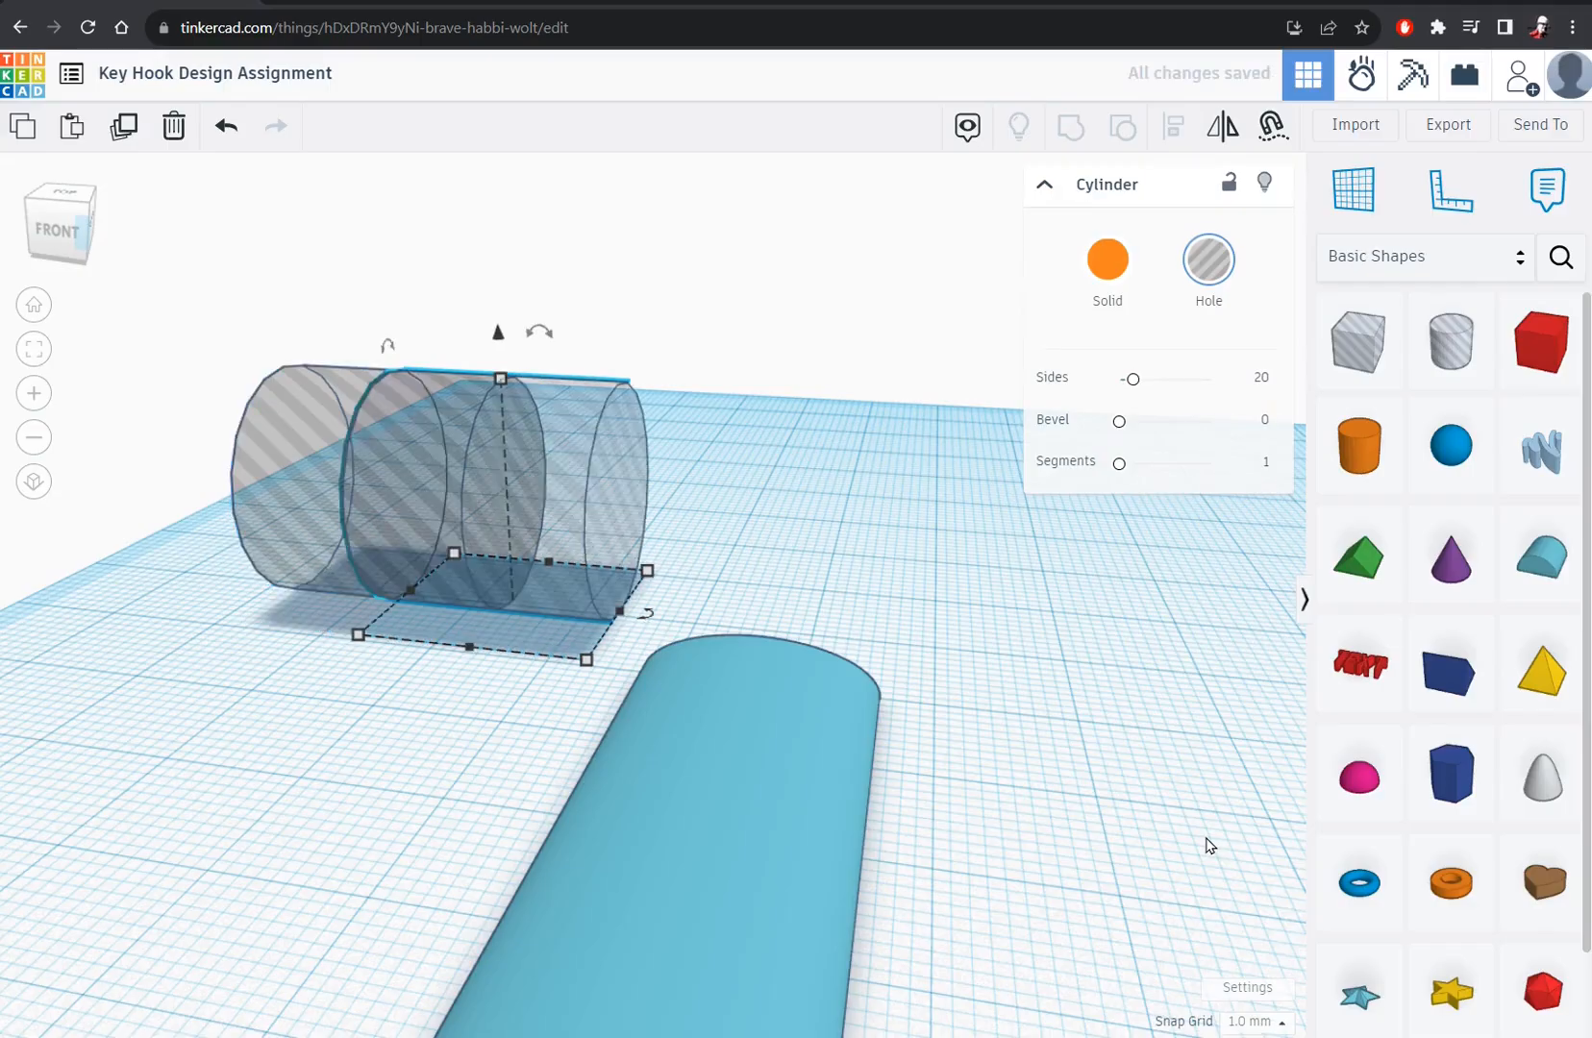
right_click_drag(1215, 879, 969, 904)
left_click_drag(1174, 635, 1301, 657)
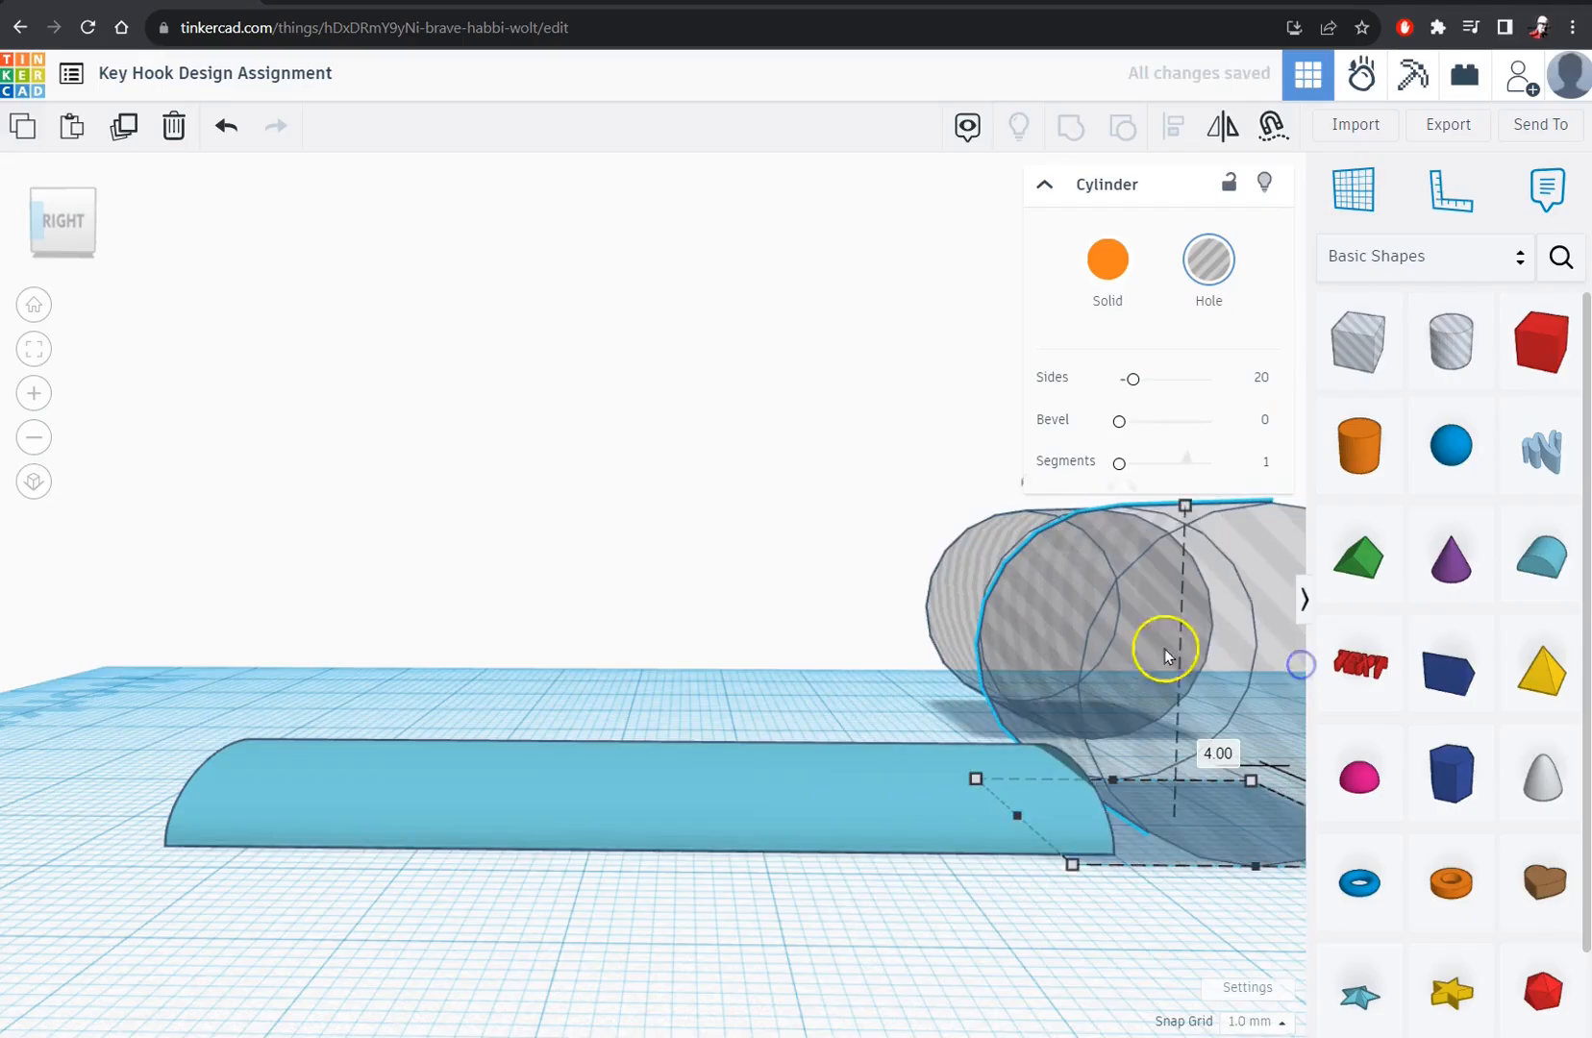
left_click_drag(915, 578, 11, 625)
scroll(366, 832, "down", 4)
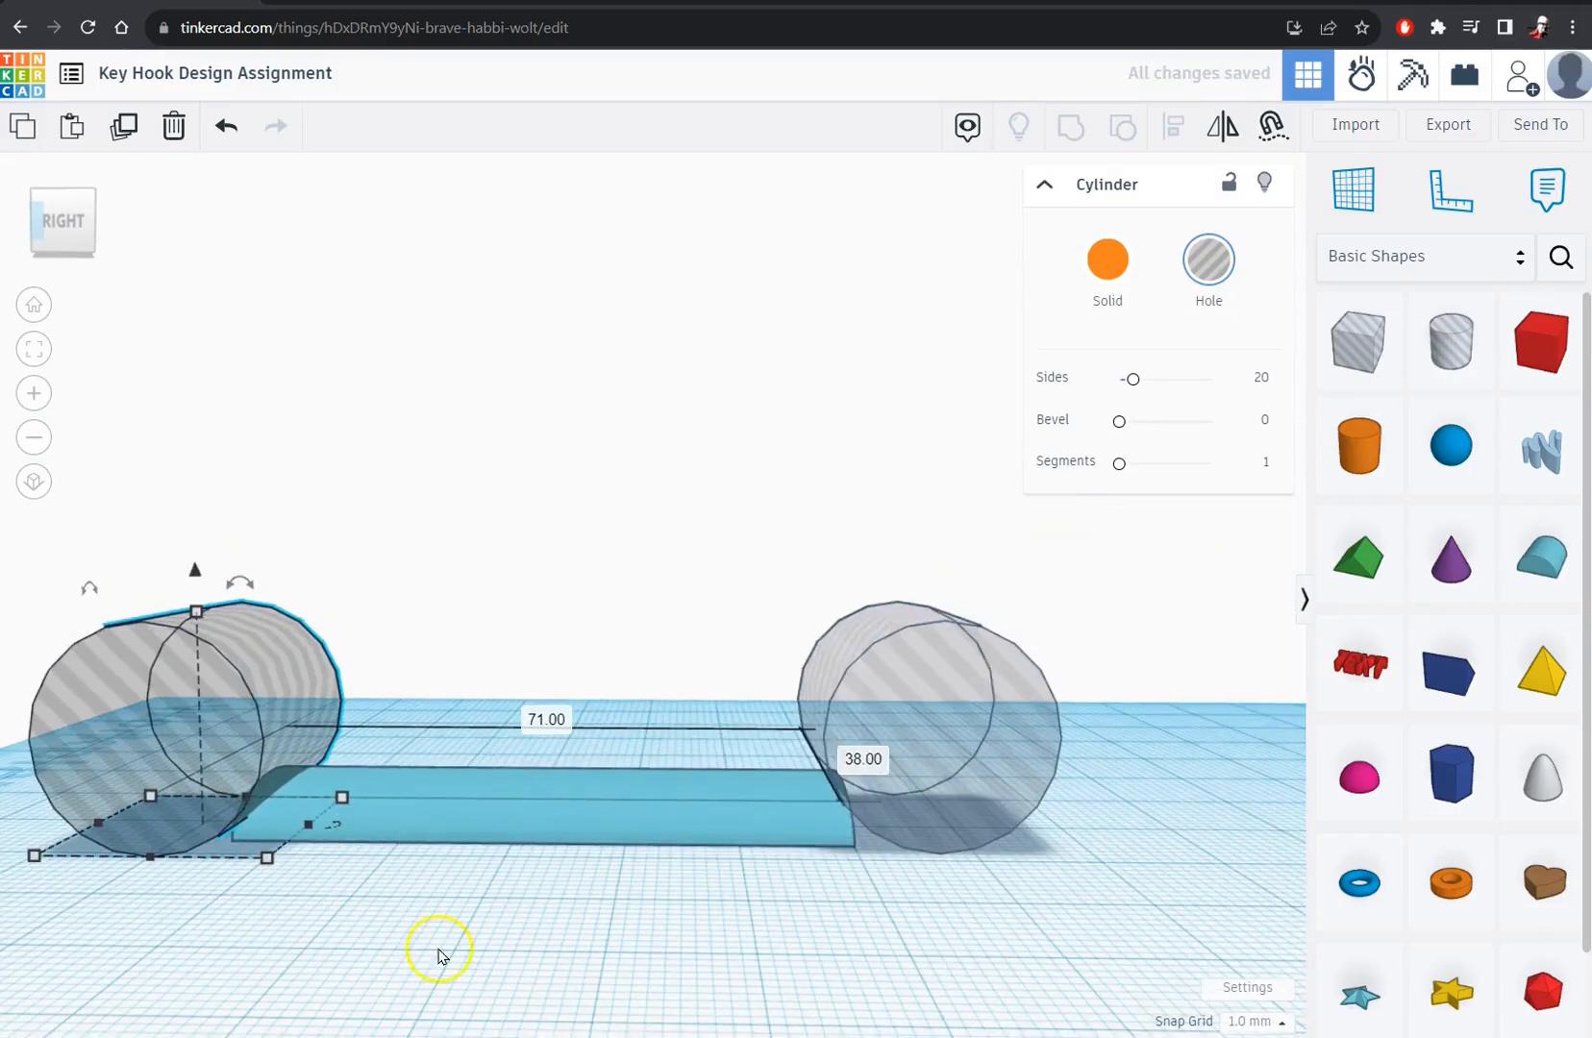
- Switch to a flat orthographic view of the model's right side and select the copied cylinder hole at the near end
right_click_drag(428, 950, 604, 650)
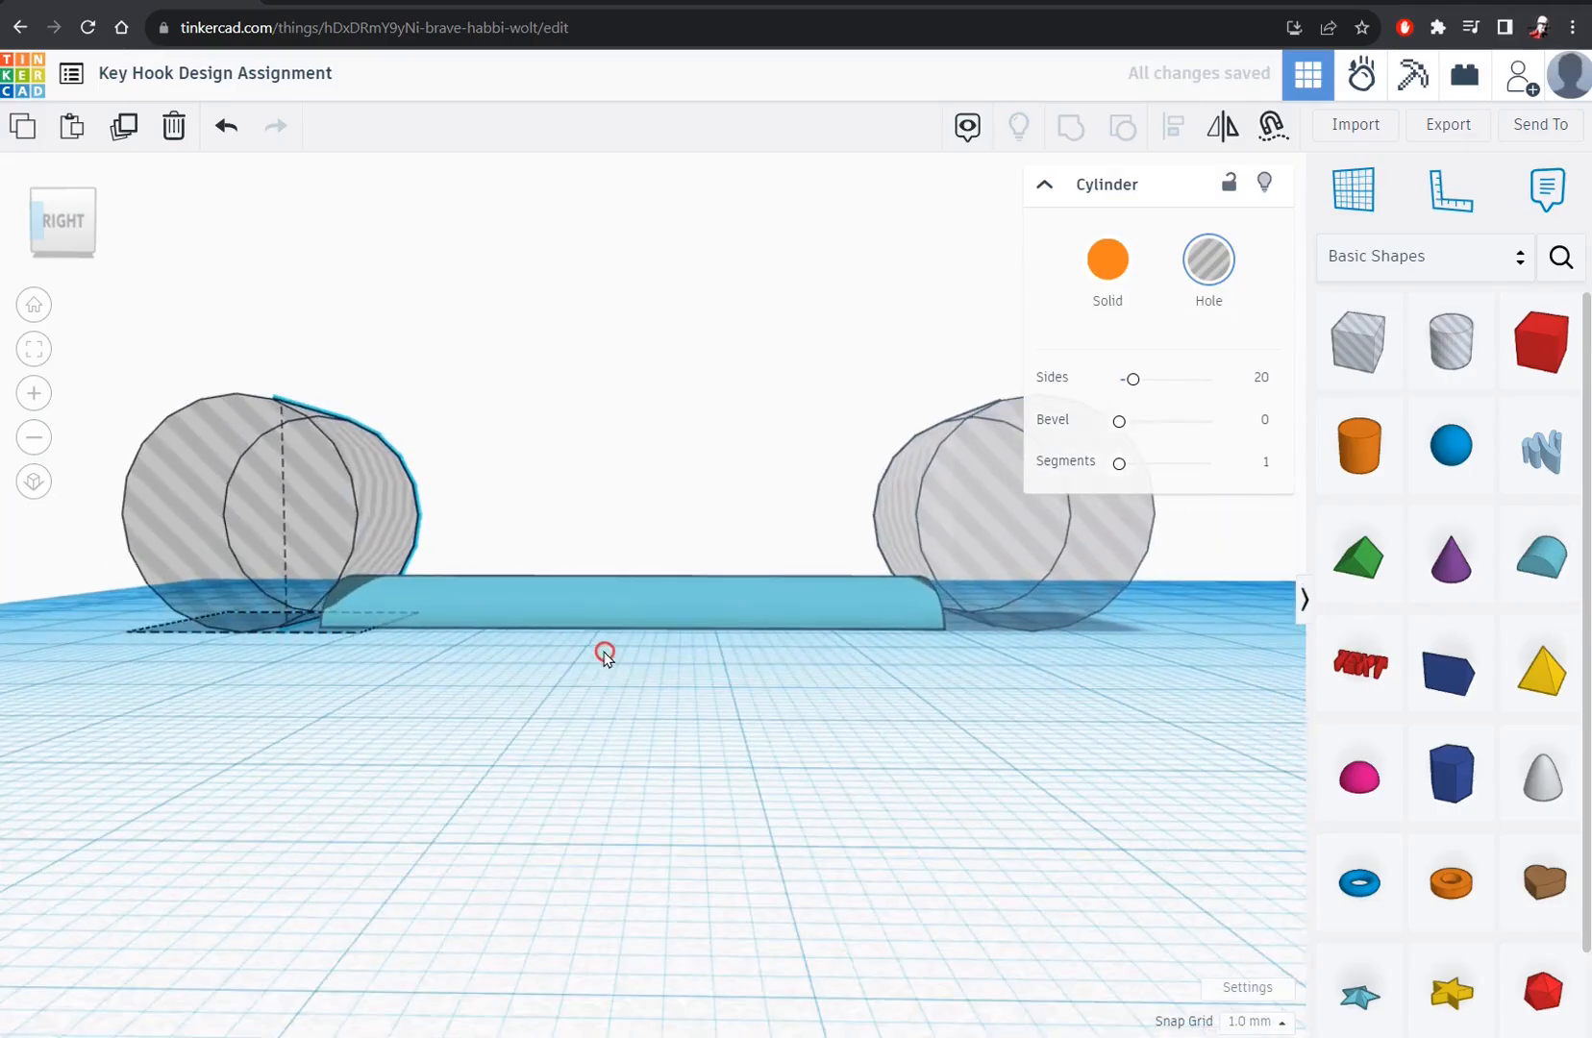
left_click(61, 227)
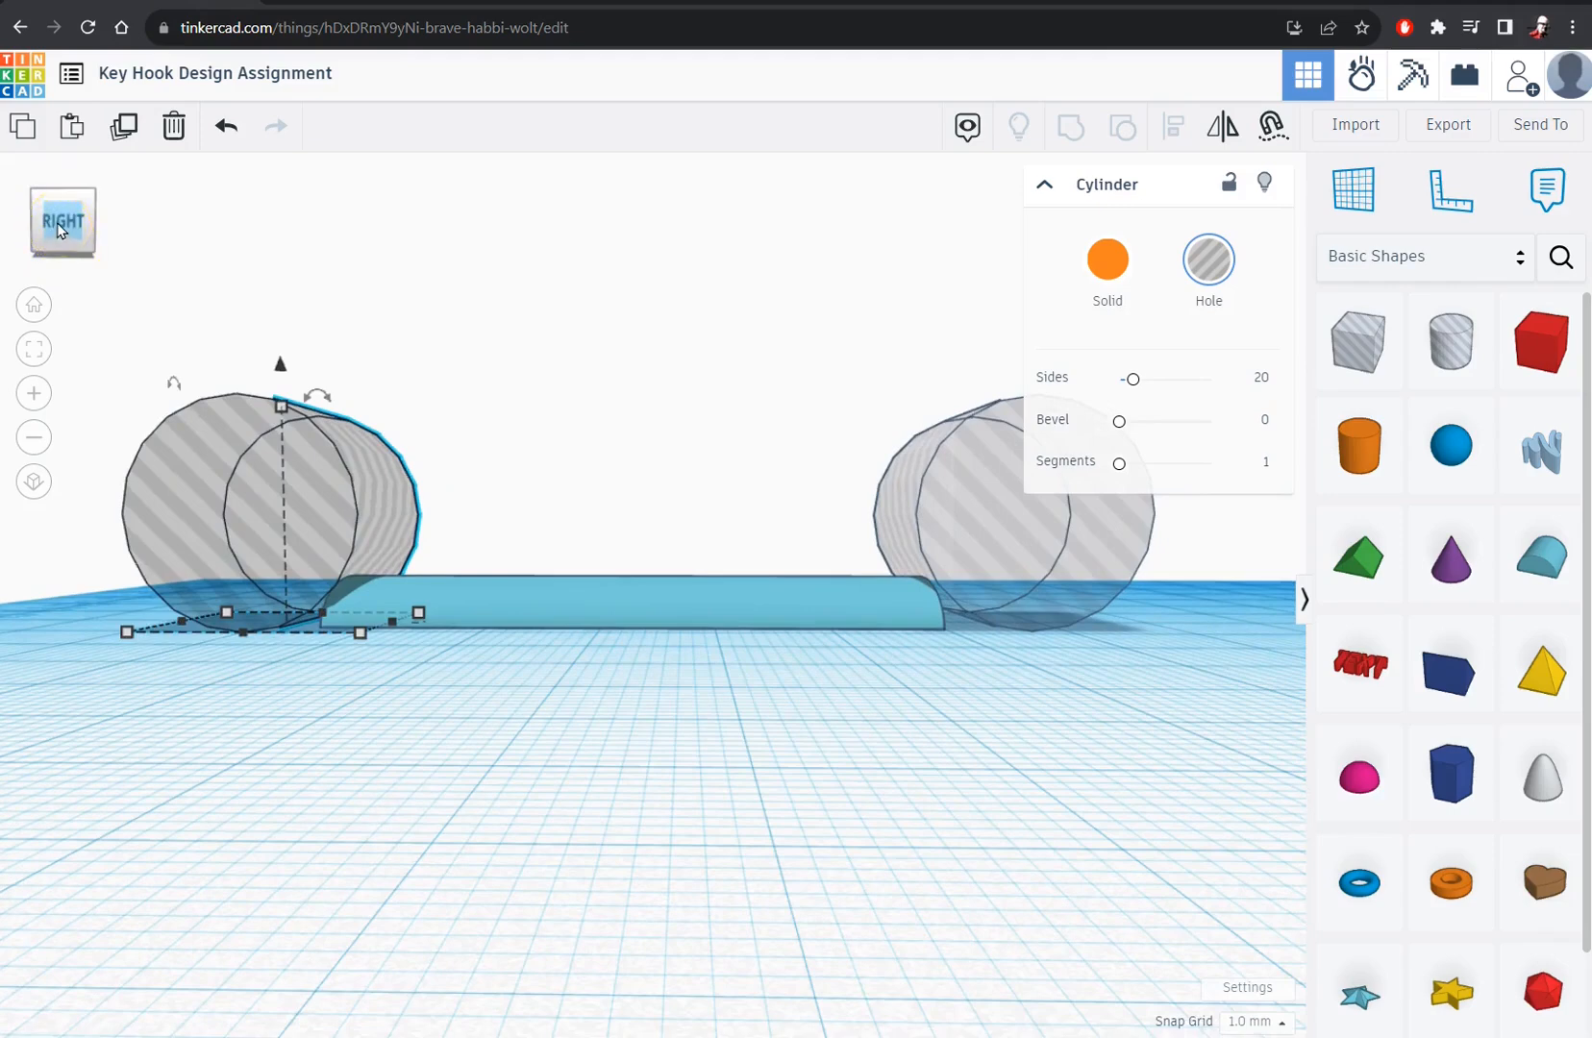
mouse_move(58, 223)
right_mouse_down()
mouse_move(67, 252)
mouse_move(49, 244)
right_mouse_up()
left_click(50, 244)
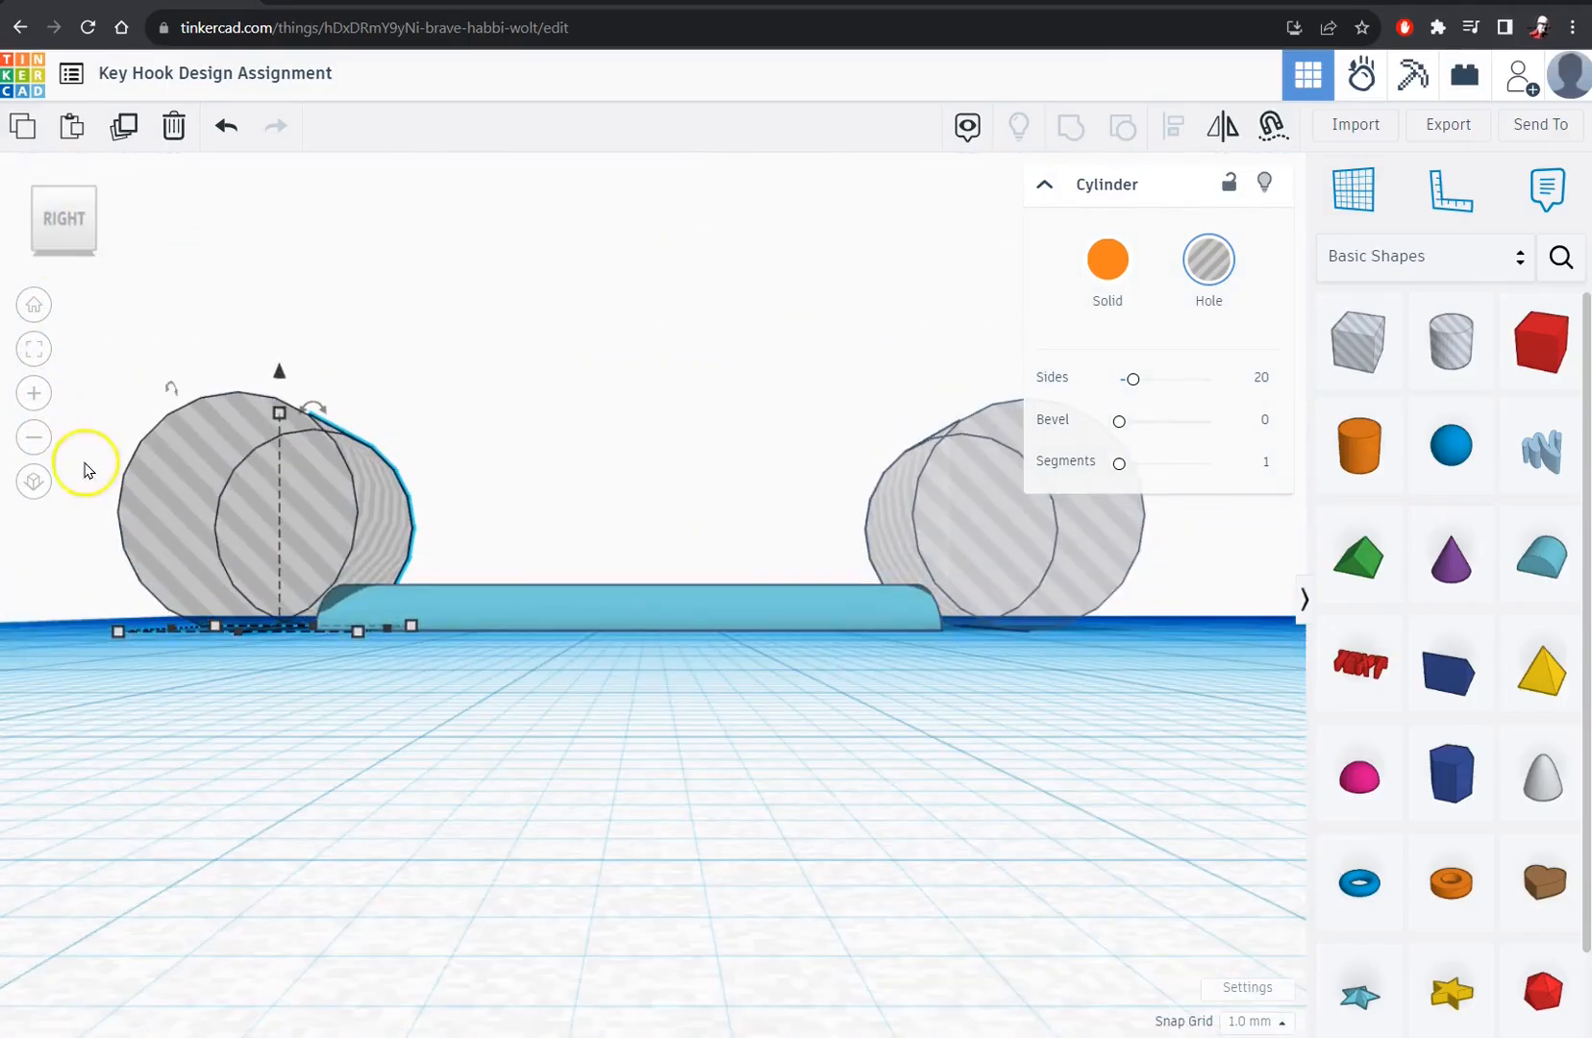
left_click(34, 486)
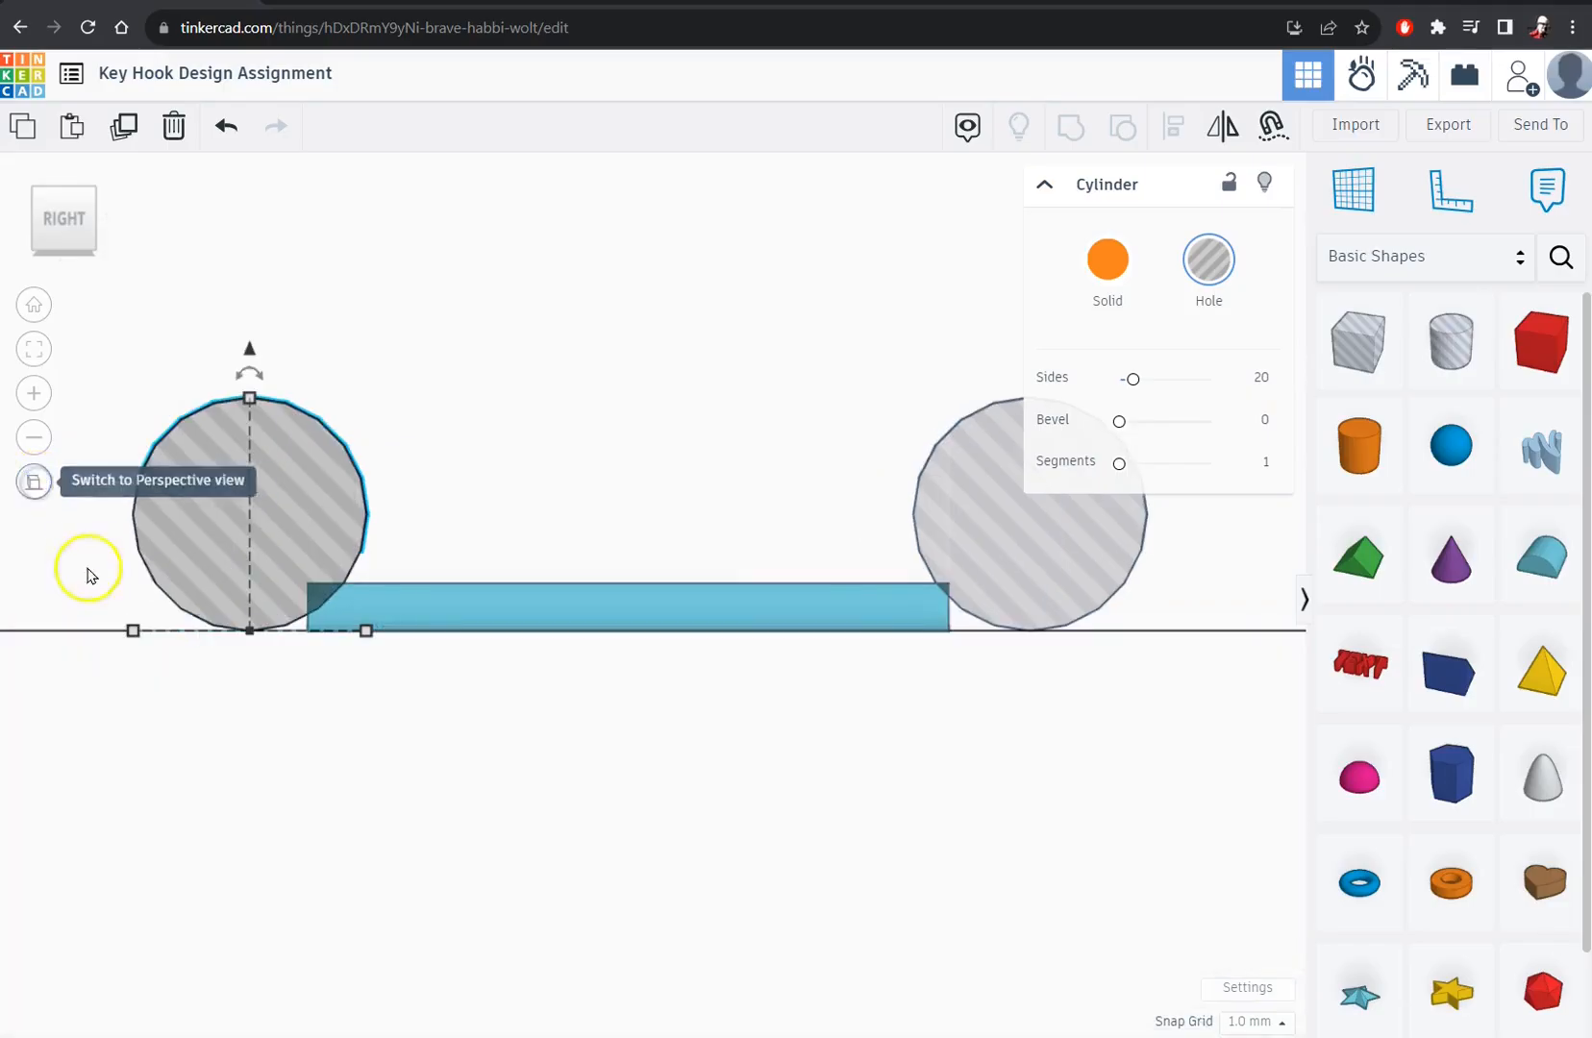
left_click(239, 520)
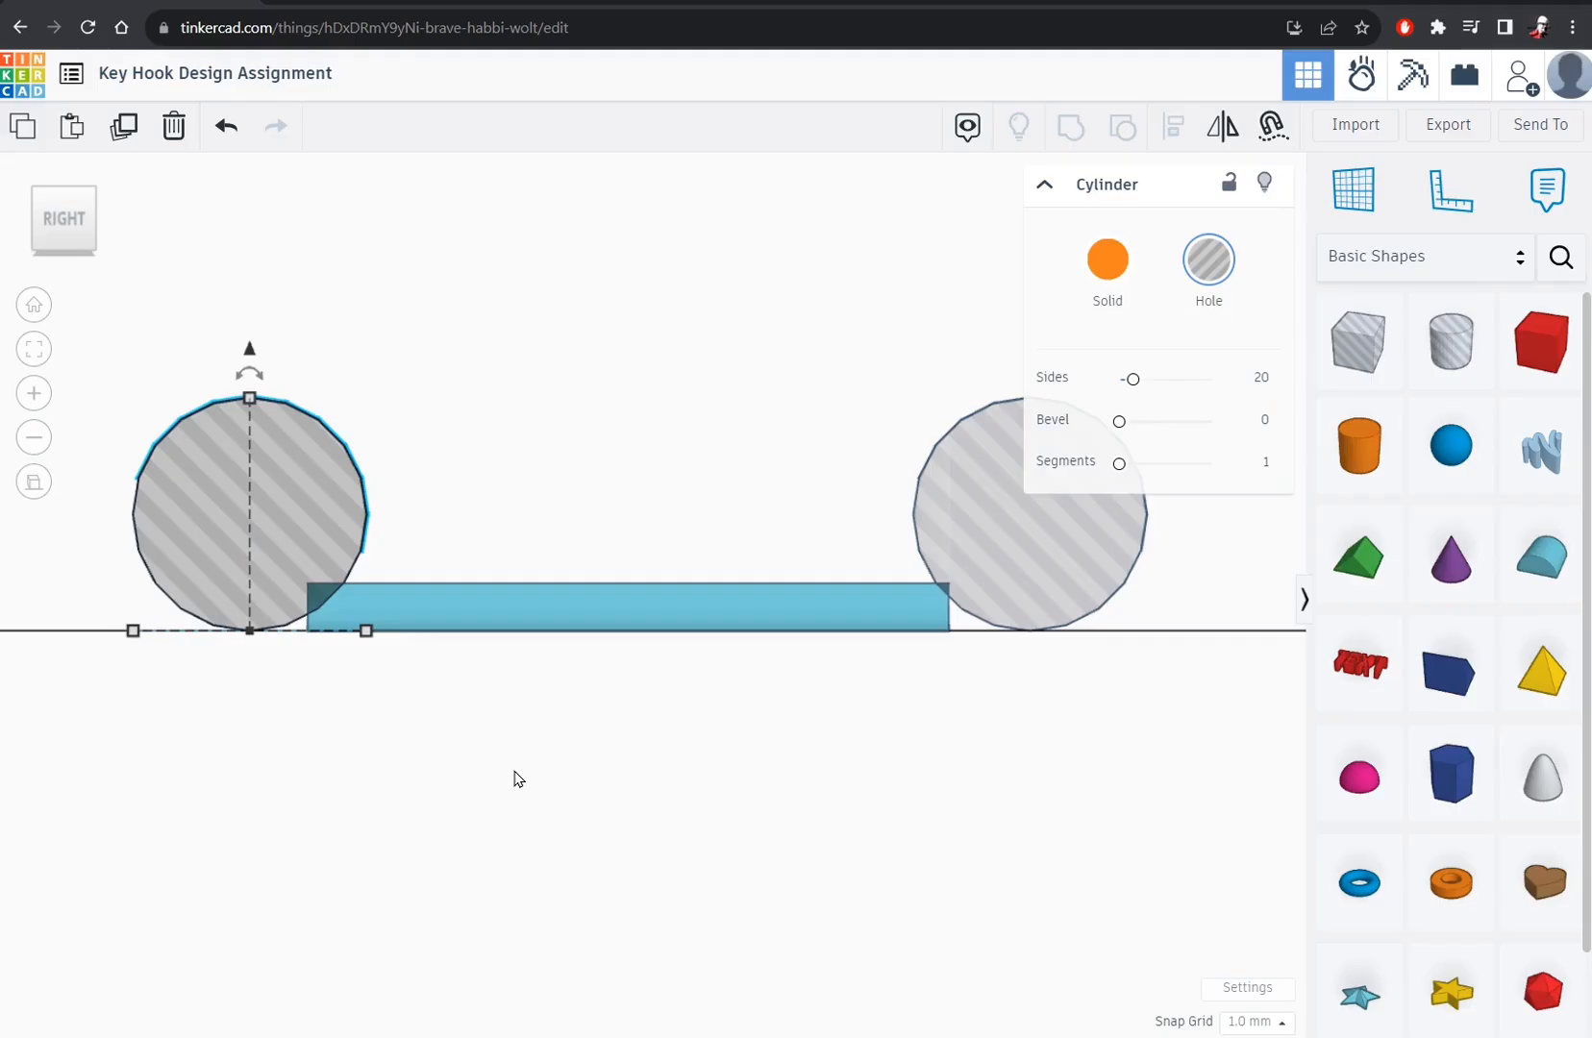
- Try shifting the copied cylinder hole 3 mm farther over the round roof's near end, and return it to its starting position
key("Left")
key("Left")
key("Left")
key("Right")
key("Right")
key("Right")
key("Right")
key("Right")
key("Right")
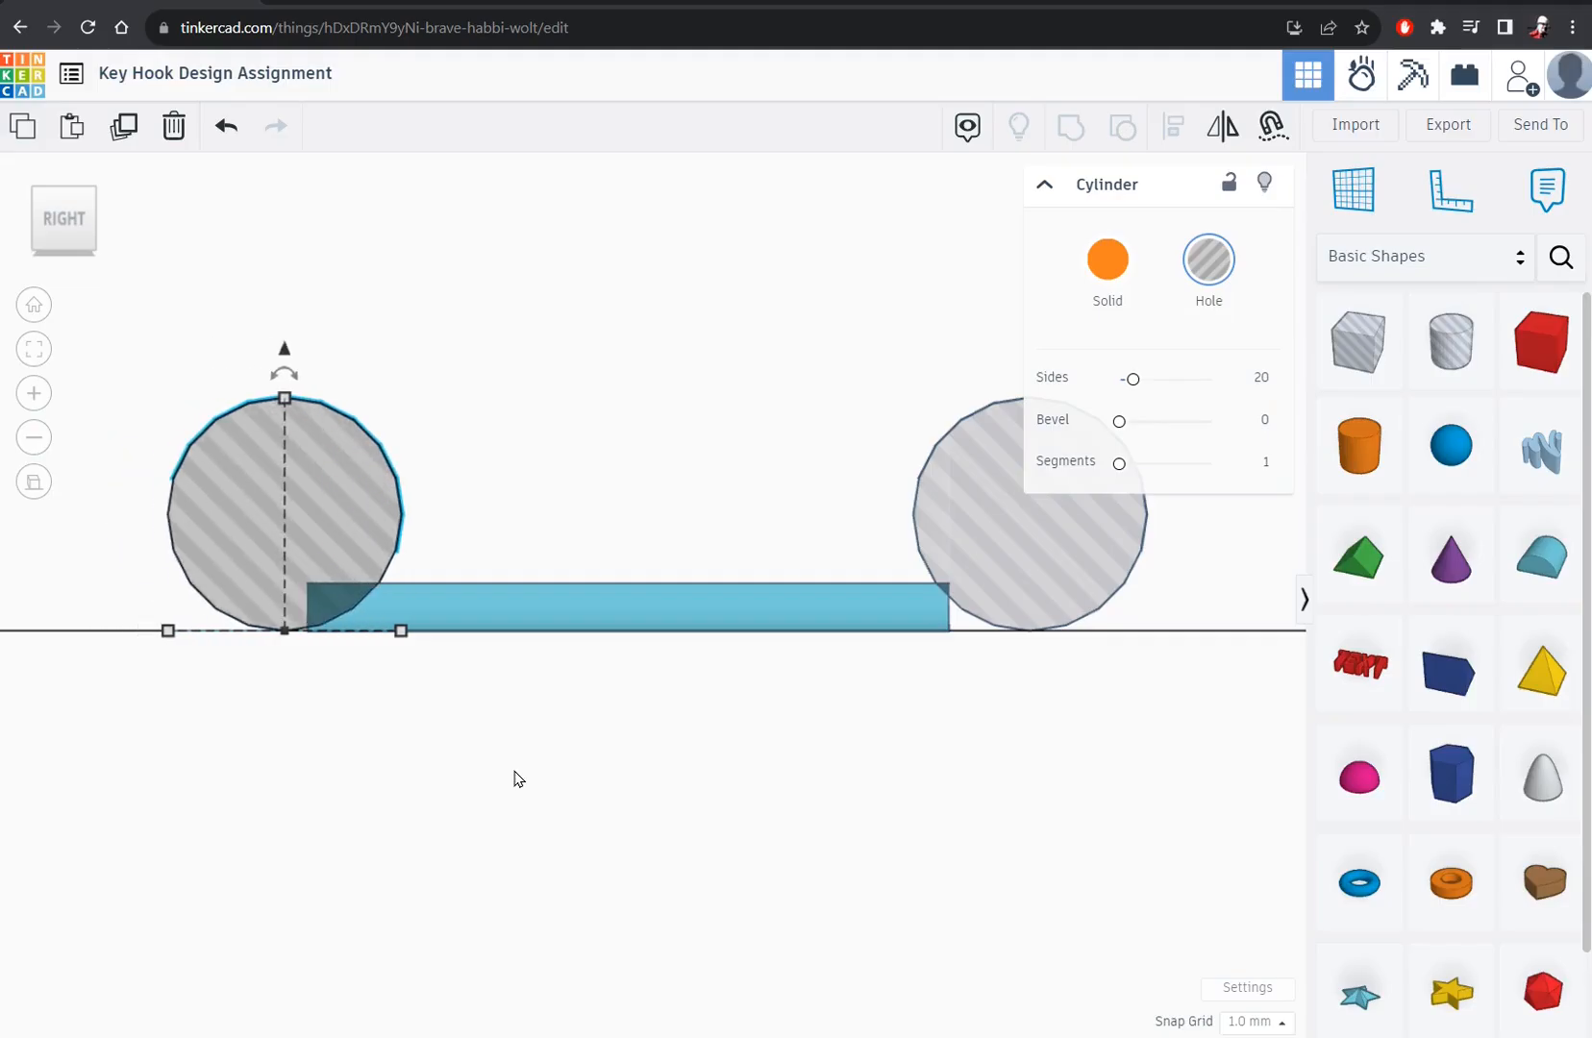
key("Left")
key("Left")
key("Left")
key("Left")
key("Left")
key("Left")
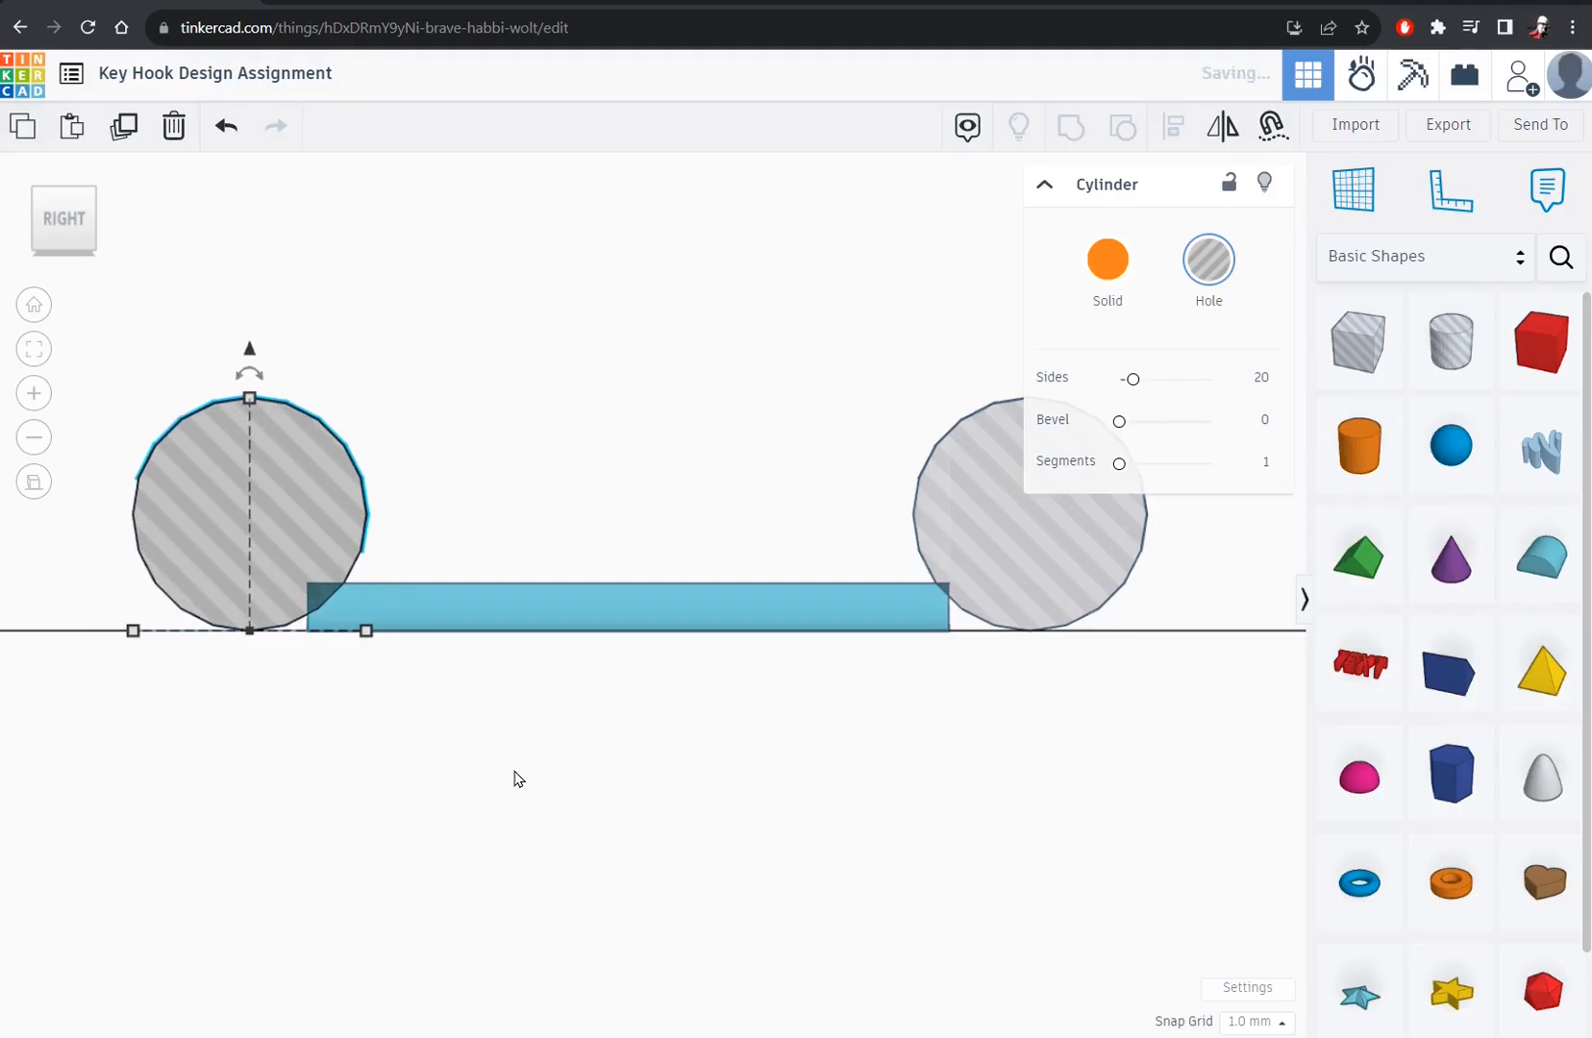
- Move the original cylinder hole 2 mm inward so it overlaps the far end of the round roof
left_click(1019, 587)
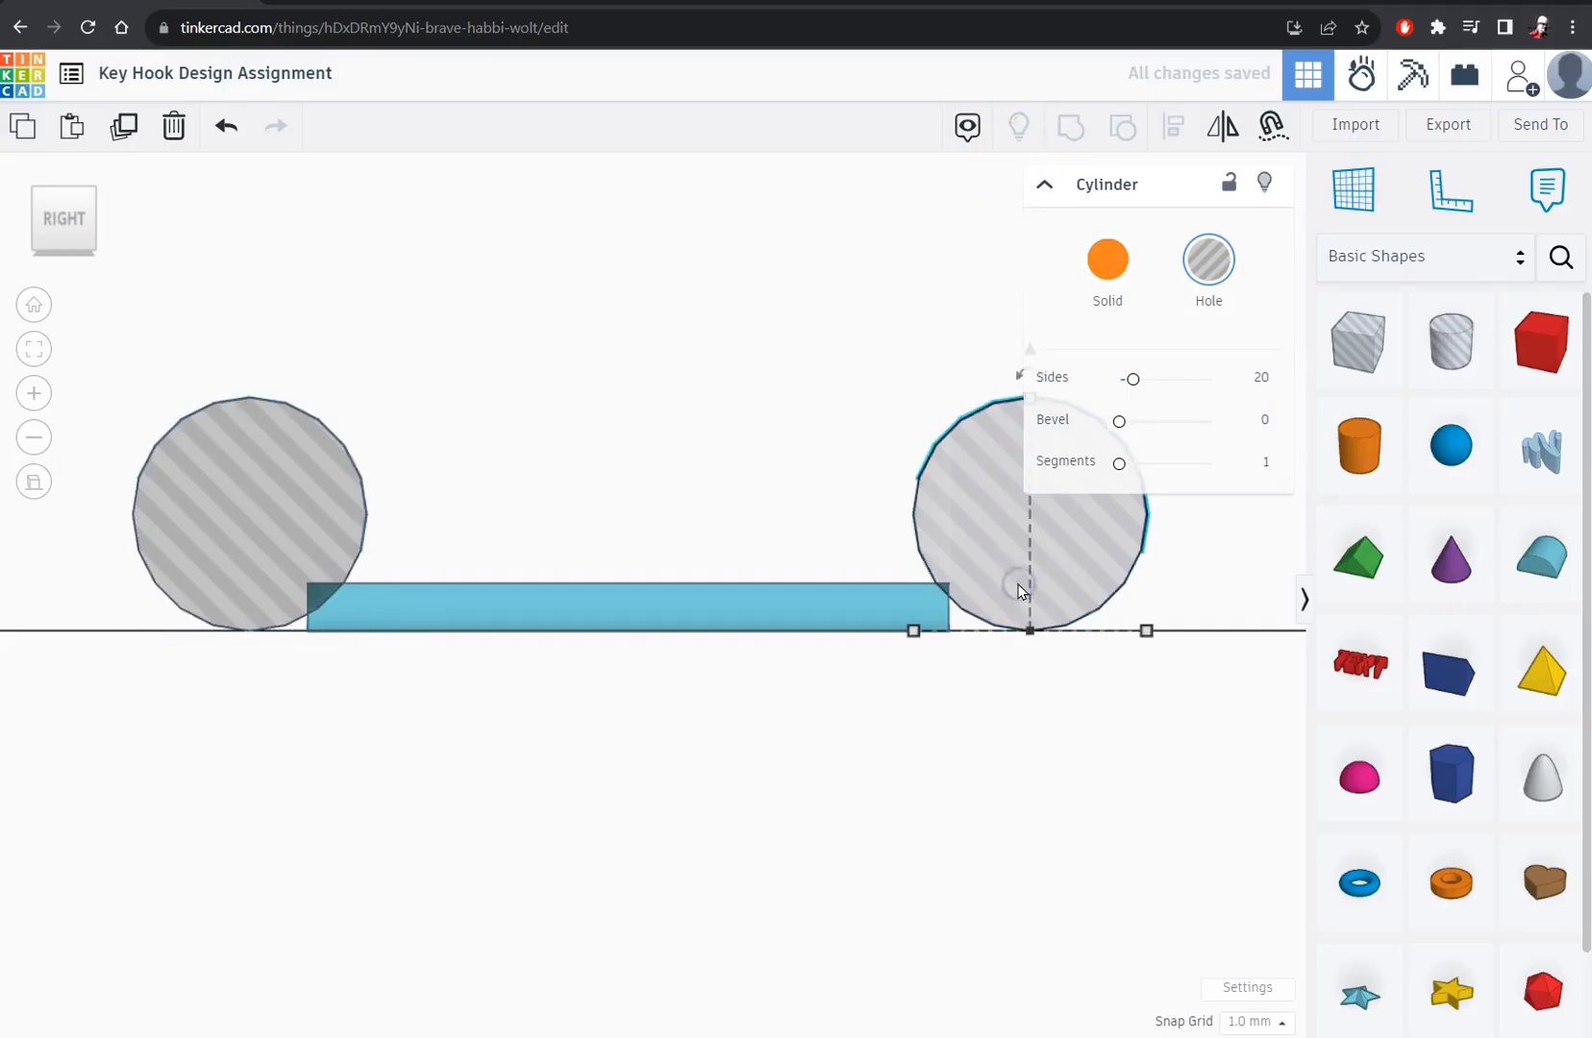
key("Left")
key("Left")
key("Left")
key("Left")
key("Left")
key("Left")
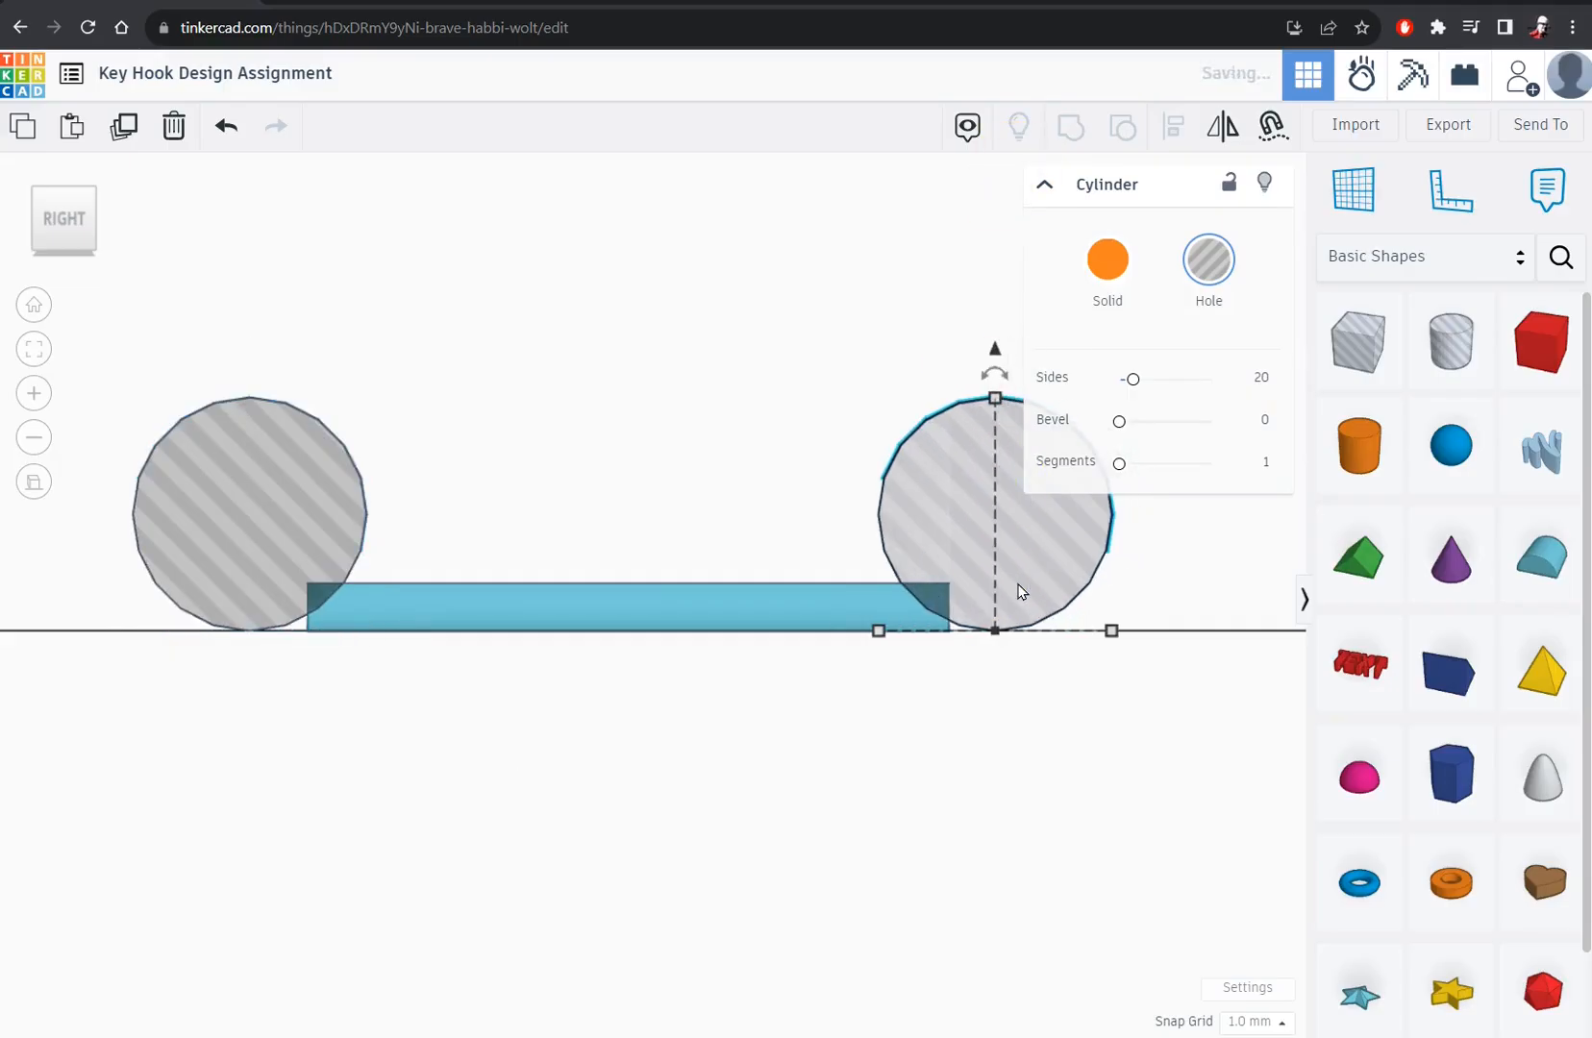
key("Right")
key("Right")
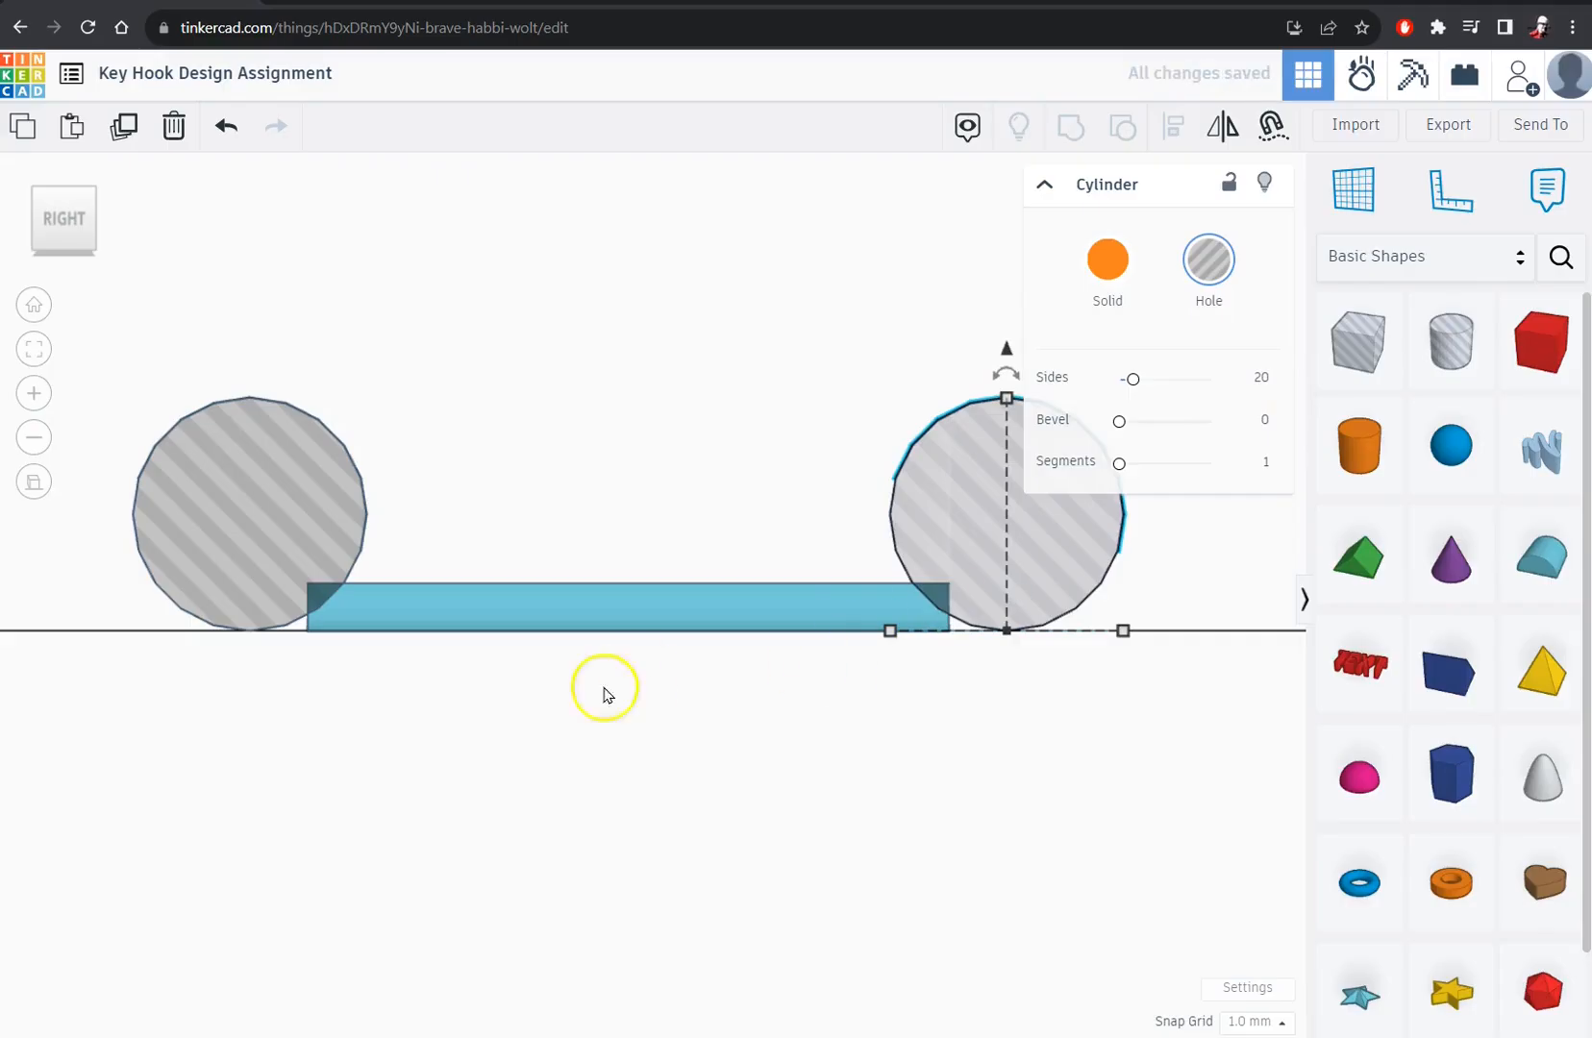
- Shift the near-end cylinder hole 4 mm sideways so it spans the full width of the round roof
right_click_drag(133, 752, 526, 1012)
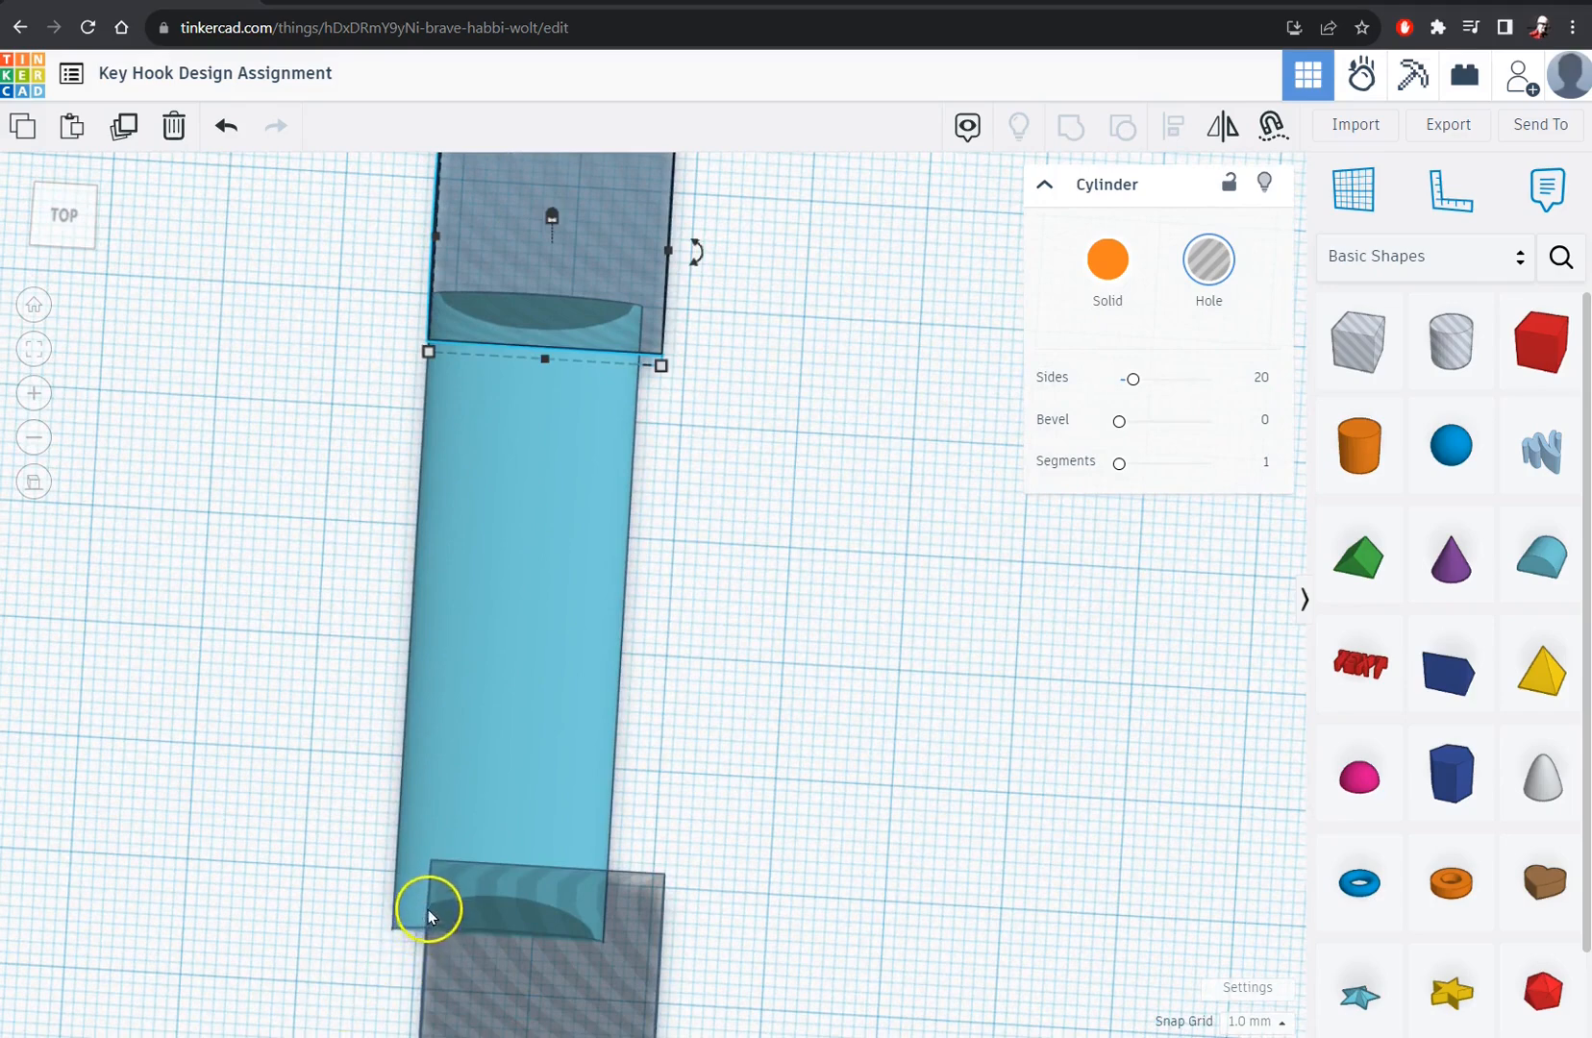
left_click(541, 995)
key("Left")
key("Left")
key("Left")
key("Left")
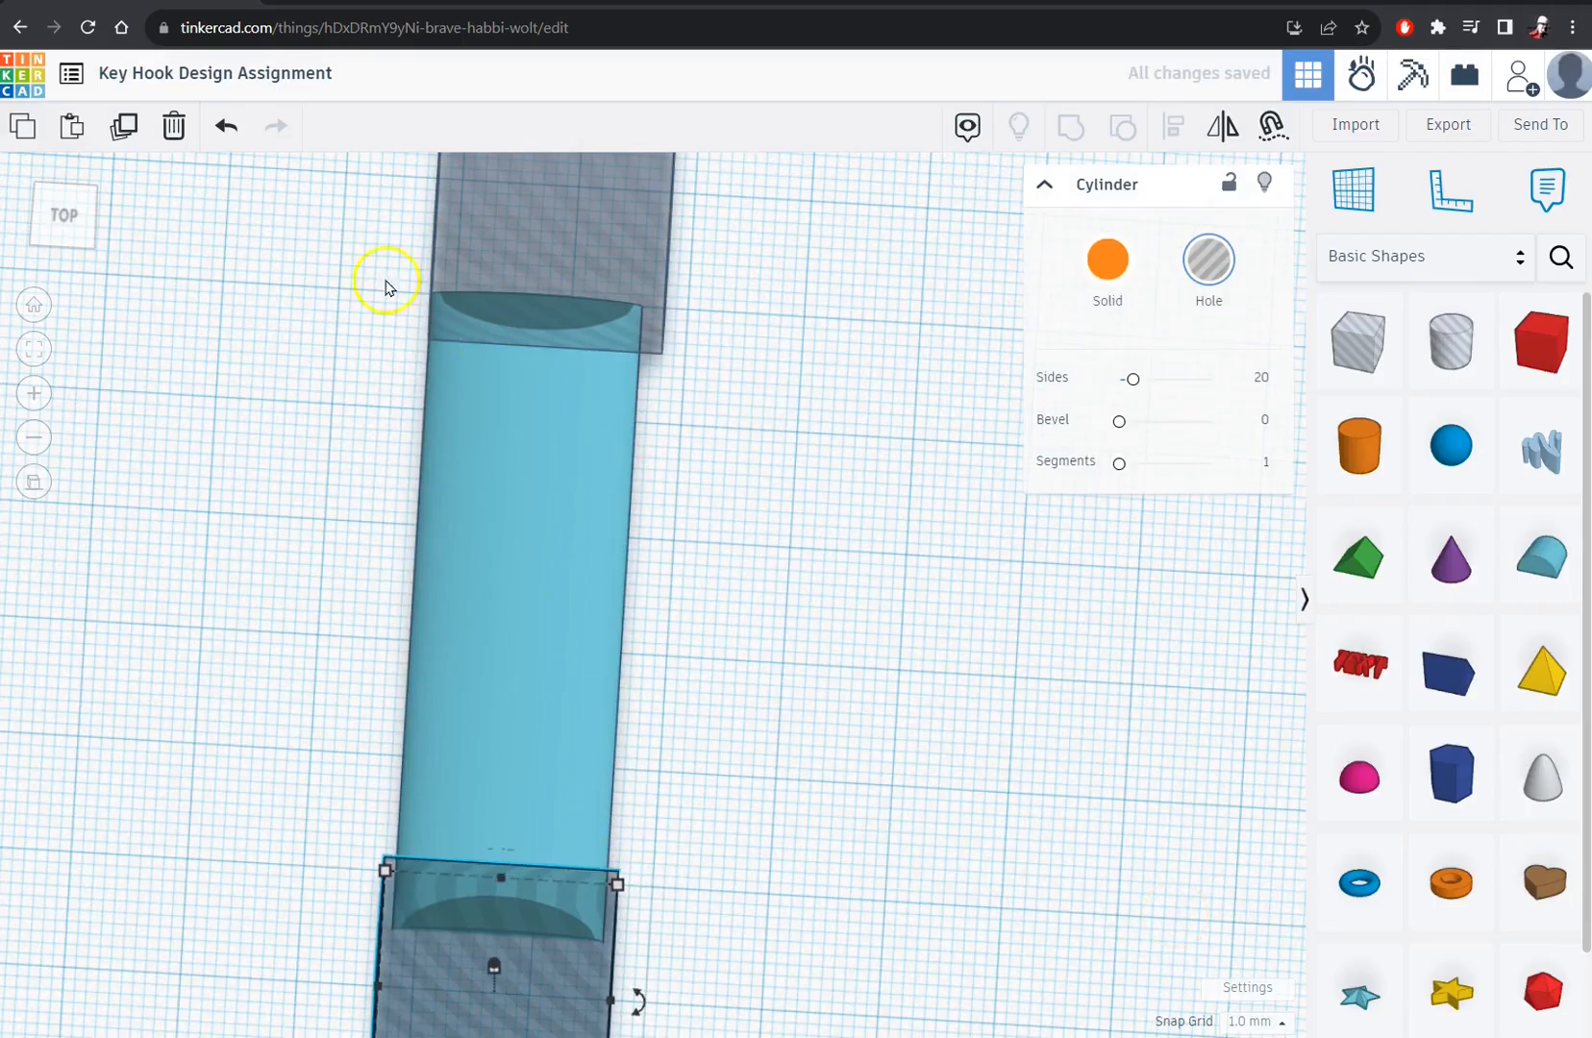
- Group the round roof with both cylinder holes to cut curved bevels into its two ends
right_click_drag(1028, 875, 644, 720)
scroll(644, 720, "down", 5)
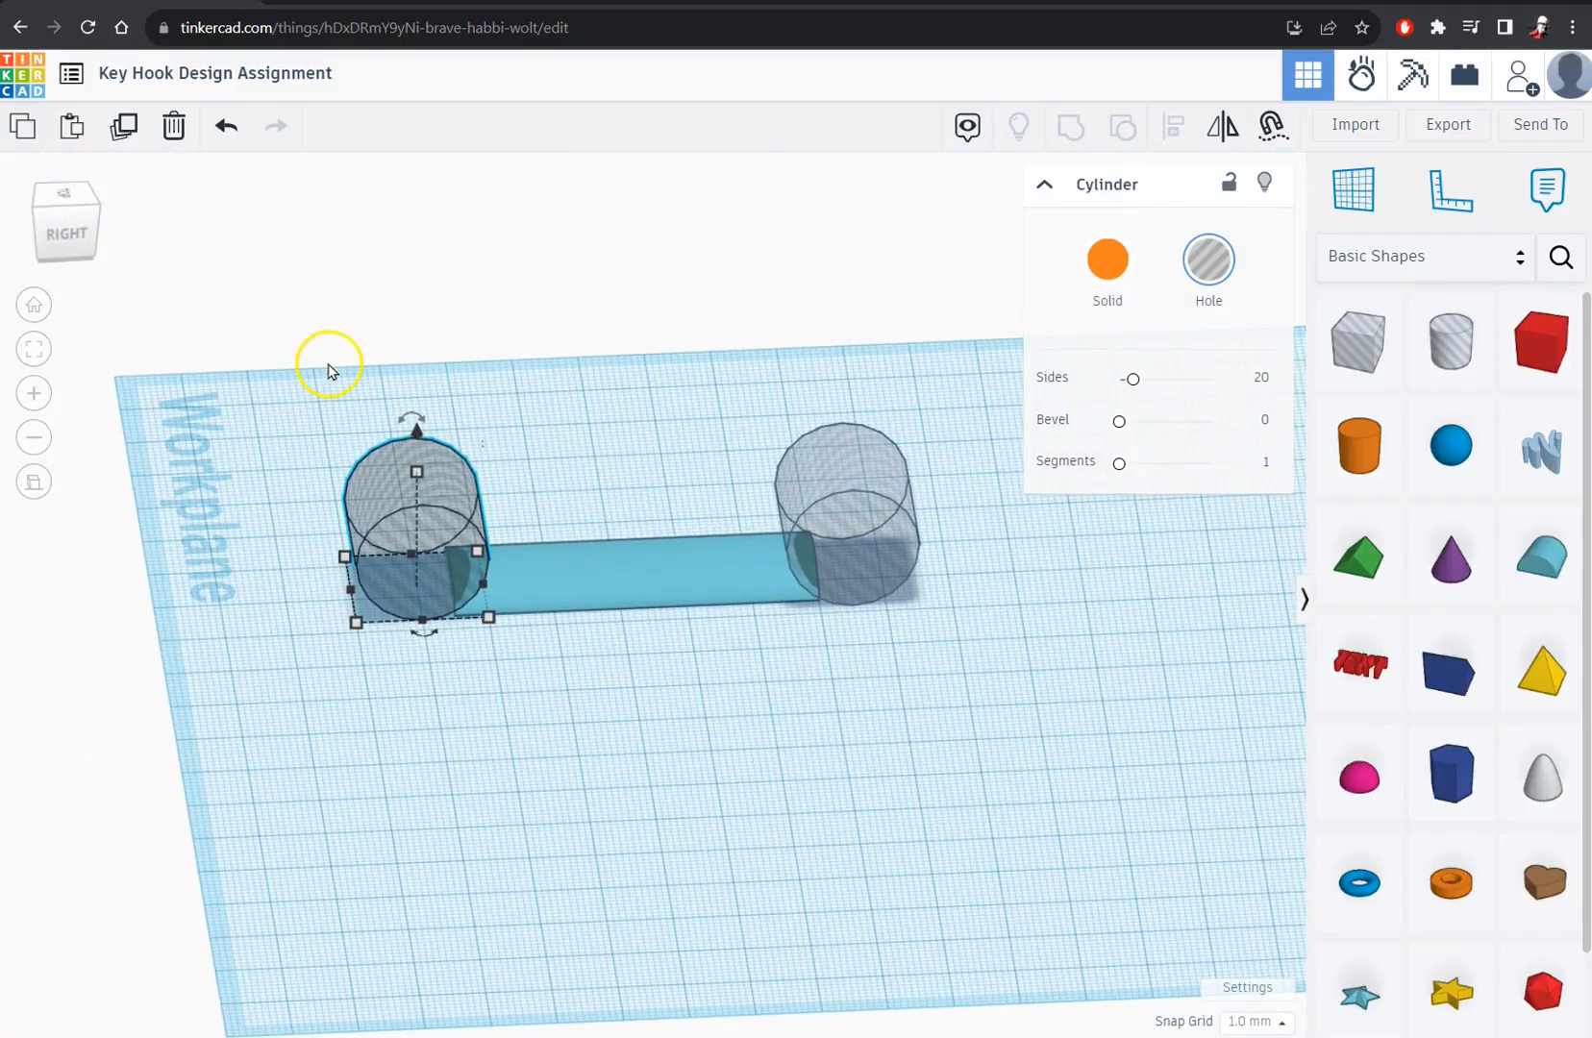
left_click_drag(329, 364, 962, 689)
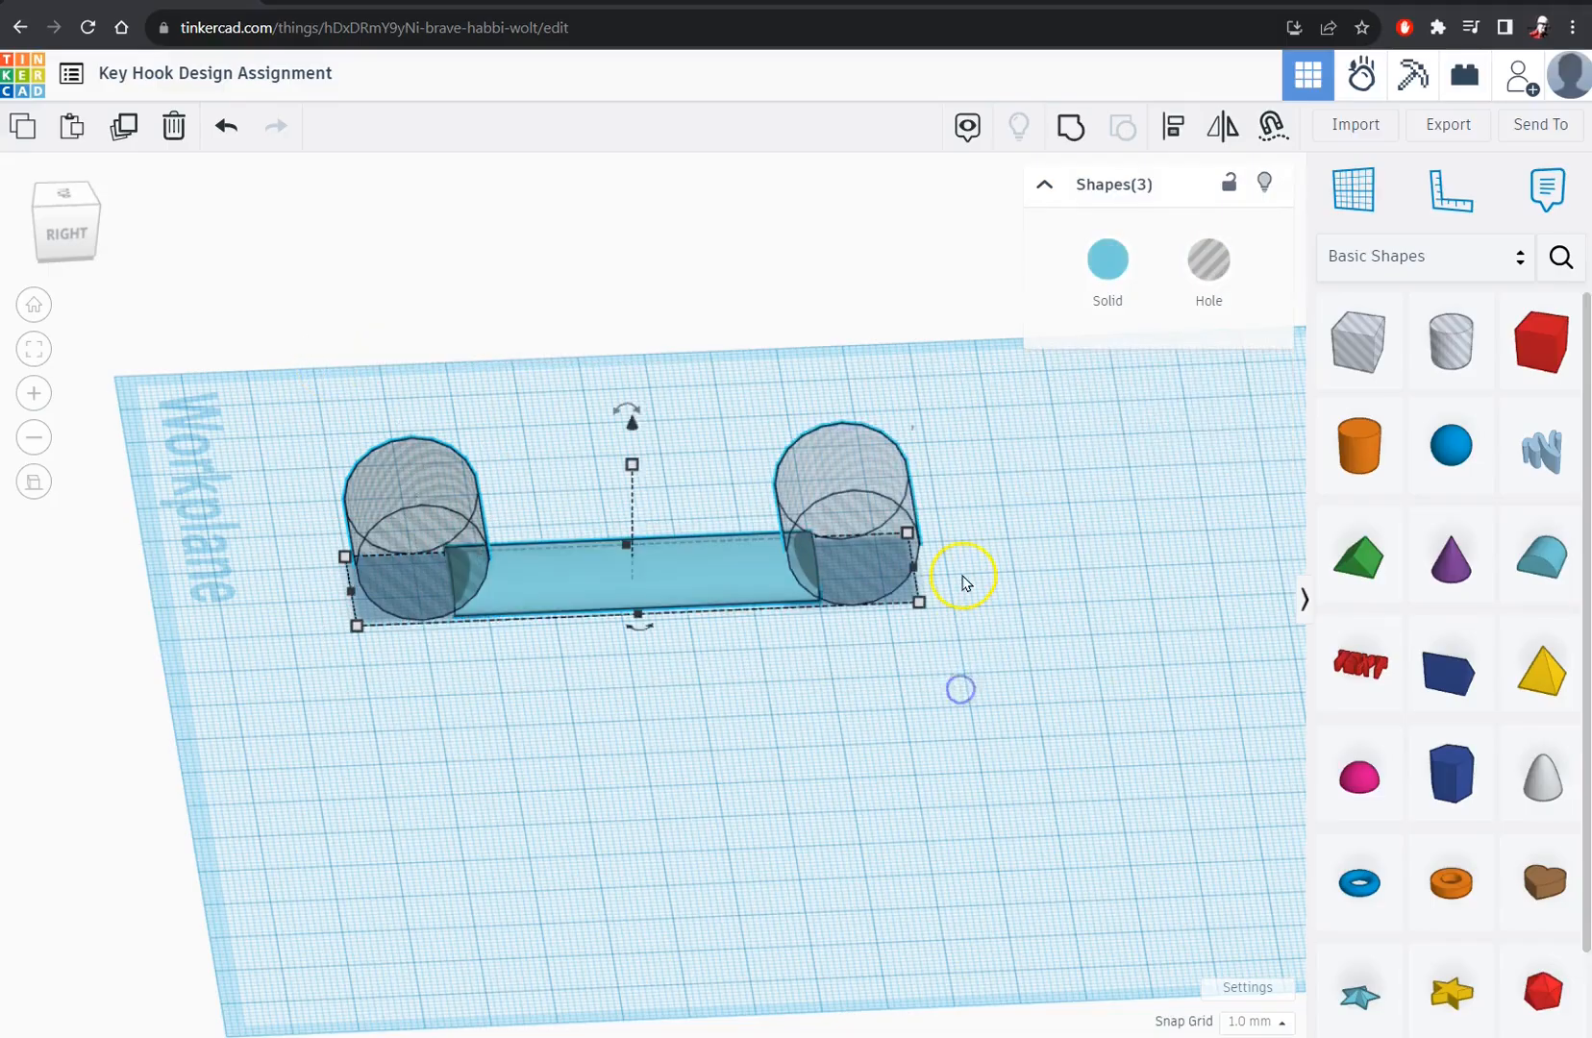
left_click(1073, 132)
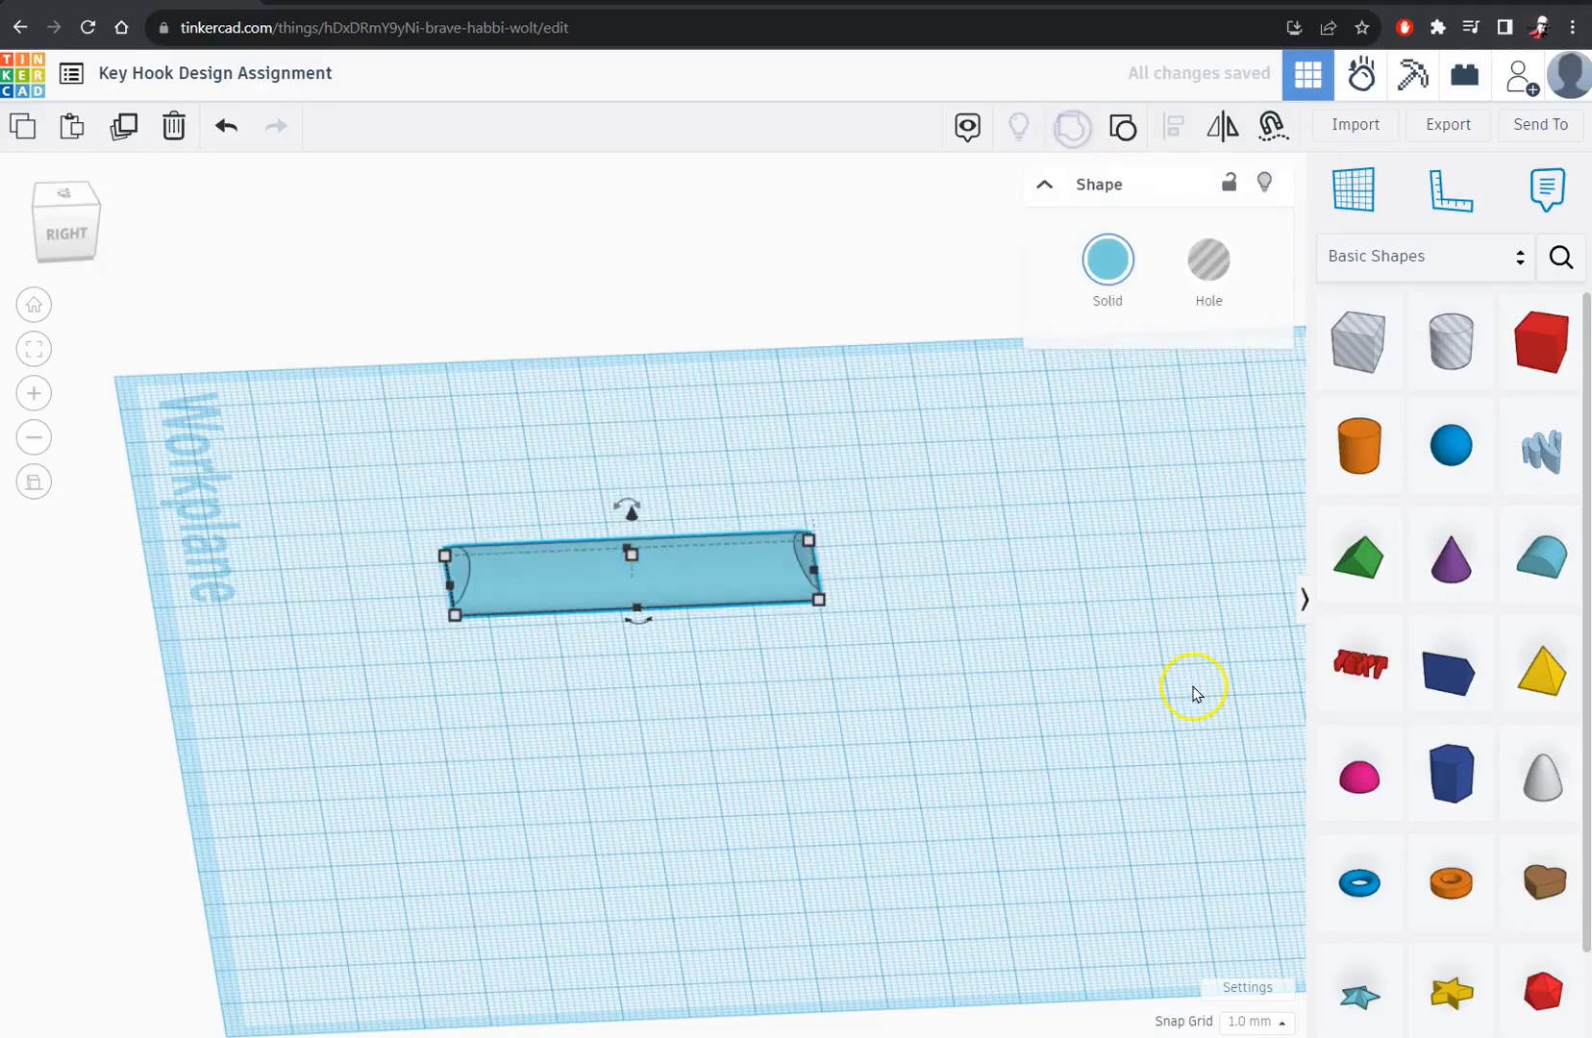
- Move the grouped roof body aside to the left edge of the workplane and deselect it
right_click_drag(910, 716, 967, 691)
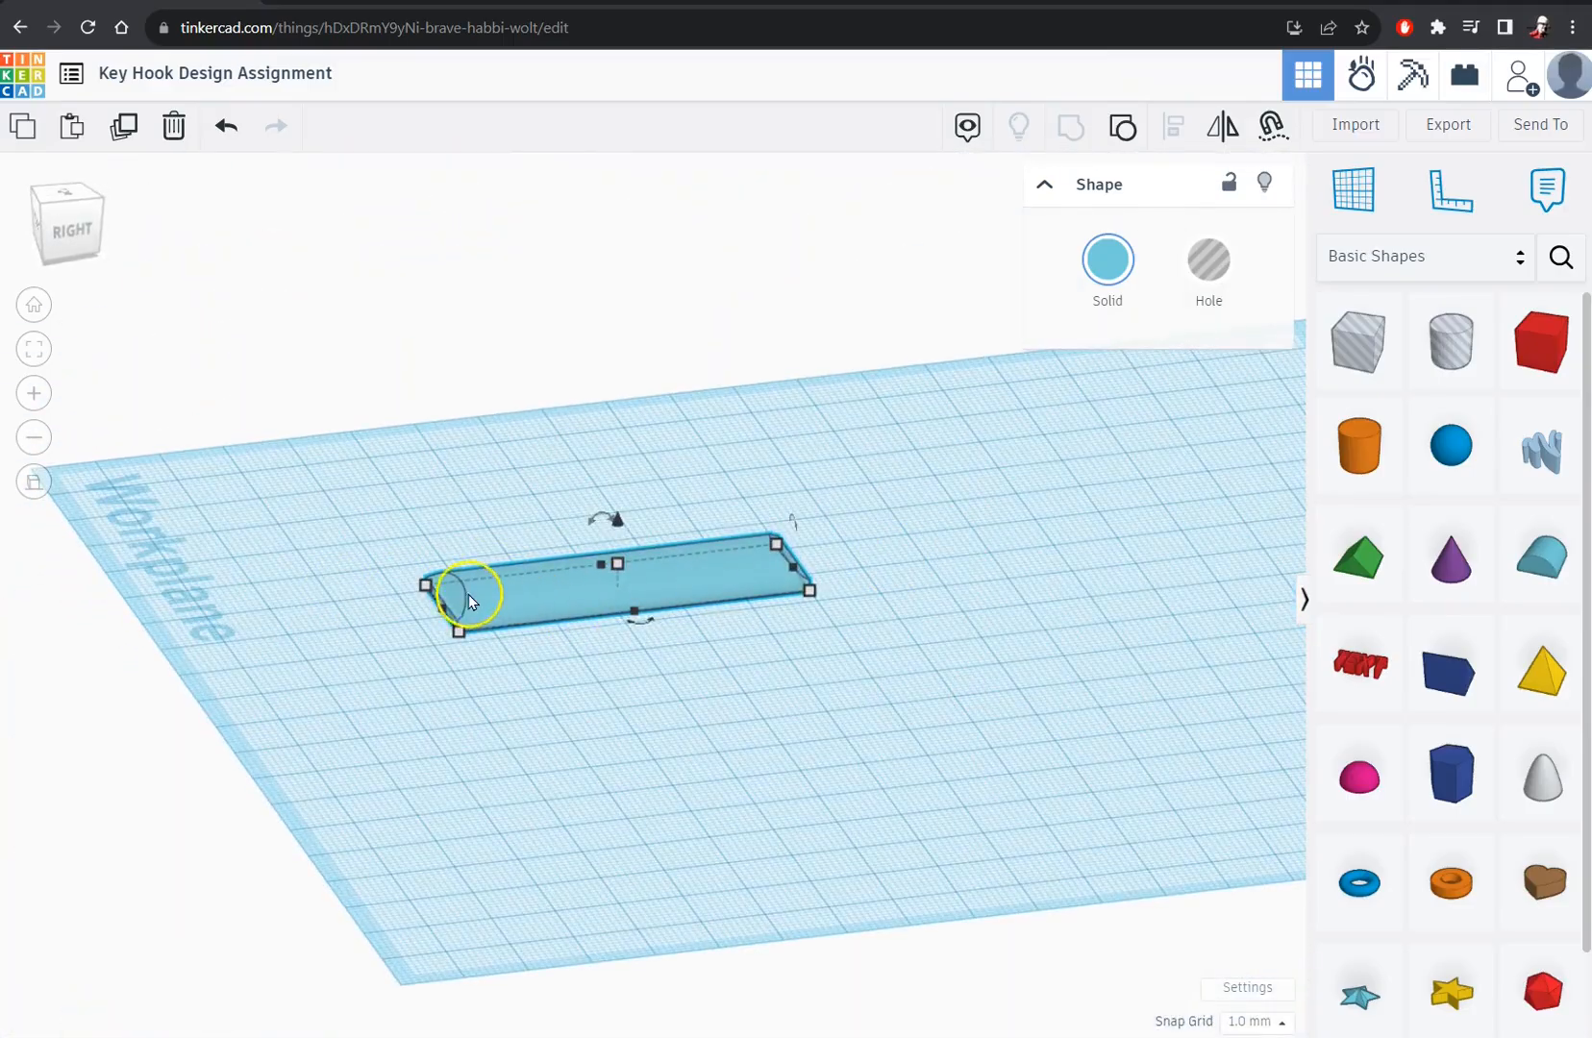
right_click_drag(259, 729, 619, 950)
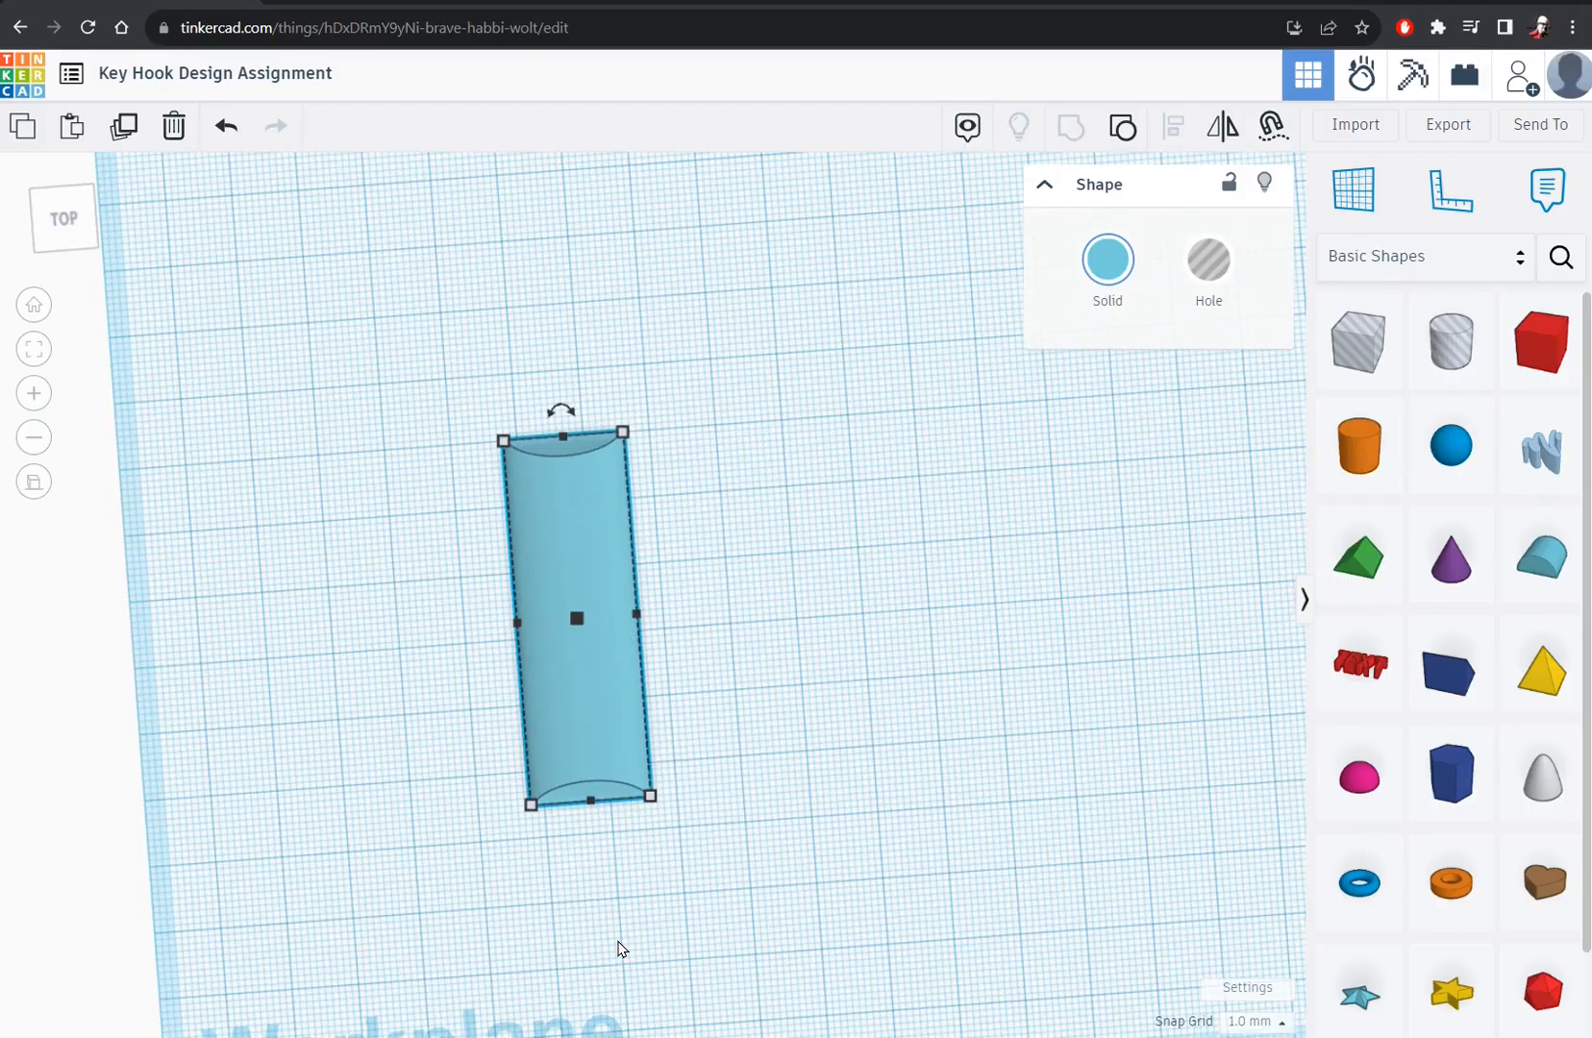
left_click_drag(568, 707, 196, 476)
left_click(909, 812)
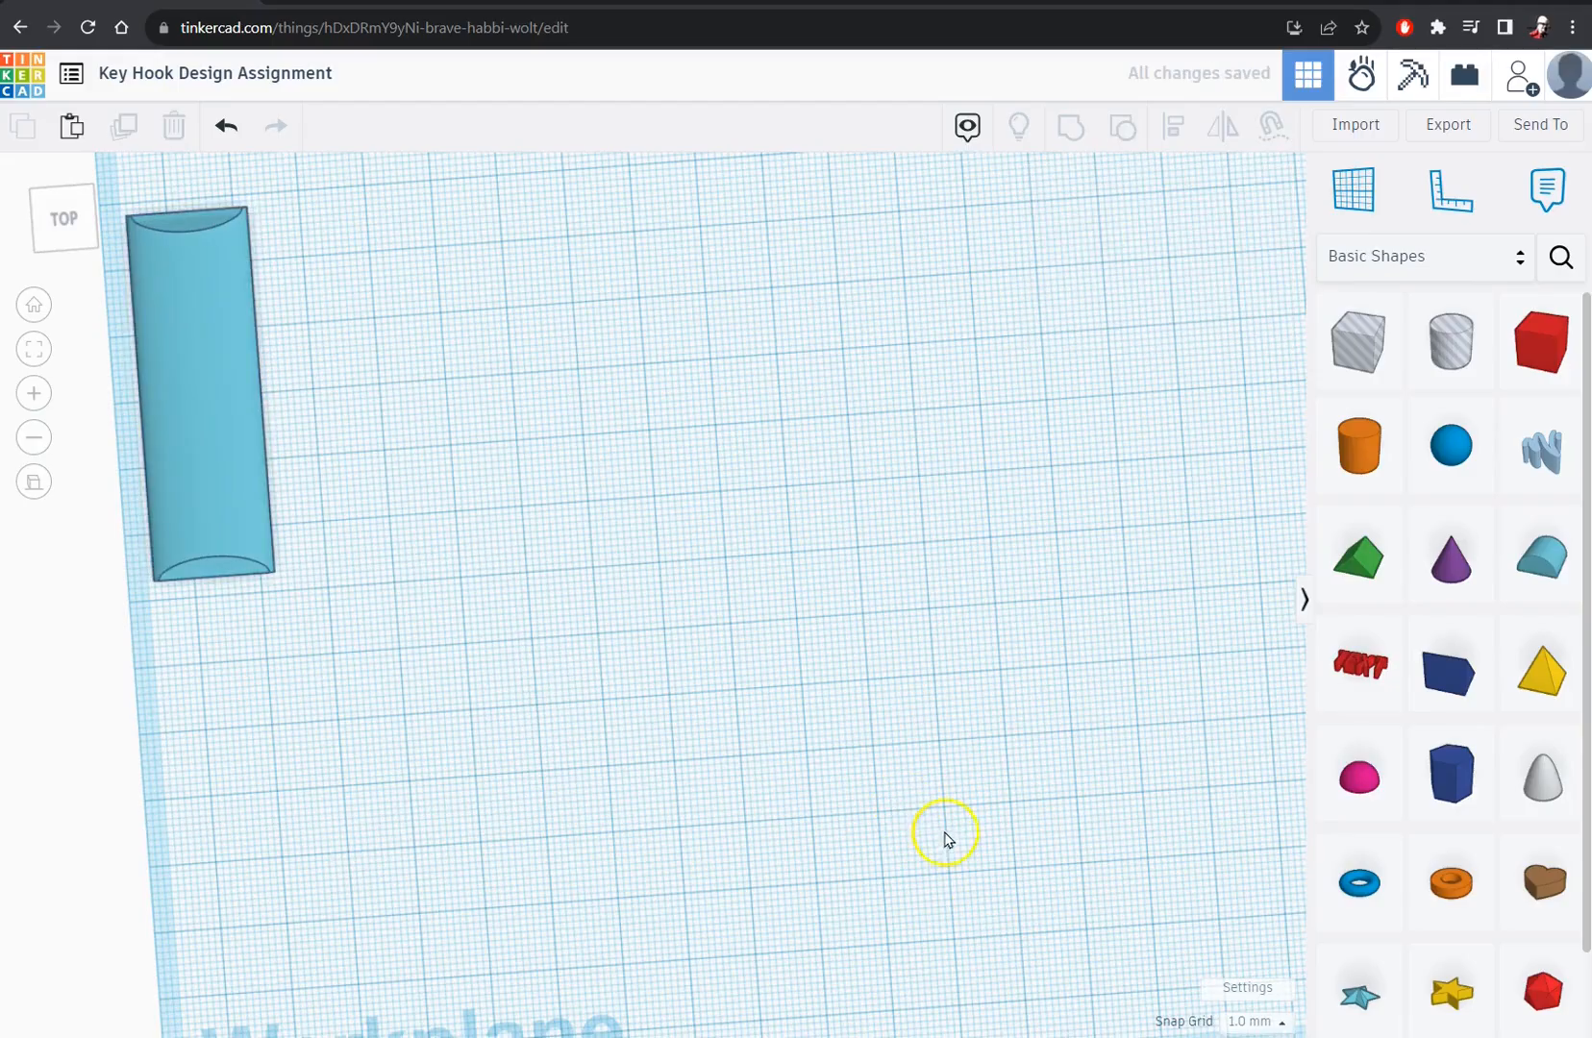
- Place a solid cylinder on the empty workplane area beside the roof body
left_click(1349, 473)
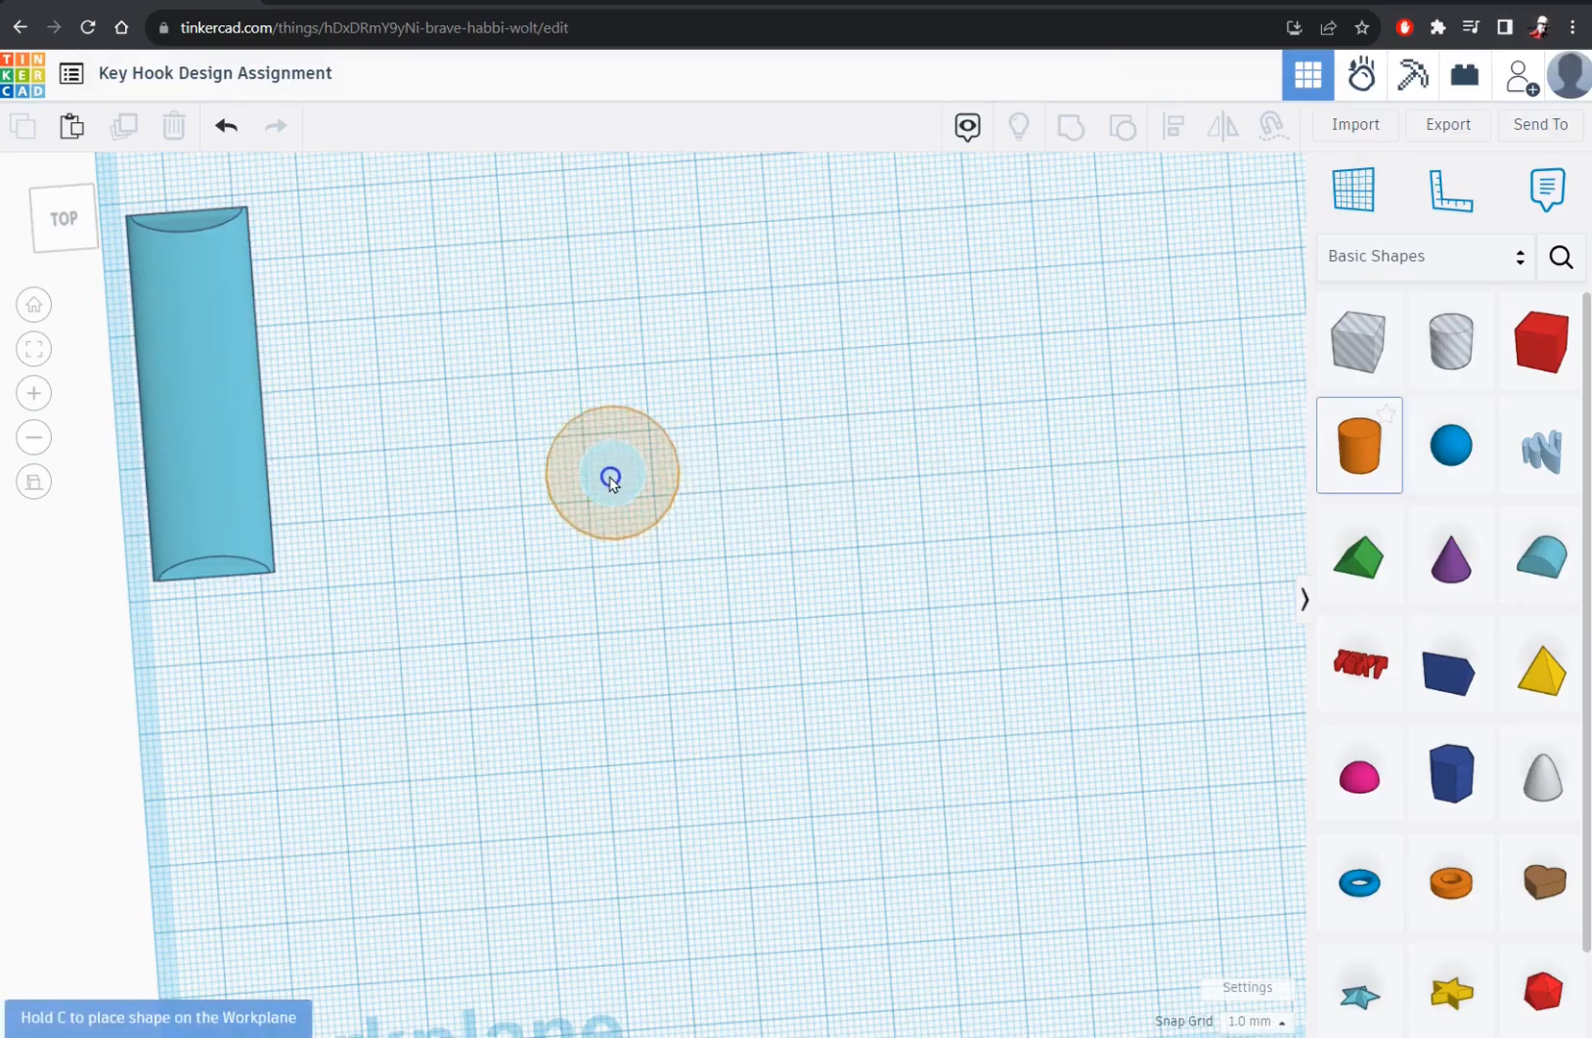
left_click(612, 472)
right_click_drag(770, 633, 772, 542)
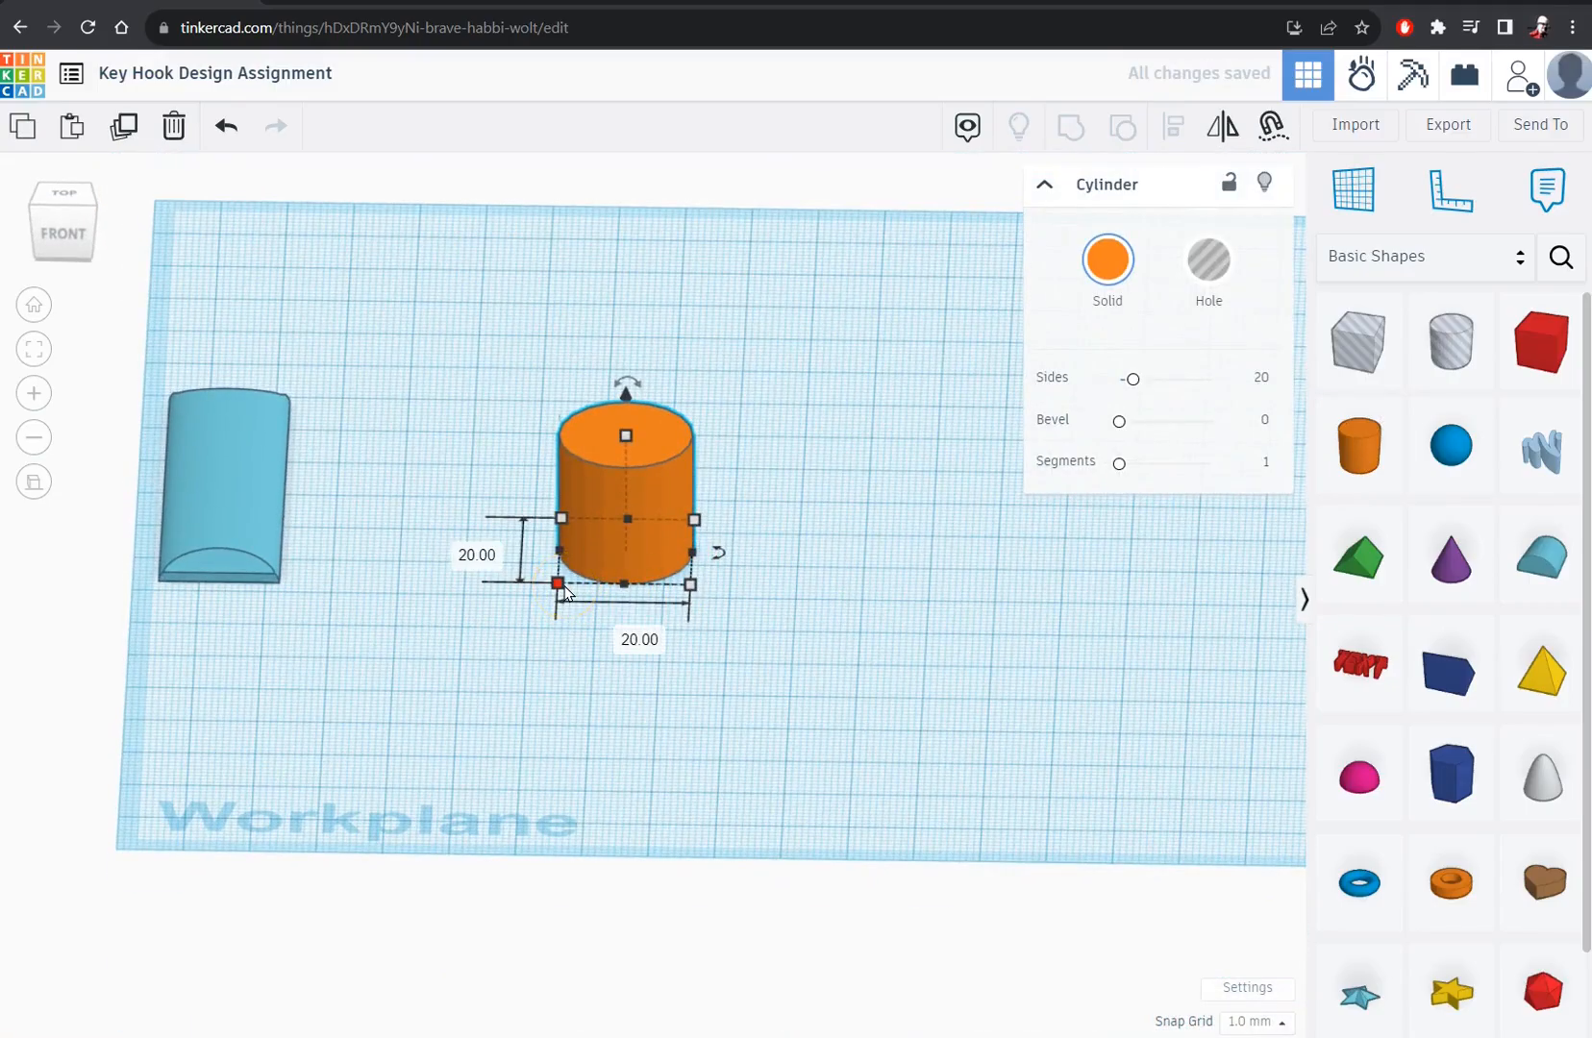
left_click(640, 438)
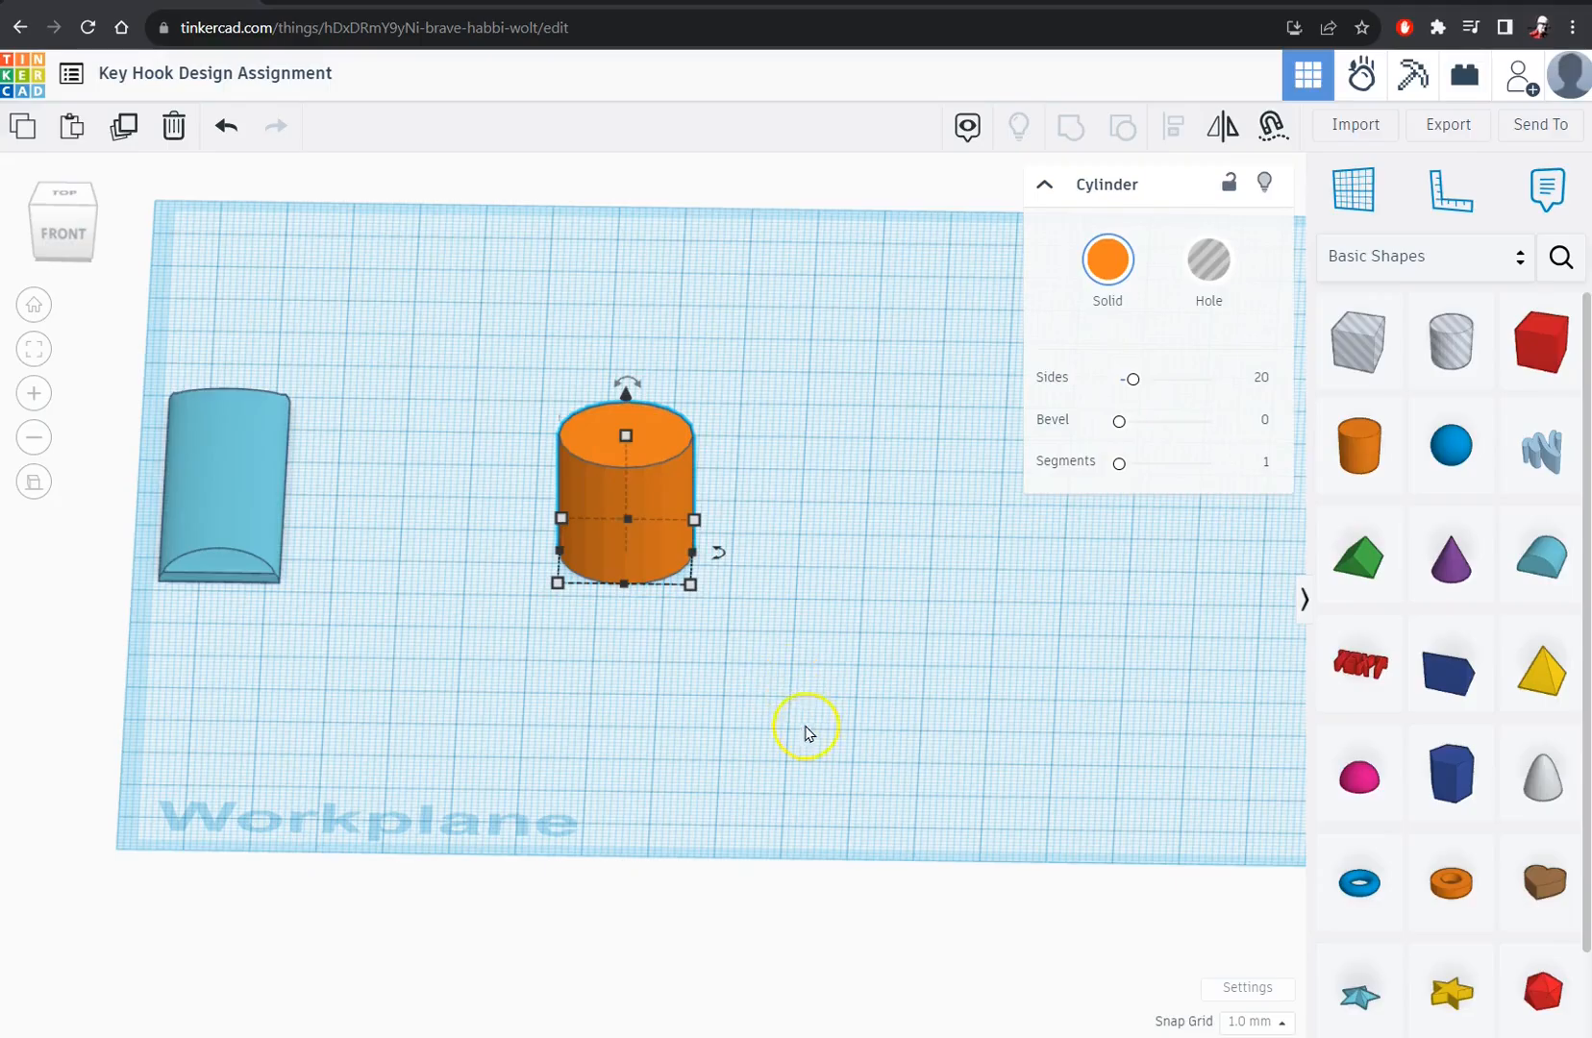
right_click_drag(770, 667, 772, 670)
- Set the solid cylinder's base to 8 mm wide and 10 mm deep
left_click(560, 577)
left_click(616, 634)
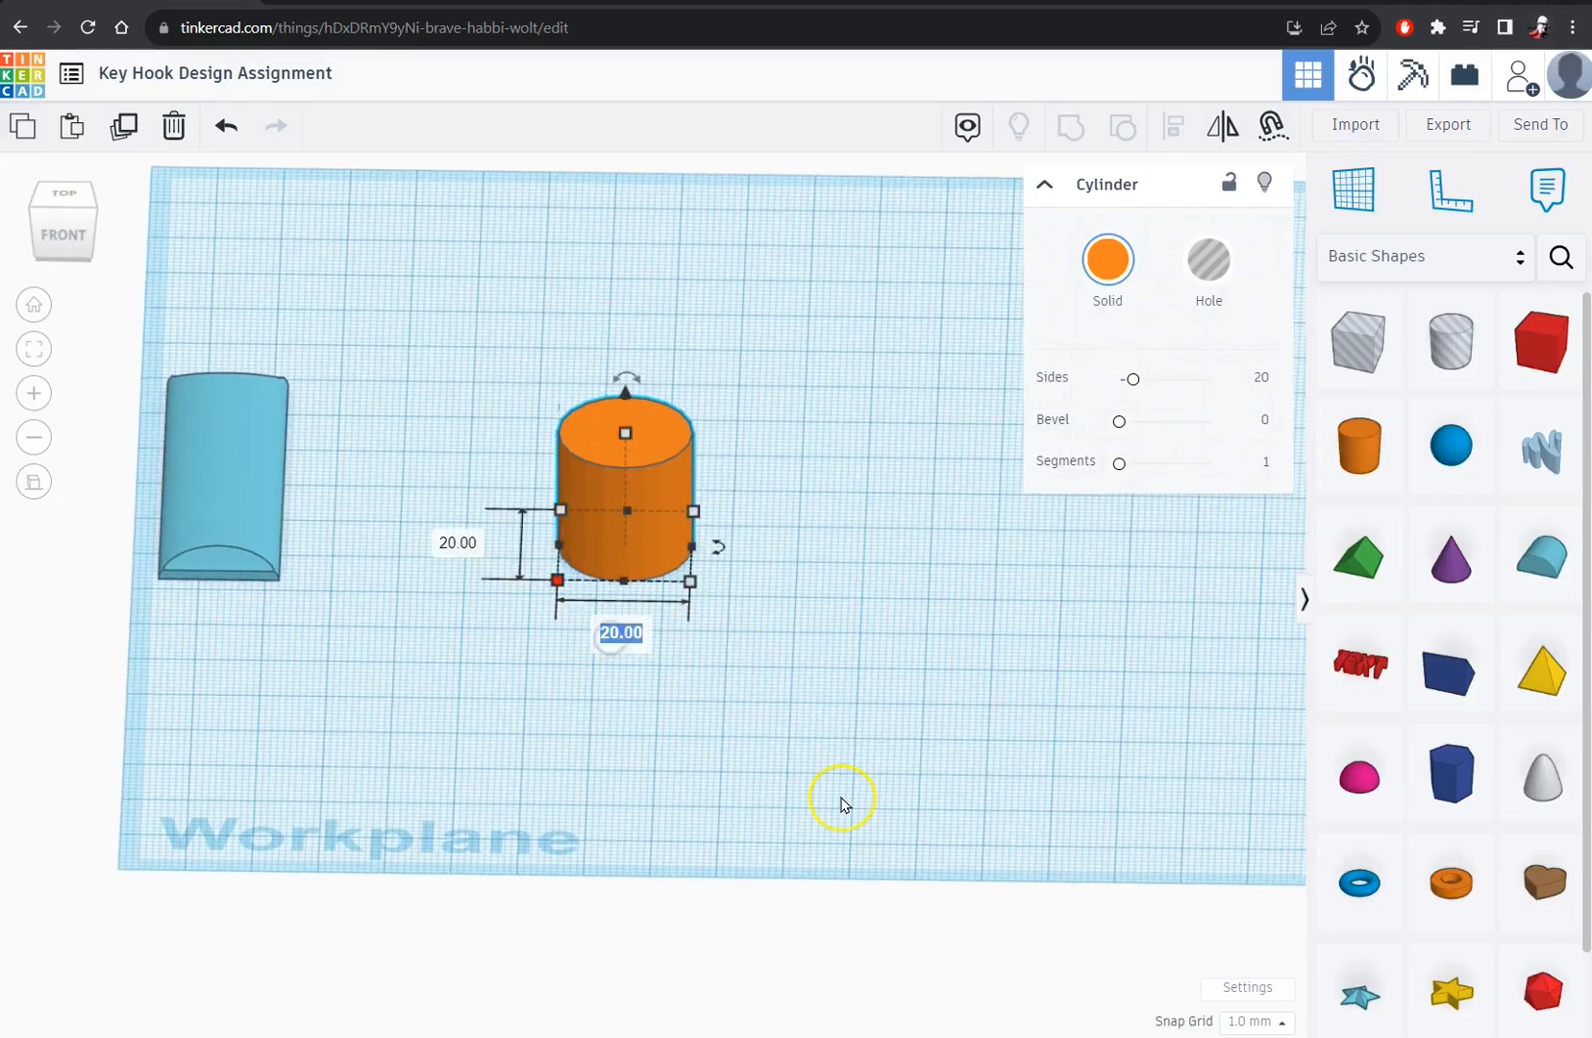
type("8")
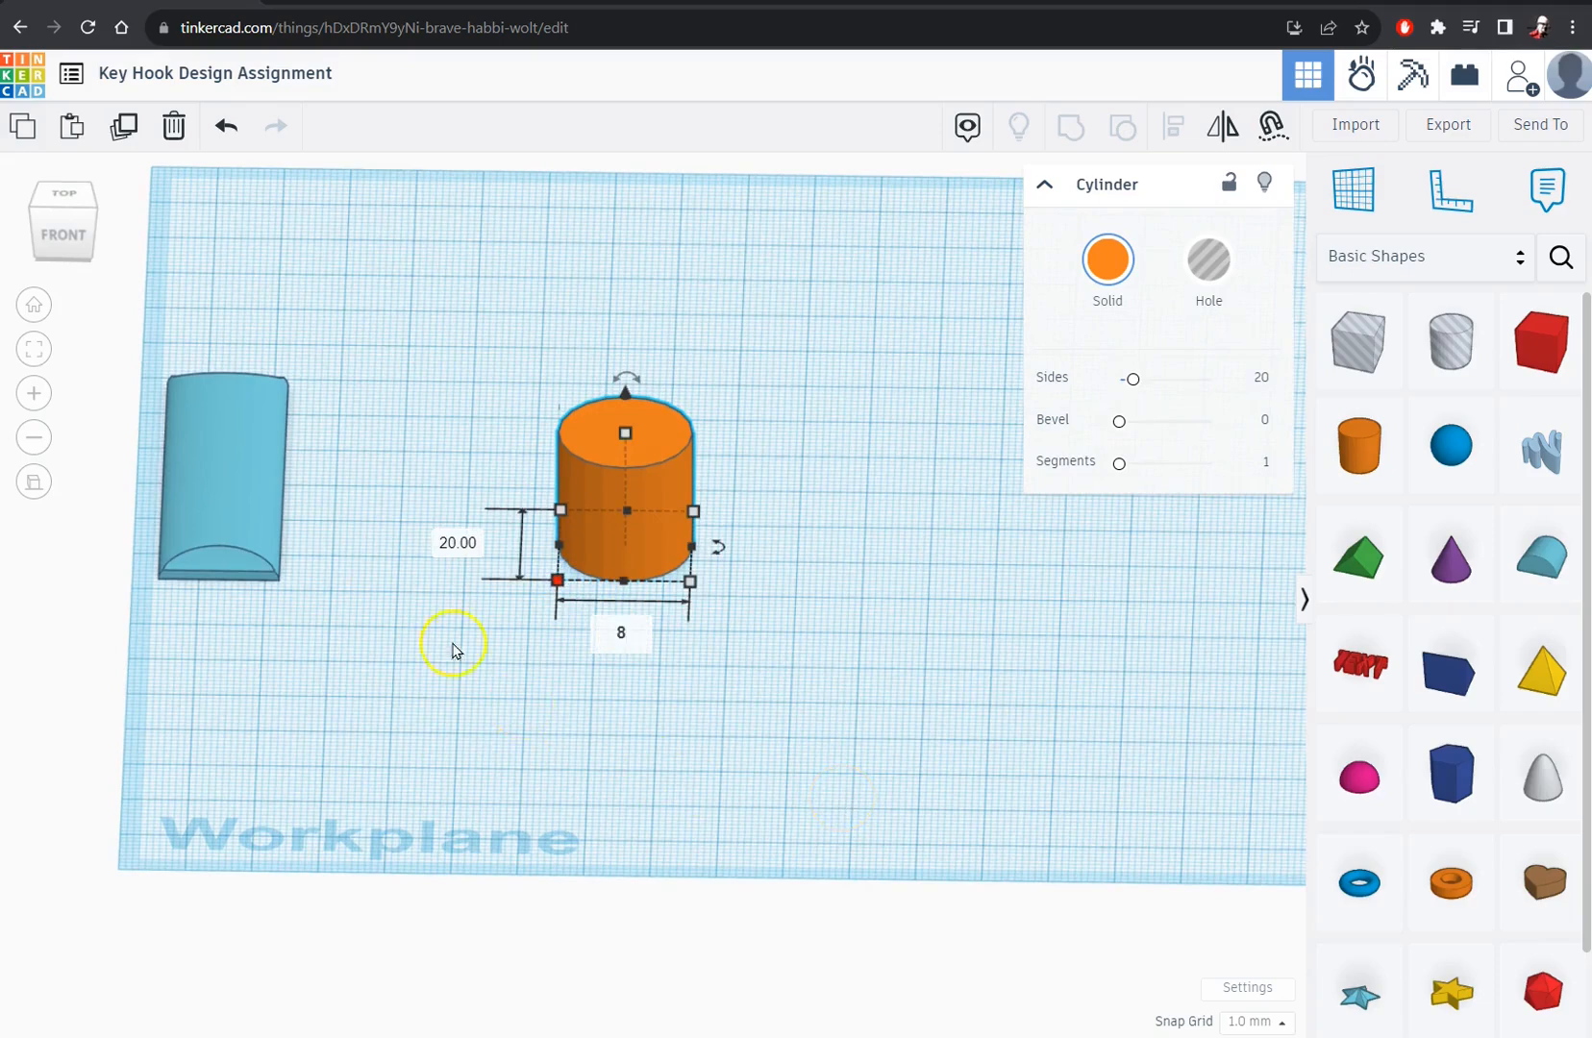
left_click(470, 555)
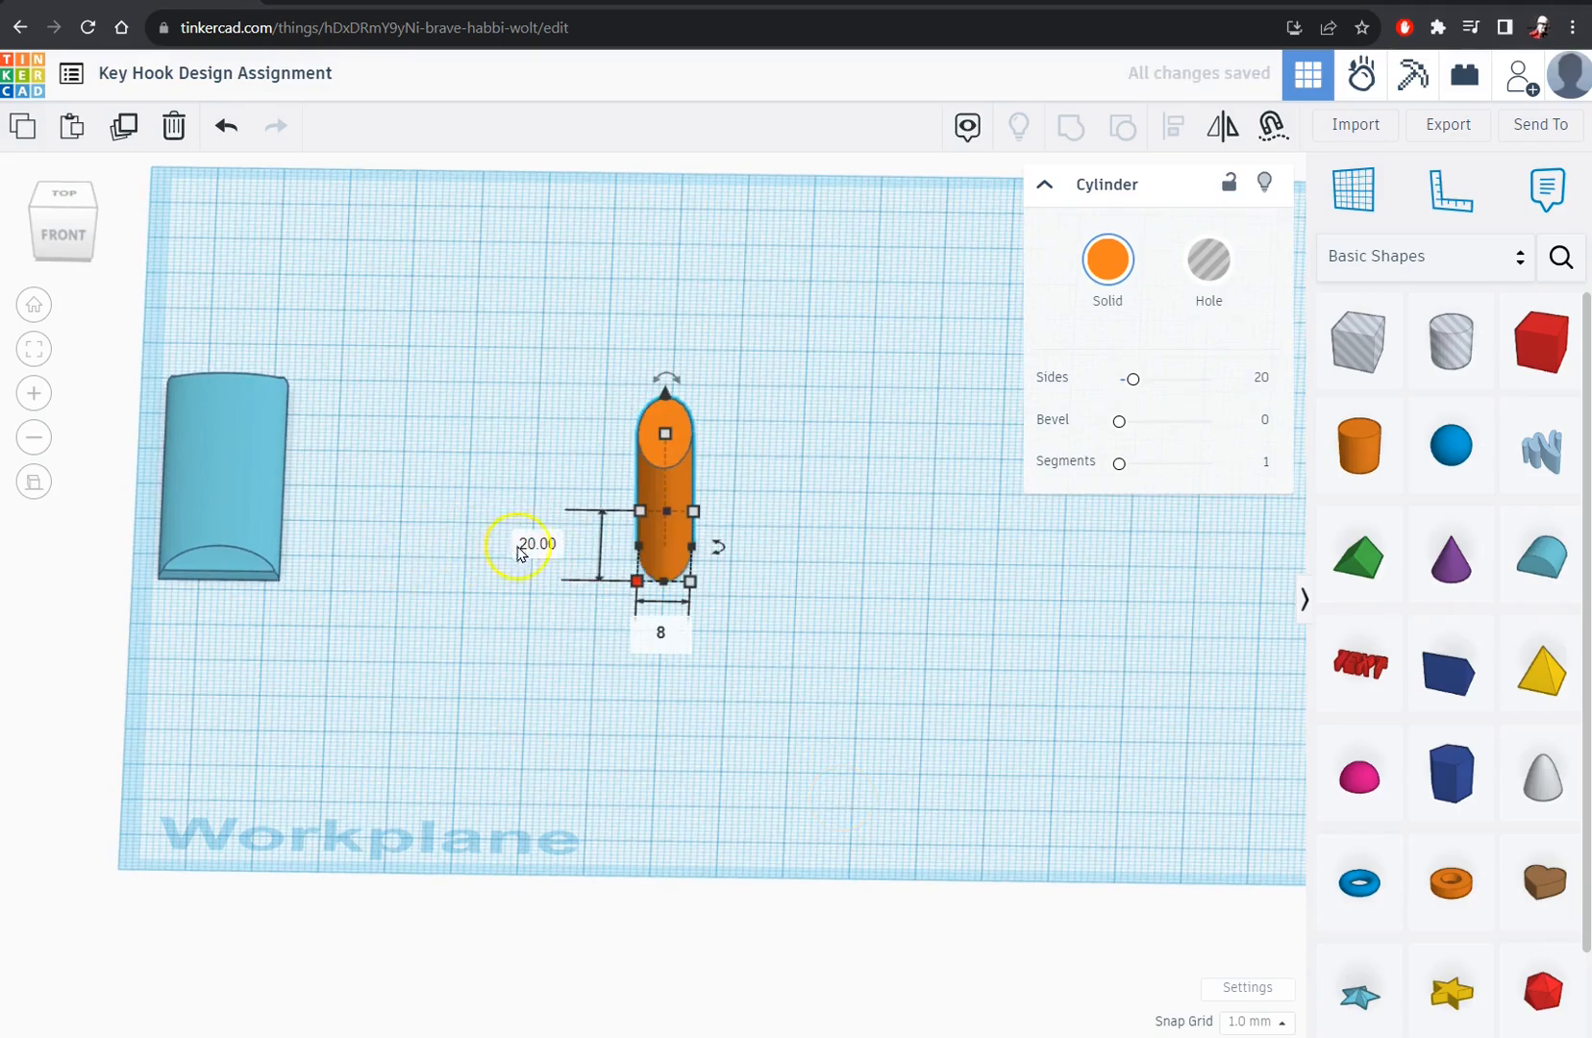
left_click(561, 547)
left_click(659, 562)
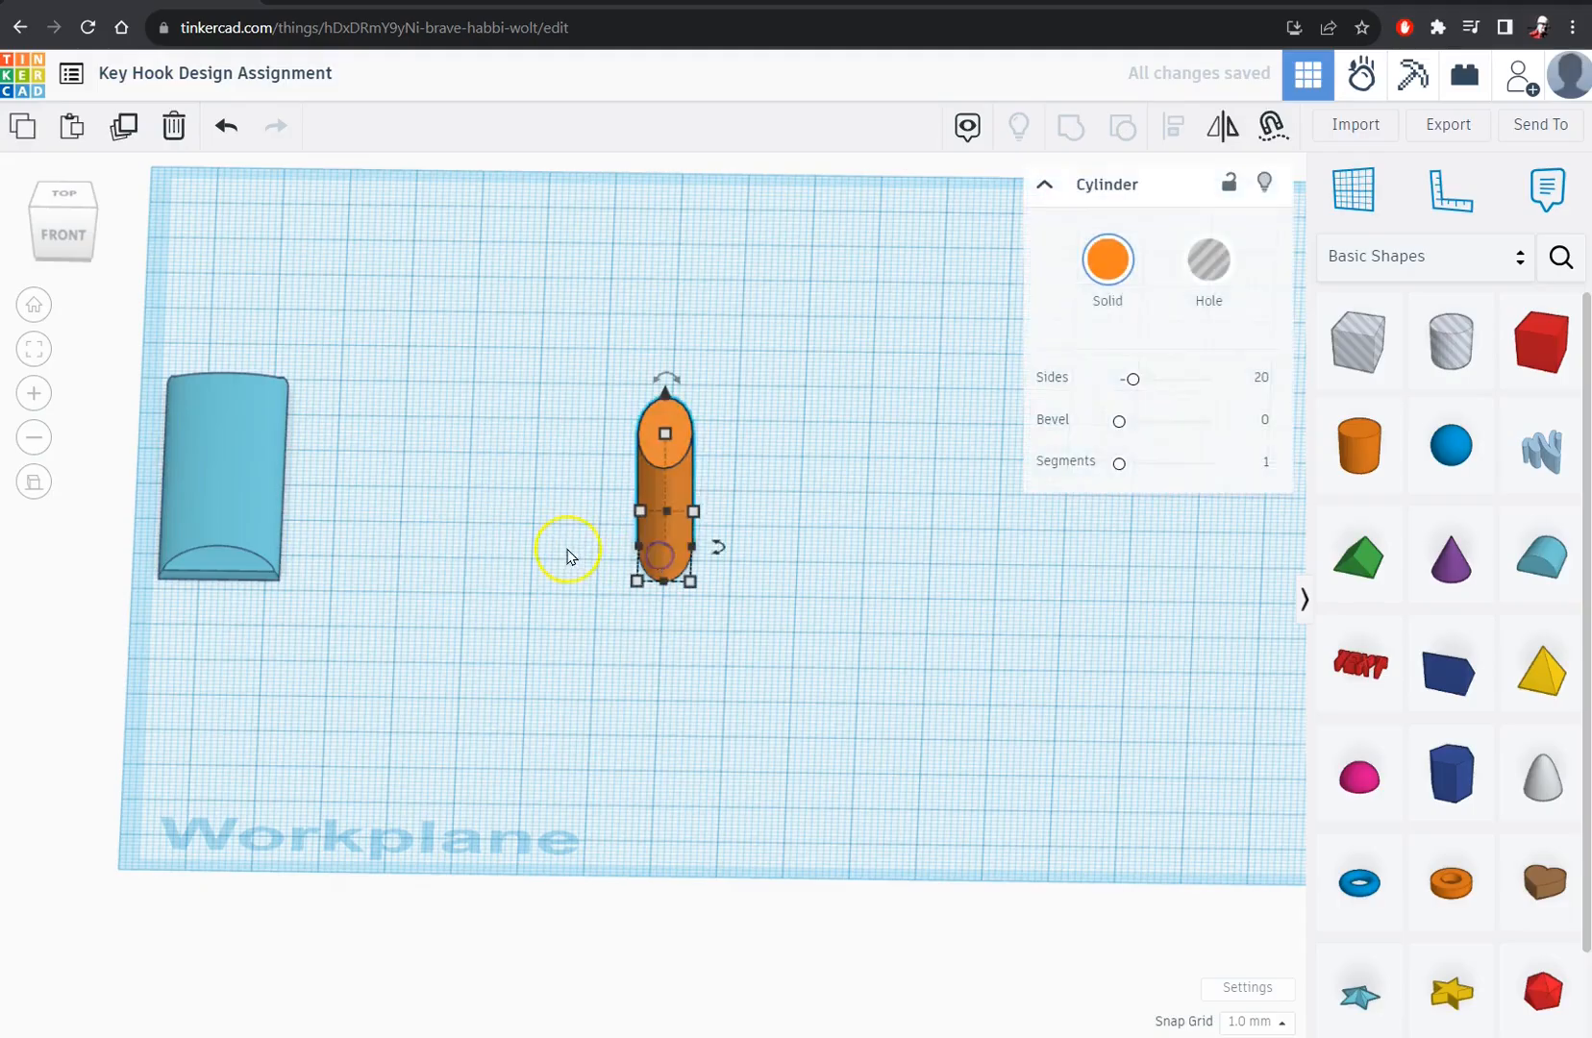
left_click(529, 544)
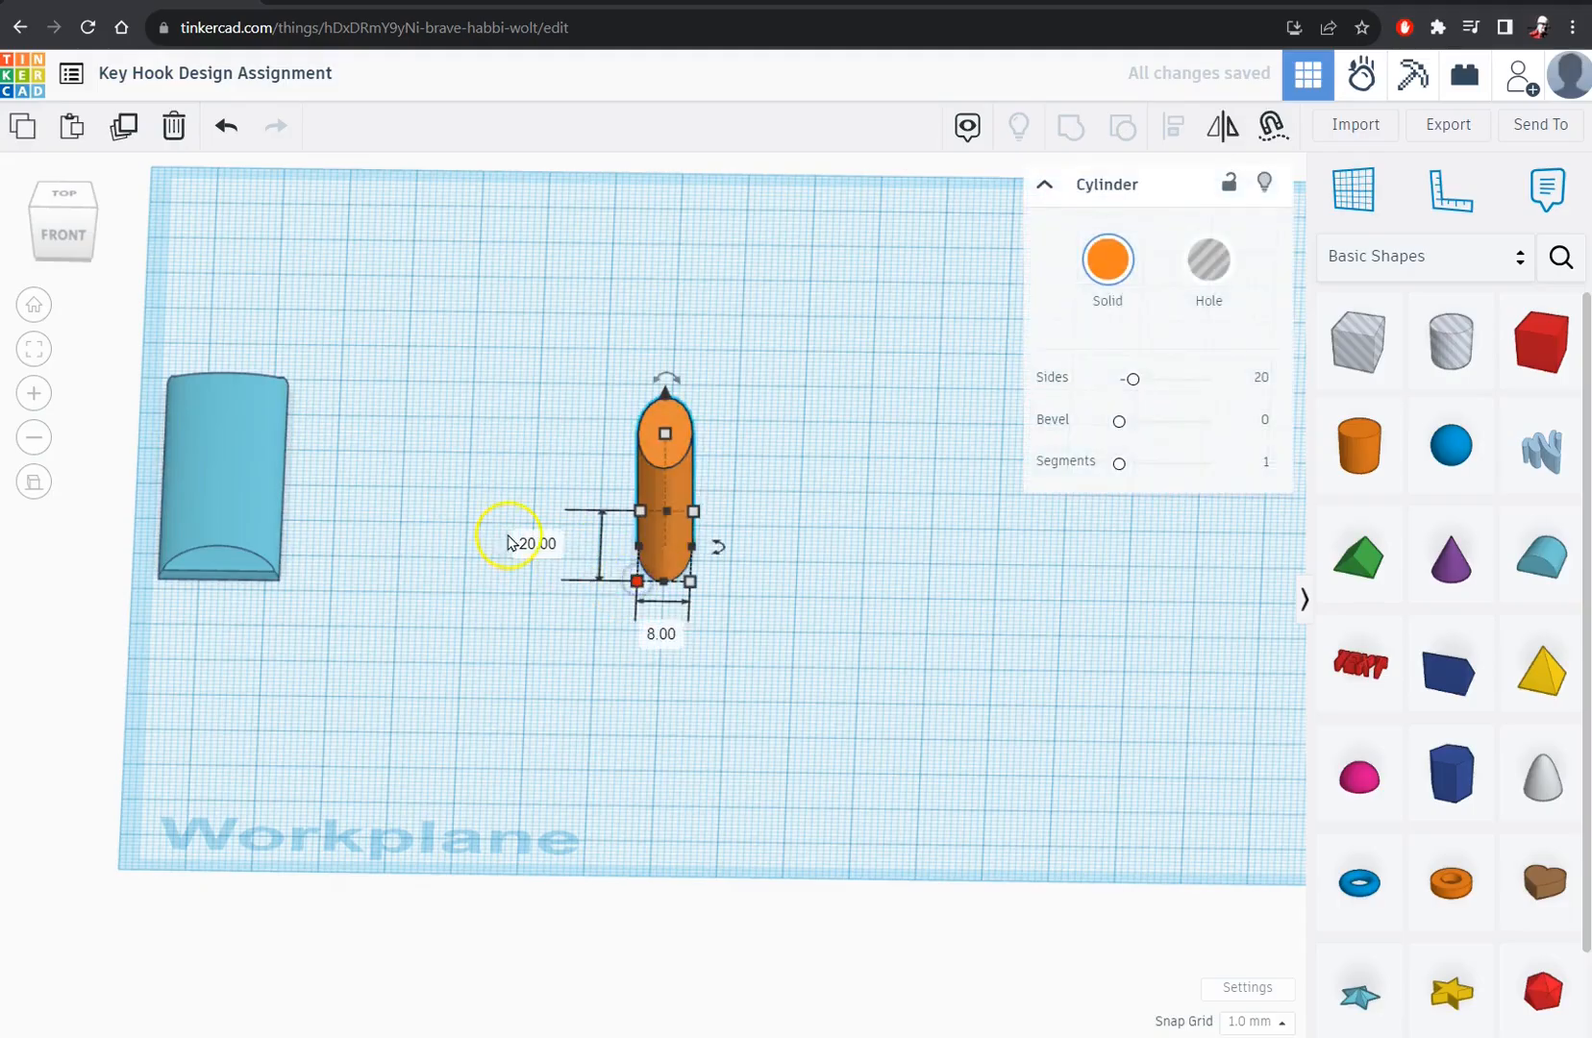
type("10")
key("Return")
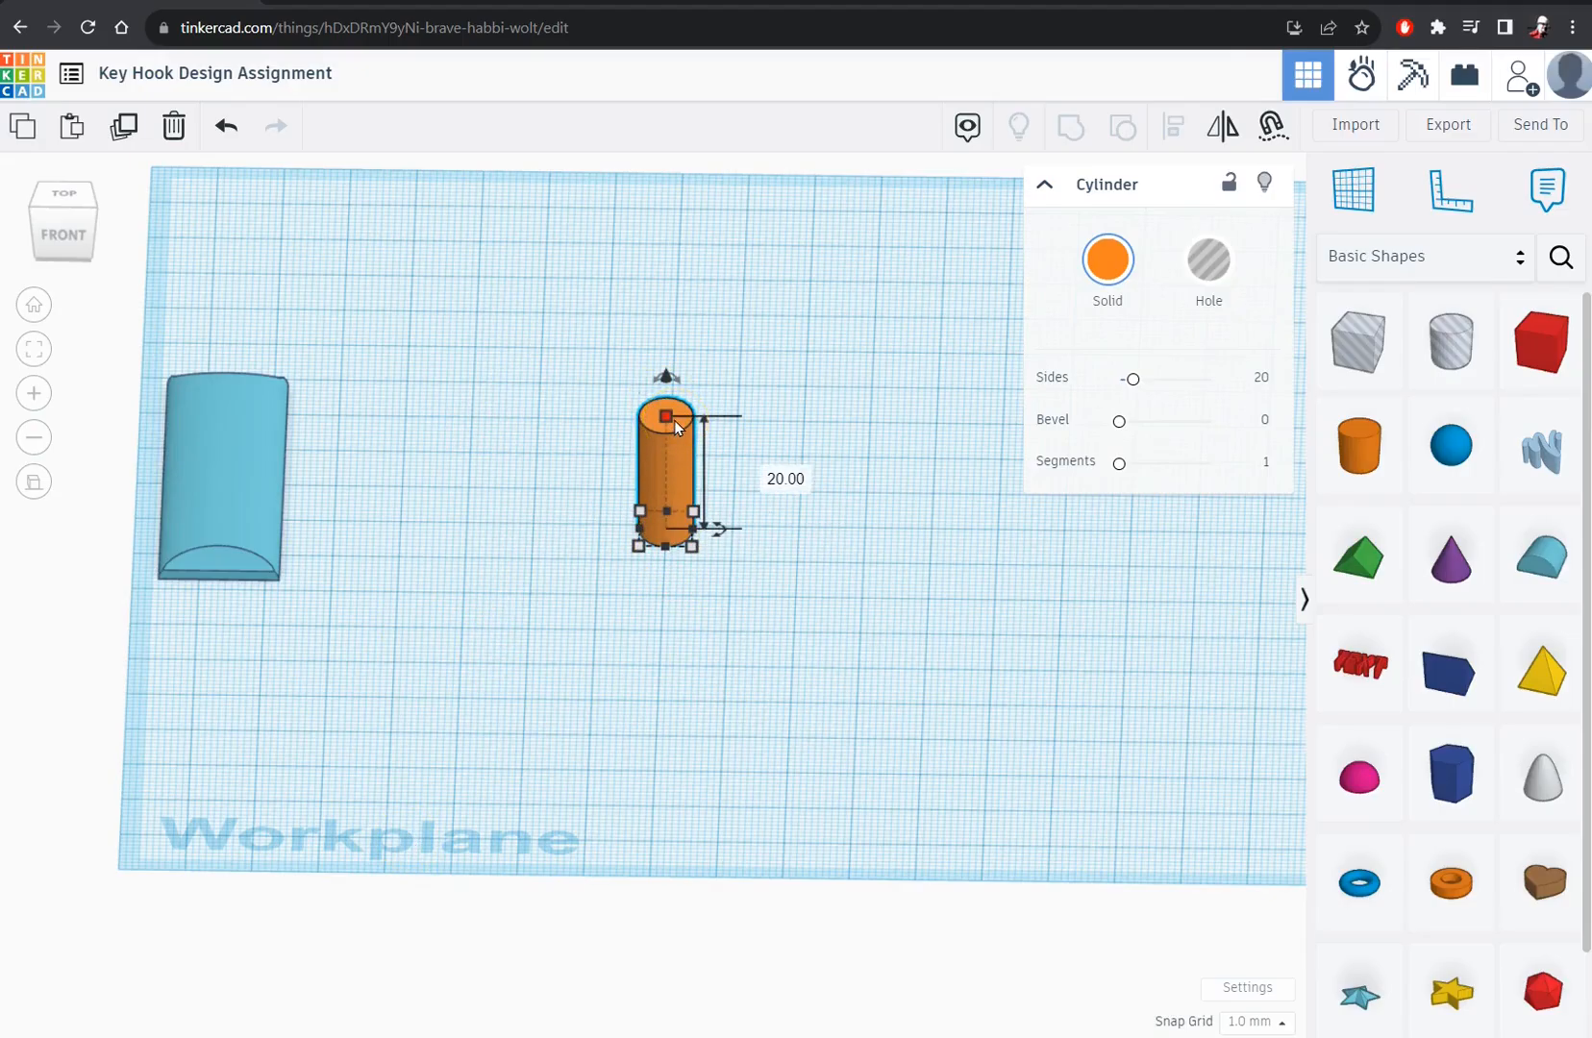
- Place a paraboloid on the workplane beside the solid cylinder and set its height to 4 mm
right_click_drag(943, 645, 565, 664)
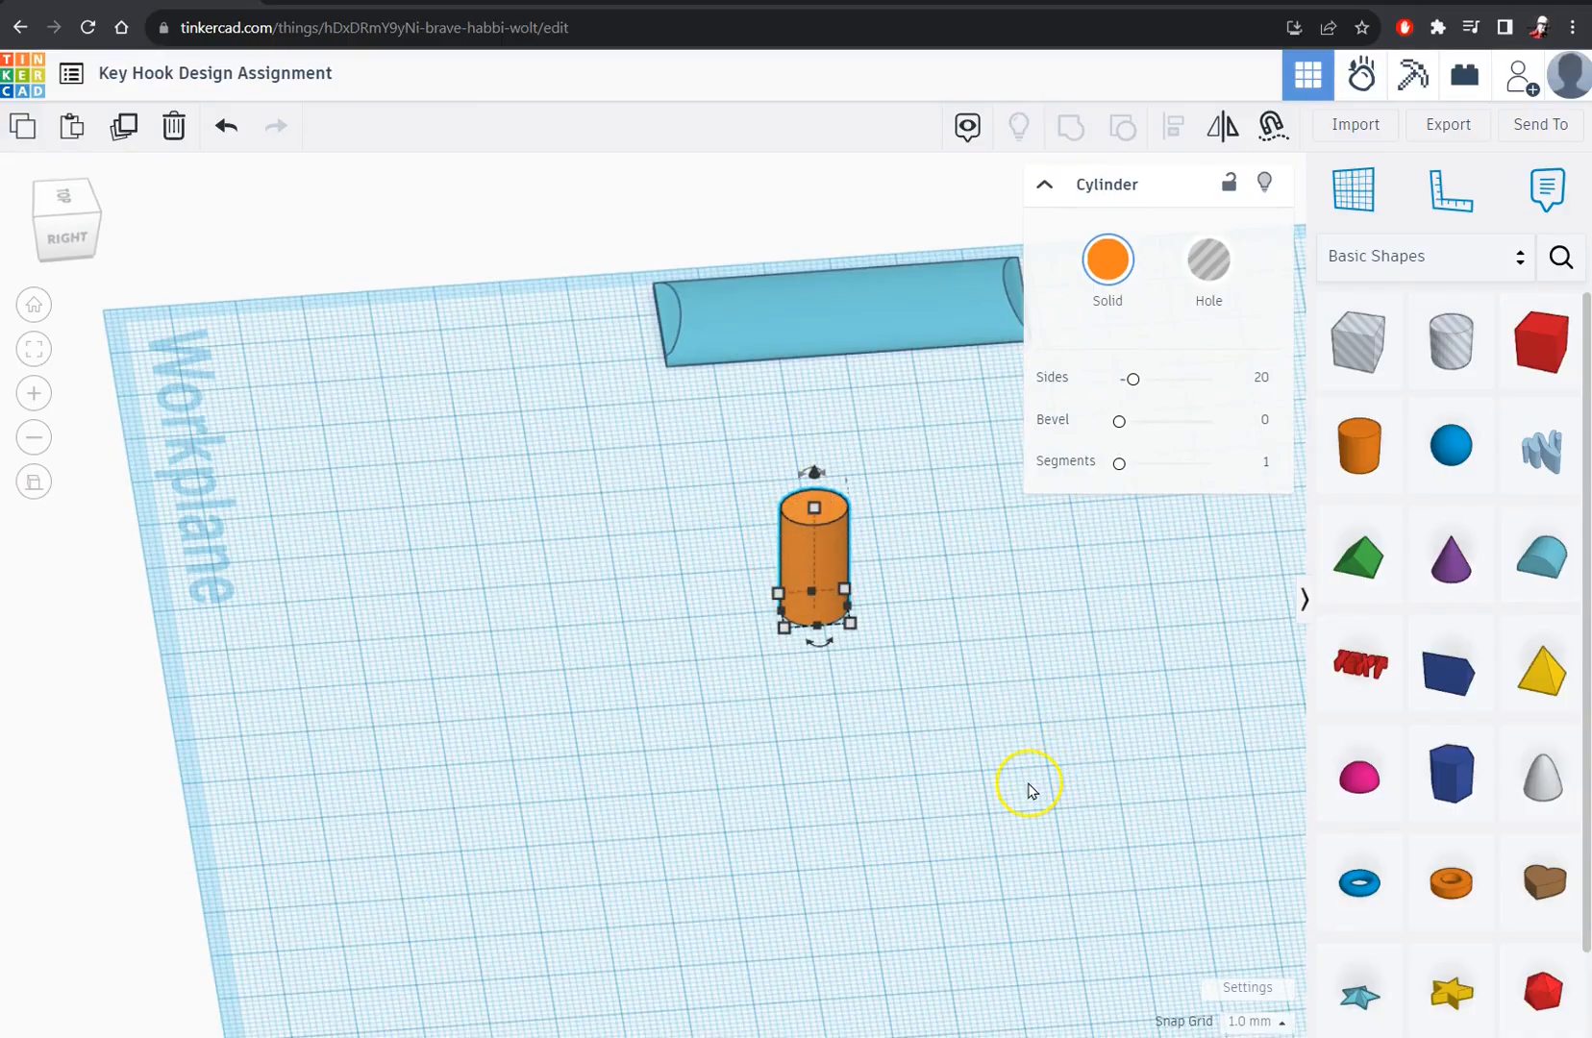
left_click_drag(1553, 781, 790, 774)
right_click_drag(402, 842, 817, 714)
left_click(894, 476)
left_click(991, 549)
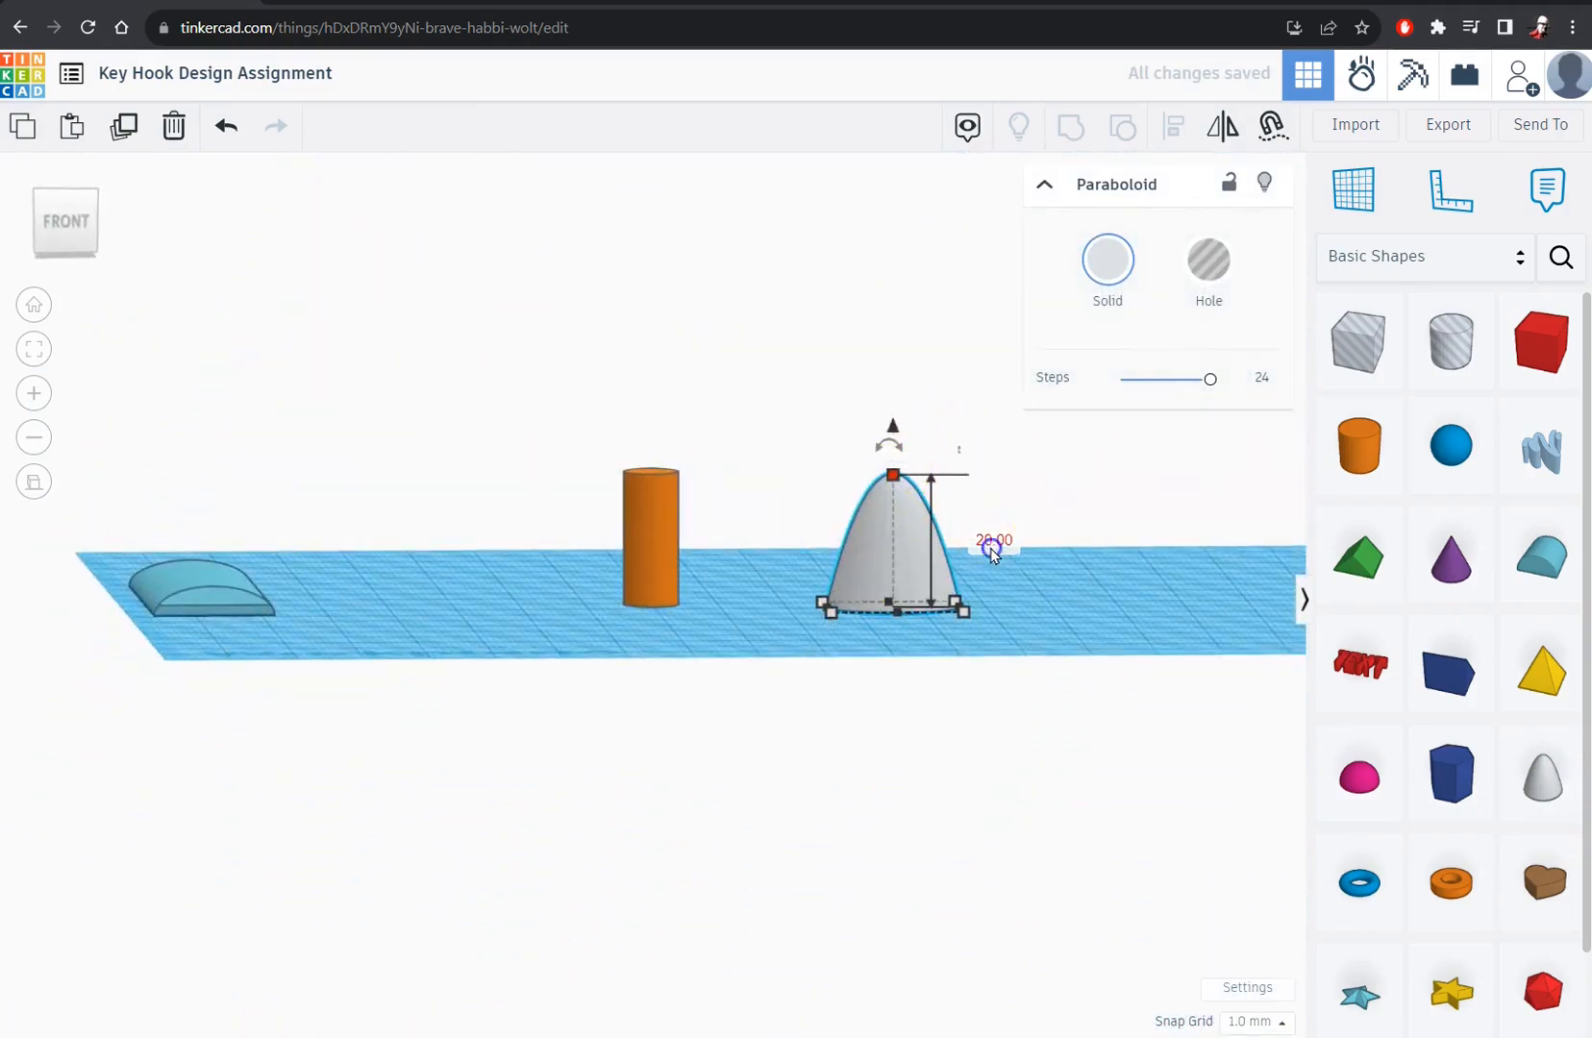
type("4")
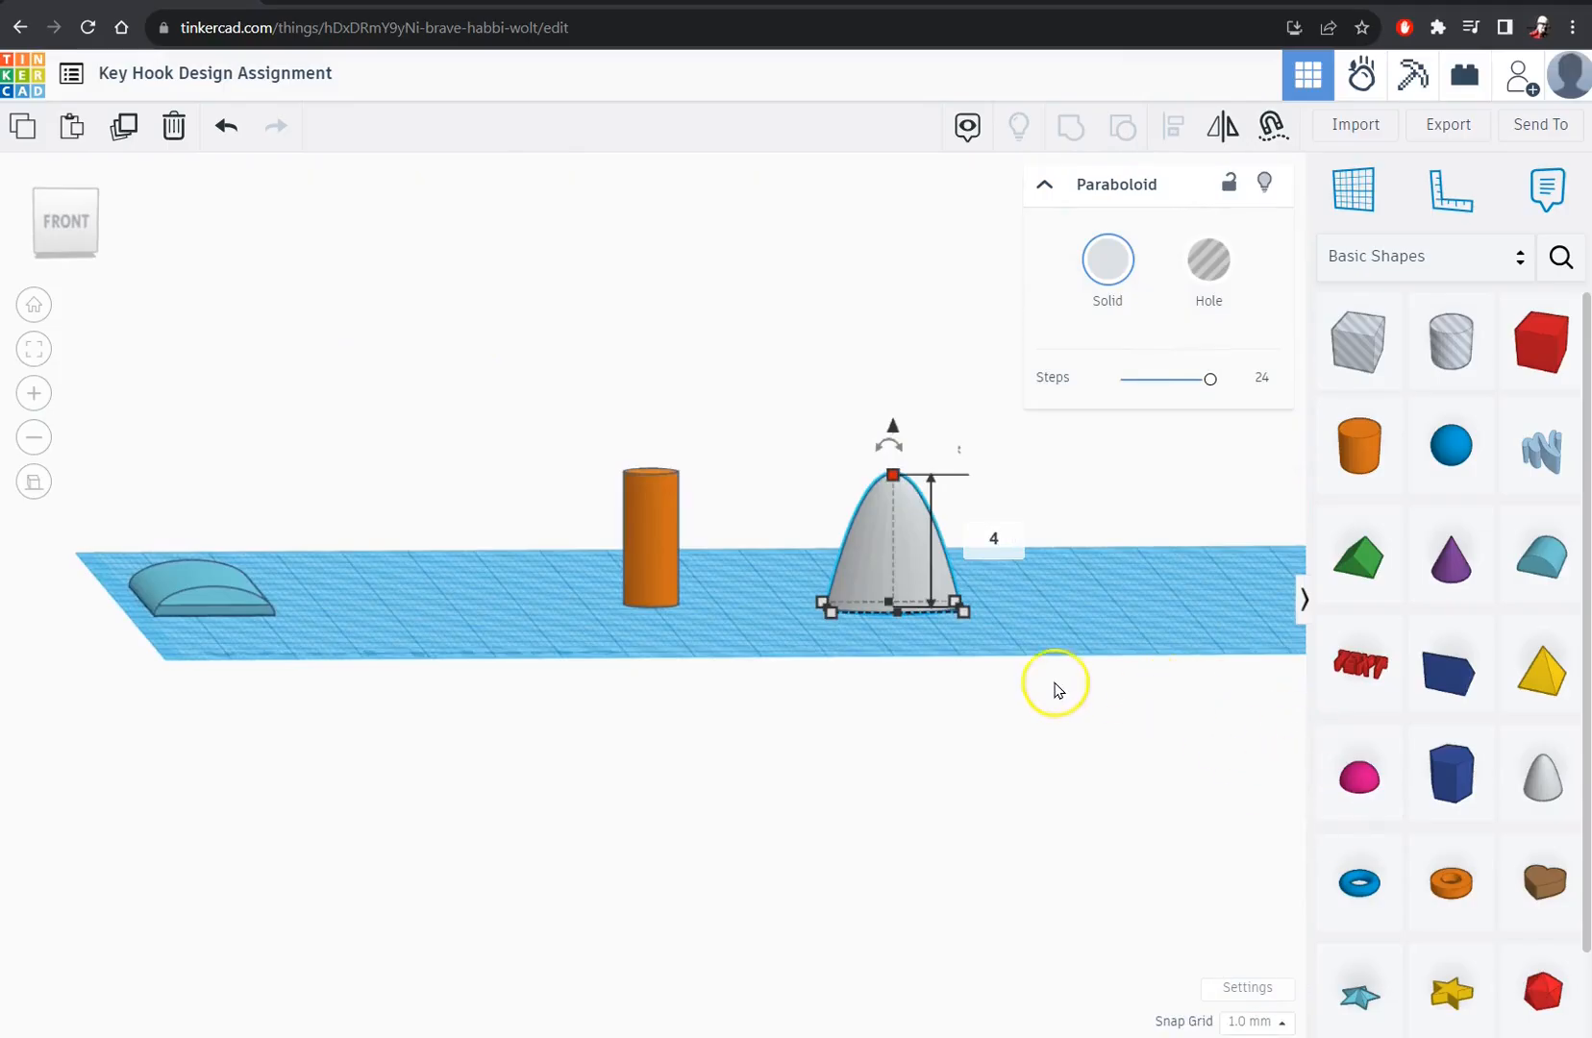
key("Return")
- Set the paraboloid's base to 8 mm wide and 10 mm deep
right_click_drag(859, 647, 837, 884)
mouse_move(836, 563)
left_click(733, 493)
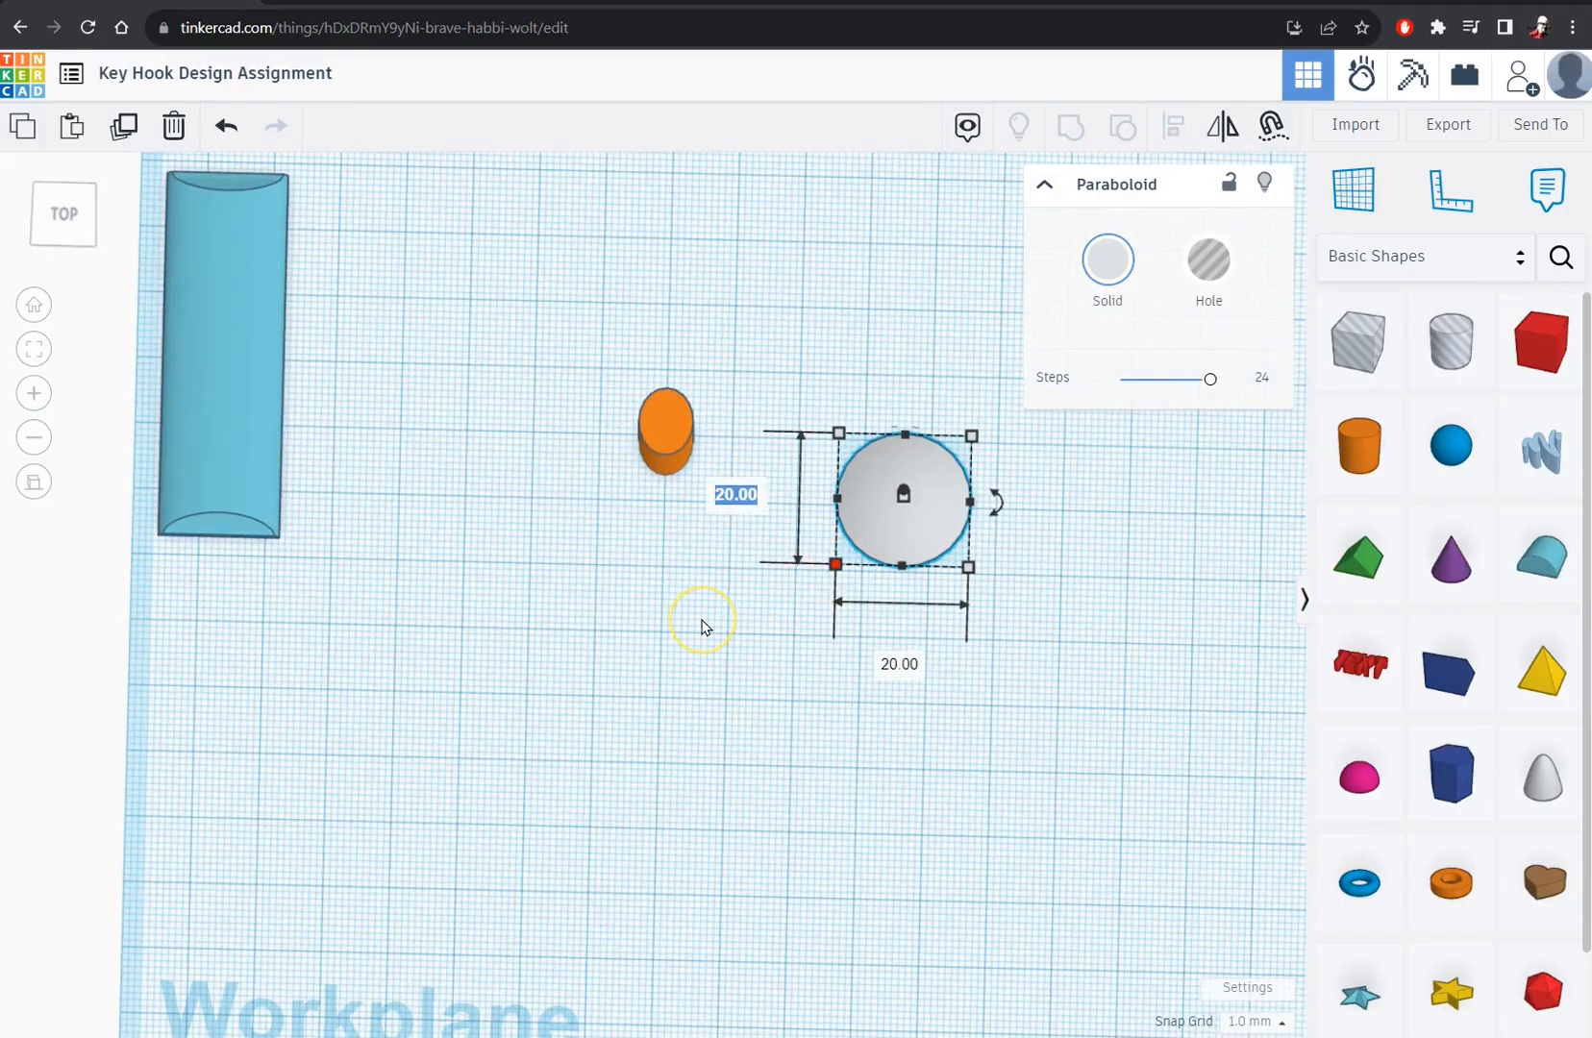
type("10")
left_click(902, 667)
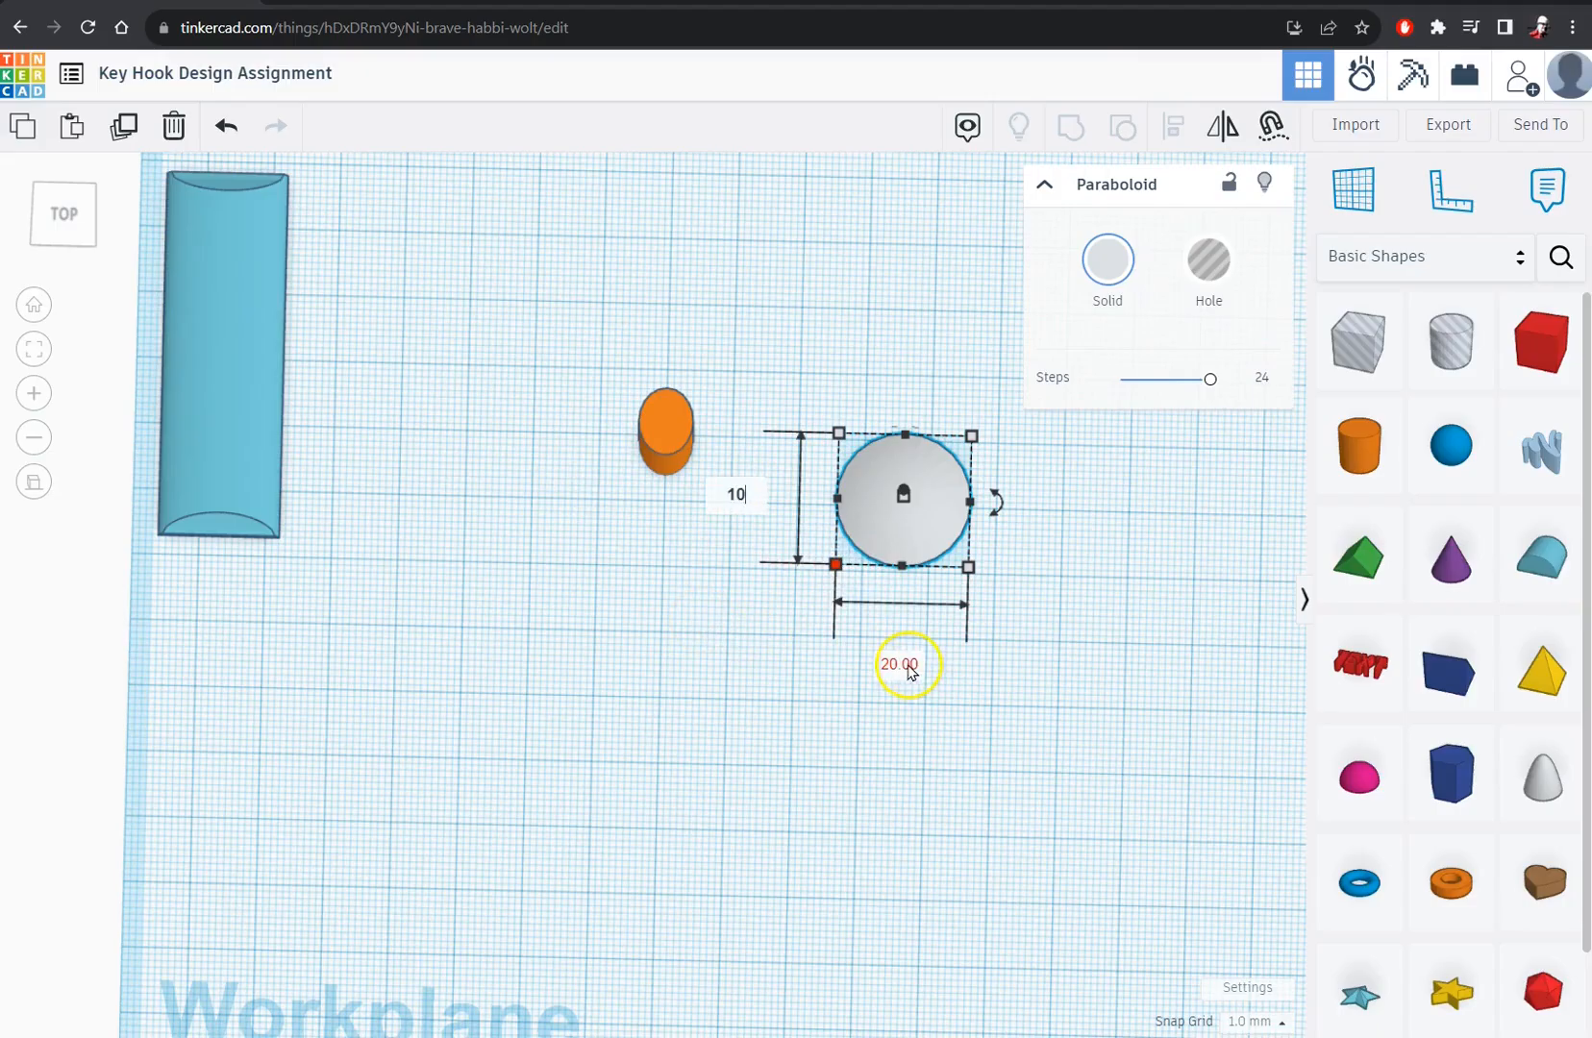
type("8")
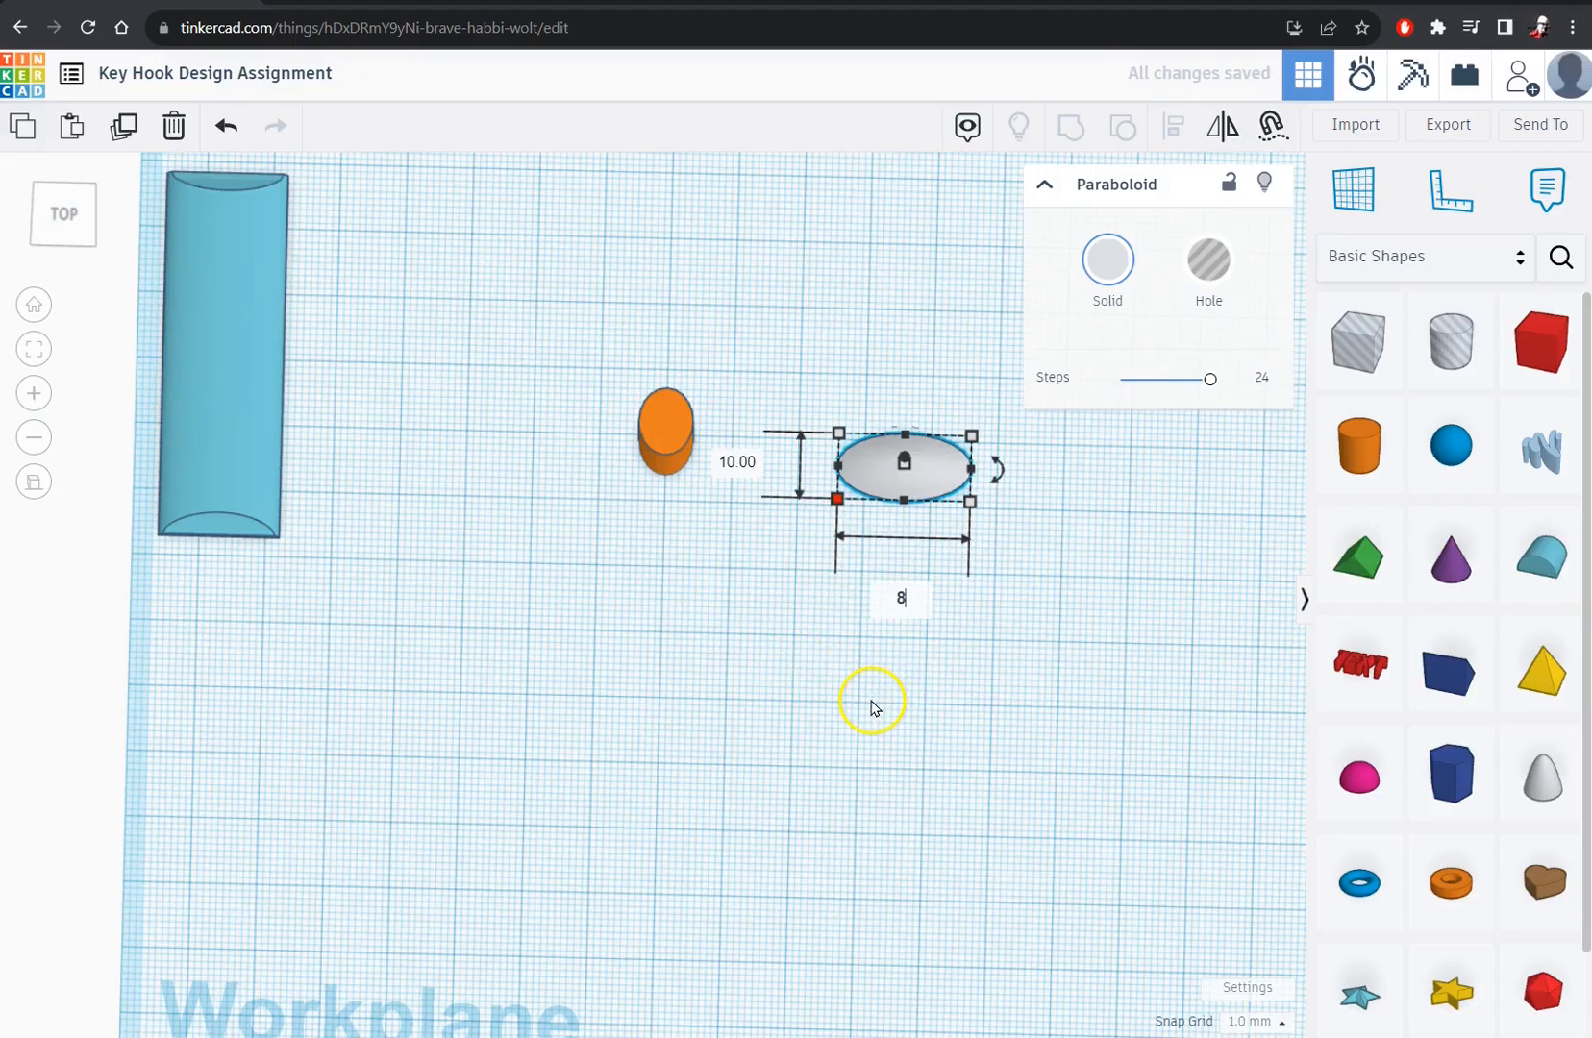
right_click_drag(881, 706, 864, 461)
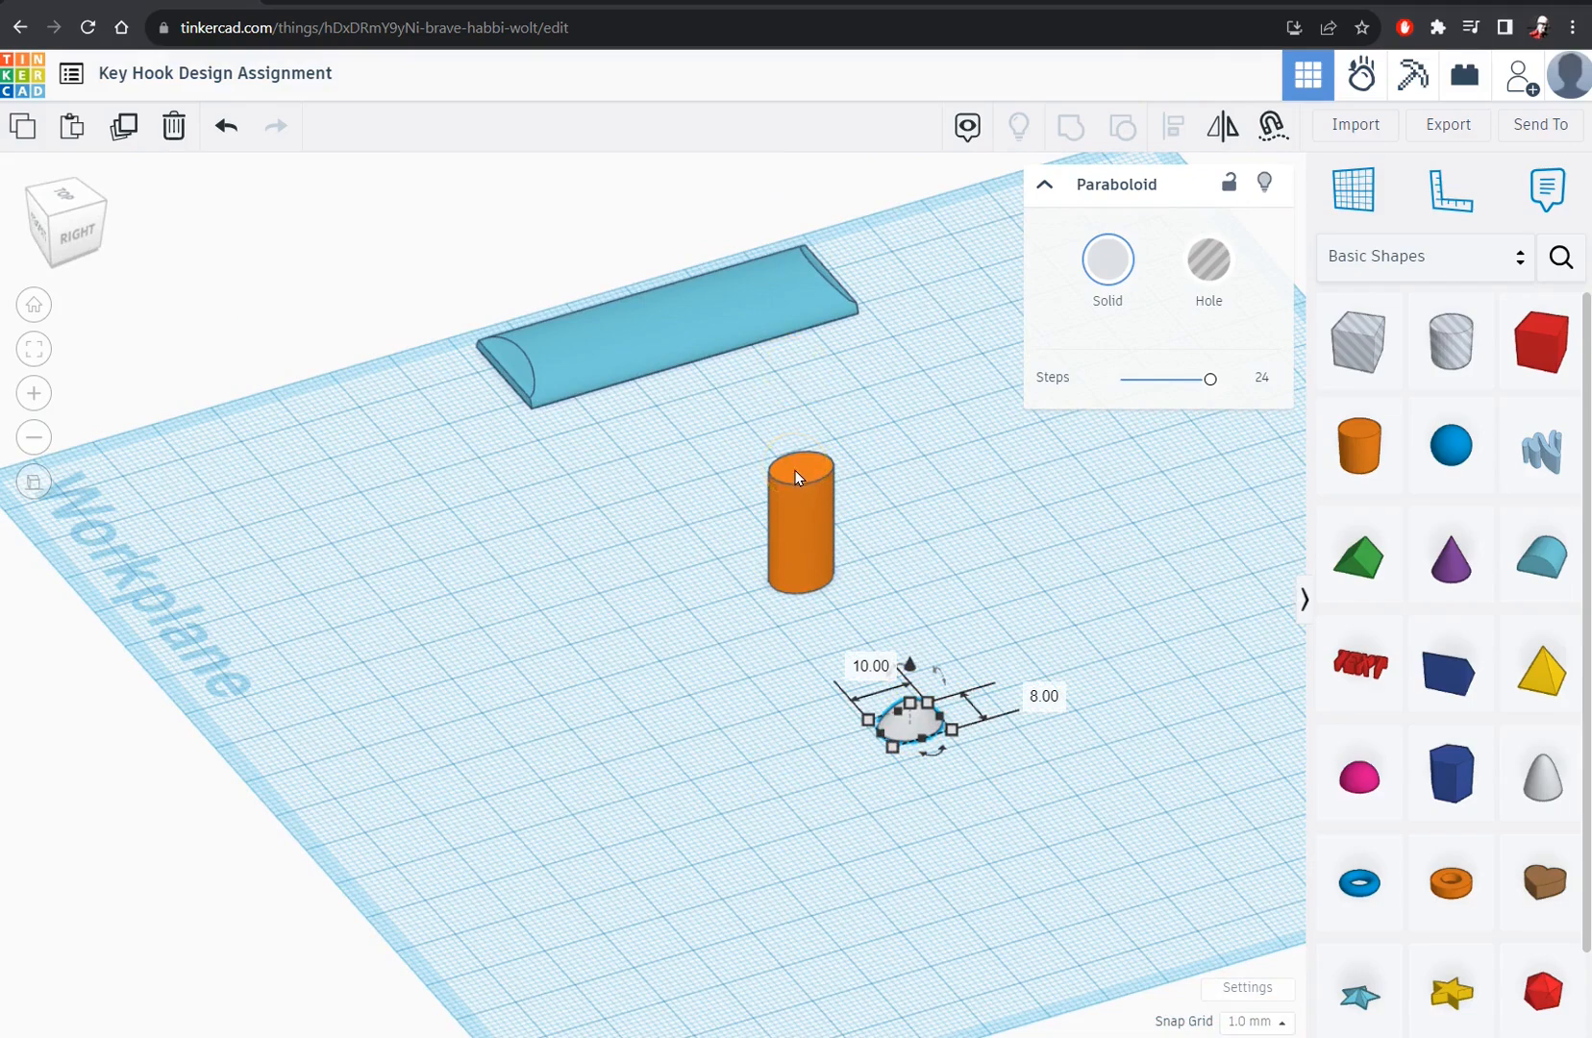
- Move the paraboloid below and above the workplane, and return it to zero elevation
right_click_drag(526, 633, 640, 464)
left_click(640, 463)
left_click(934, 568)
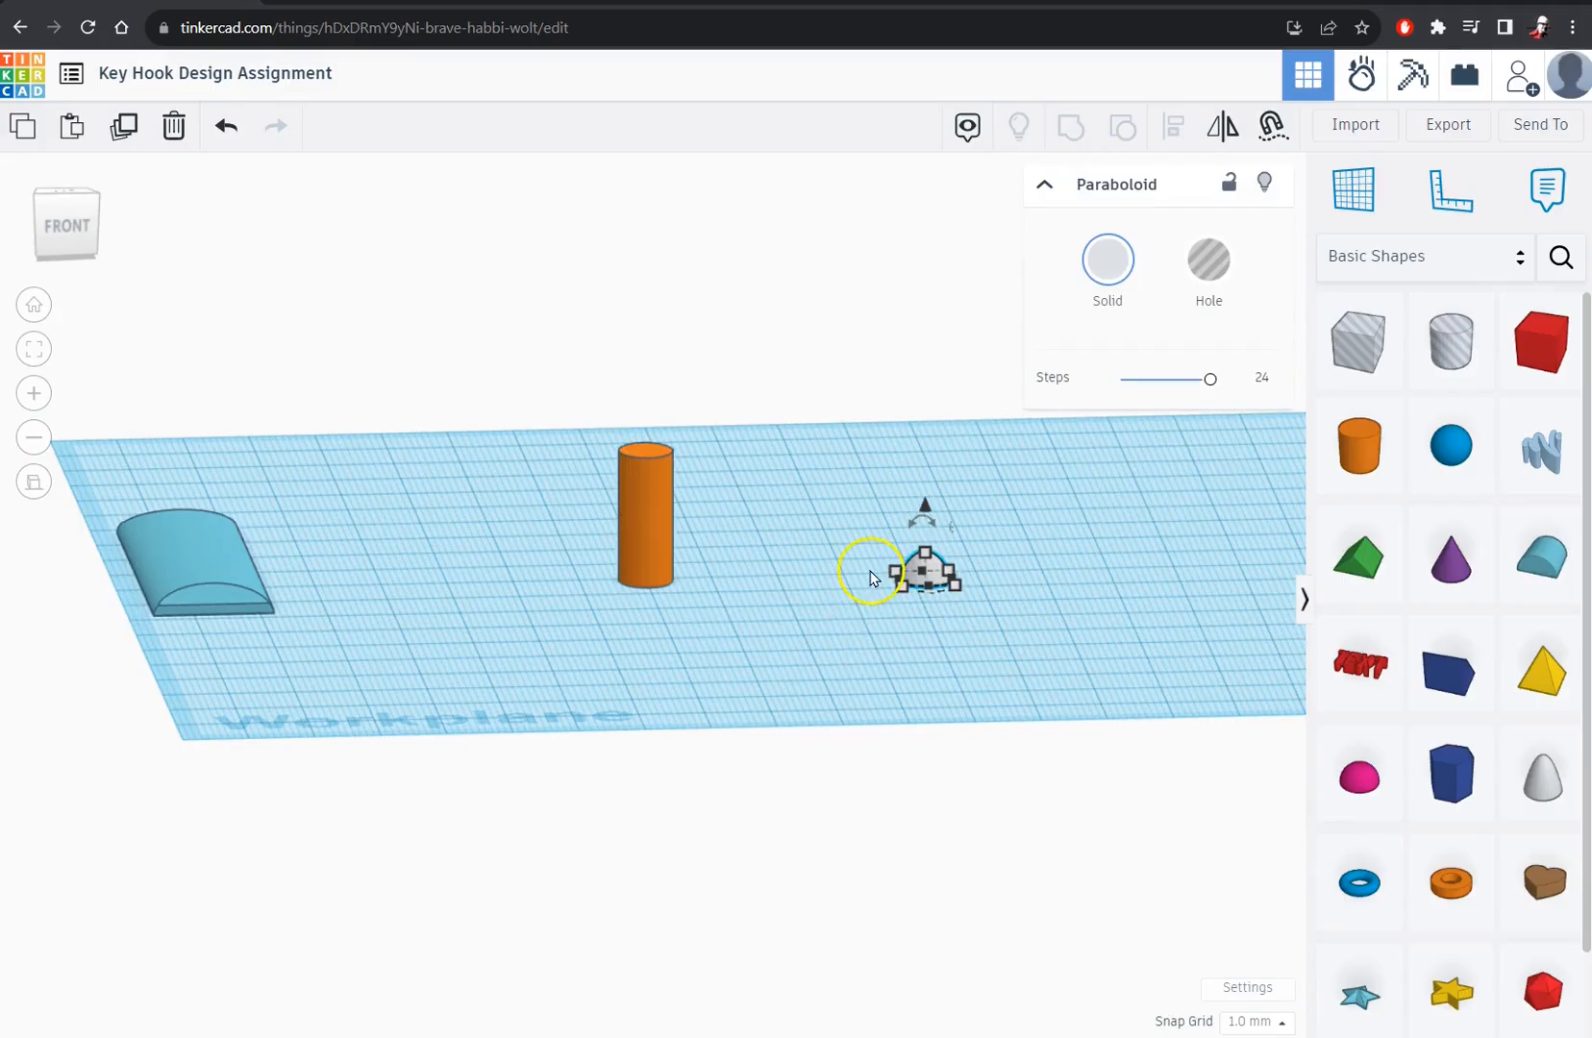
scroll(928, 535, "up", 5)
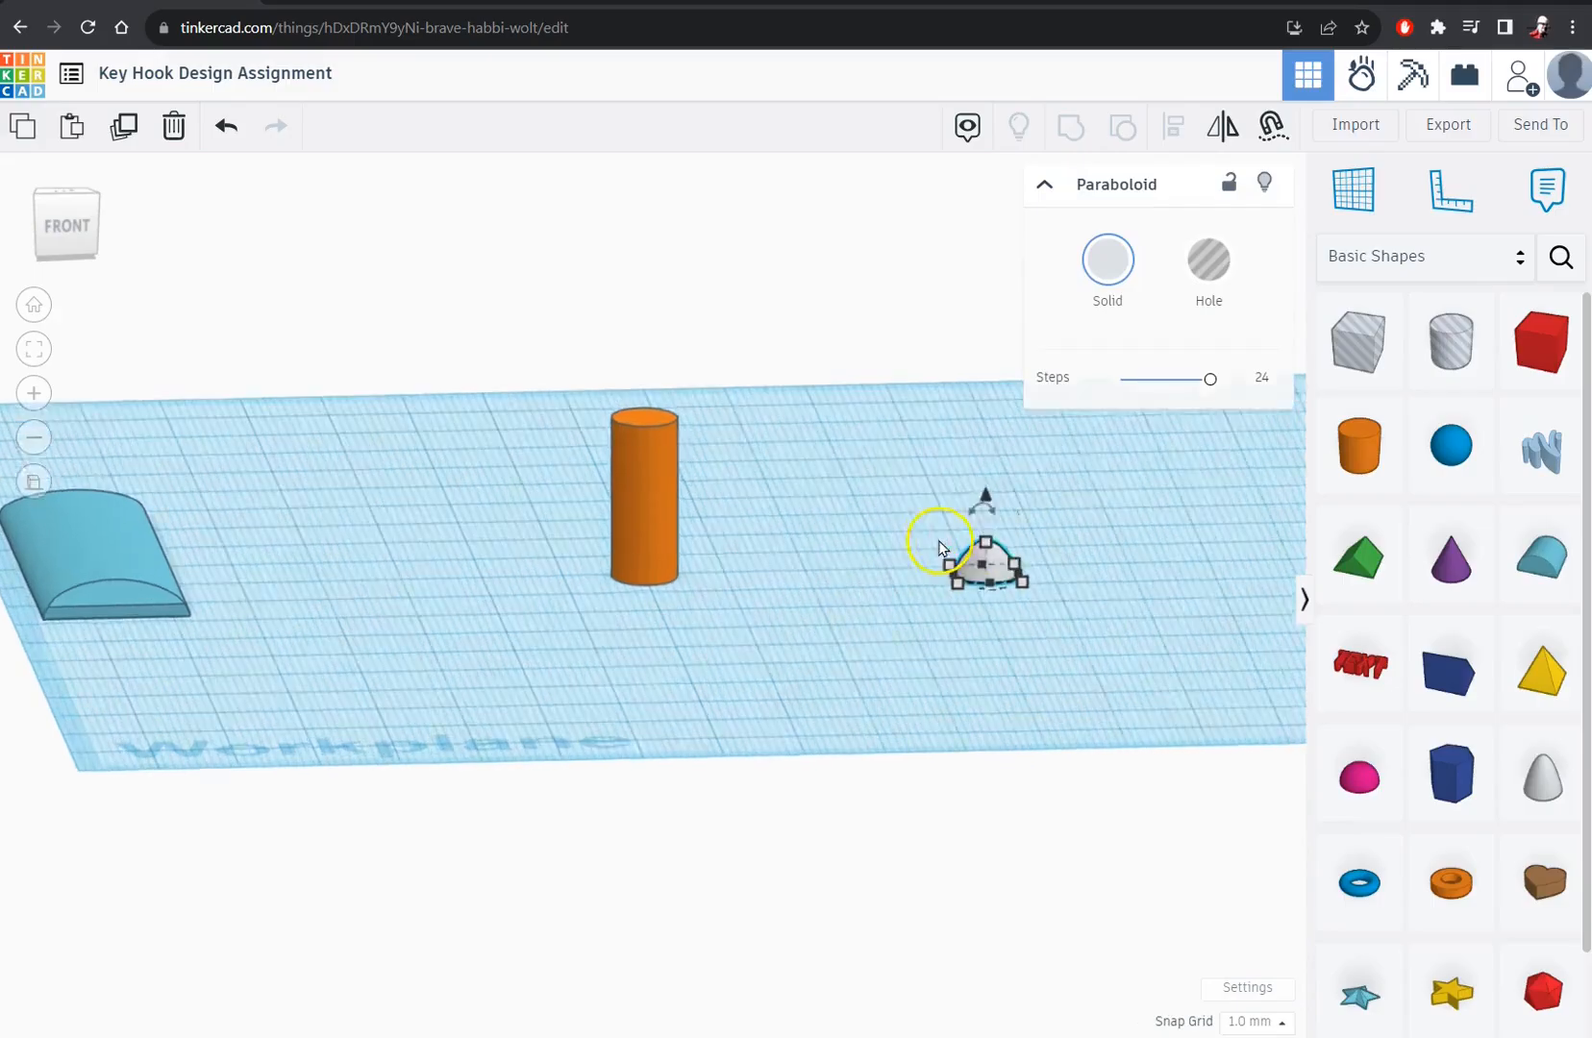
right_click_drag(1113, 649, 474, 614)
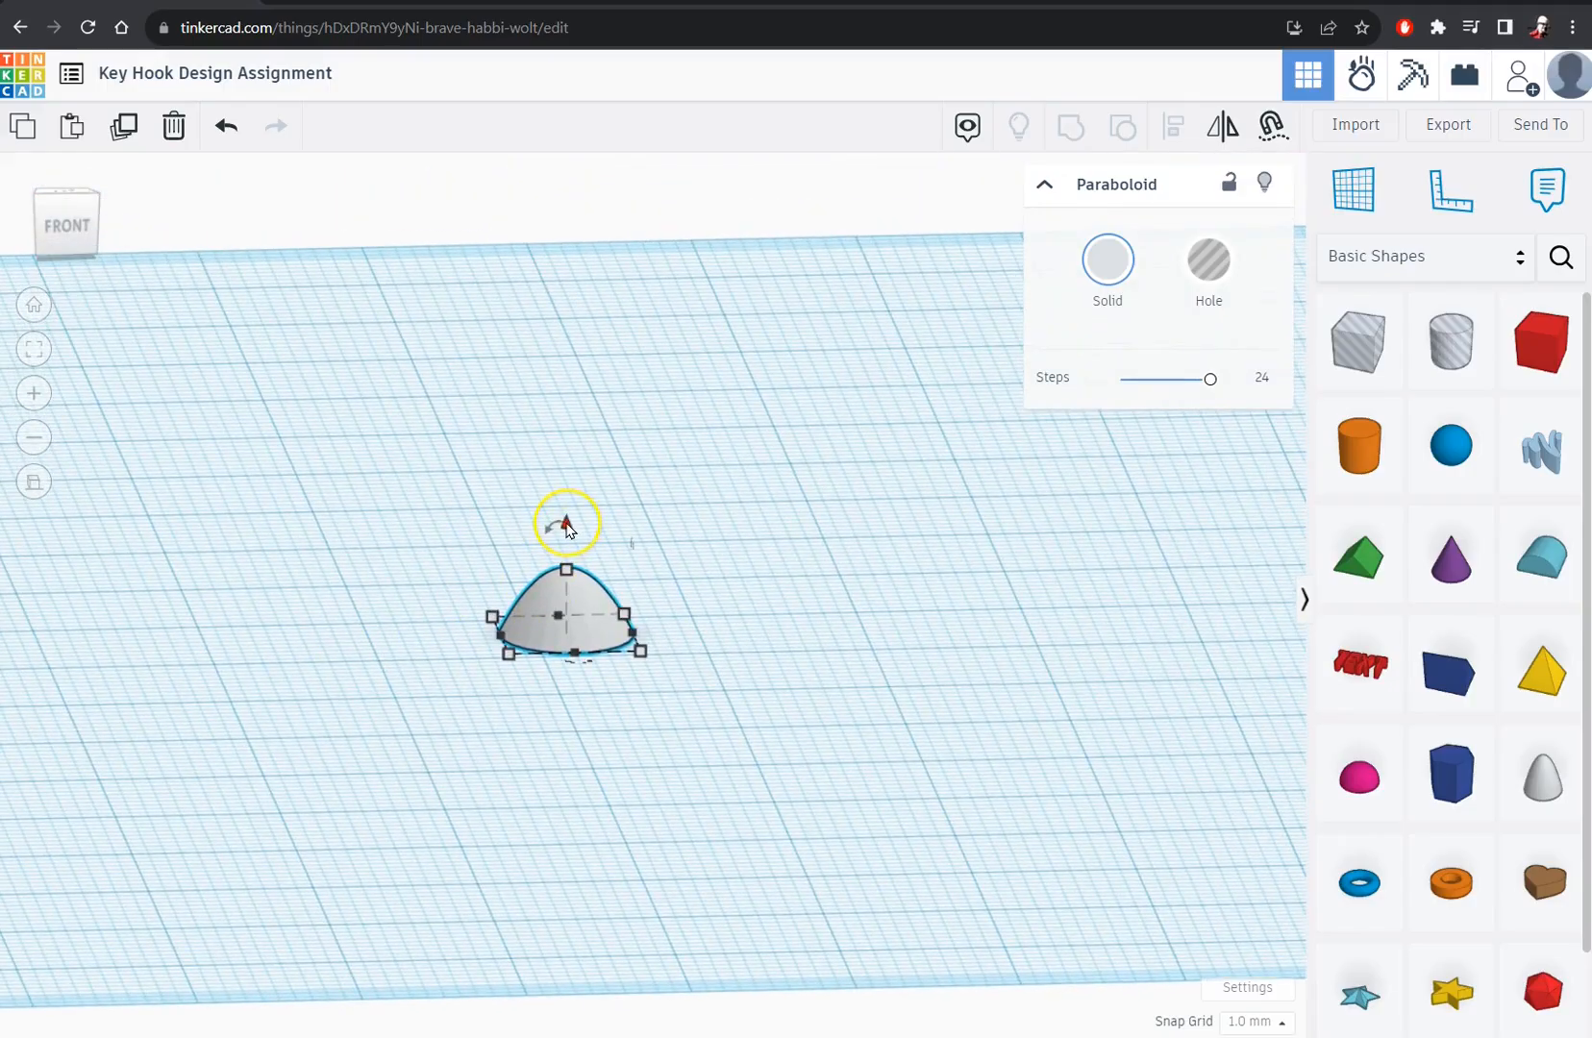
left_click_drag(567, 529, 623, 709)
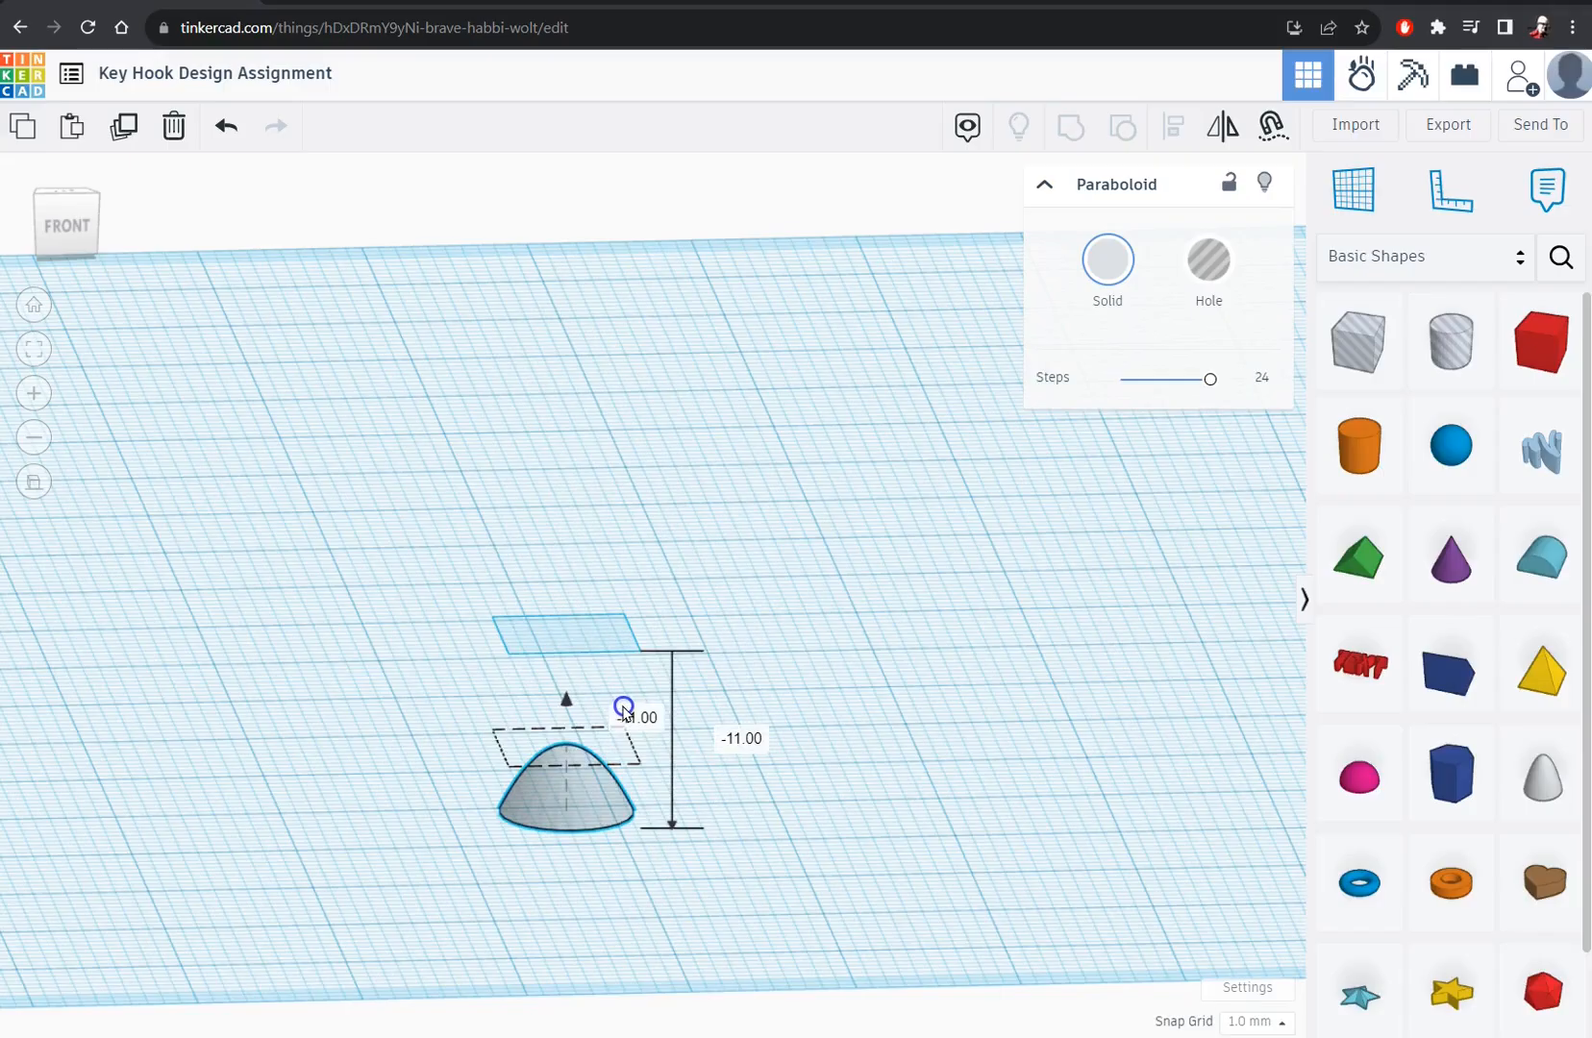
left_click_drag(625, 712, 638, 224)
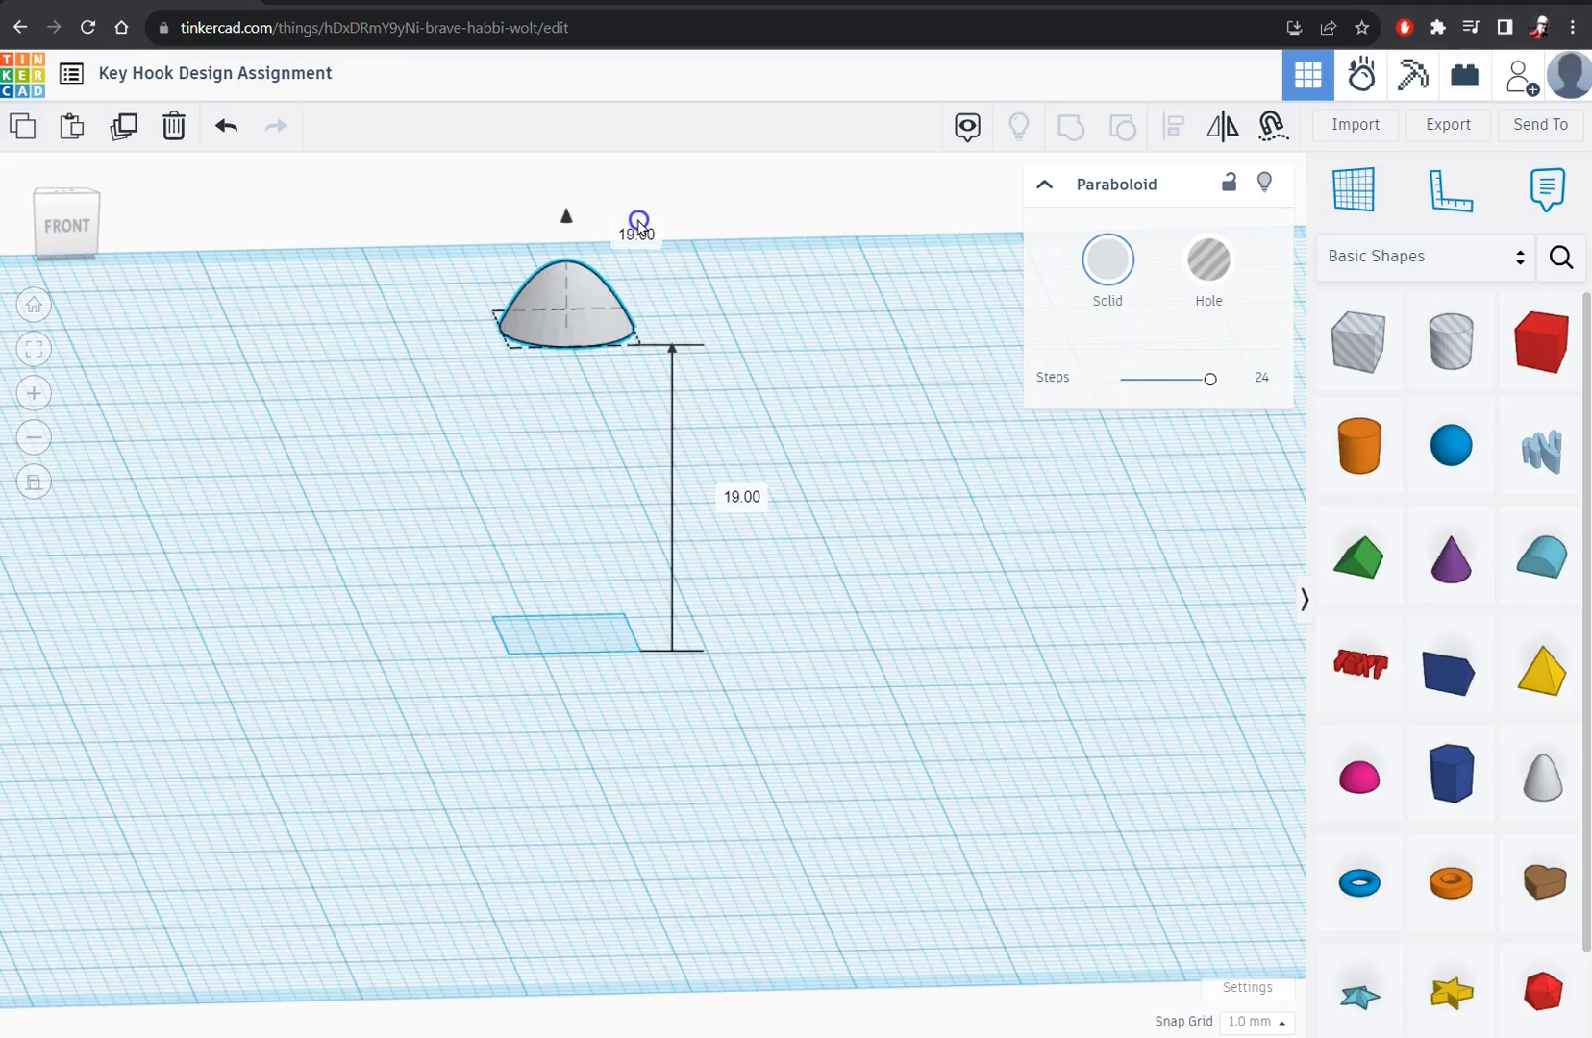
left_click_drag(644, 220, 676, 517)
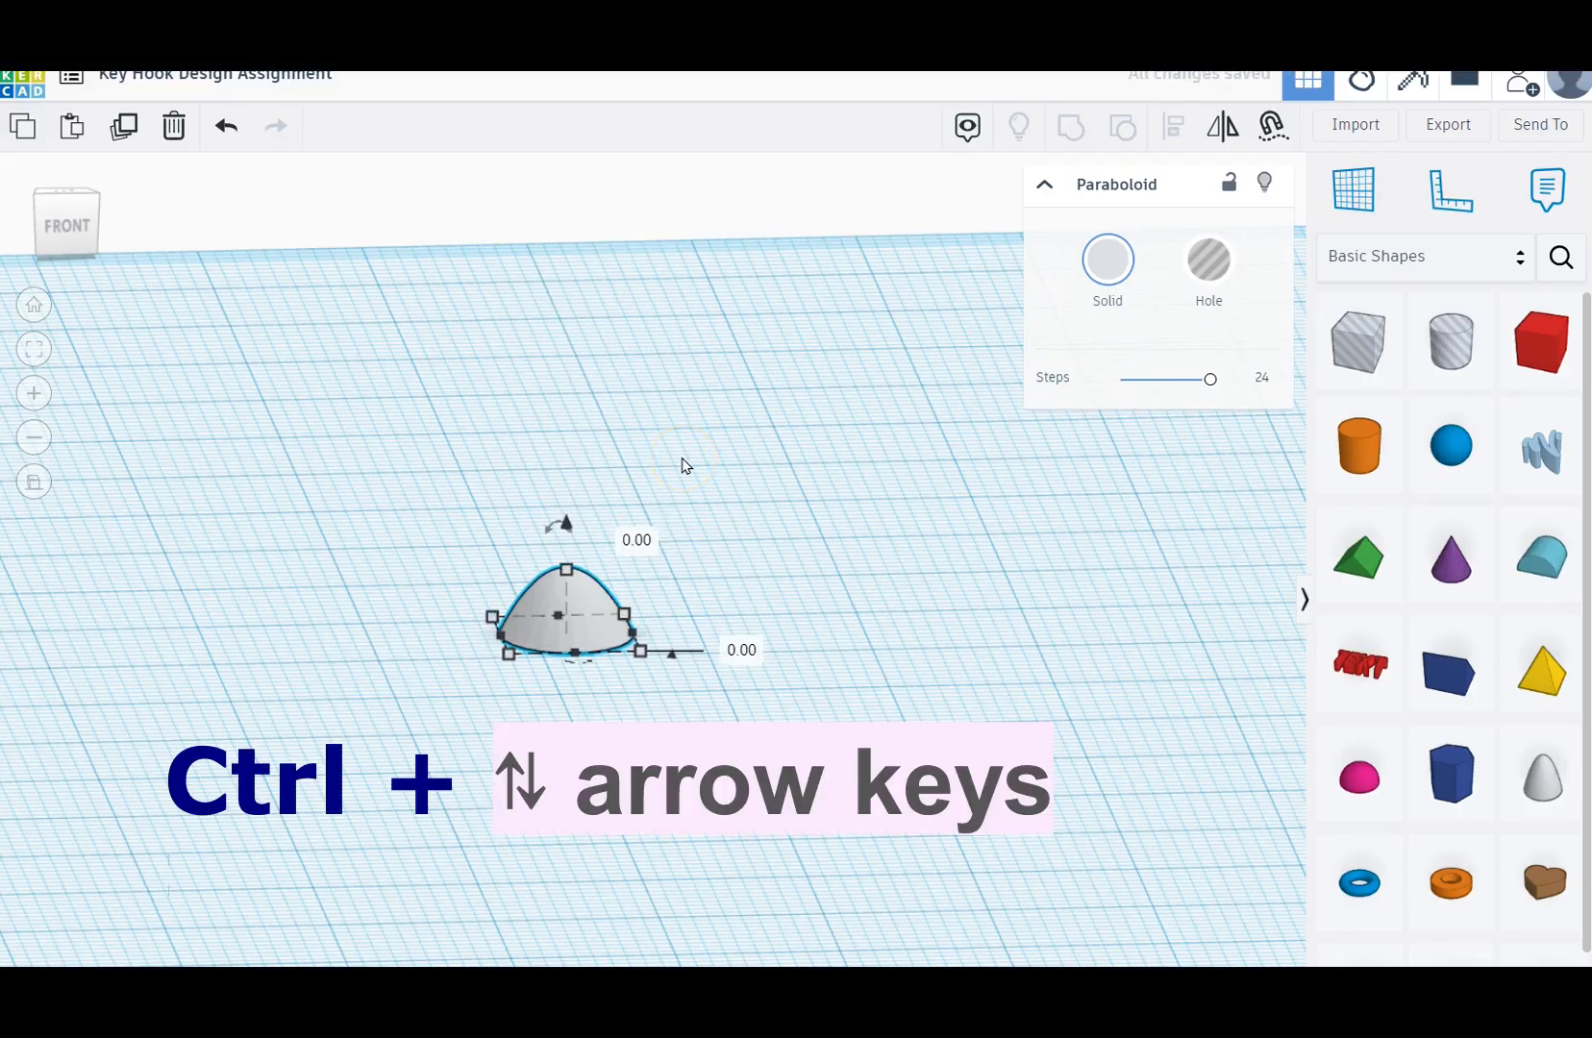
- Nudge the paraboloid upward off the workplane in repeated snap-grid increments
key("ctrl+Up")
key("ctrl+Up")
key("ctrl+Up")
key("ctrl+Up")
key("ctrl+Up")
key("ctrl+Up")
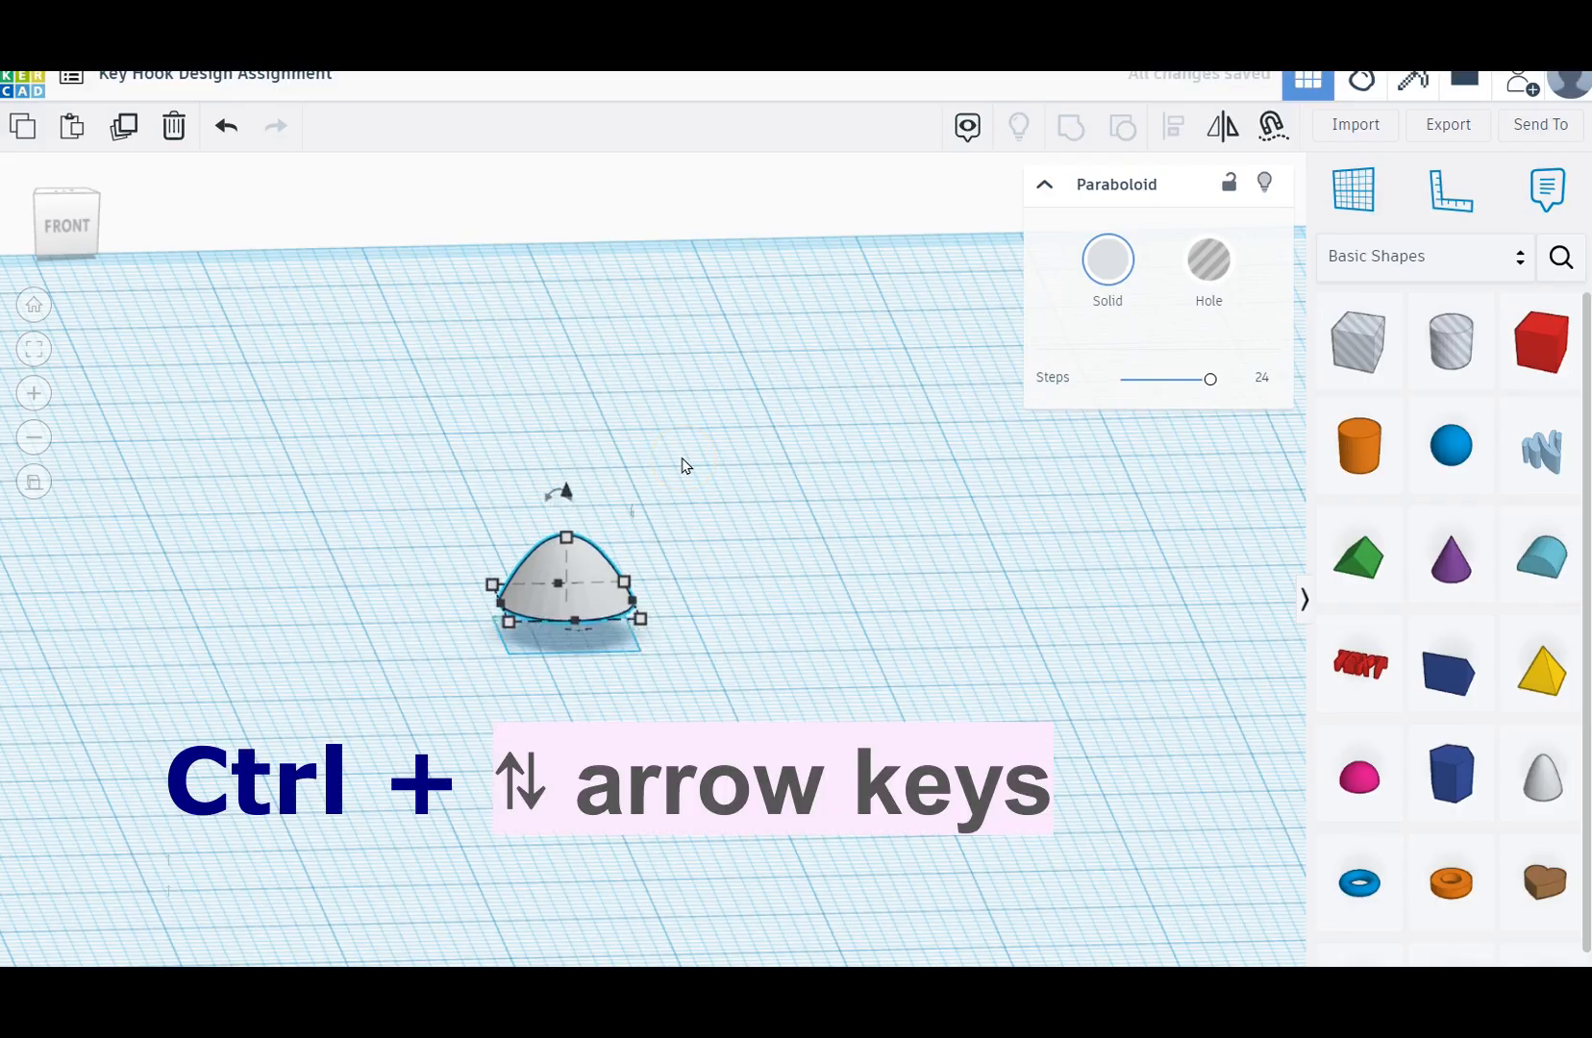
key("ctrl+Up")
key("ctrl+Up")
key("ctrl+Up")
key("ctrl+Up")
key("ctrl+Up")
key("ctrl+Up")
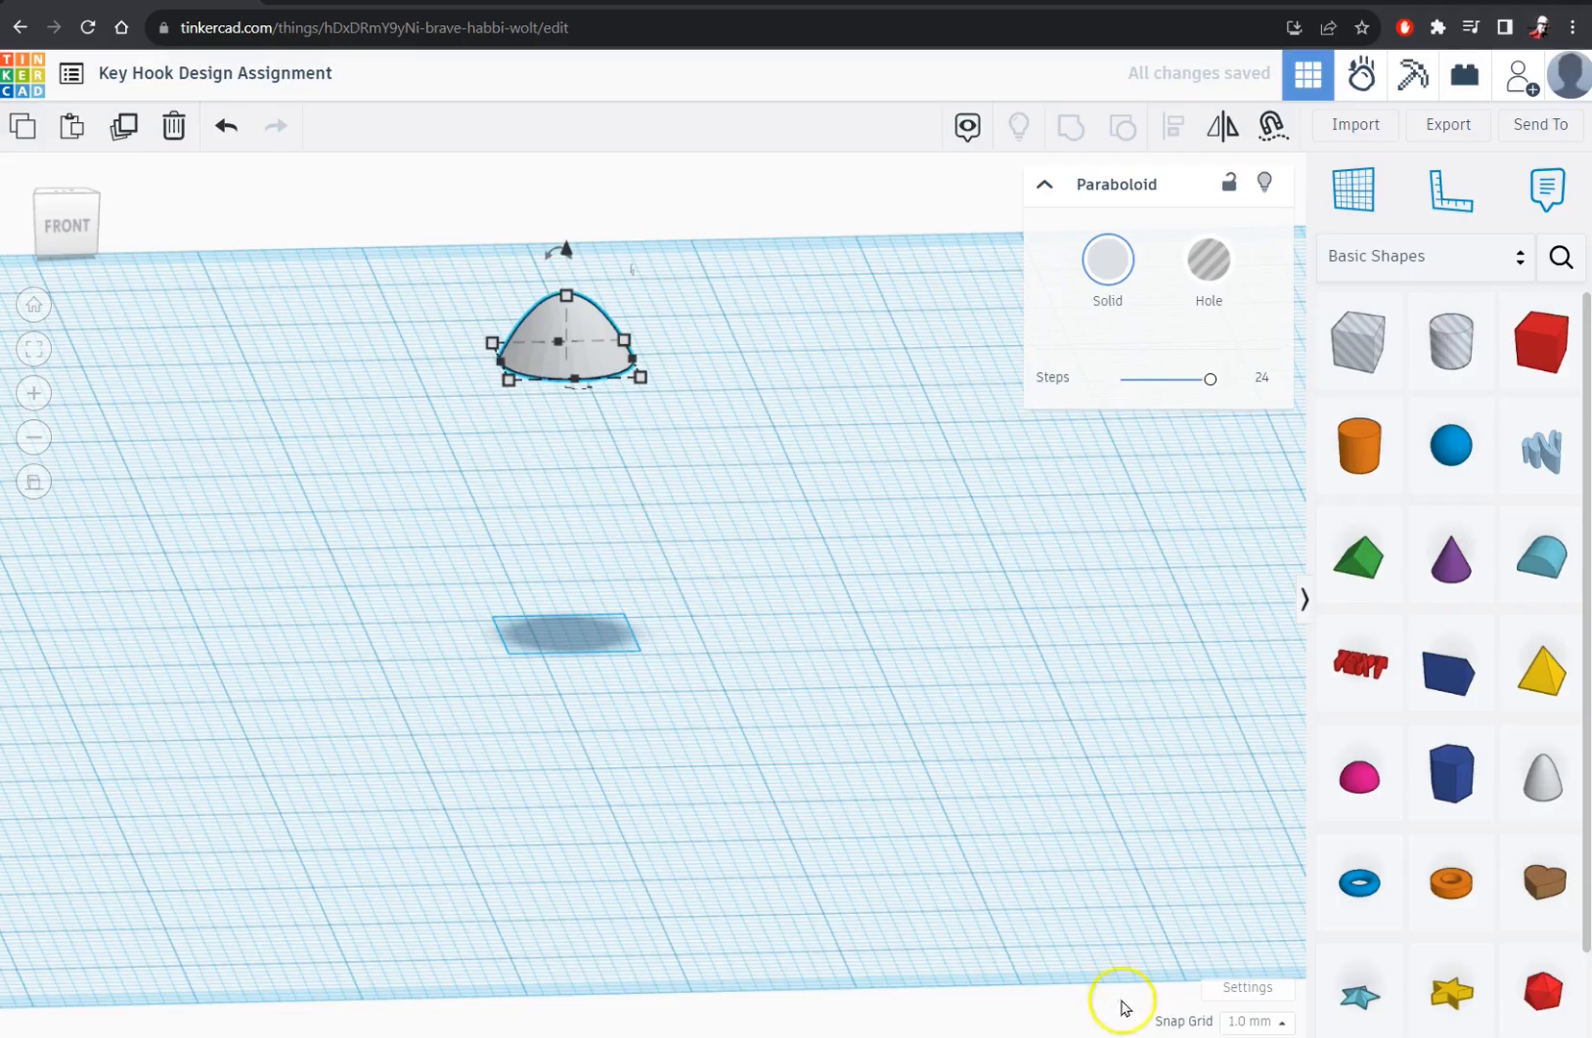
- Review the available snap grid increments and close the list without choosing another one
left_click(1283, 1029)
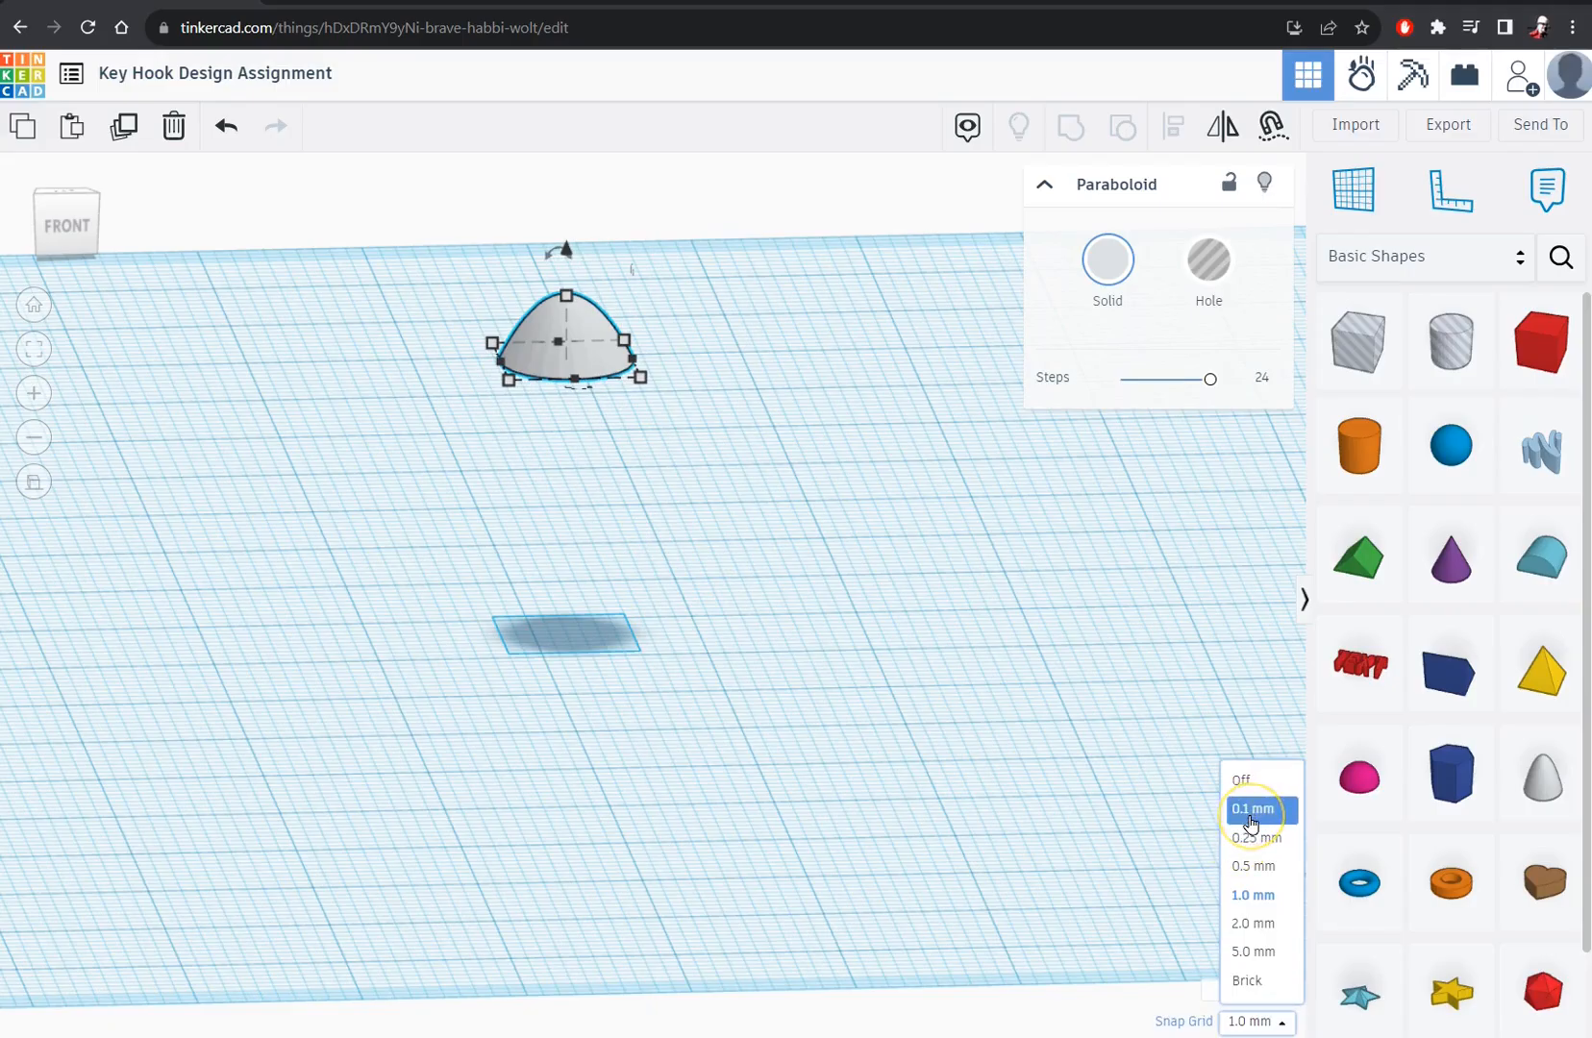
left_click(1246, 786)
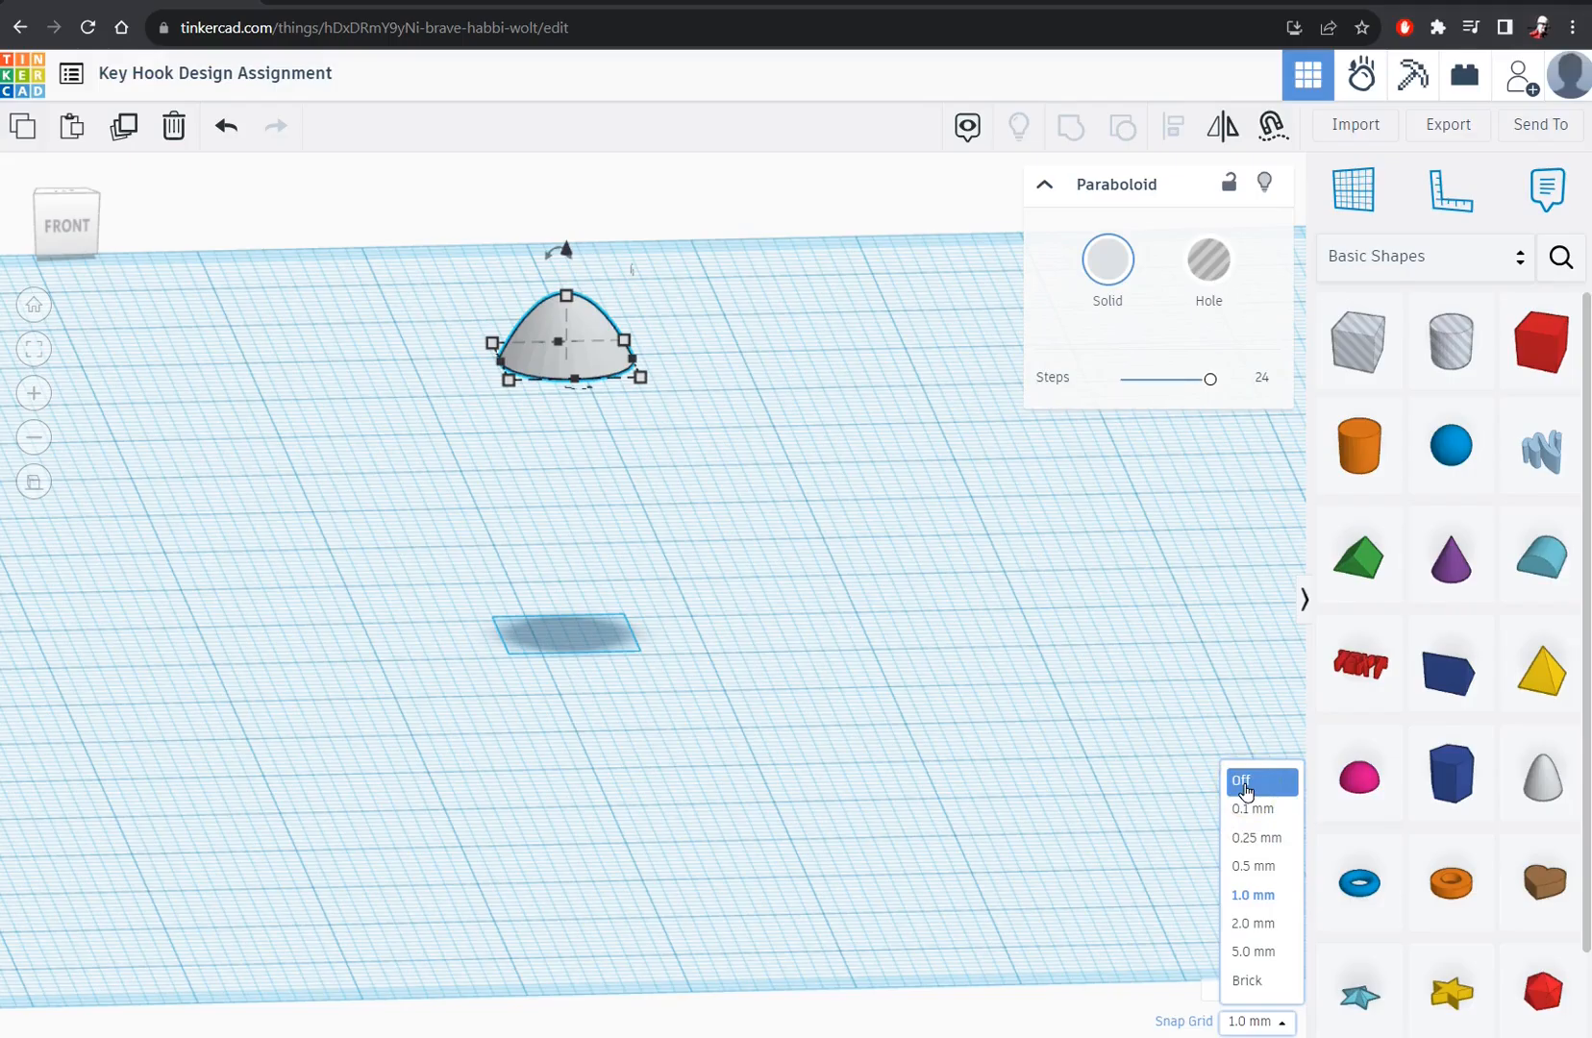
left_click(1184, 796)
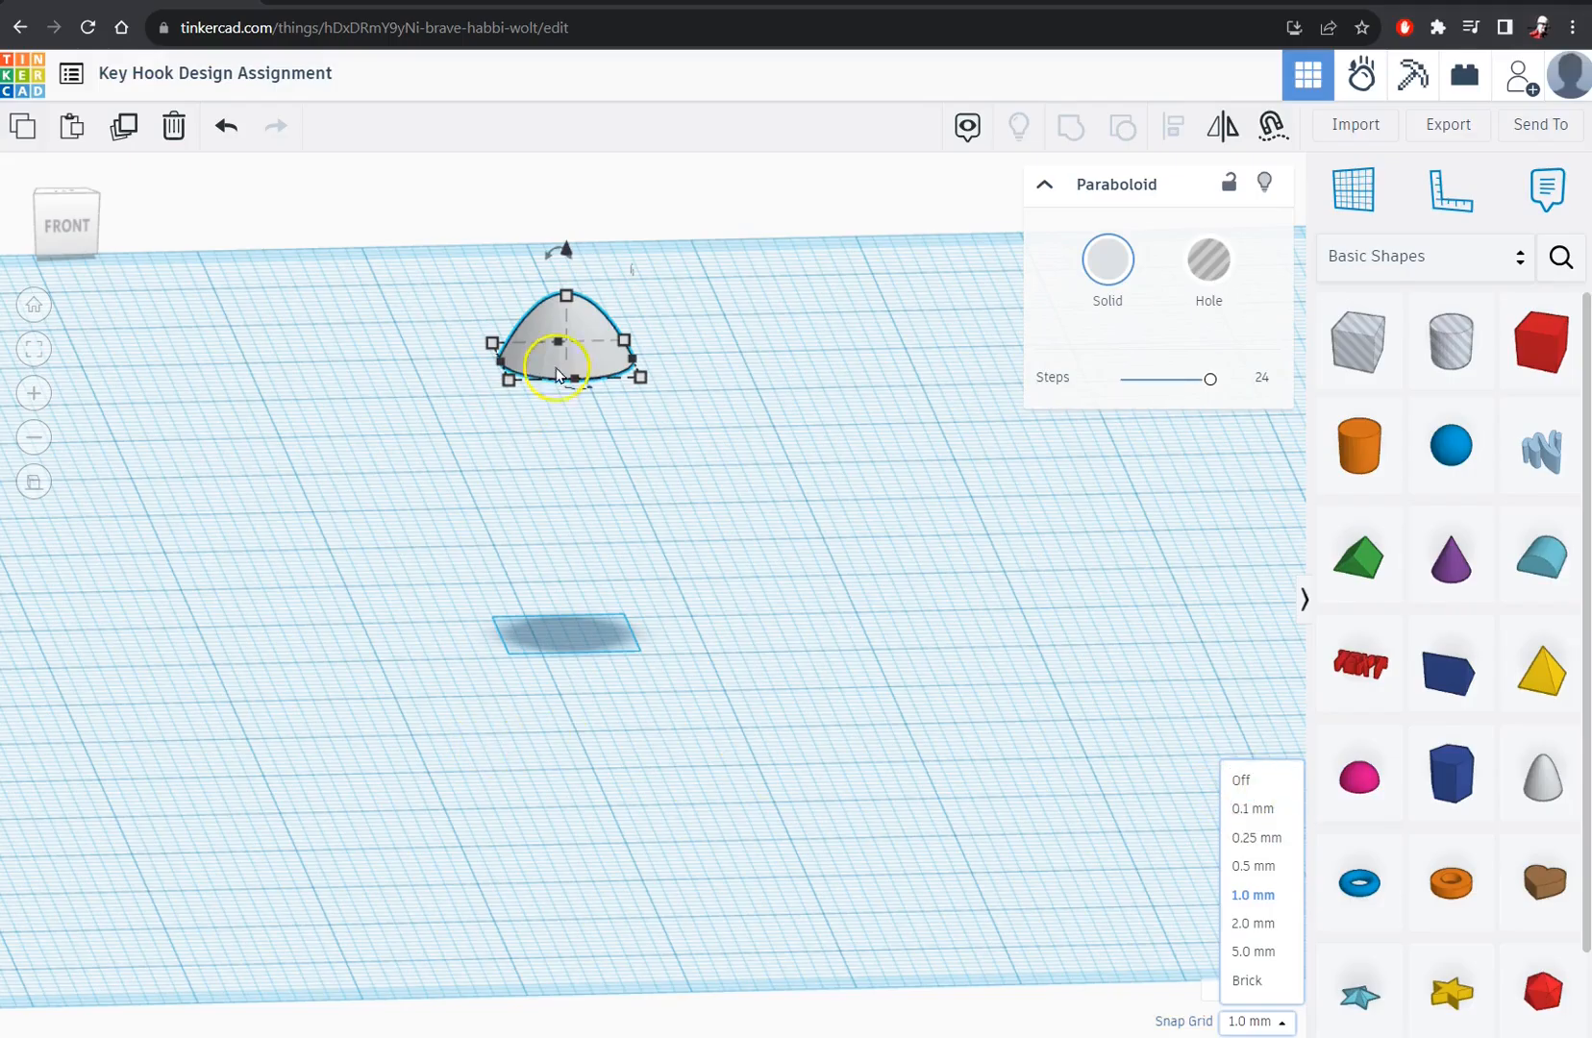
left_click(607, 542)
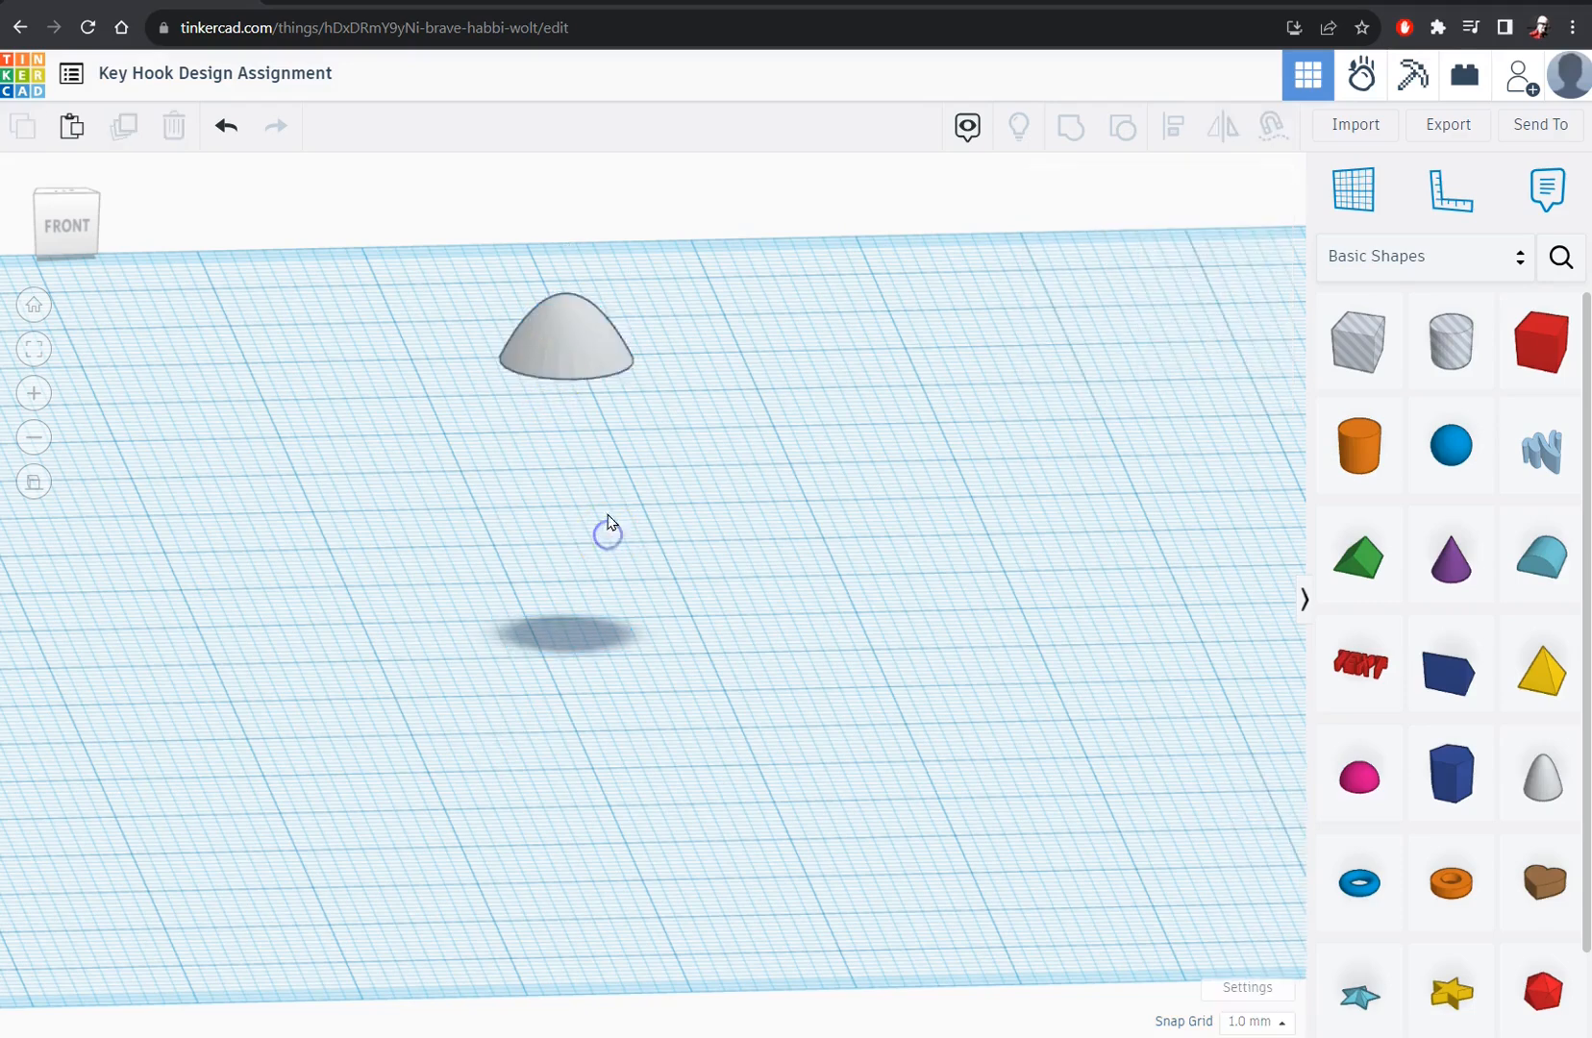
- Drop the paraboloid onto the workplane and raise it 20 mm above the workplane
left_click(553, 332)
key("d")
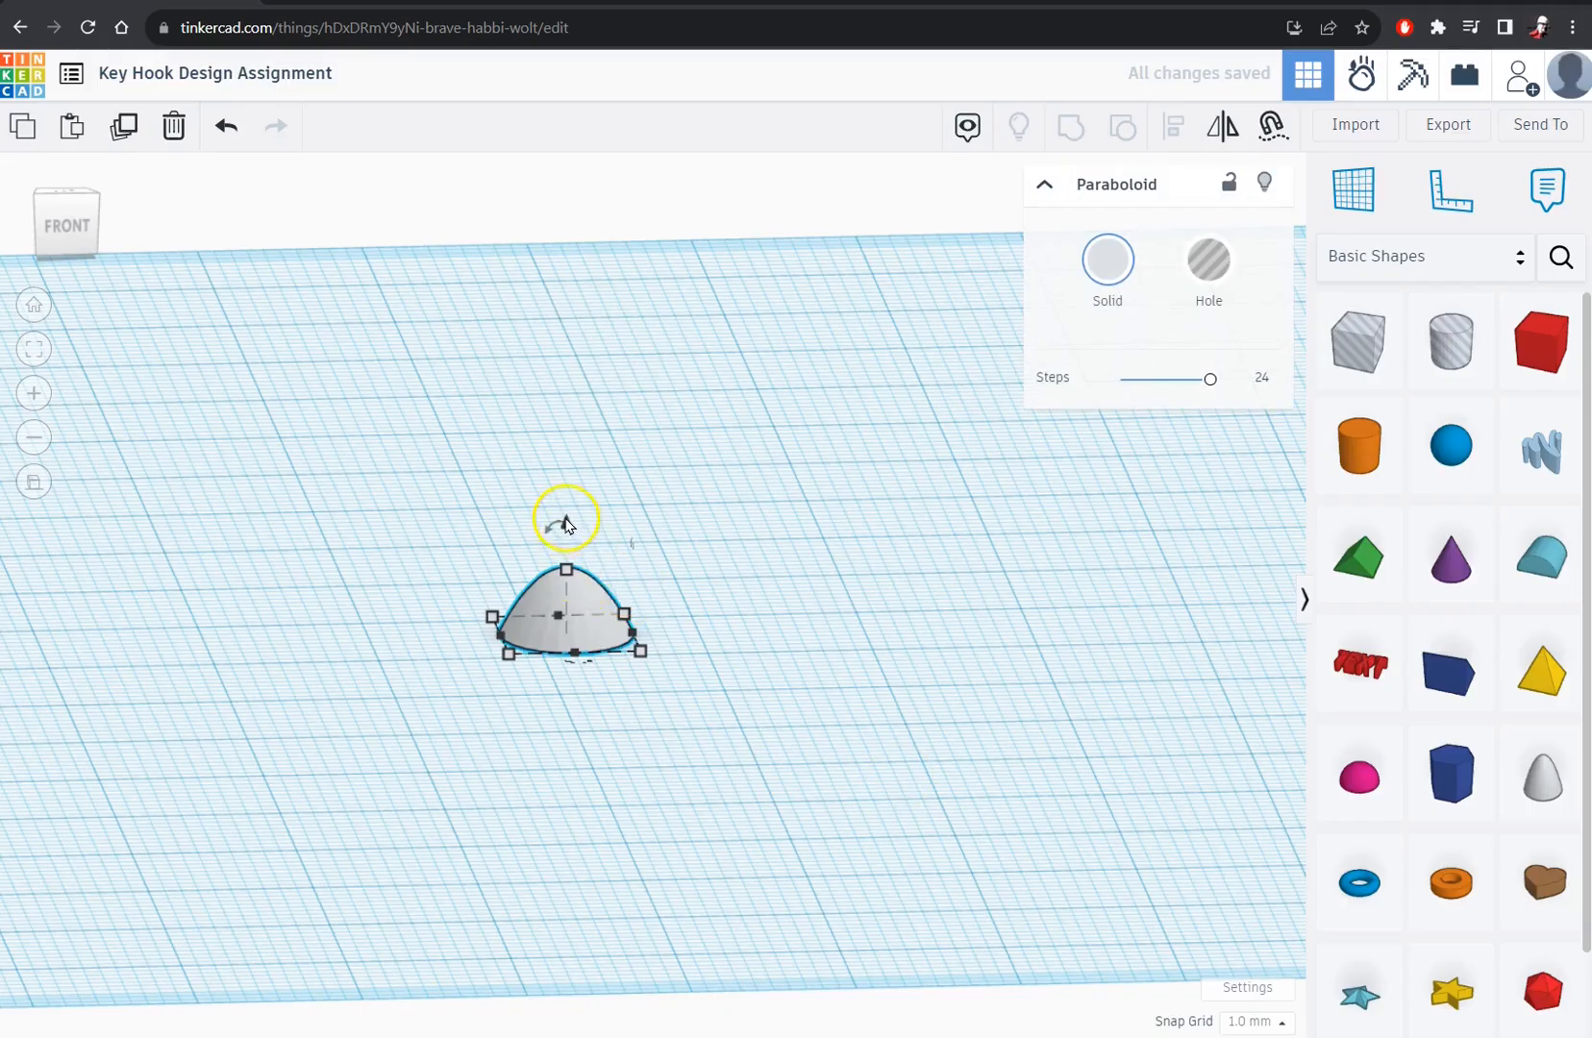
left_click_drag(568, 528, 567, 471)
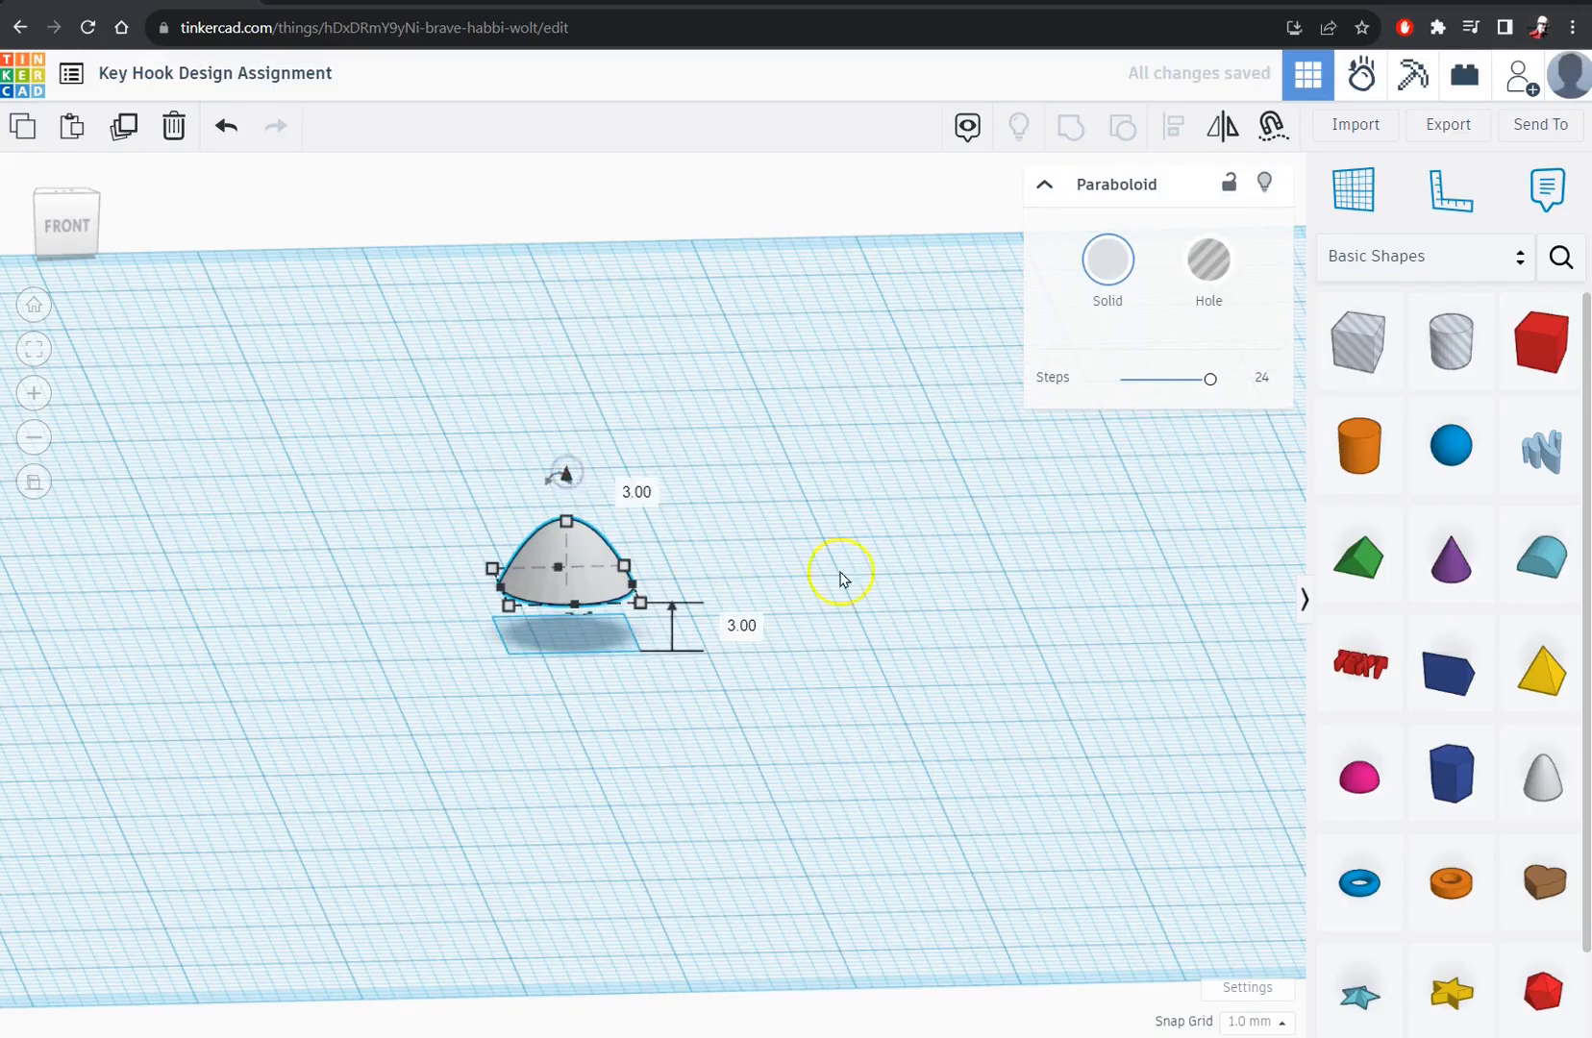
left_click(735, 623)
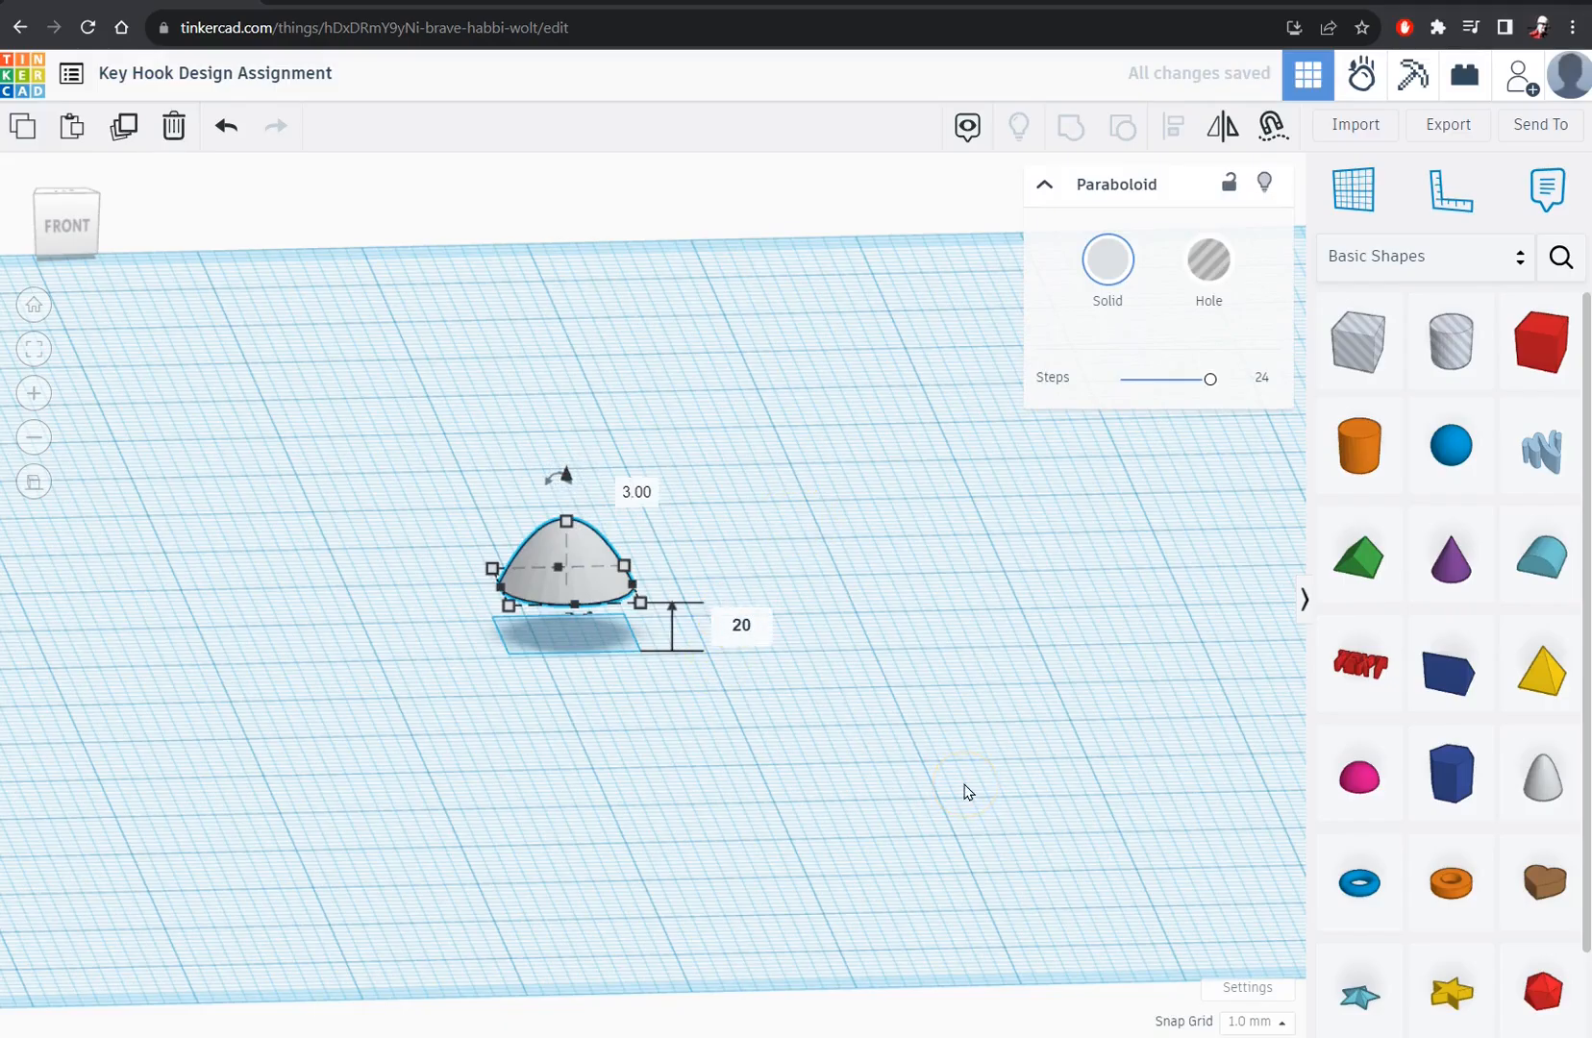
key("Return")
- Move the raised paraboloid across the workplane to sit close beside the solid cylinder
right_click_drag(221, 725, 452, 864)
scroll(445, 854, "down", 5)
right_click_drag(815, 824, 491, 942)
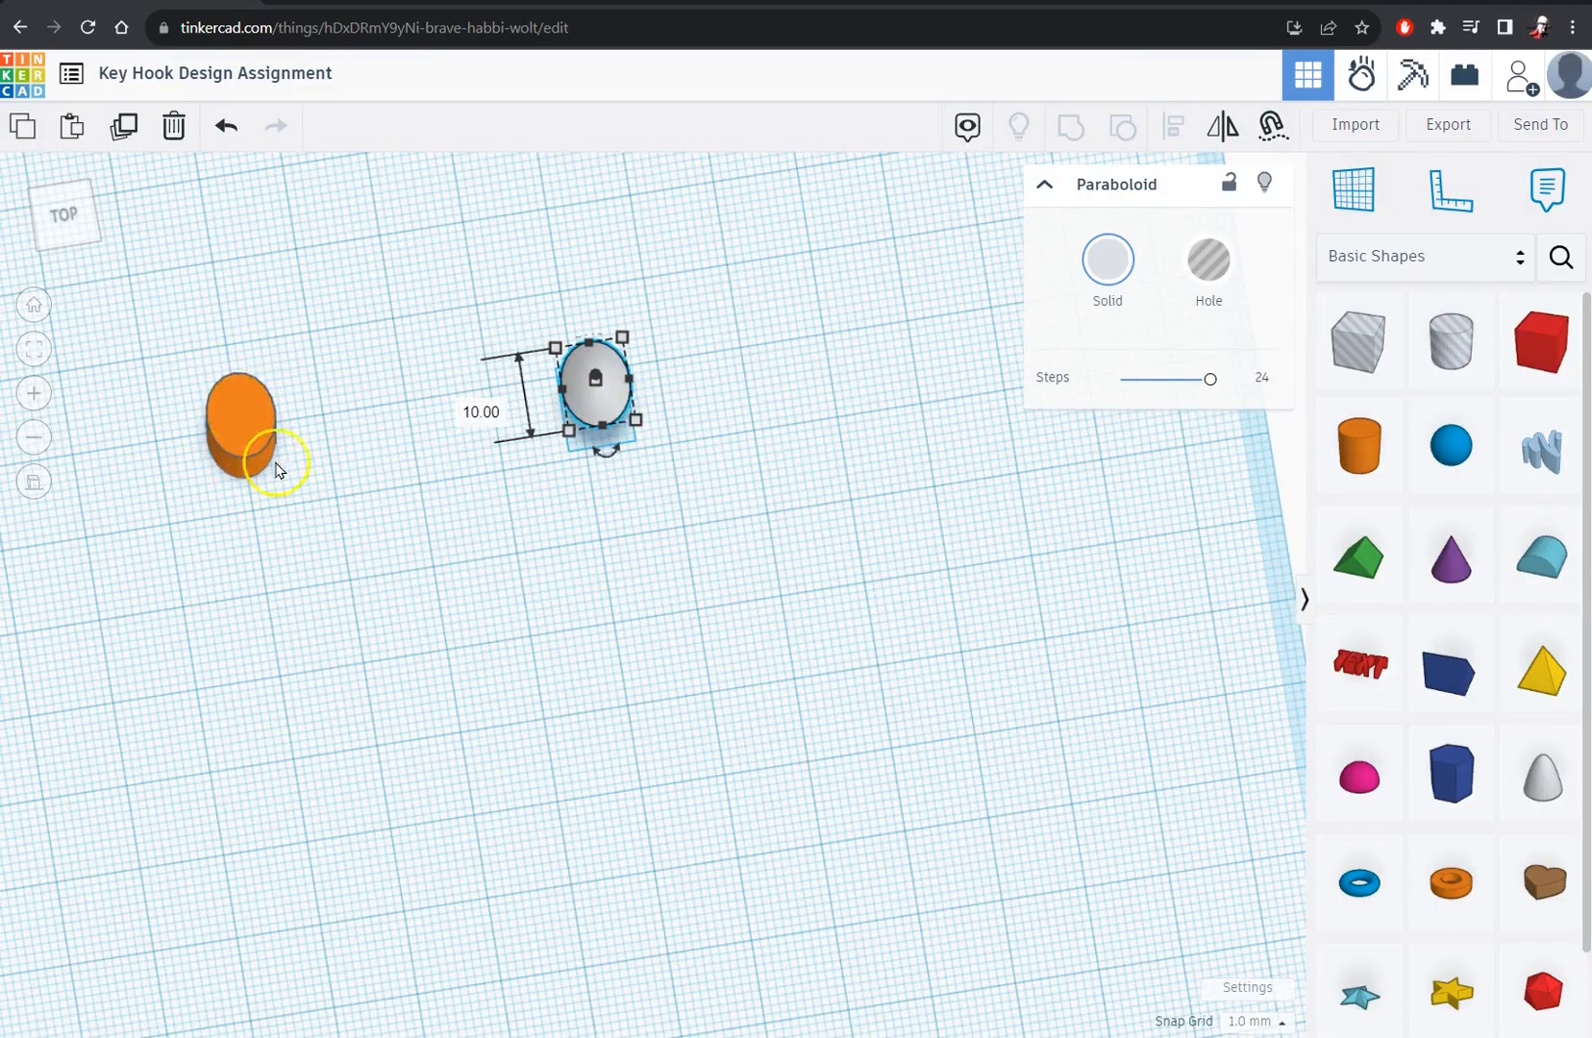
mouse_move(497, 646)
right_mouse_down()
mouse_move(469, 536)
mouse_move(526, 666)
mouse_move(494, 683)
right_mouse_up()
left_click_drag(575, 394, 387, 434)
left_click(142, 364)
mouse_move(113, 341)
left_mouse_down()
mouse_move(533, 515)
mouse_move(551, 551)
left_mouse_up()
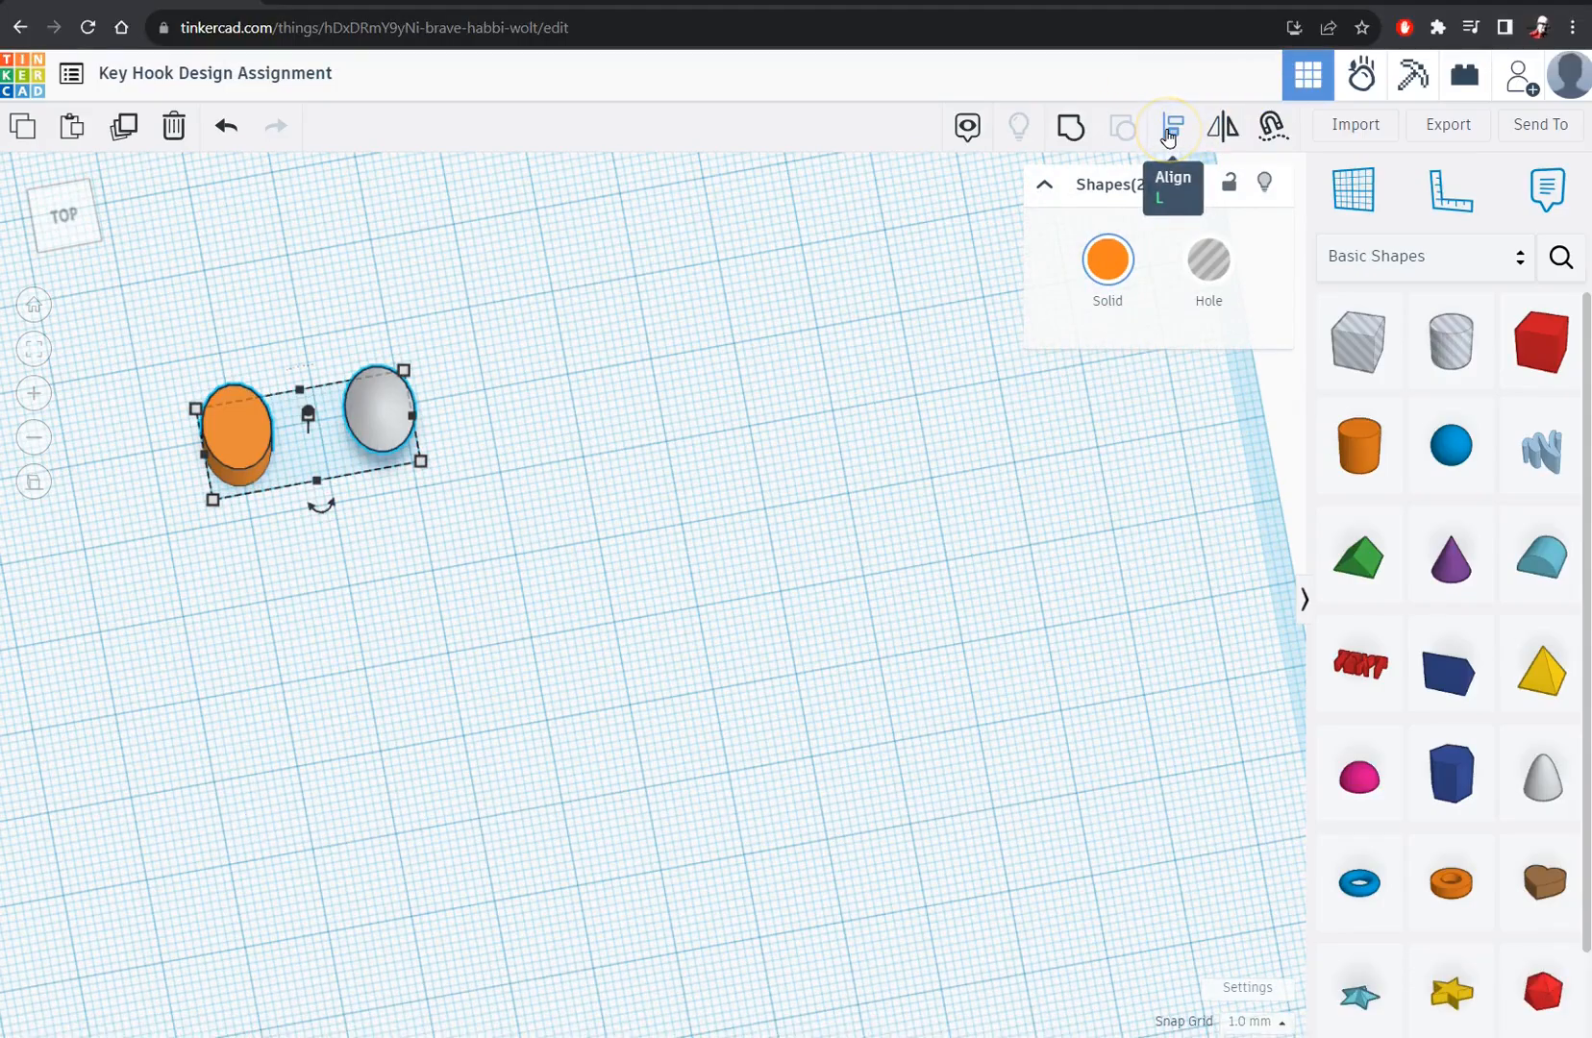
left_click(1168, 135)
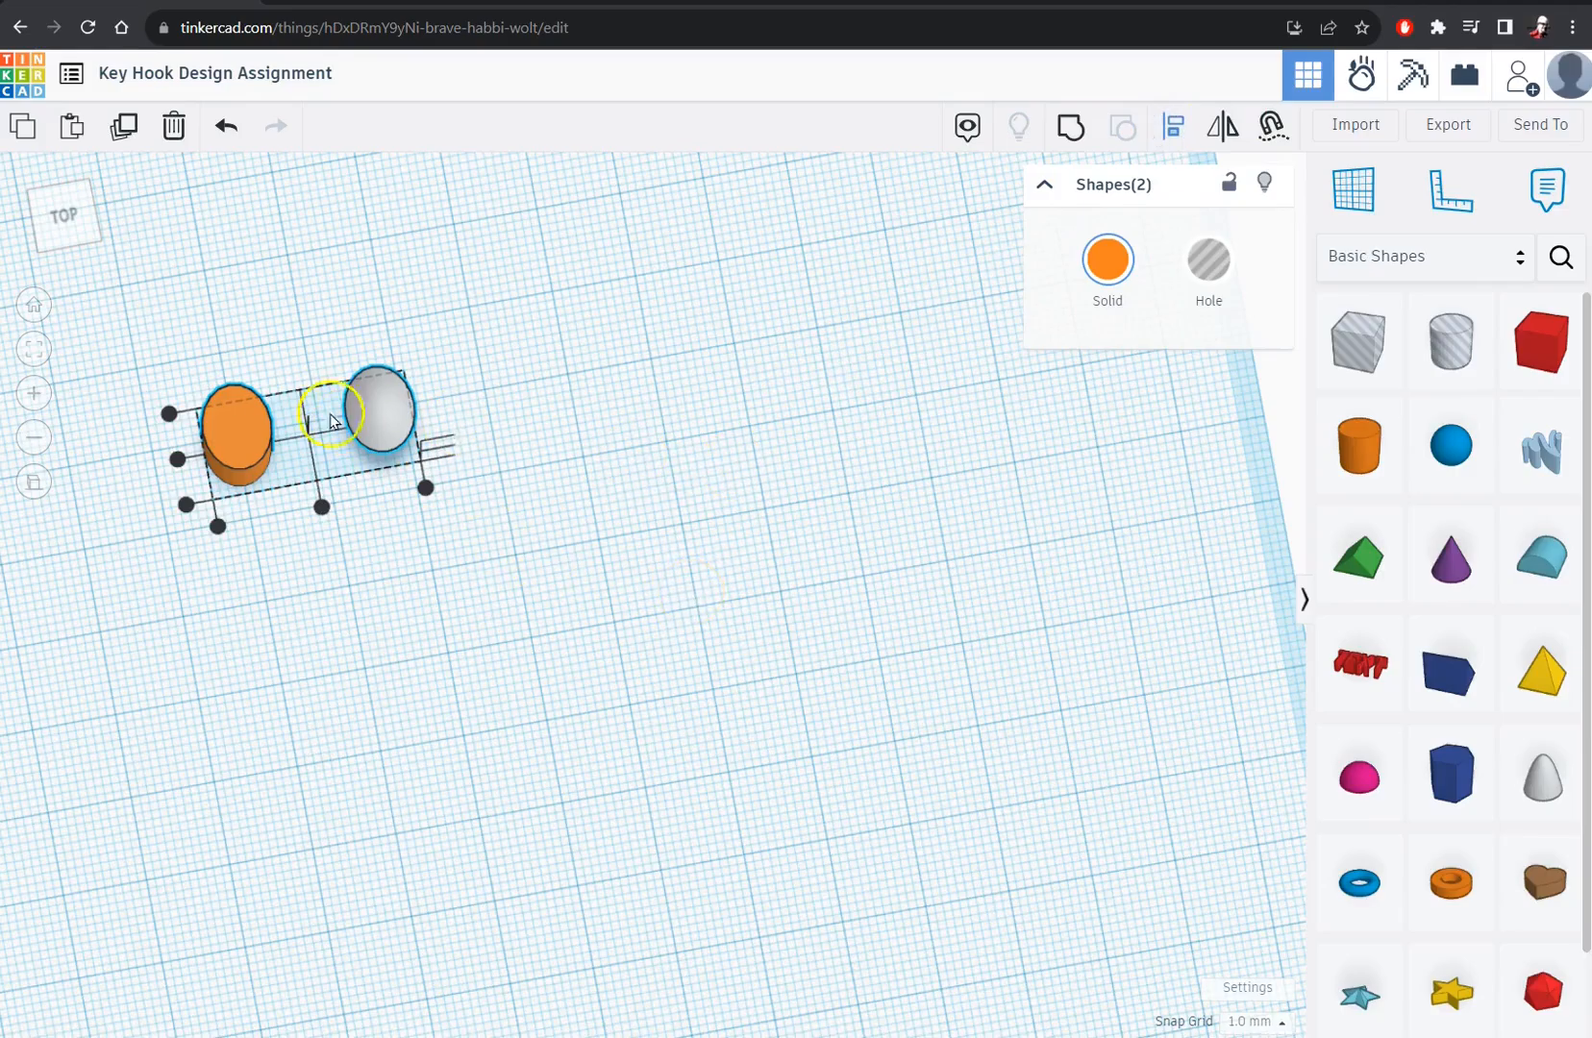
left_click(520, 554)
- Select the solid cylinder and paraboloid and center-align them so the paraboloid caps the cylinder
left_click_drag(149, 315, 675, 601)
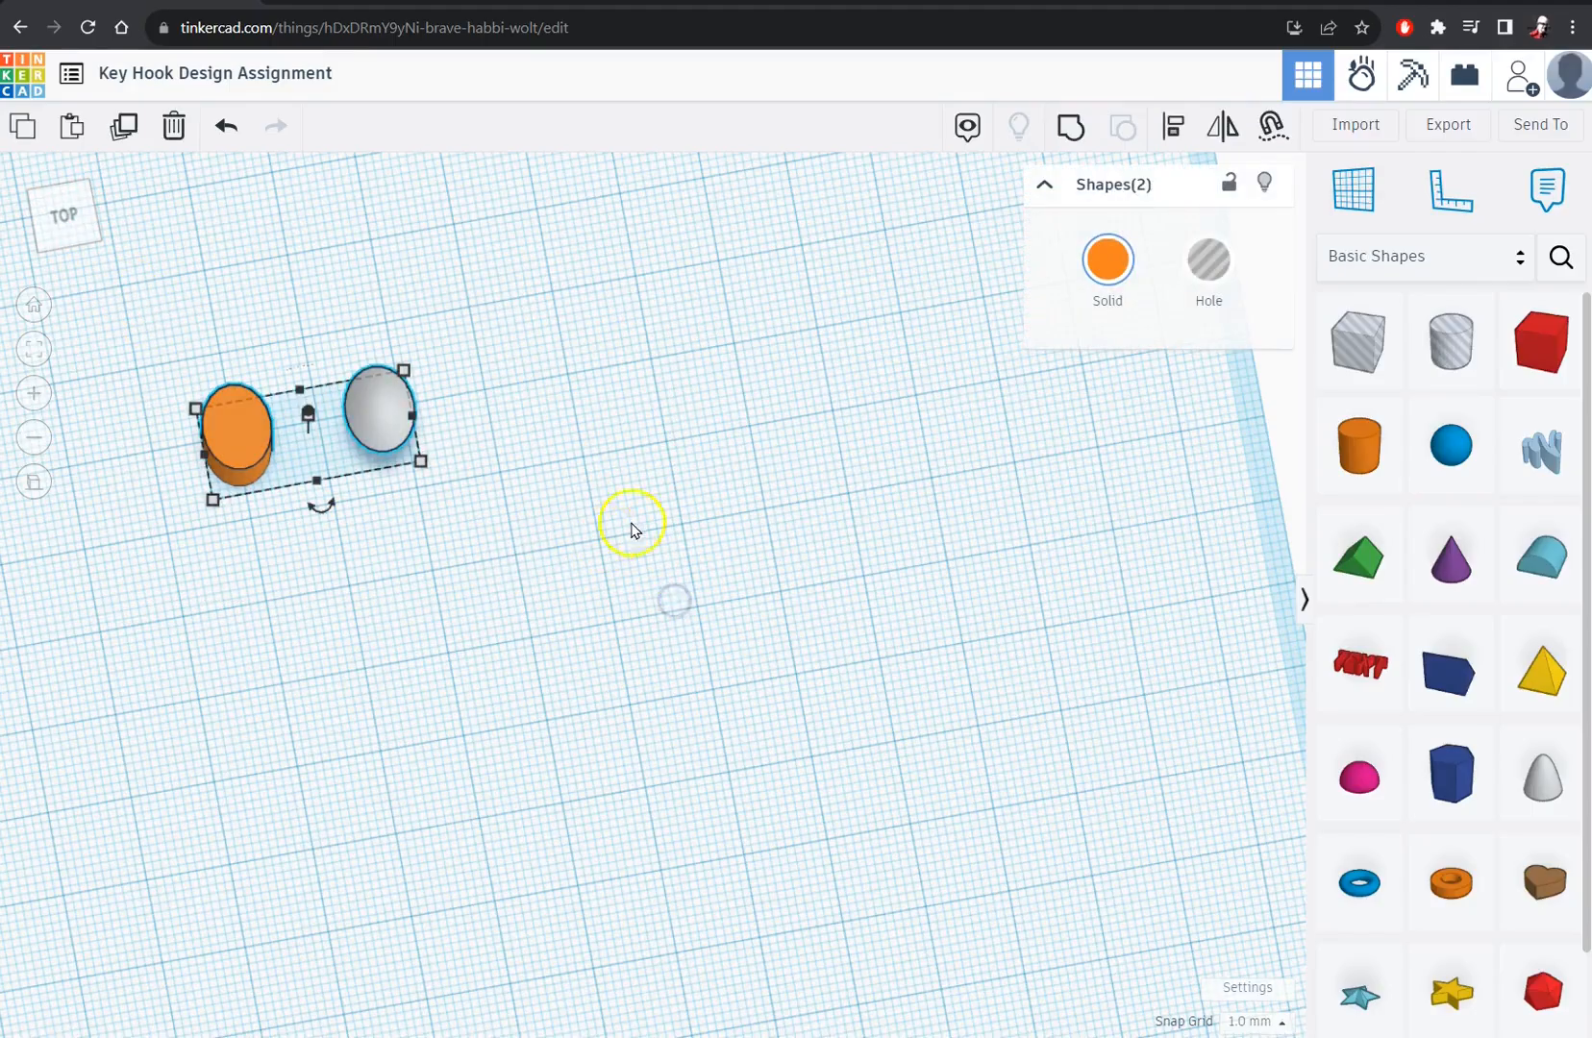
left_click(1178, 128)
right_click_drag(534, 607, 570, 491)
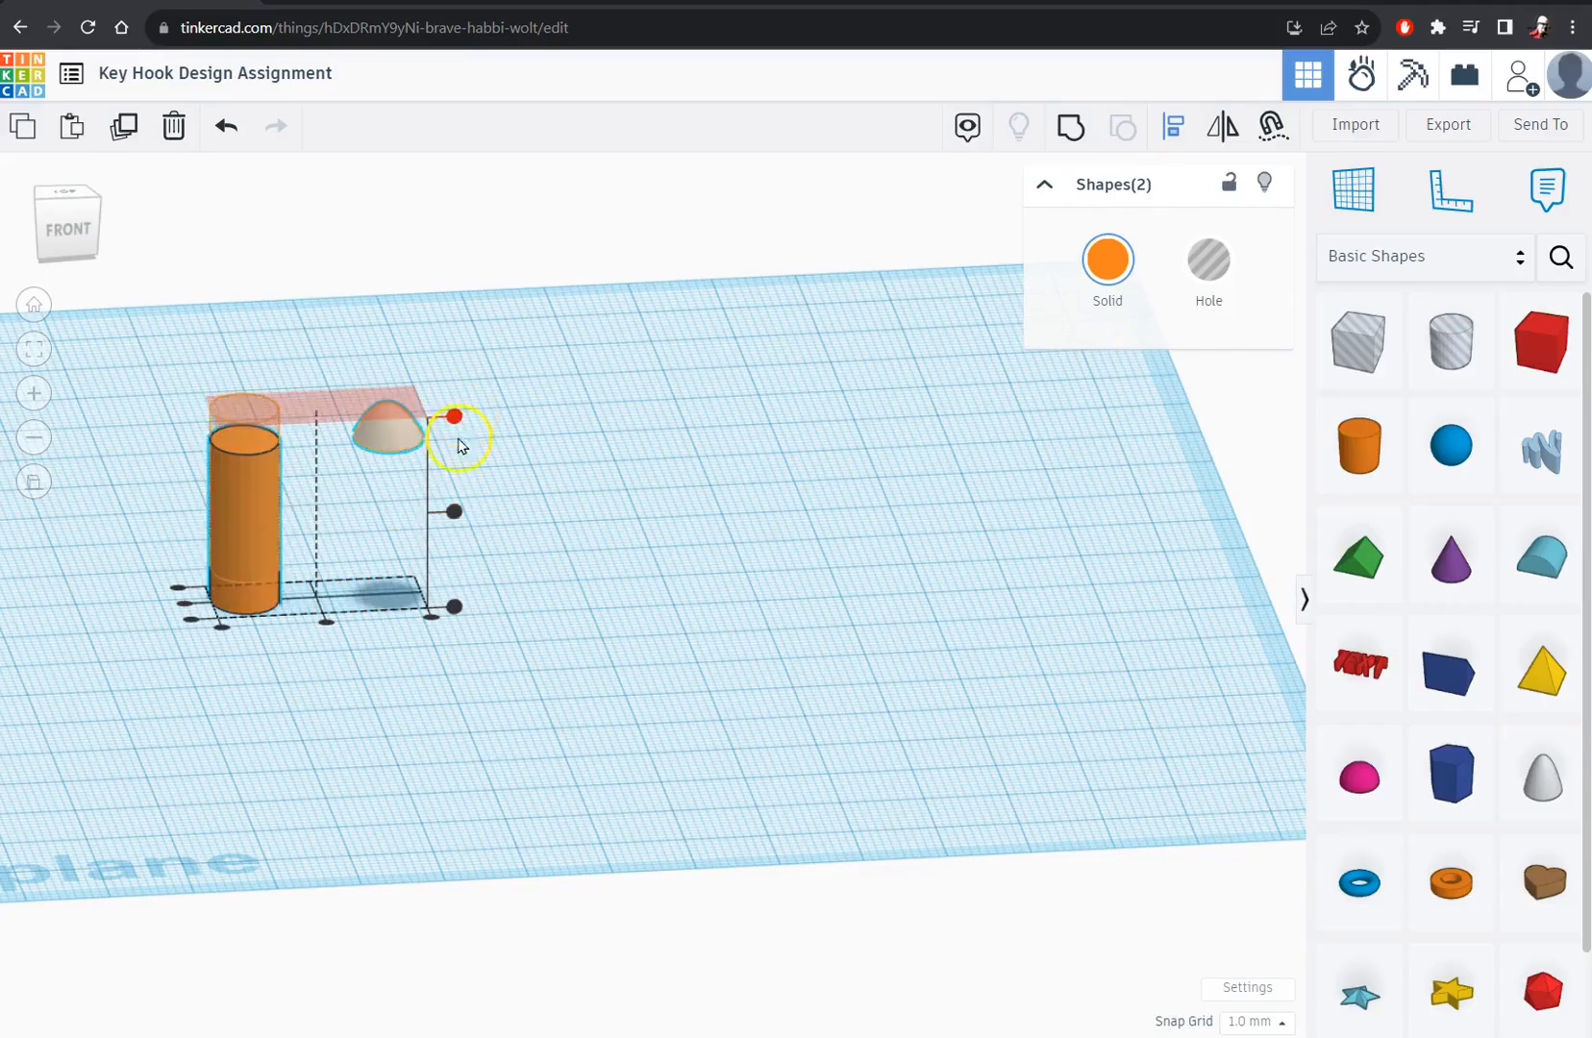
right_click_drag(277, 729, 661, 921)
middle_click_drag(661, 922, 671, 627)
scroll(672, 627, "up", 2)
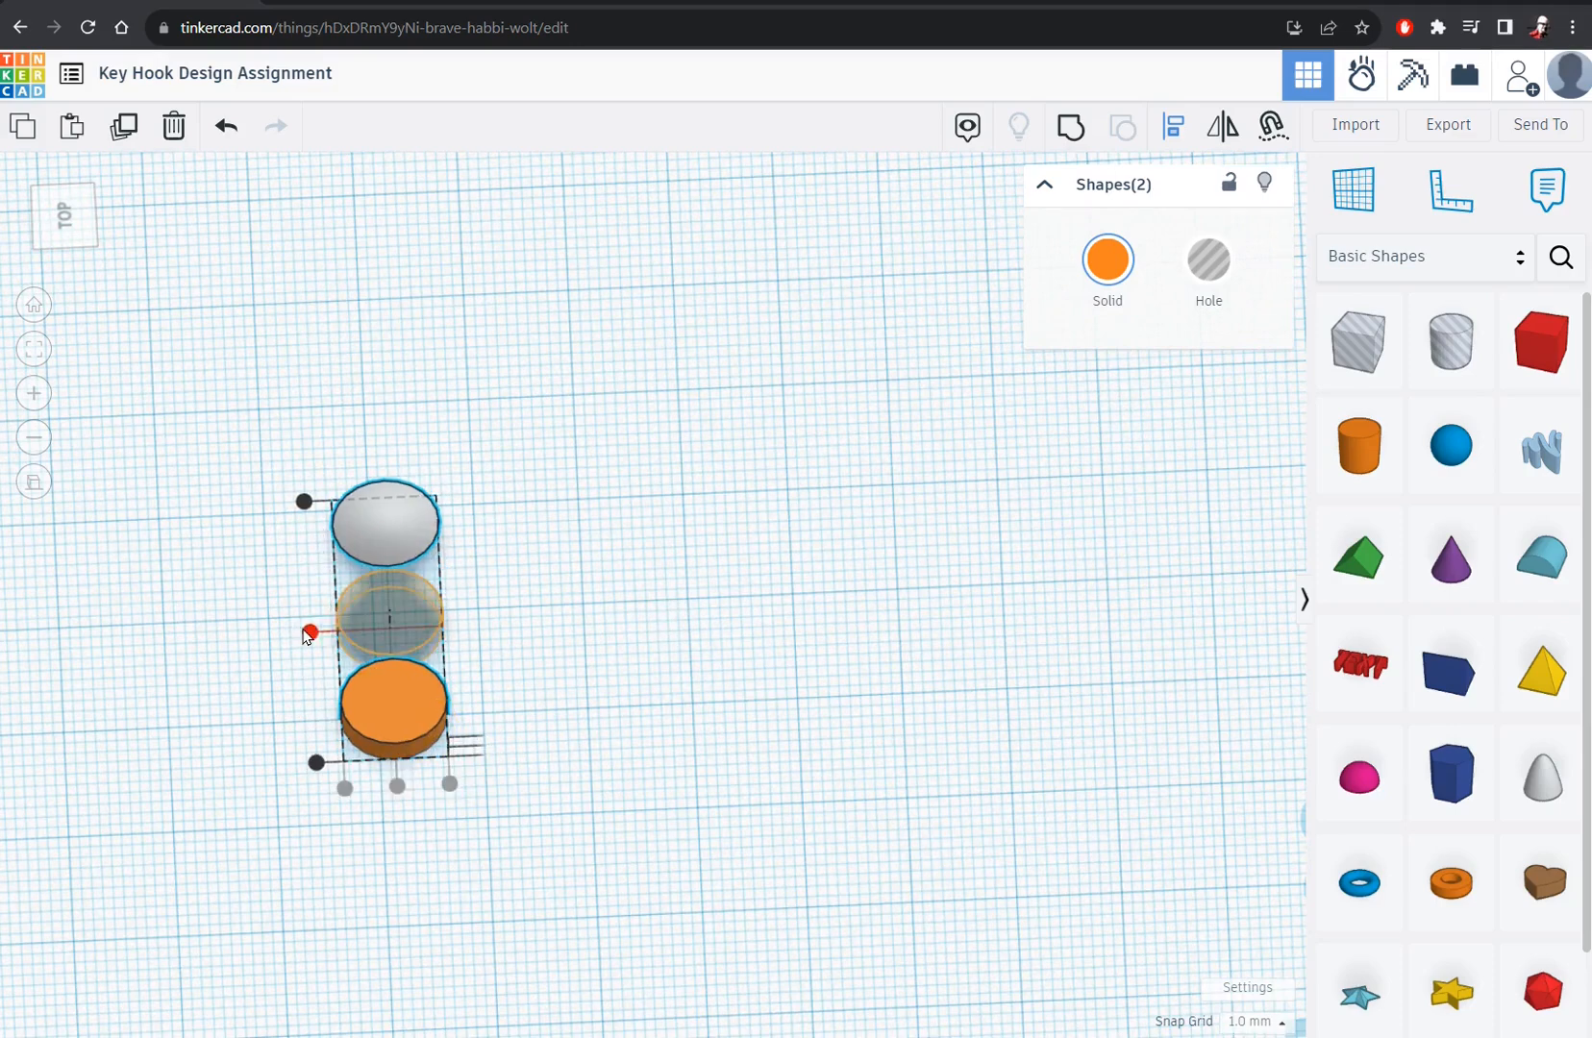
left_click(309, 632)
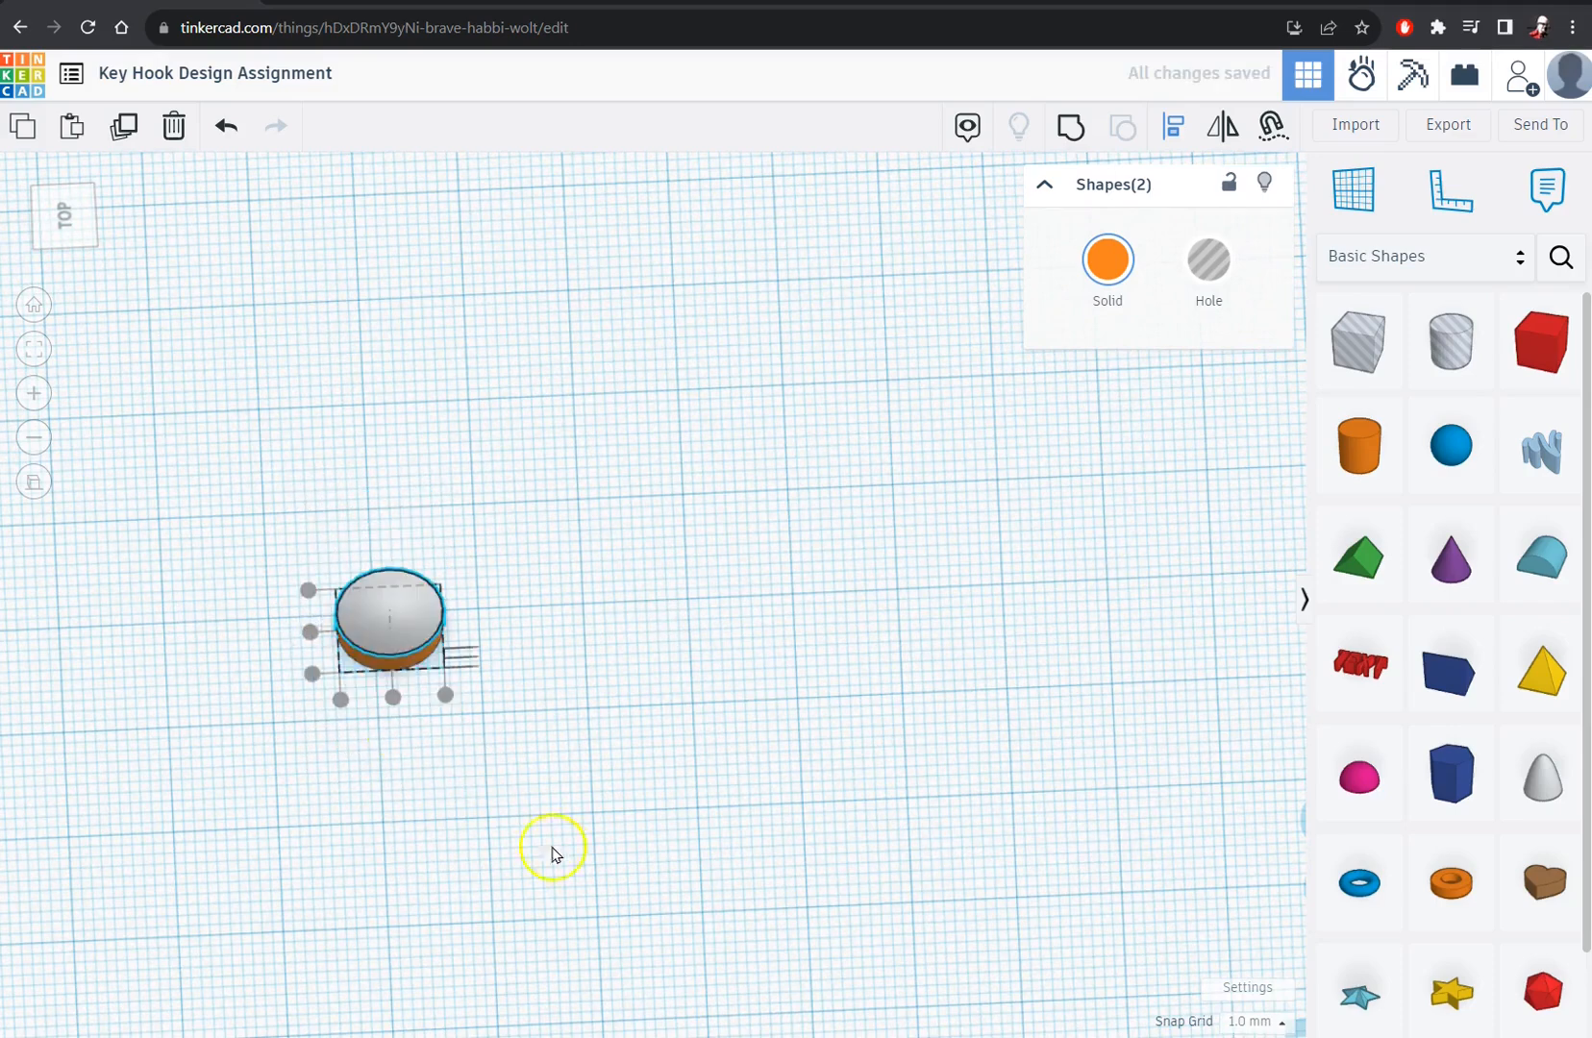
- Group the solid cylinder and its paraboloid cap into one shape
right_click_drag(823, 896, 391, 693)
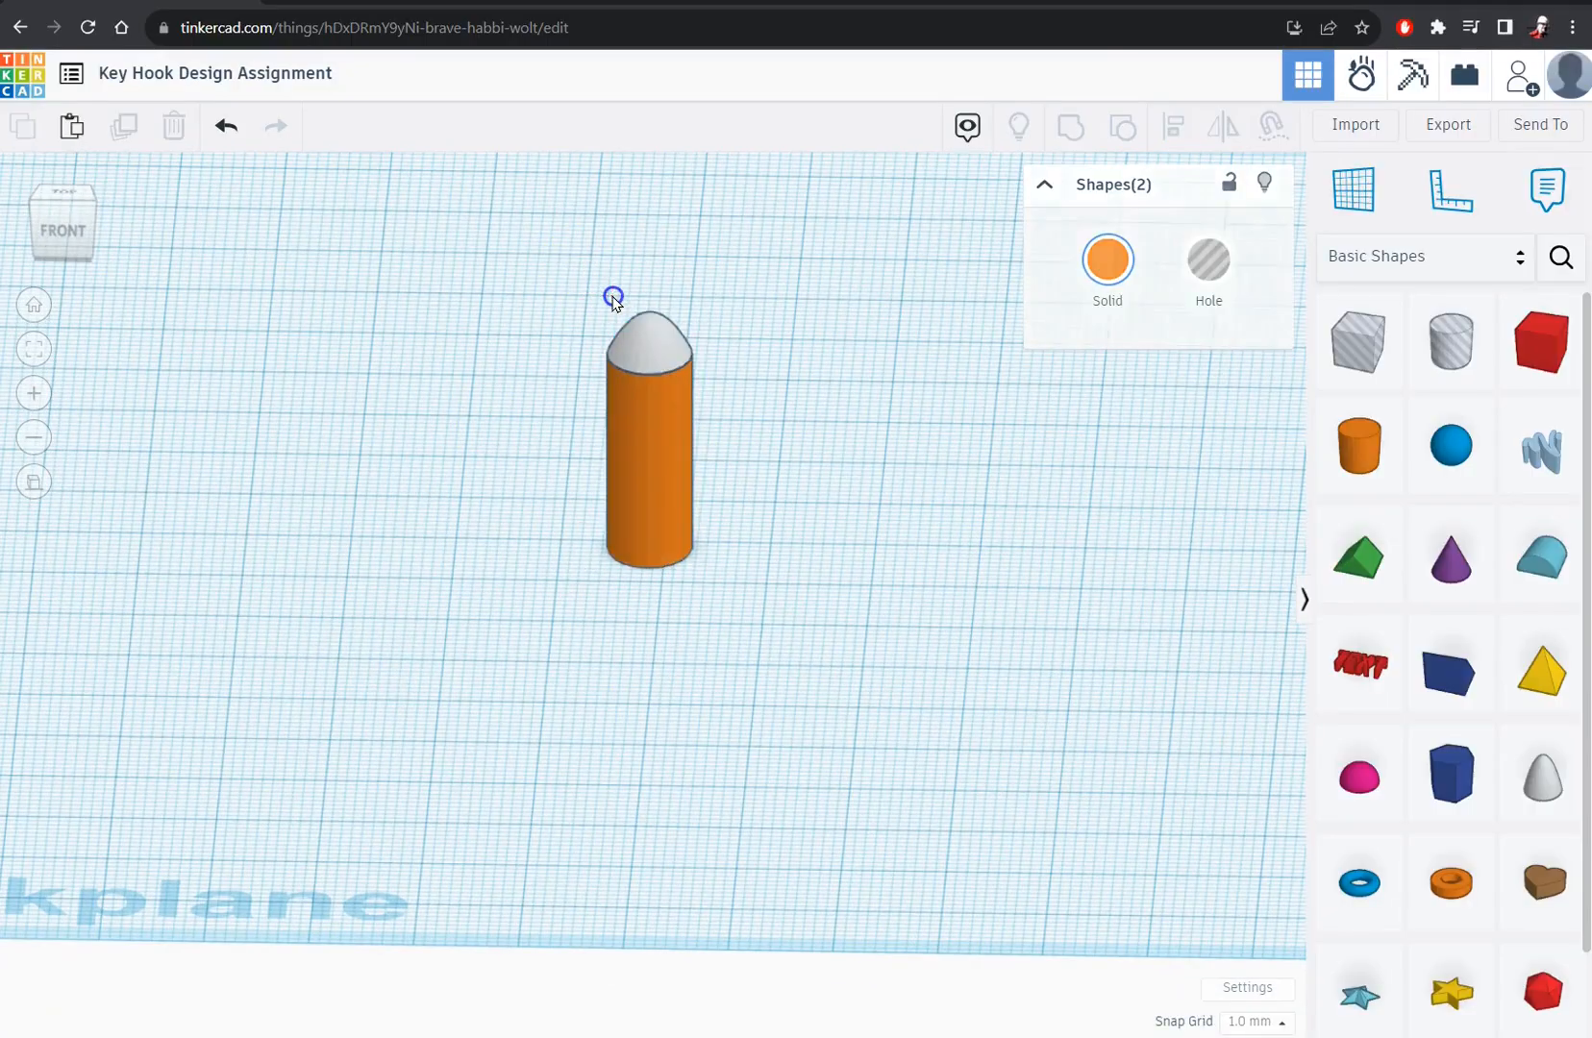
left_click_drag(552, 265, 741, 544)
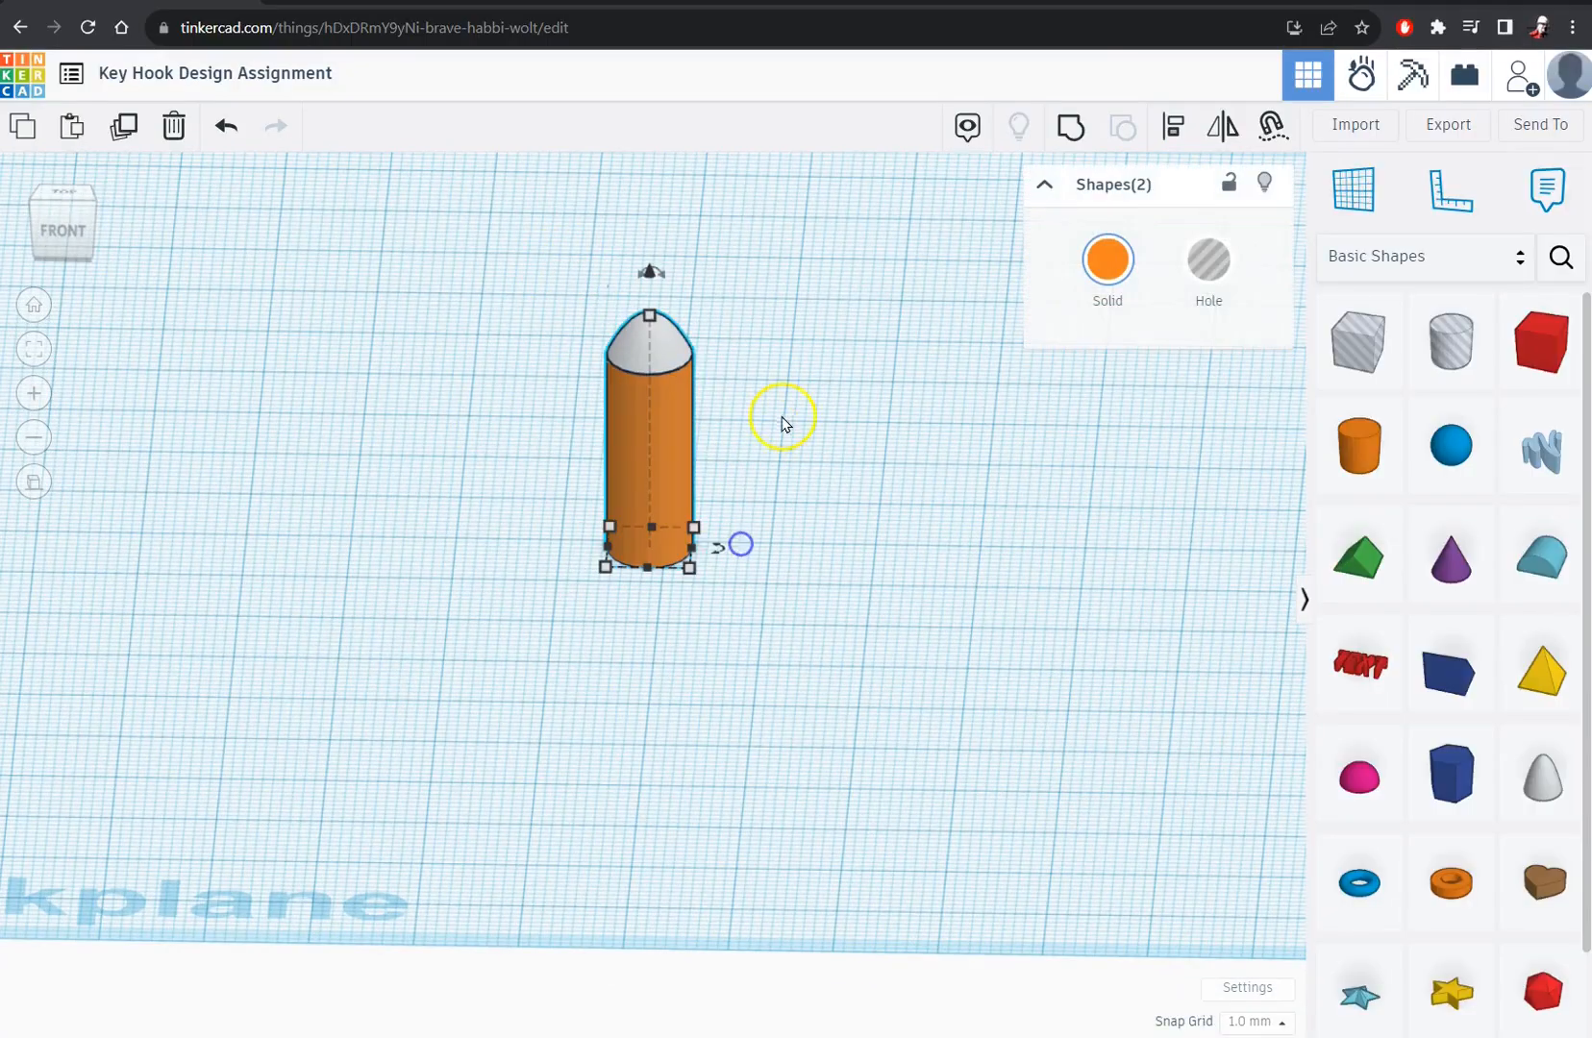
left_click(1069, 135)
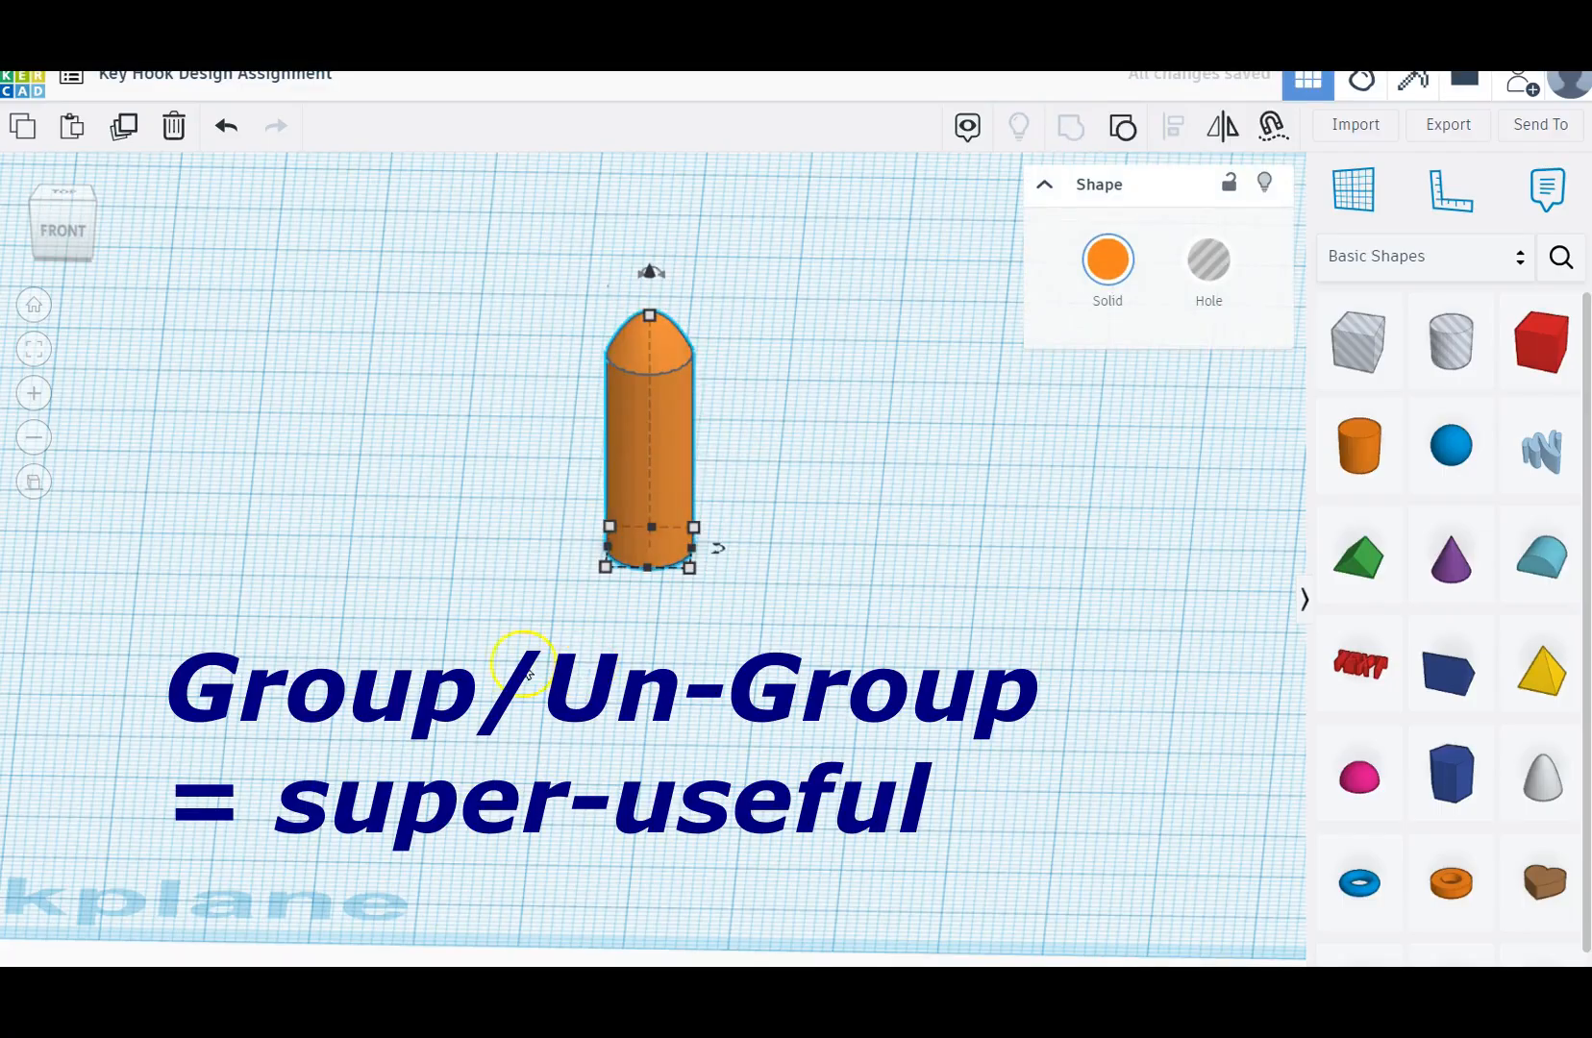
- Place a hole cylinder on the empty workplane area beside the grouped post
right_click_drag(266, 590, 1110, 690)
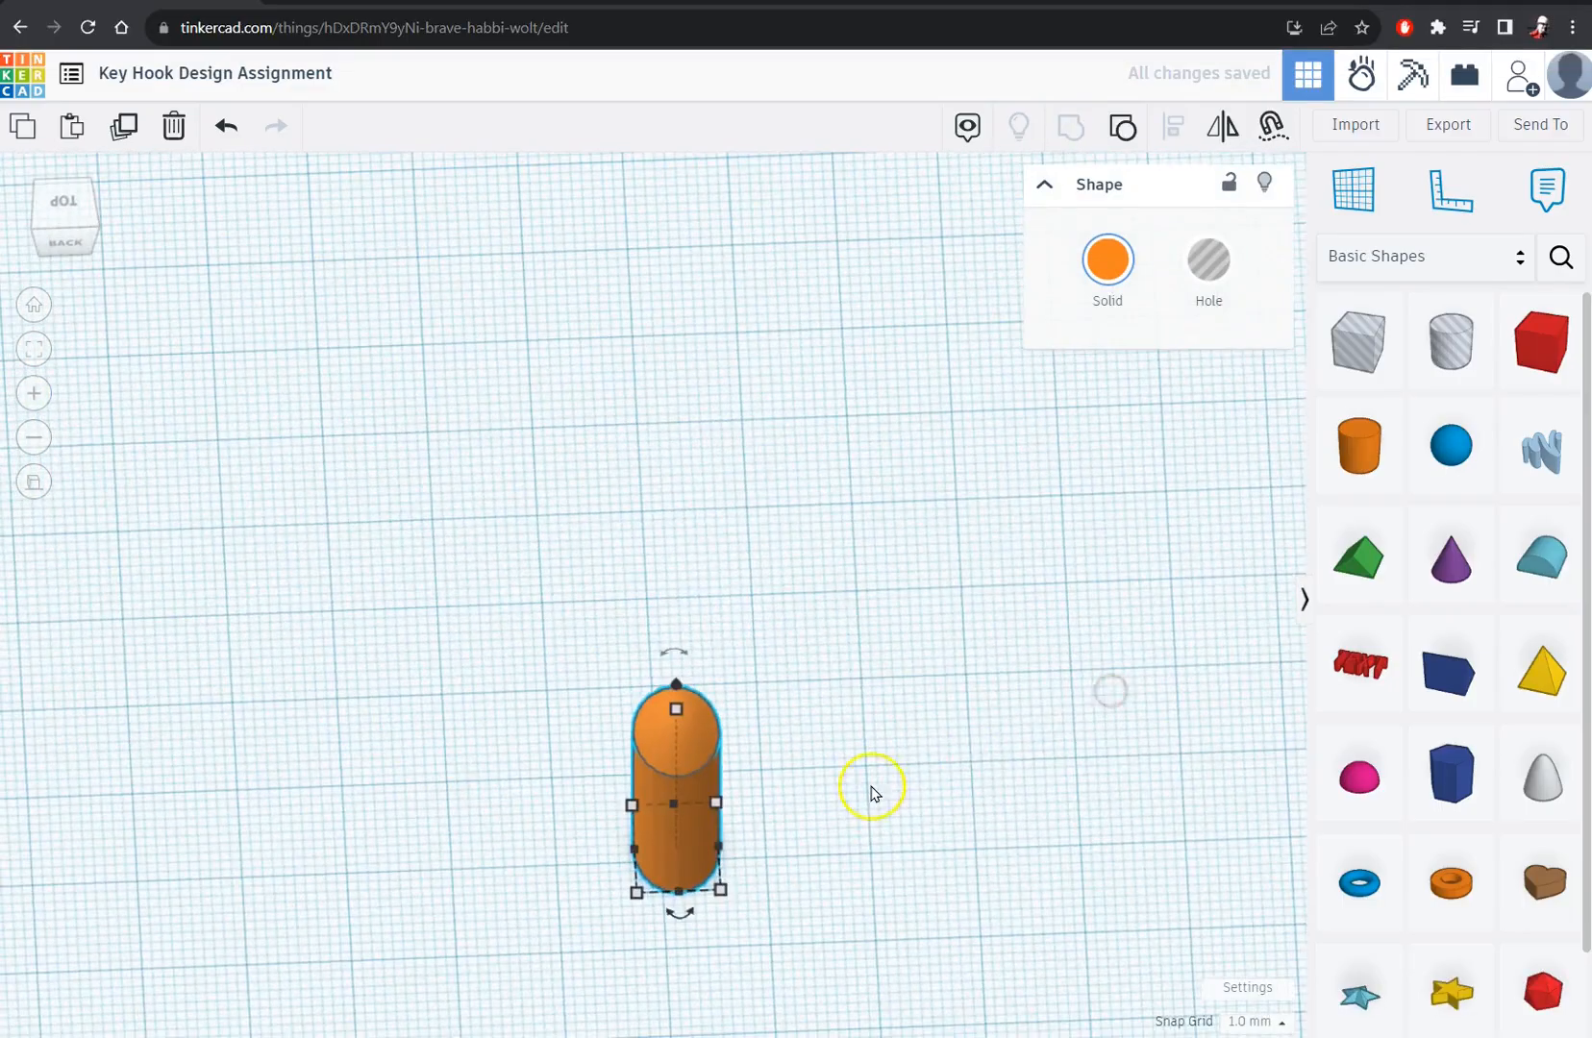
scroll(872, 794, "down", 5)
left_click(1053, 940)
right_click_drag(1053, 941, 0, 752)
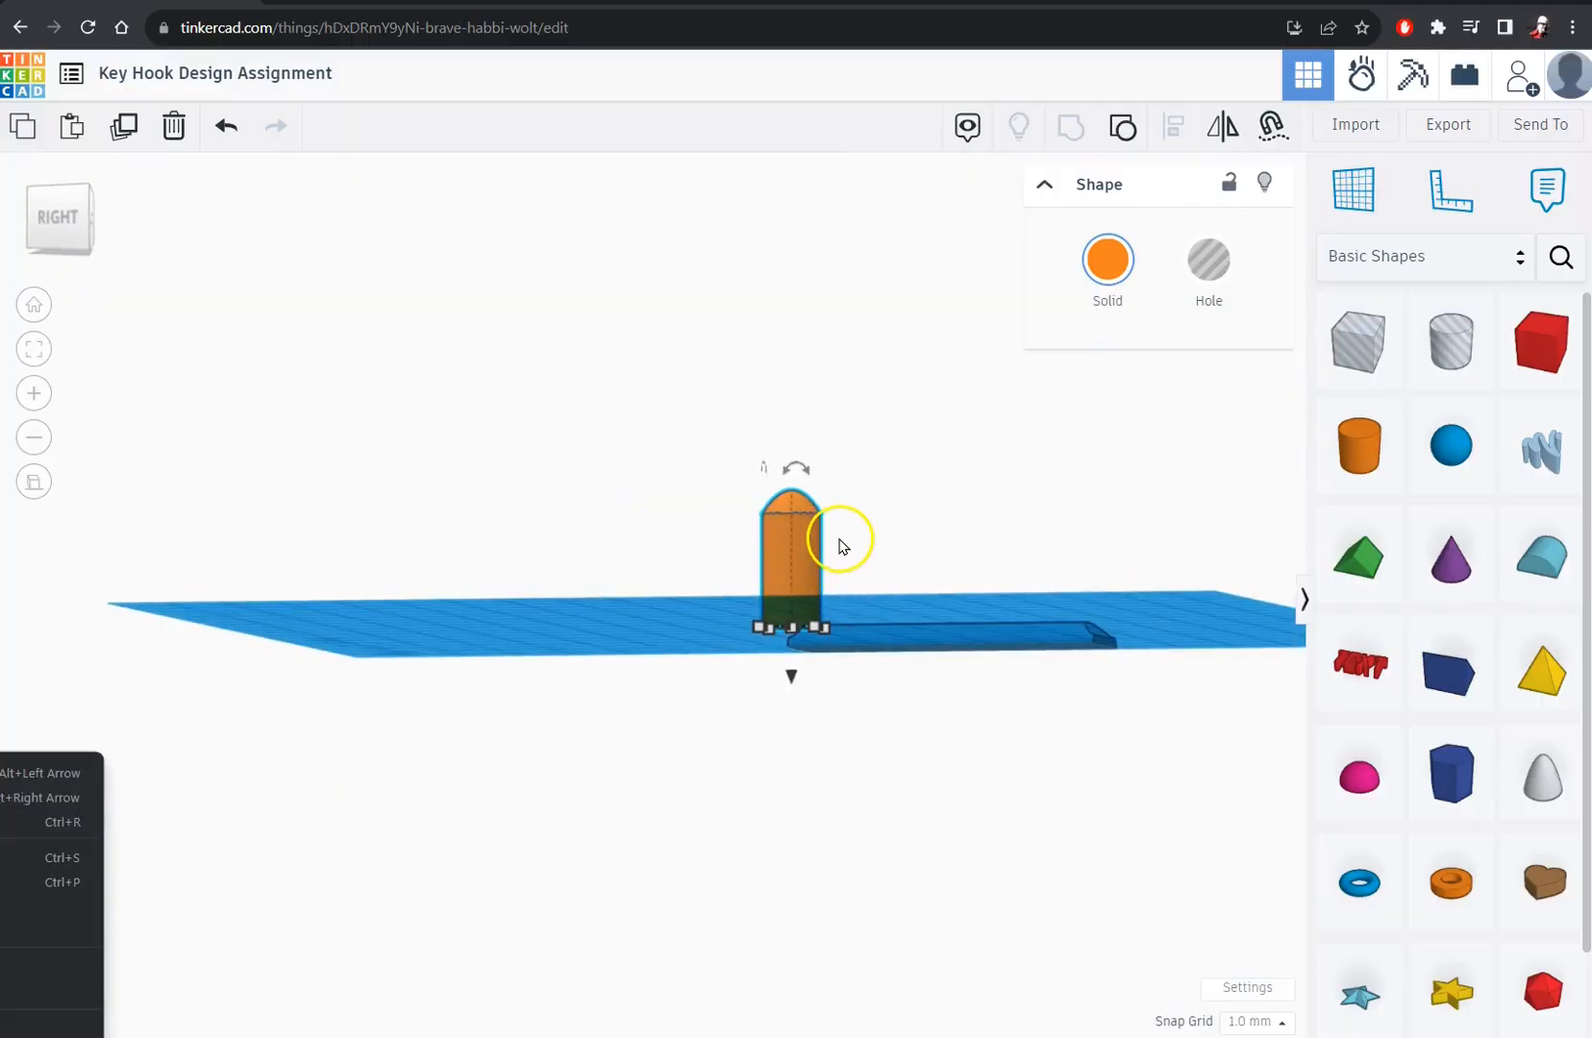
right_click_drag(462, 559, 937, 781)
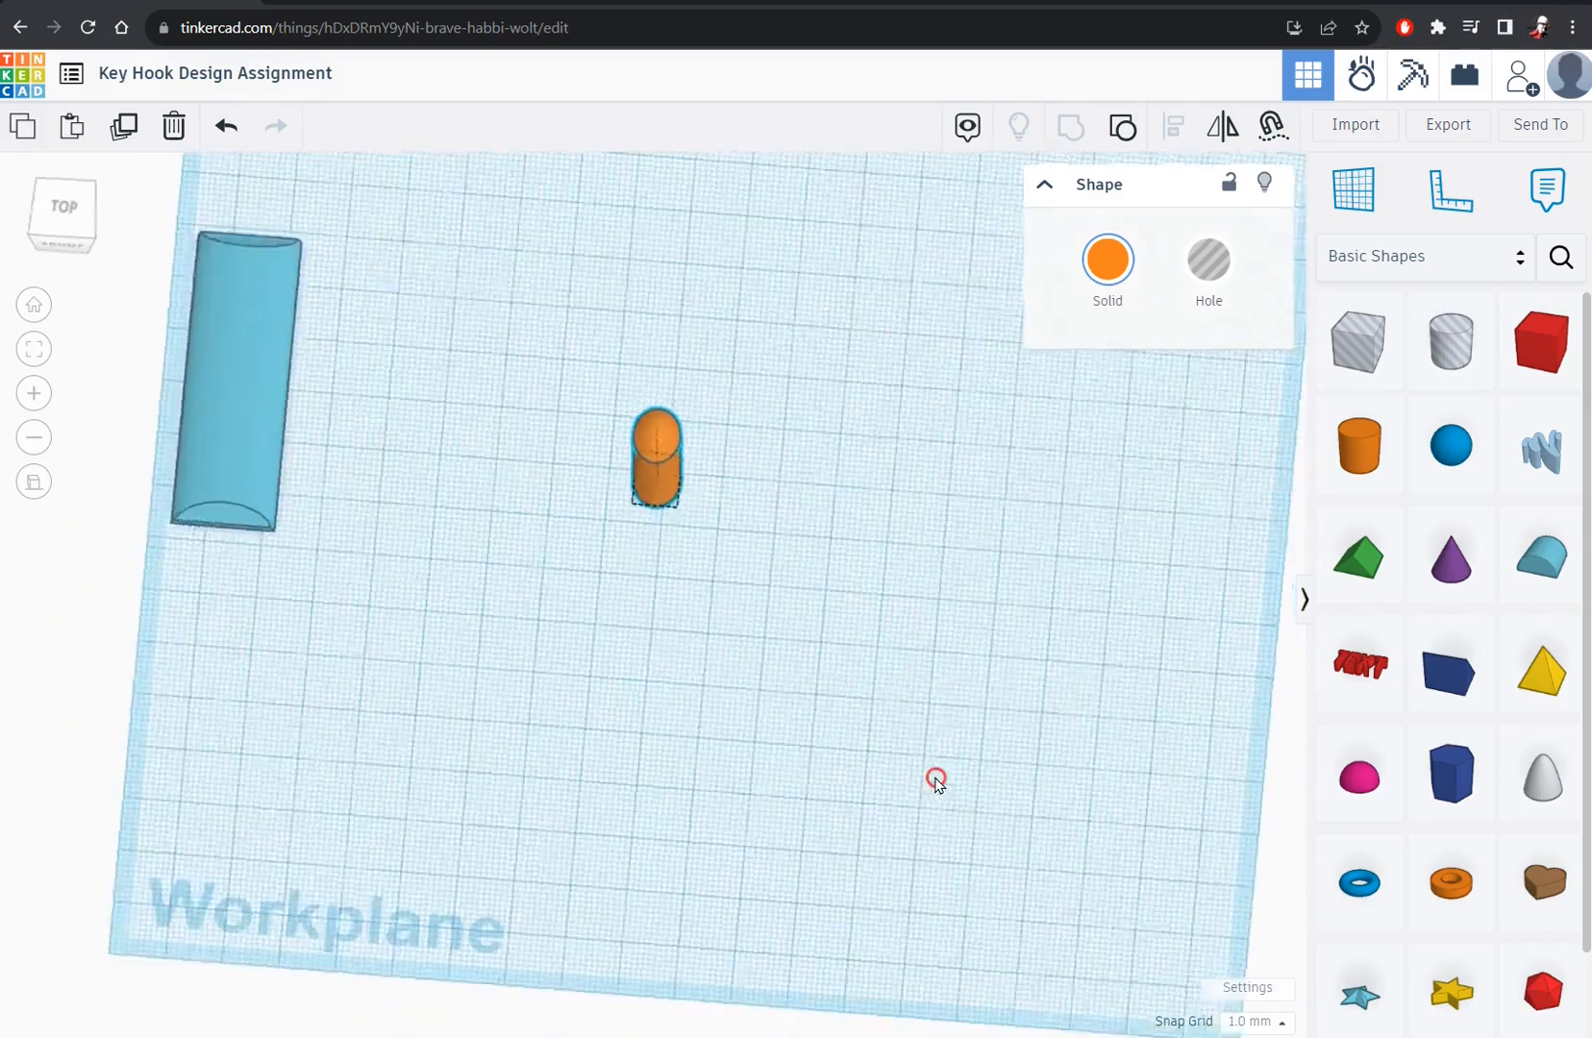
left_click_drag(1450, 337, 862, 630)
- Rotate the hole cylinder 90° so it lies on its side
right_click_drag(917, 765, 892, 543)
left_click_drag(851, 467, 856, 445)
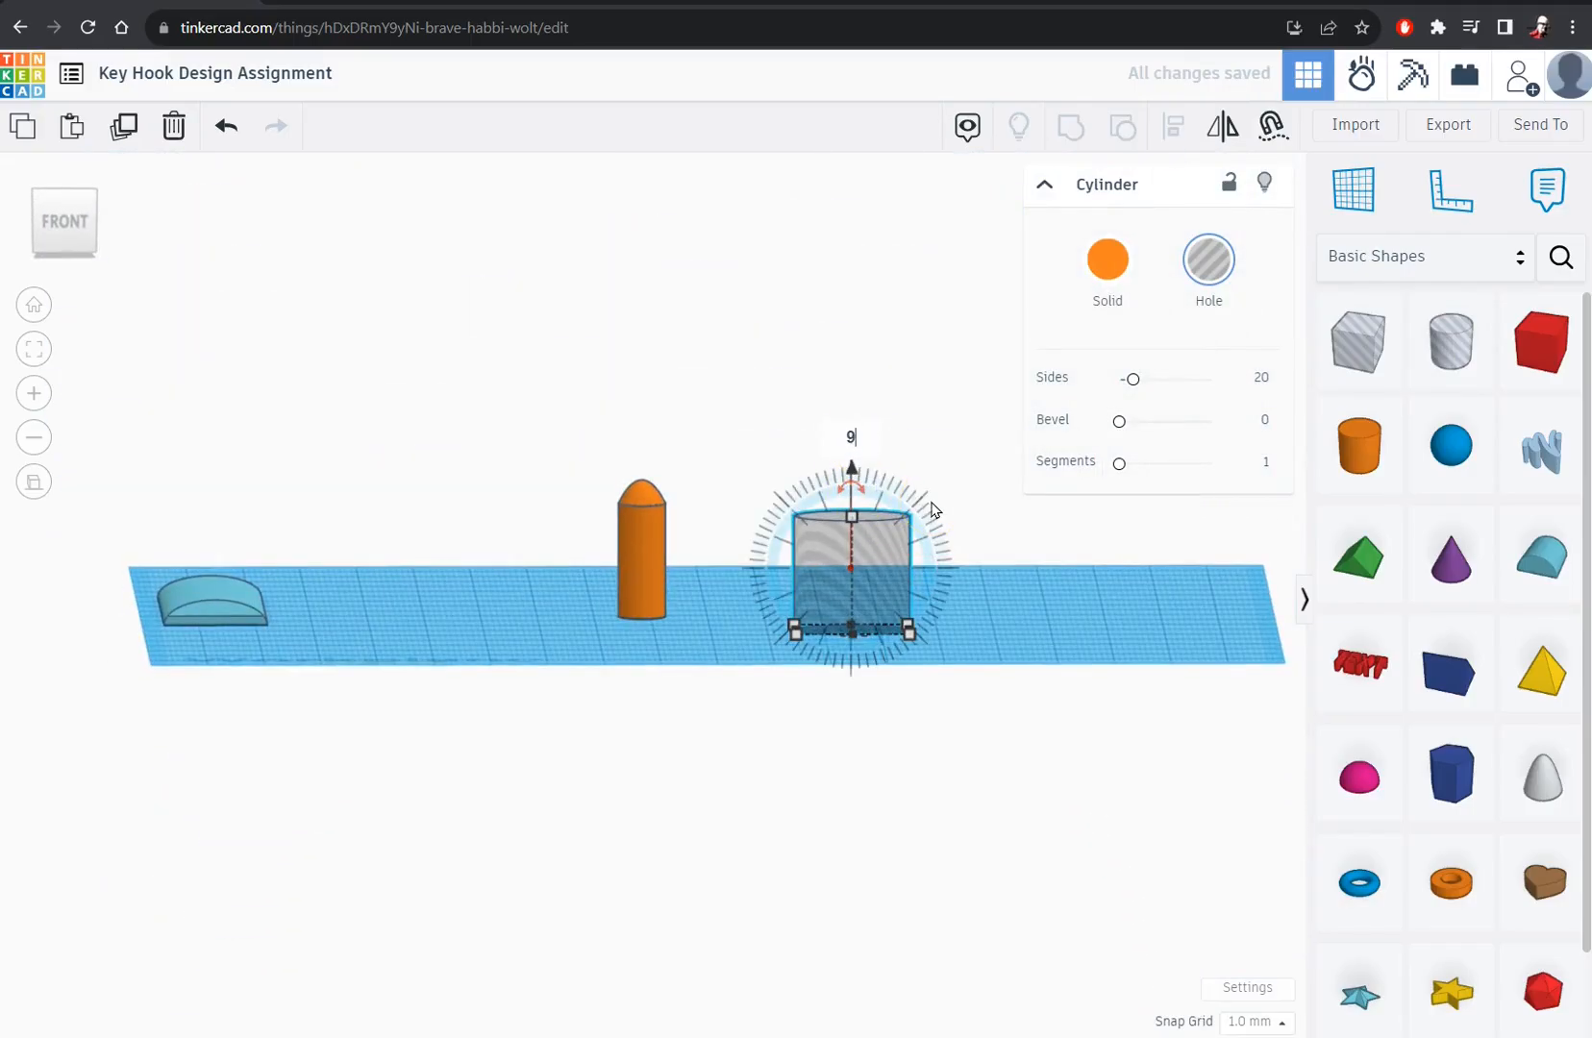
left_click(1014, 565)
key("Return")
- Set the height of the sideways hole cylinder to 10 mm
right_click_drag(1037, 609, 639, 666)
left_click(748, 666)
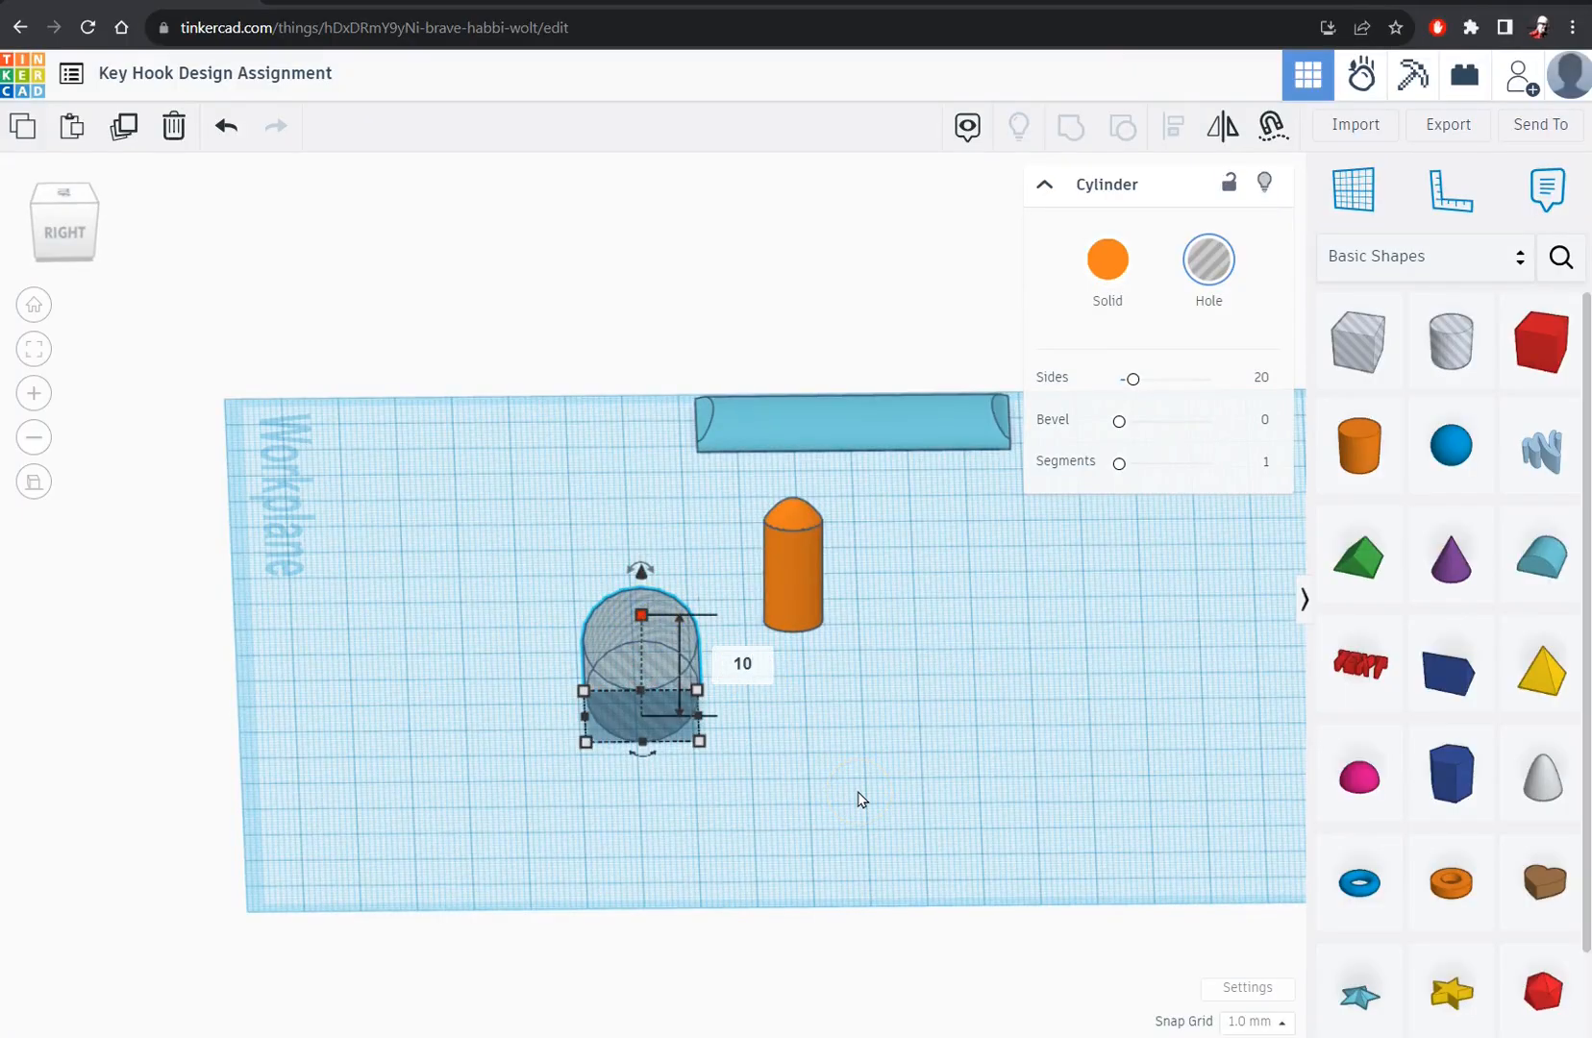
key("Return")
right_click_drag(759, 870, 540, 703)
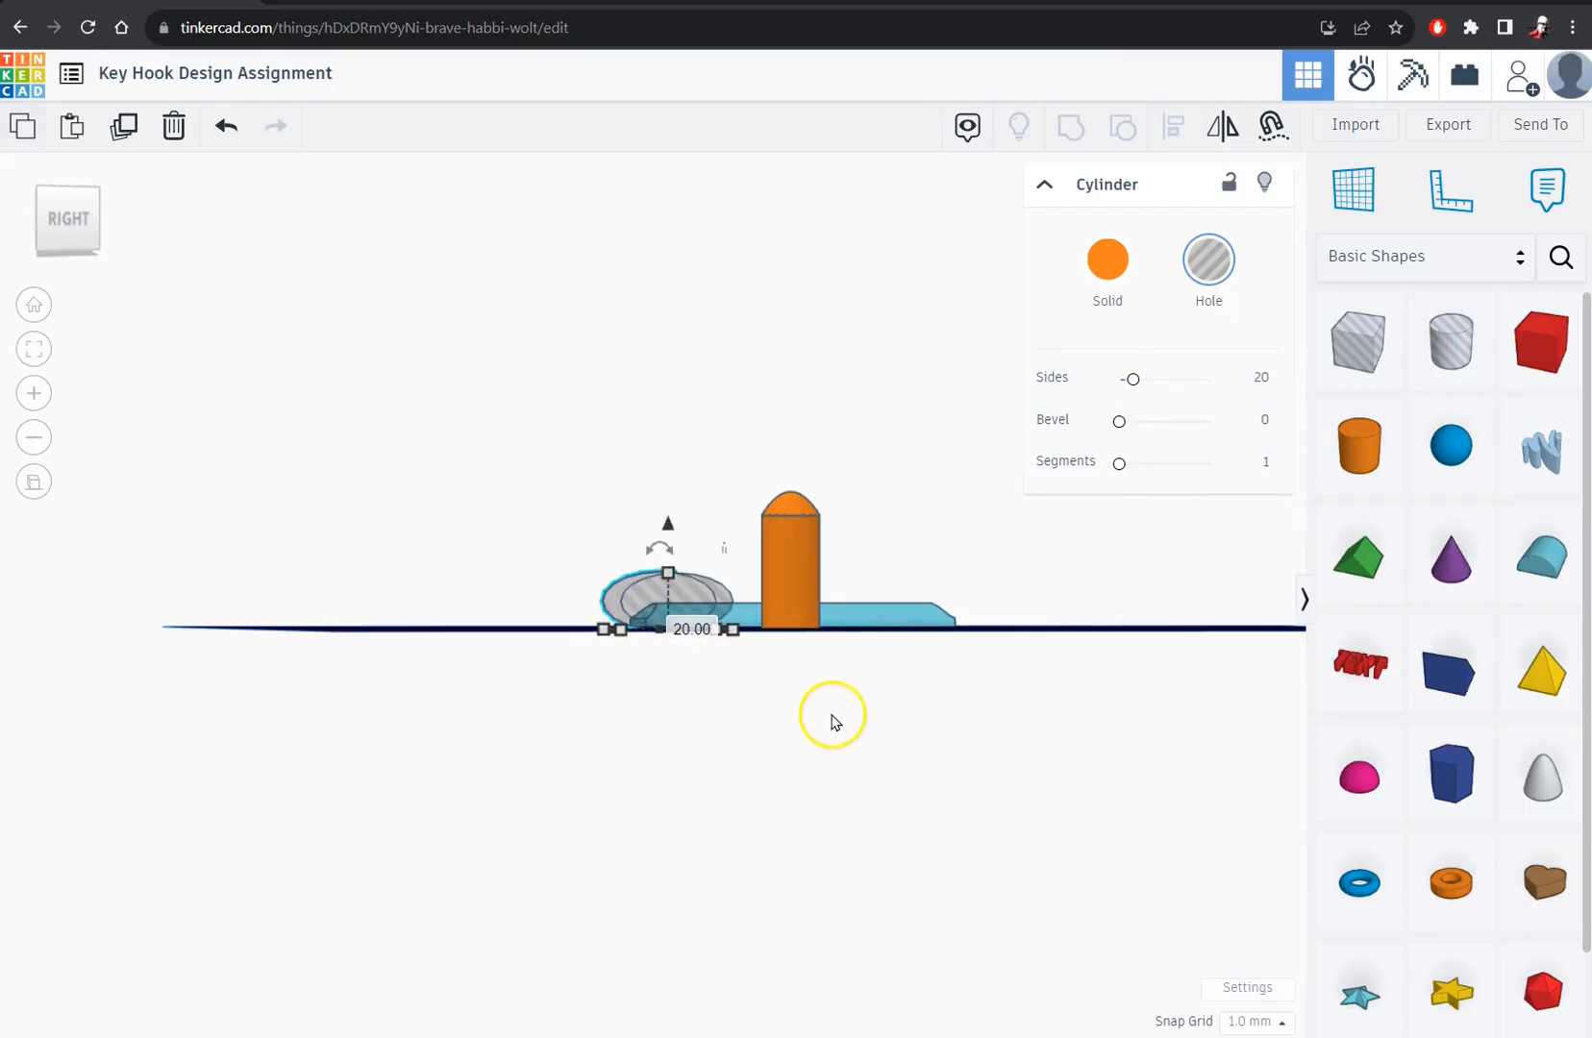
- Raise the sideways hole cylinder 6 mm above the workplane and move it against the side of the grouped post
right_click_drag(870, 717, 793, 721)
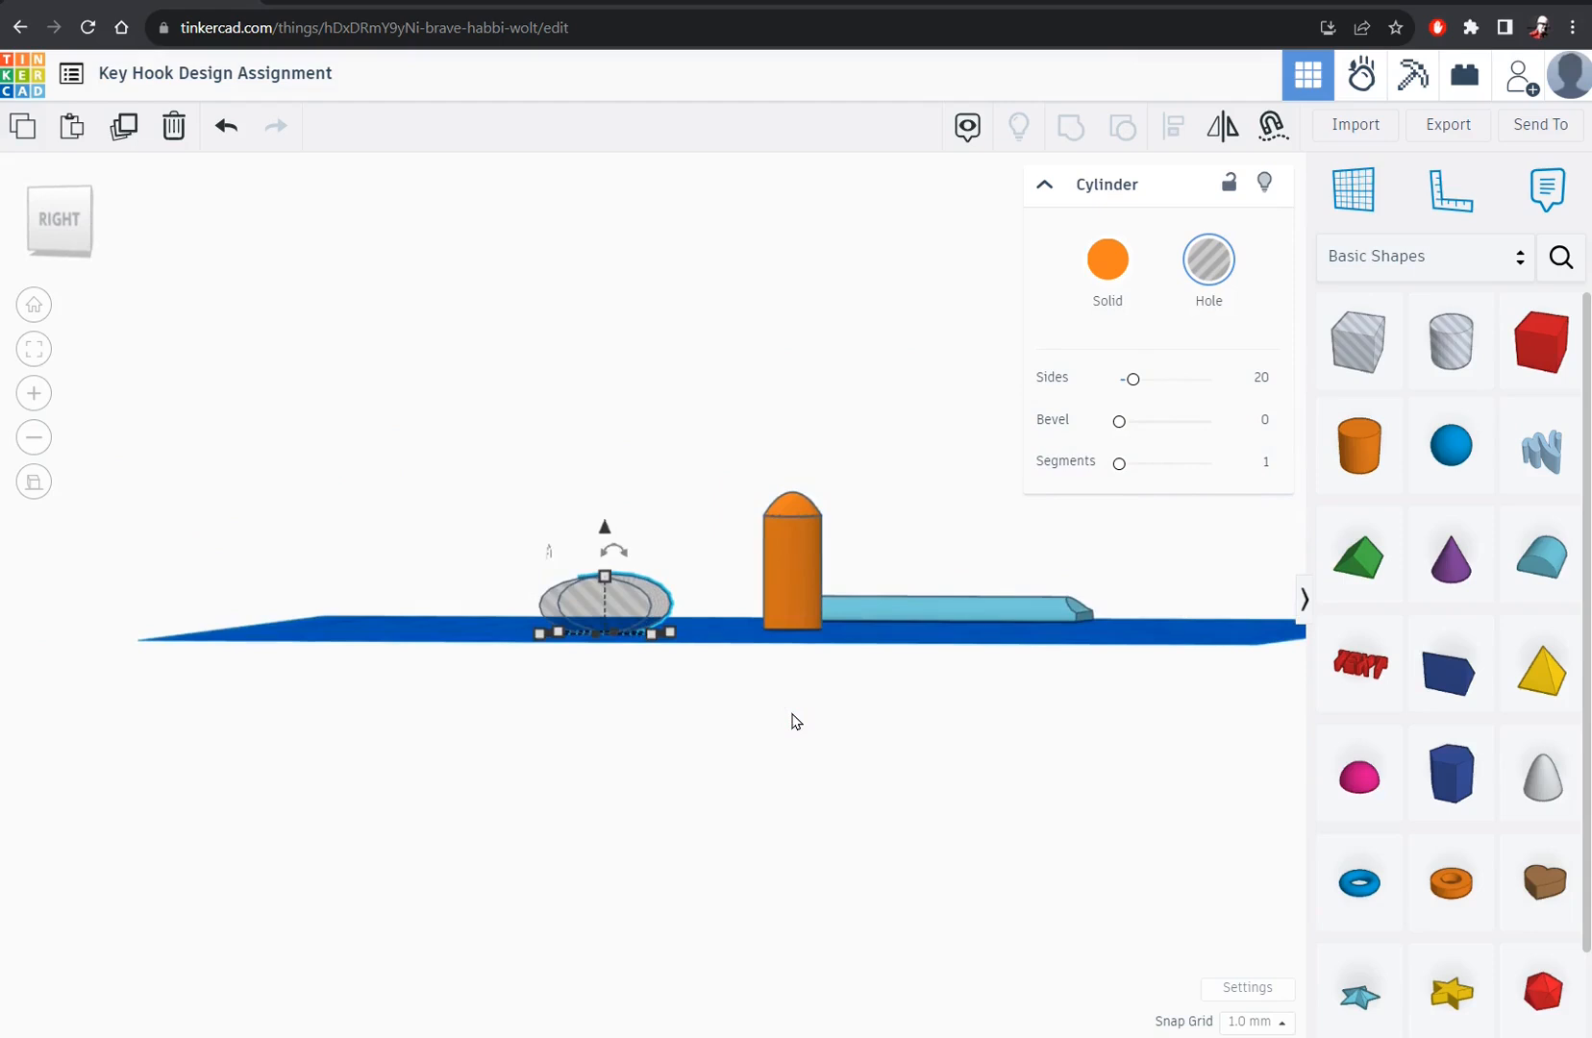
key("ctrl+Up")
key("ctrl+Up")
key("ctrl+Up")
key("ctrl+Up")
key("ctrl+Up")
key("ctrl+Up")
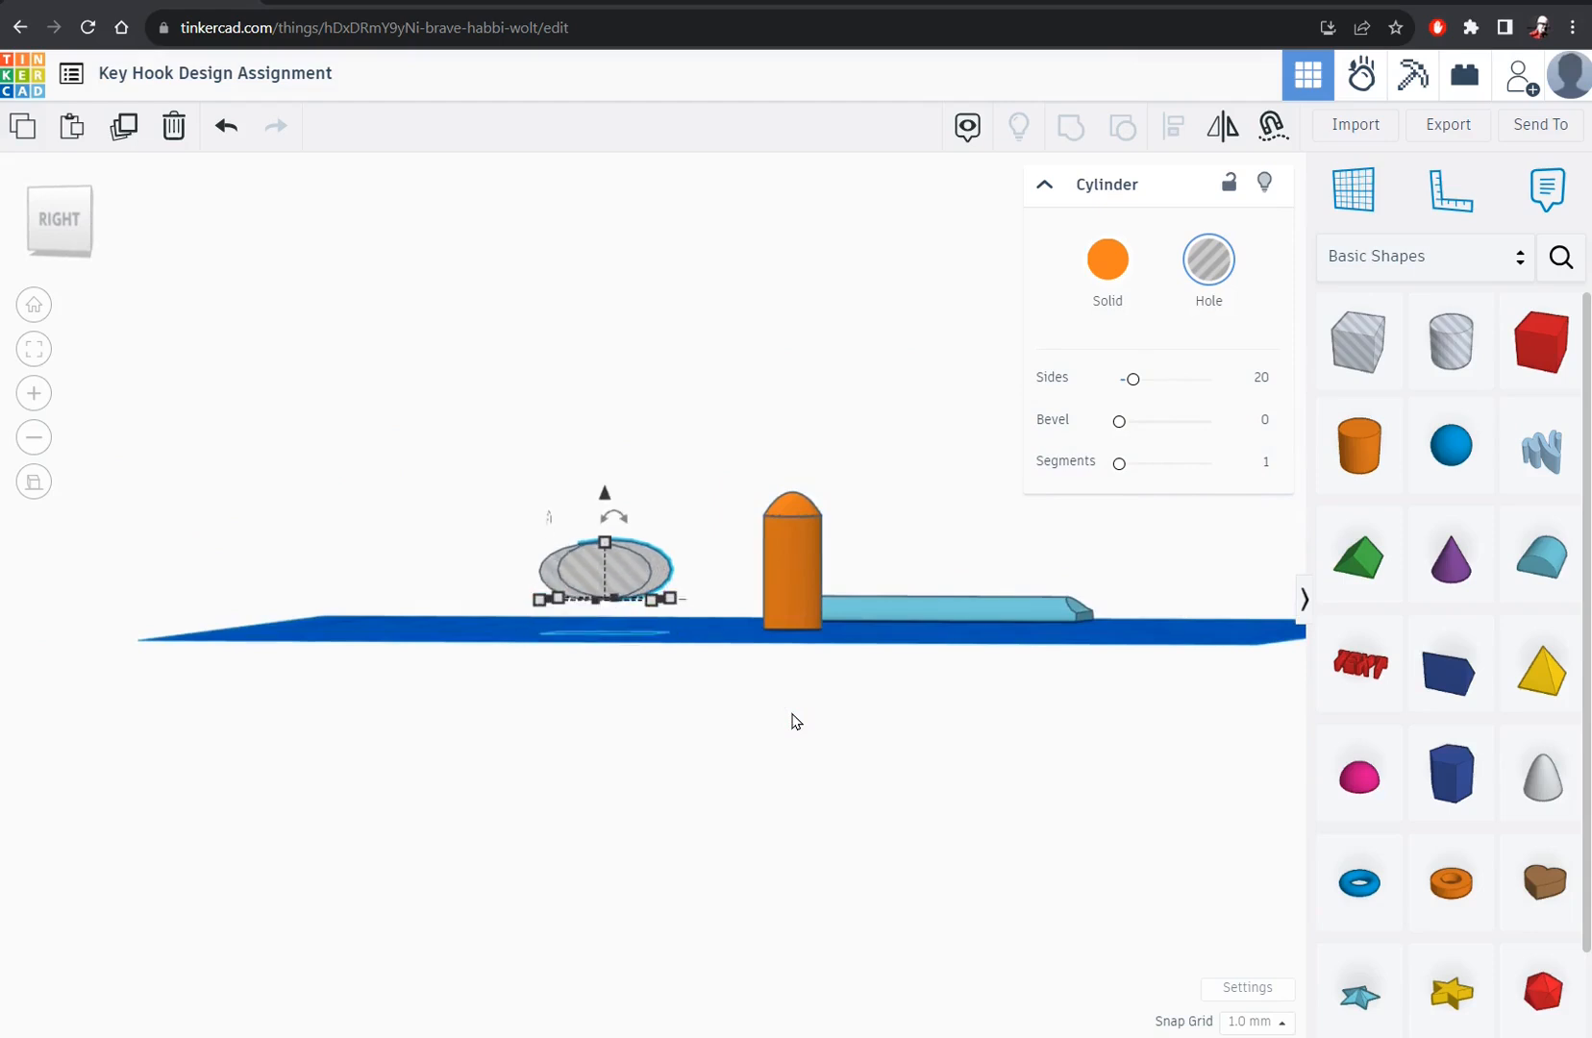
right_click_drag(501, 712, 679, 1005)
left_click_drag(831, 725, 785, 416)
- Make the orange grouped post transparent
left_click(724, 491)
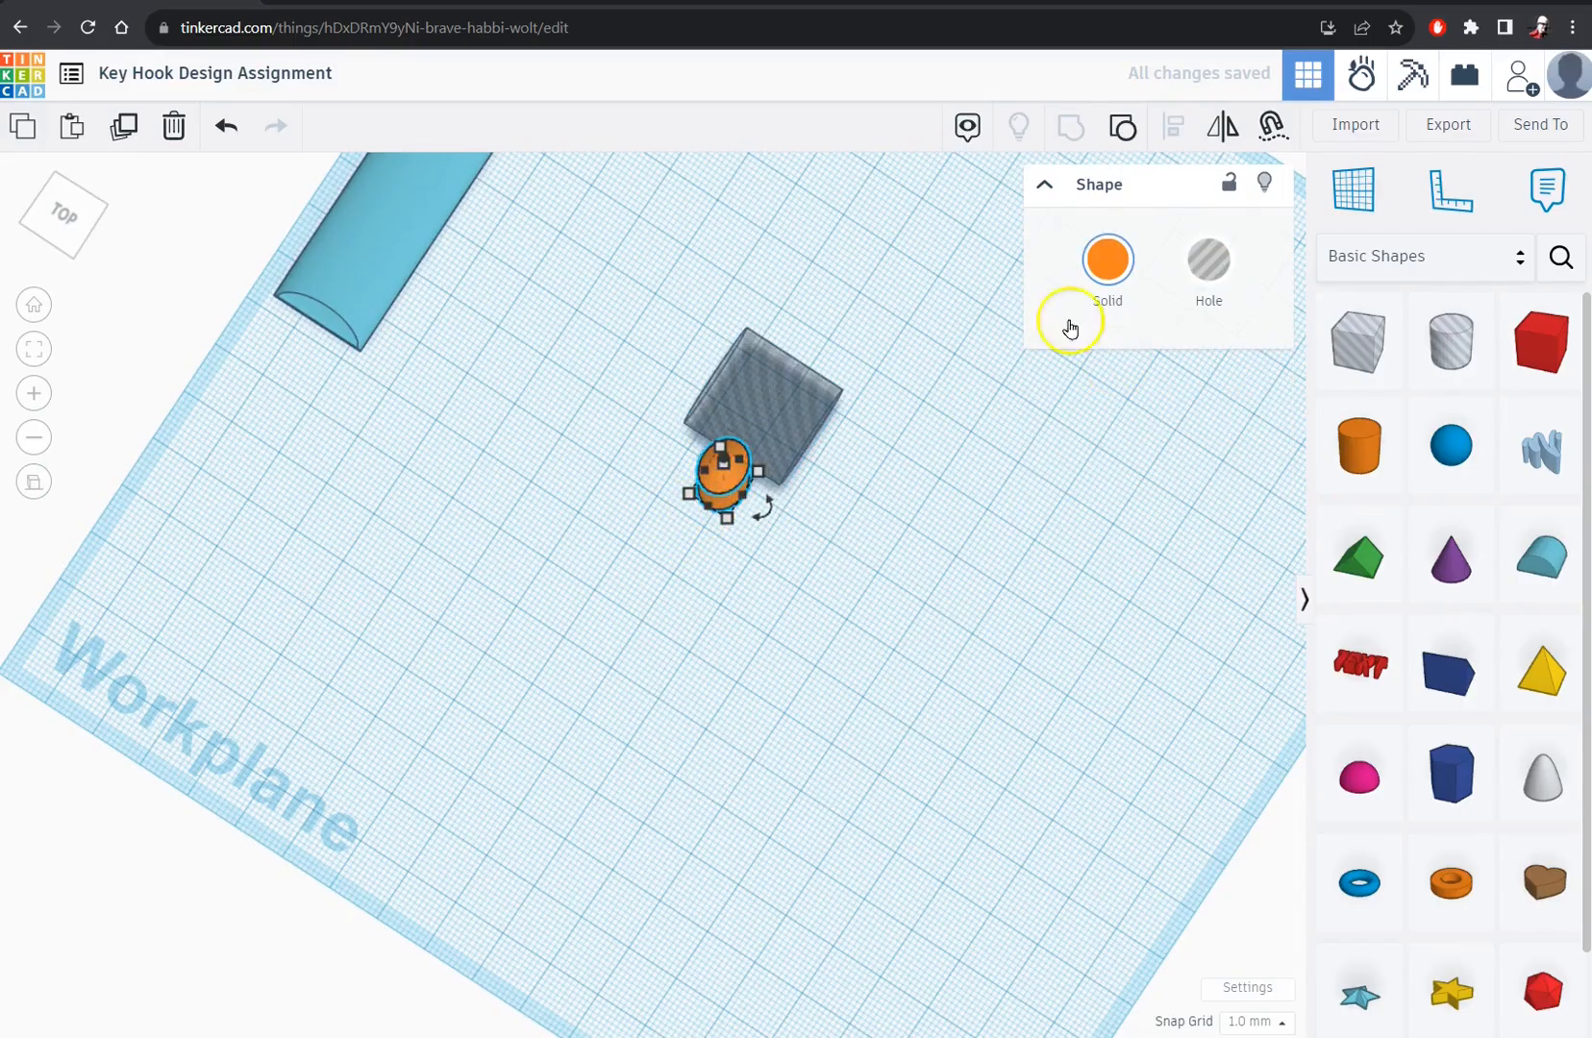
left_click(1108, 259)
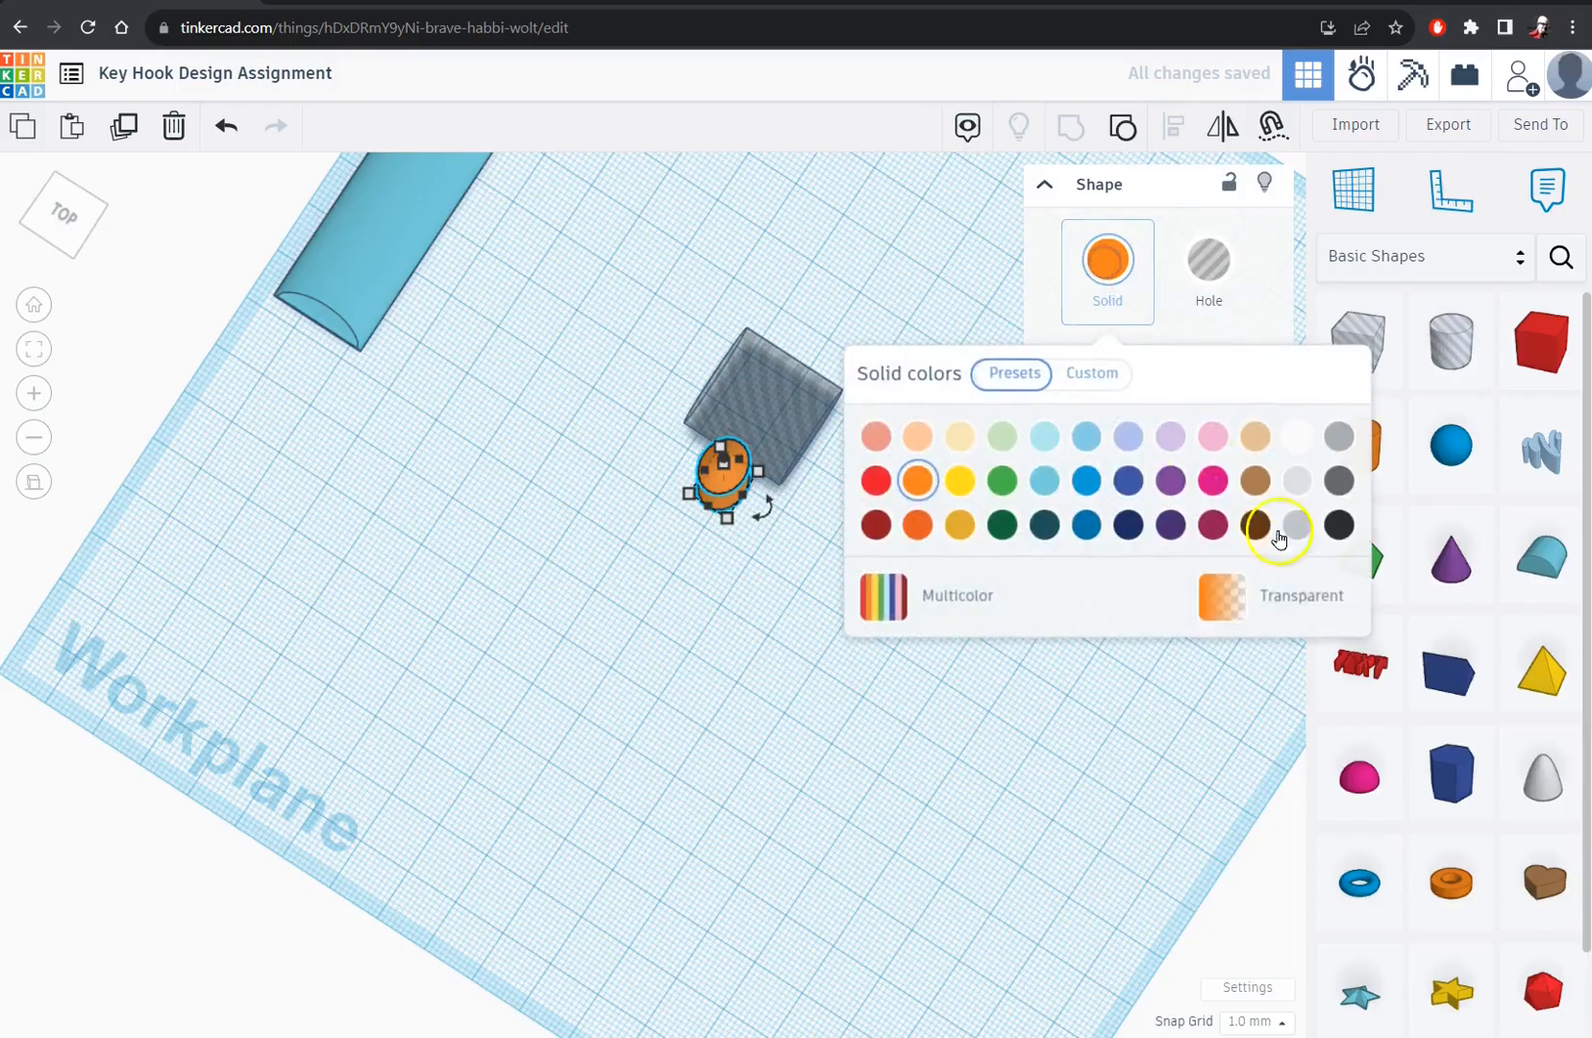
left_click(1279, 601)
left_click(912, 827)
- Nudge the hole cylinder 1 mm down and 1 mm toward the post so it cuts into the post's side
right_click_drag(999, 811, 804, 502)
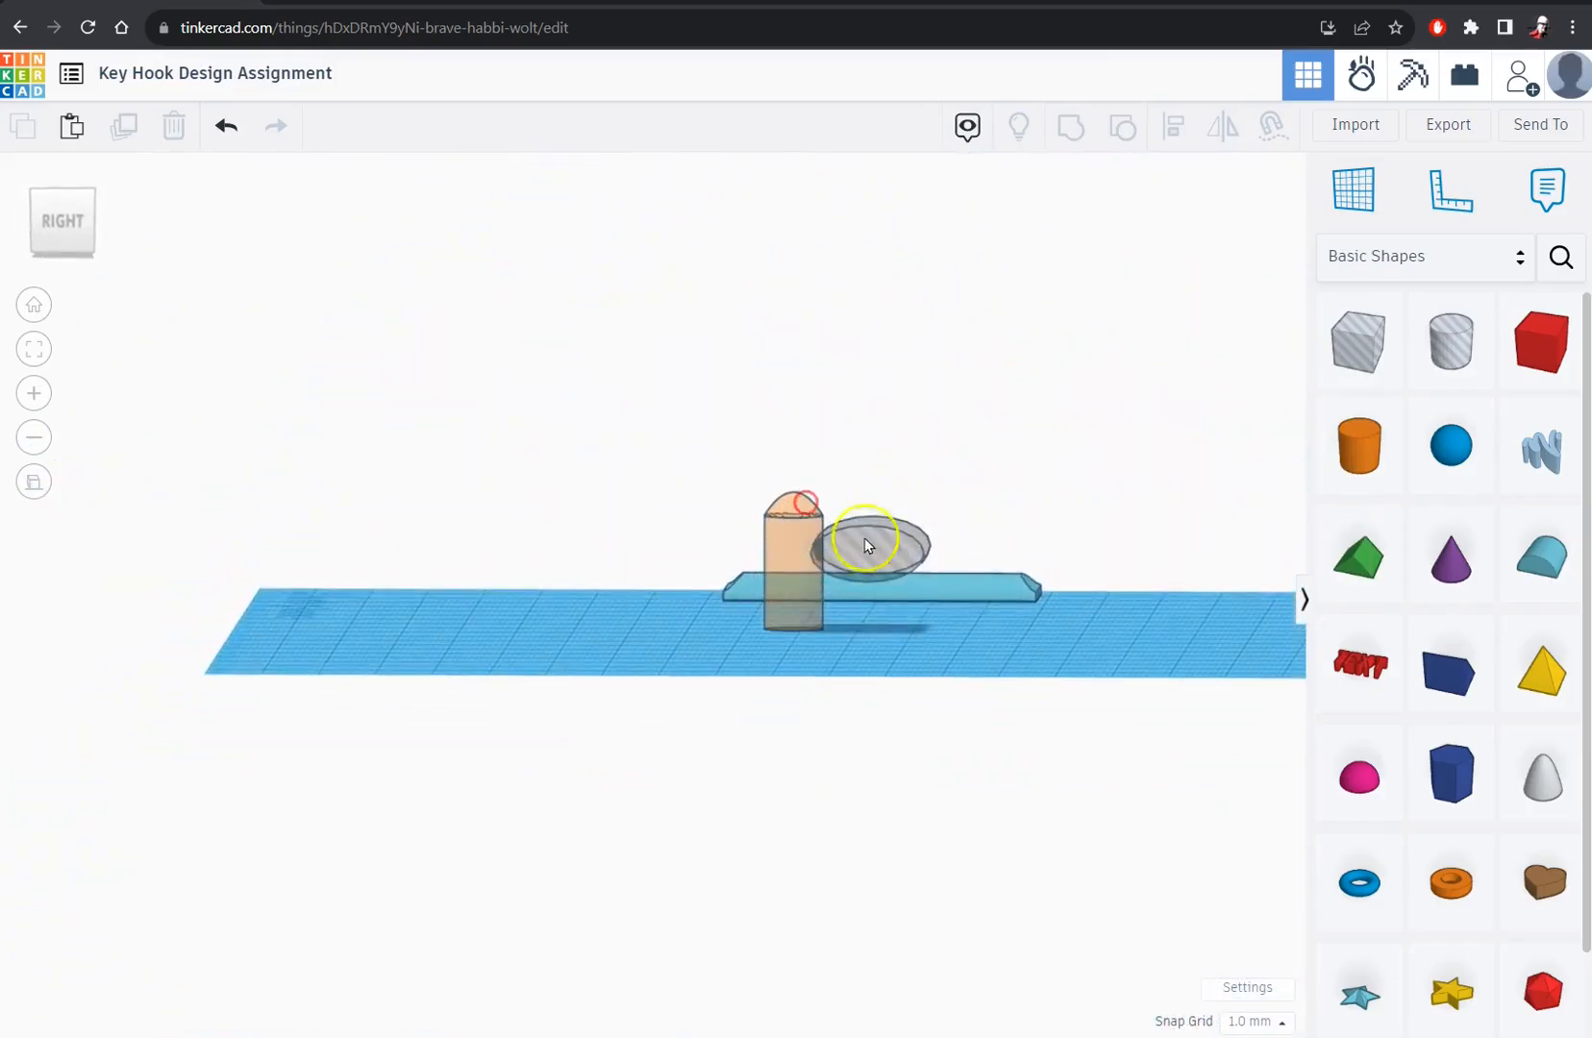
left_click(883, 559)
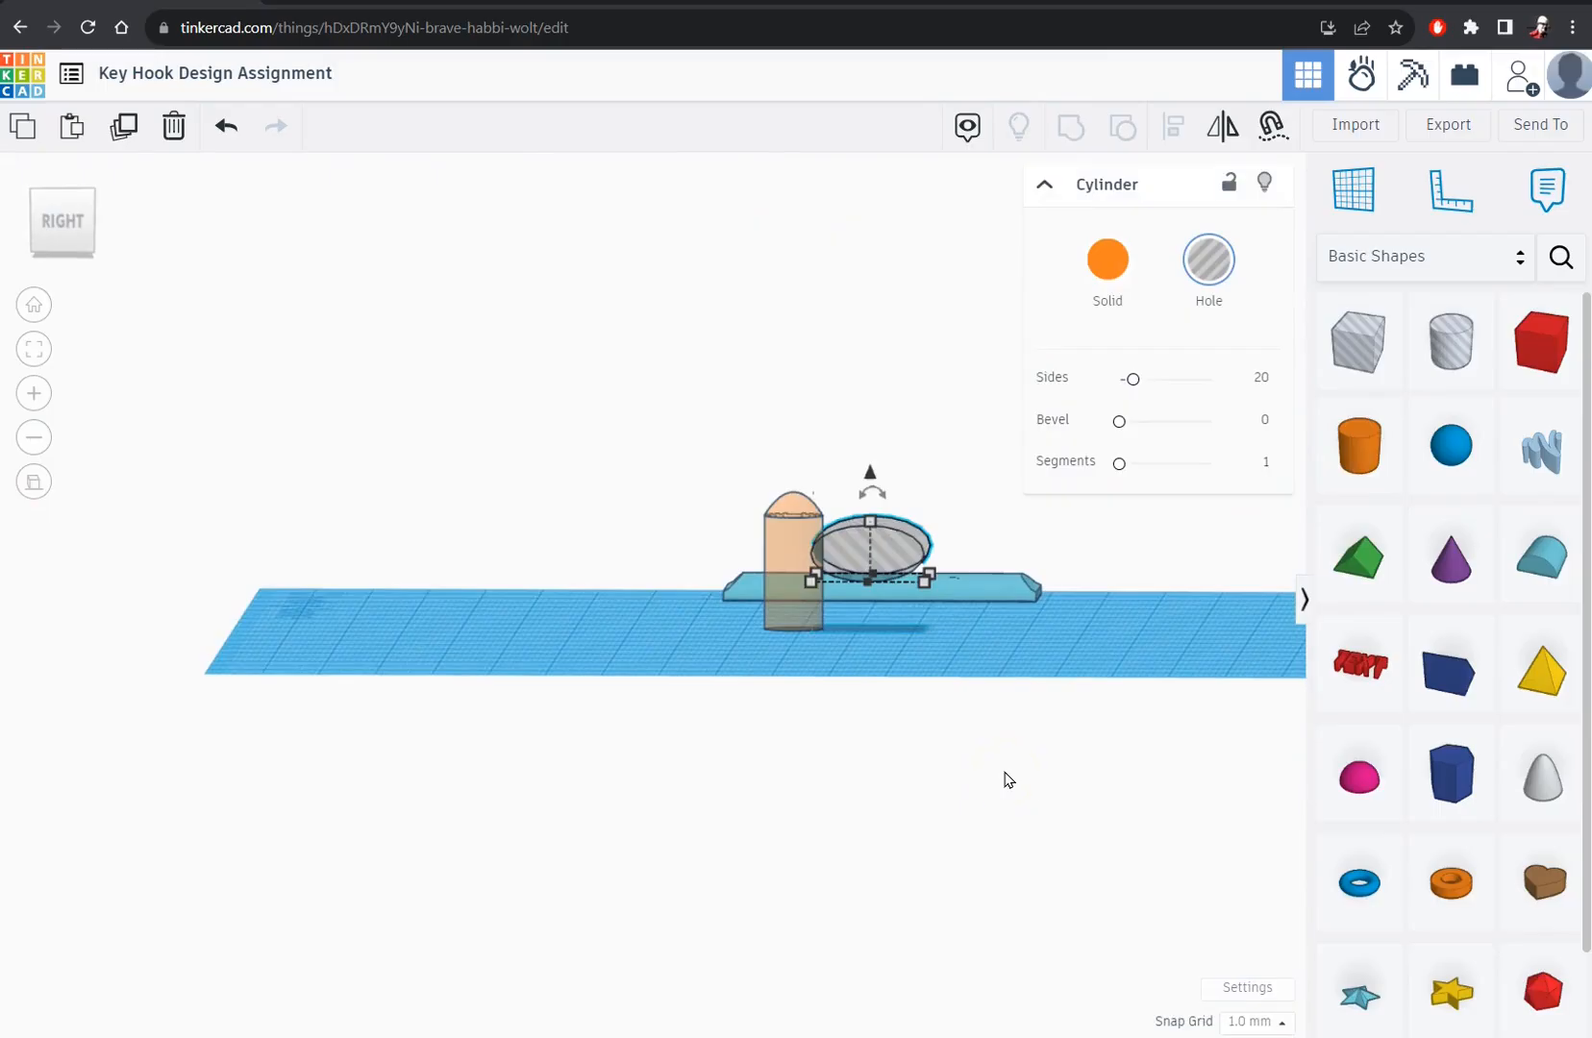
key("ctrl+Down")
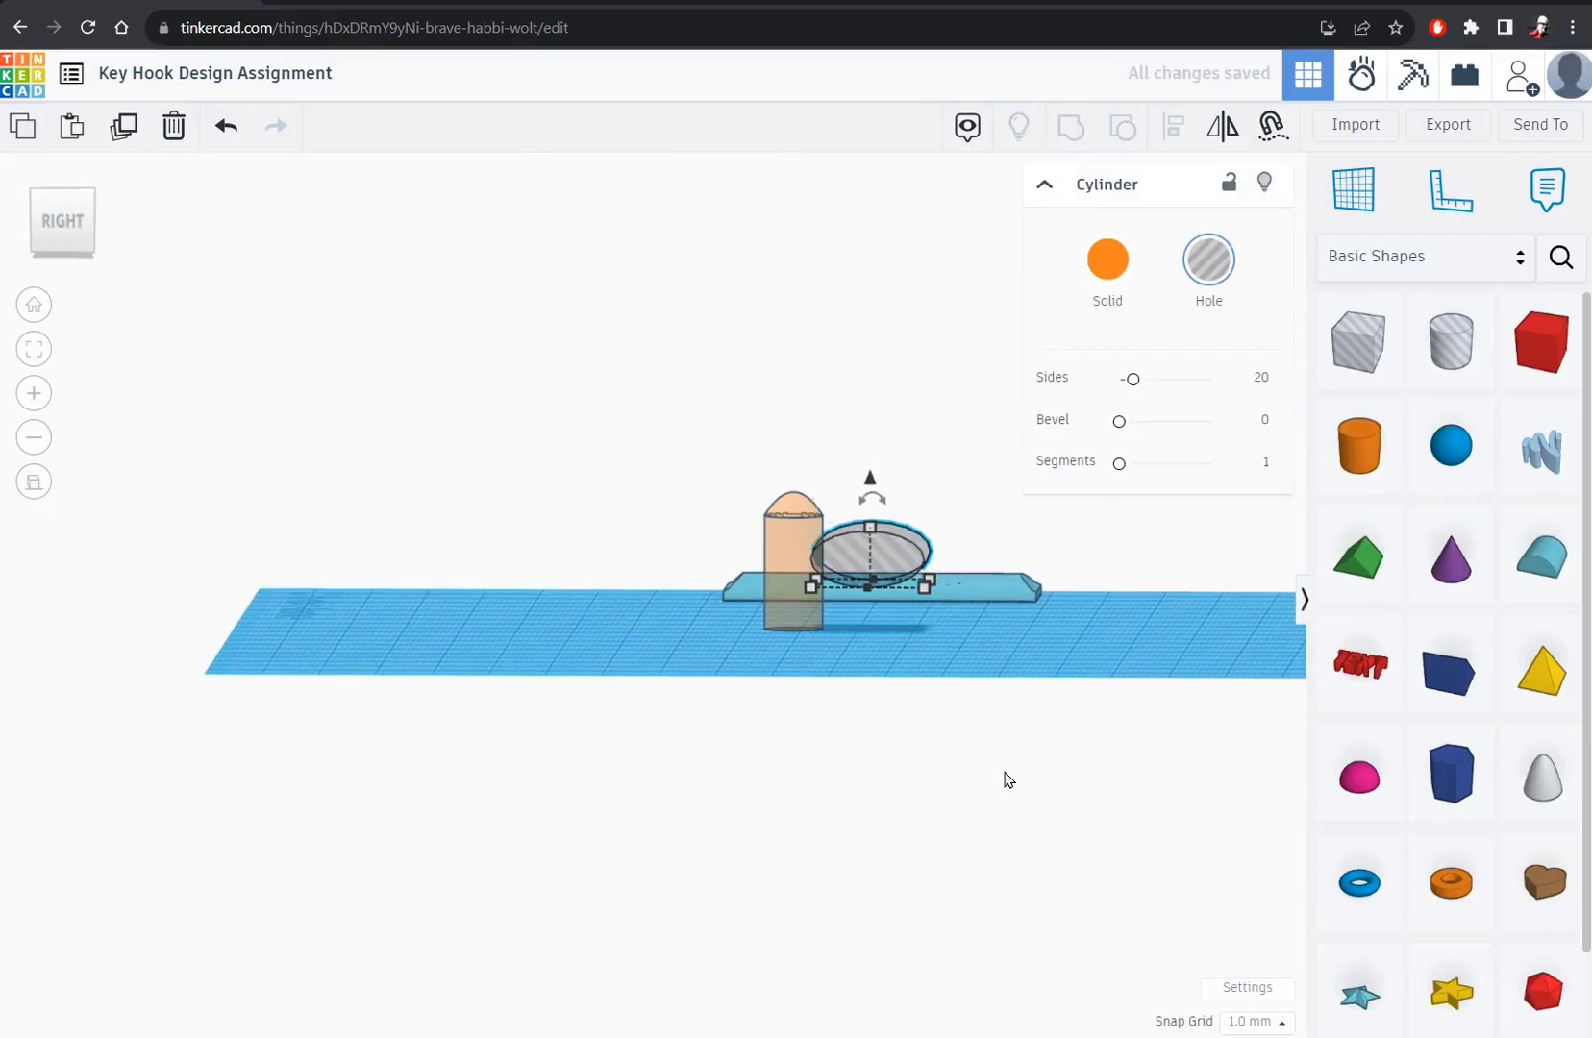
key("Left")
- Group the post with the overlapping hole cylinder to cut a rounded notch in the post's side
right_click_drag(1009, 807, 946, 979)
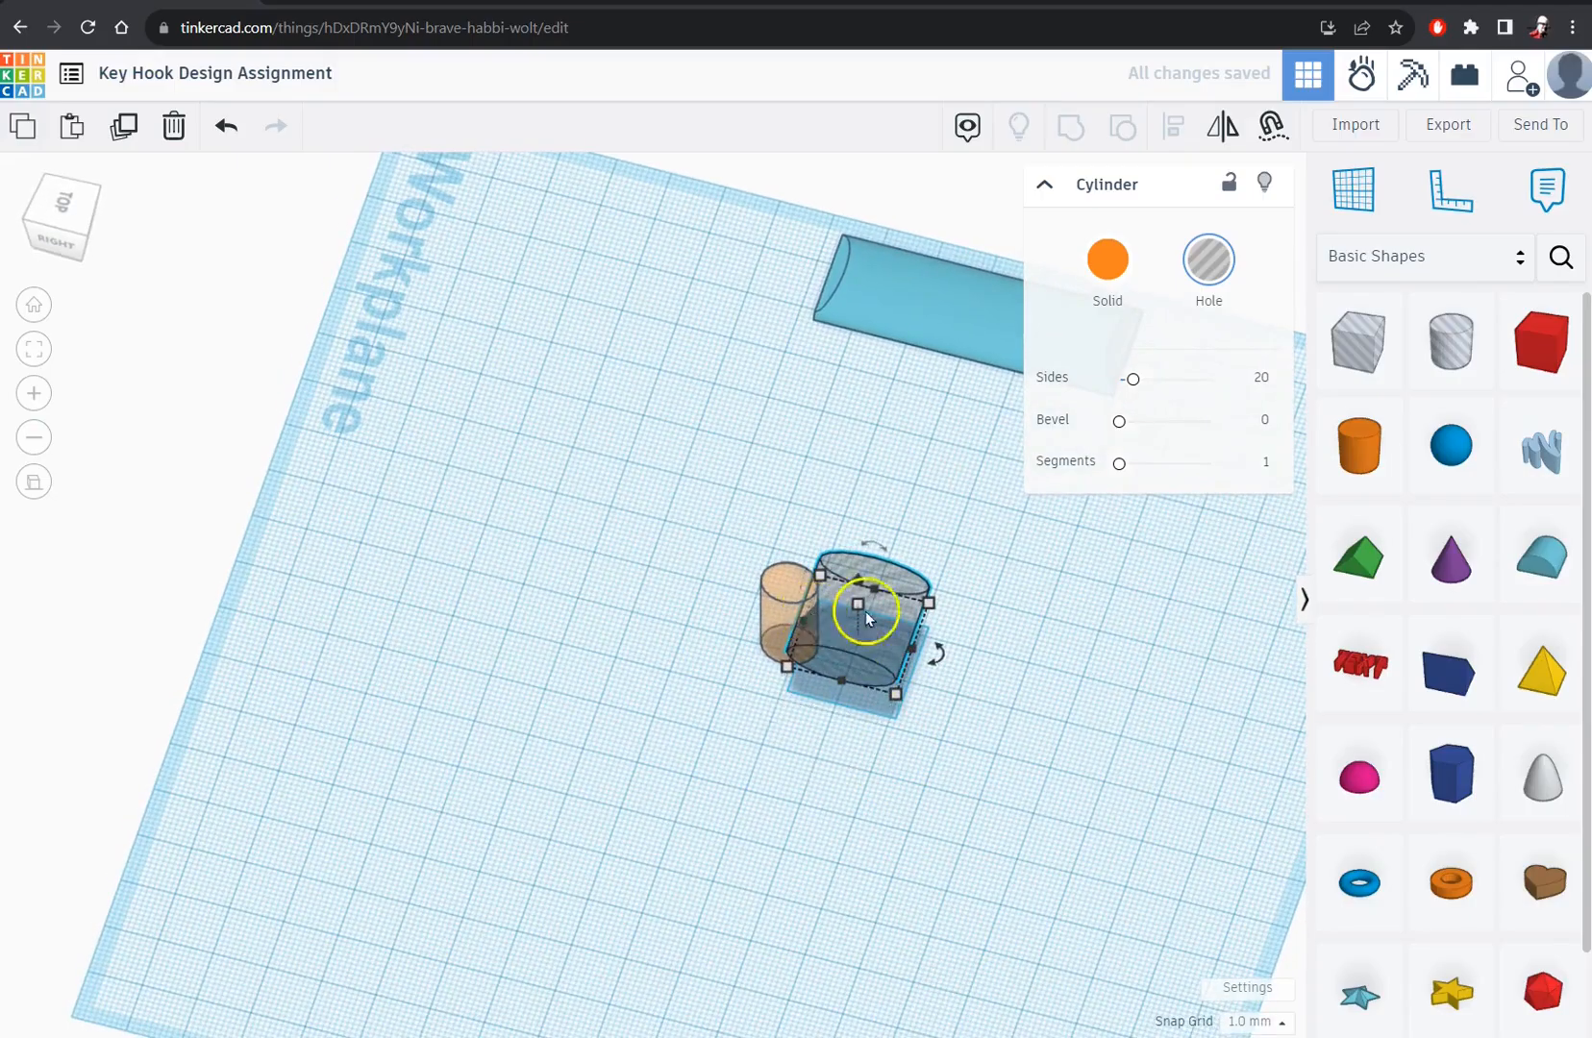
left_click_drag(693, 487, 961, 747)
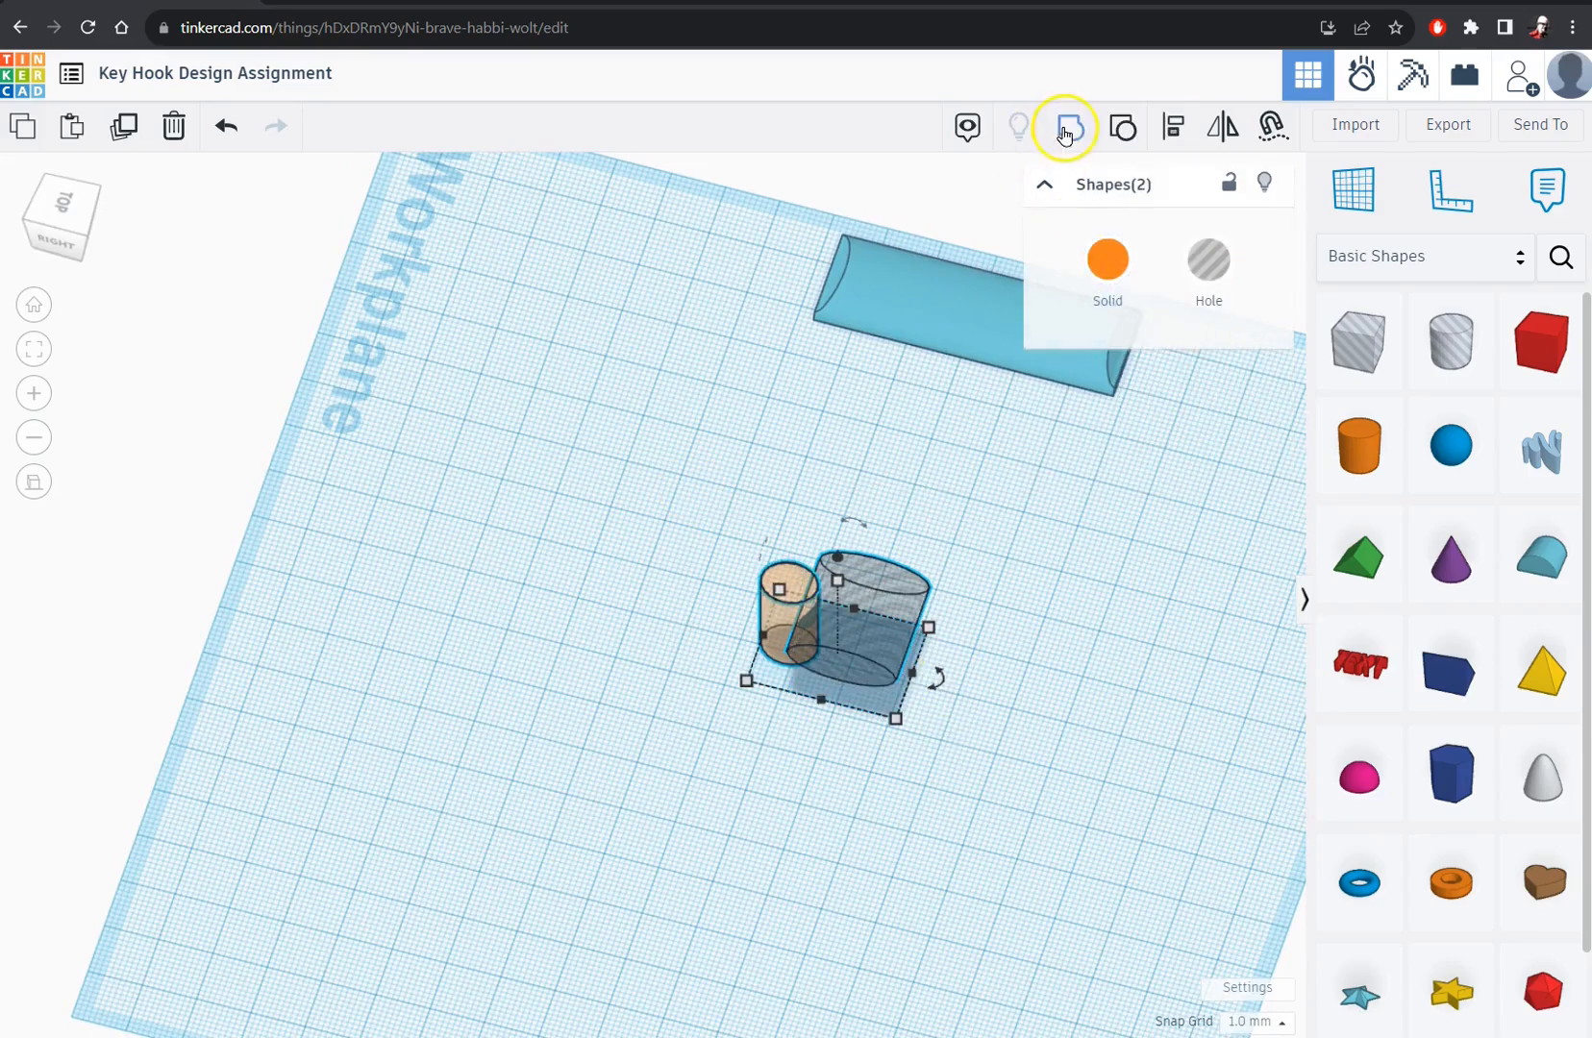
left_click(1069, 134)
- Move the notched post onto the blue roof body near one of its short ends
right_click_drag(584, 780, 1105, 901)
left_click_drag(209, 500, 516, 449)
left_click_drag(634, 463, 519, 498)
left_click(681, 558)
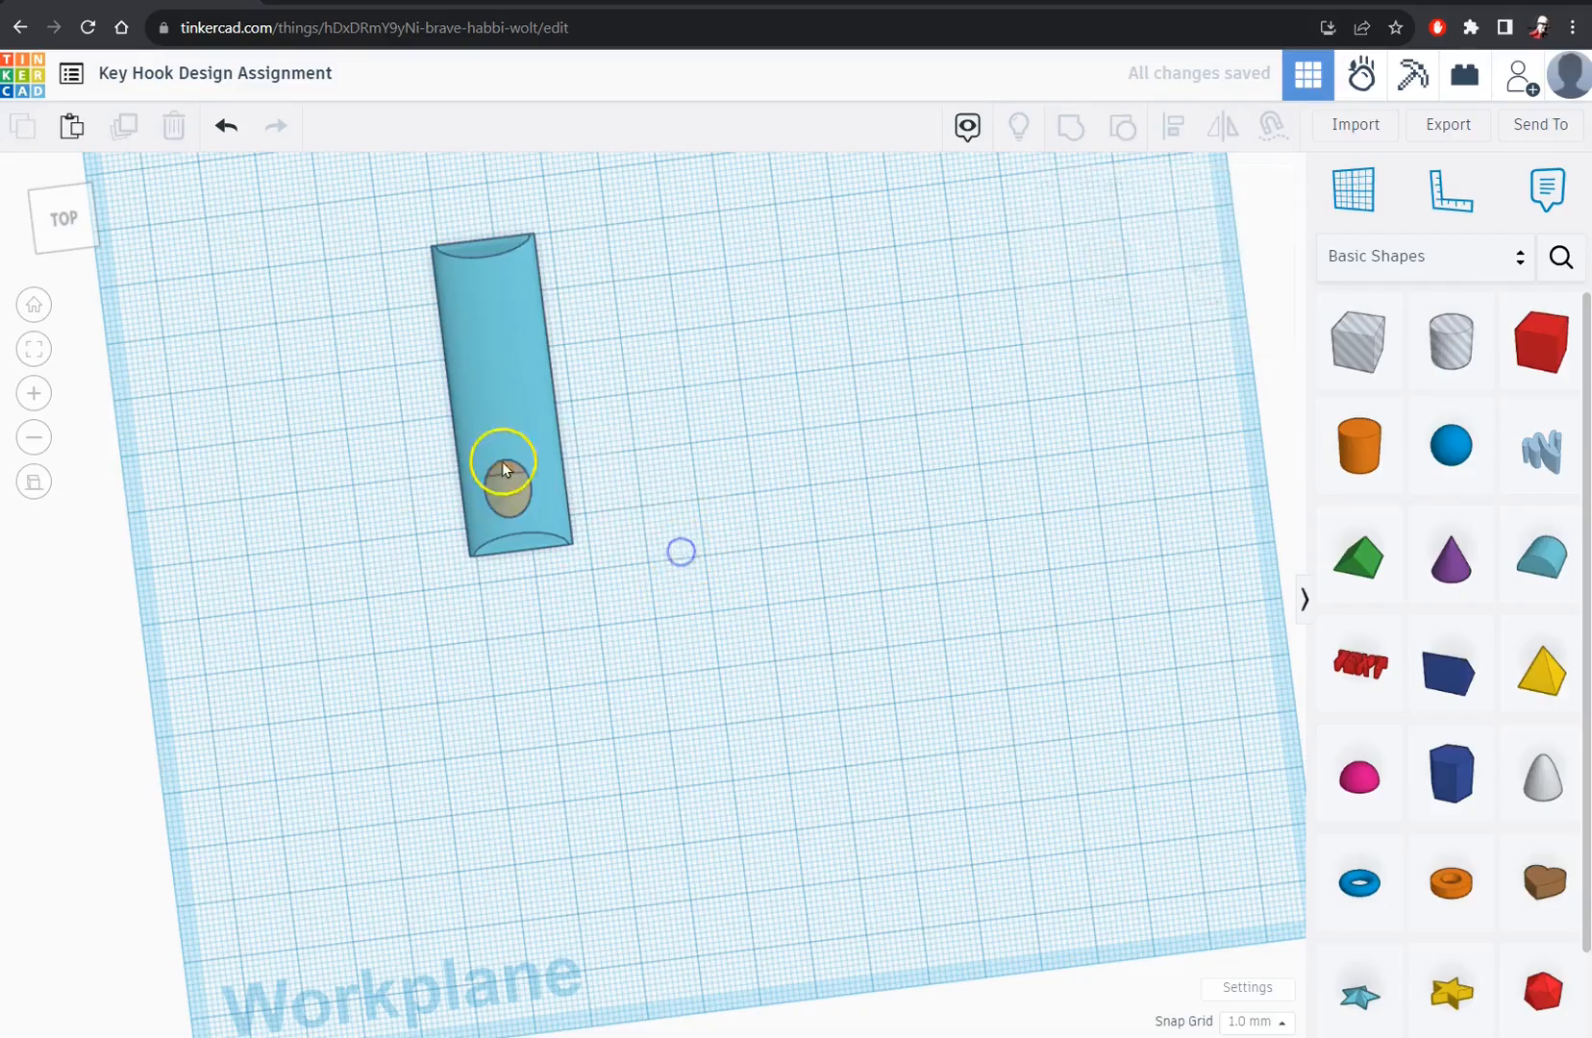
left_click_drag(519, 492, 503, 499)
left_click(372, 543)
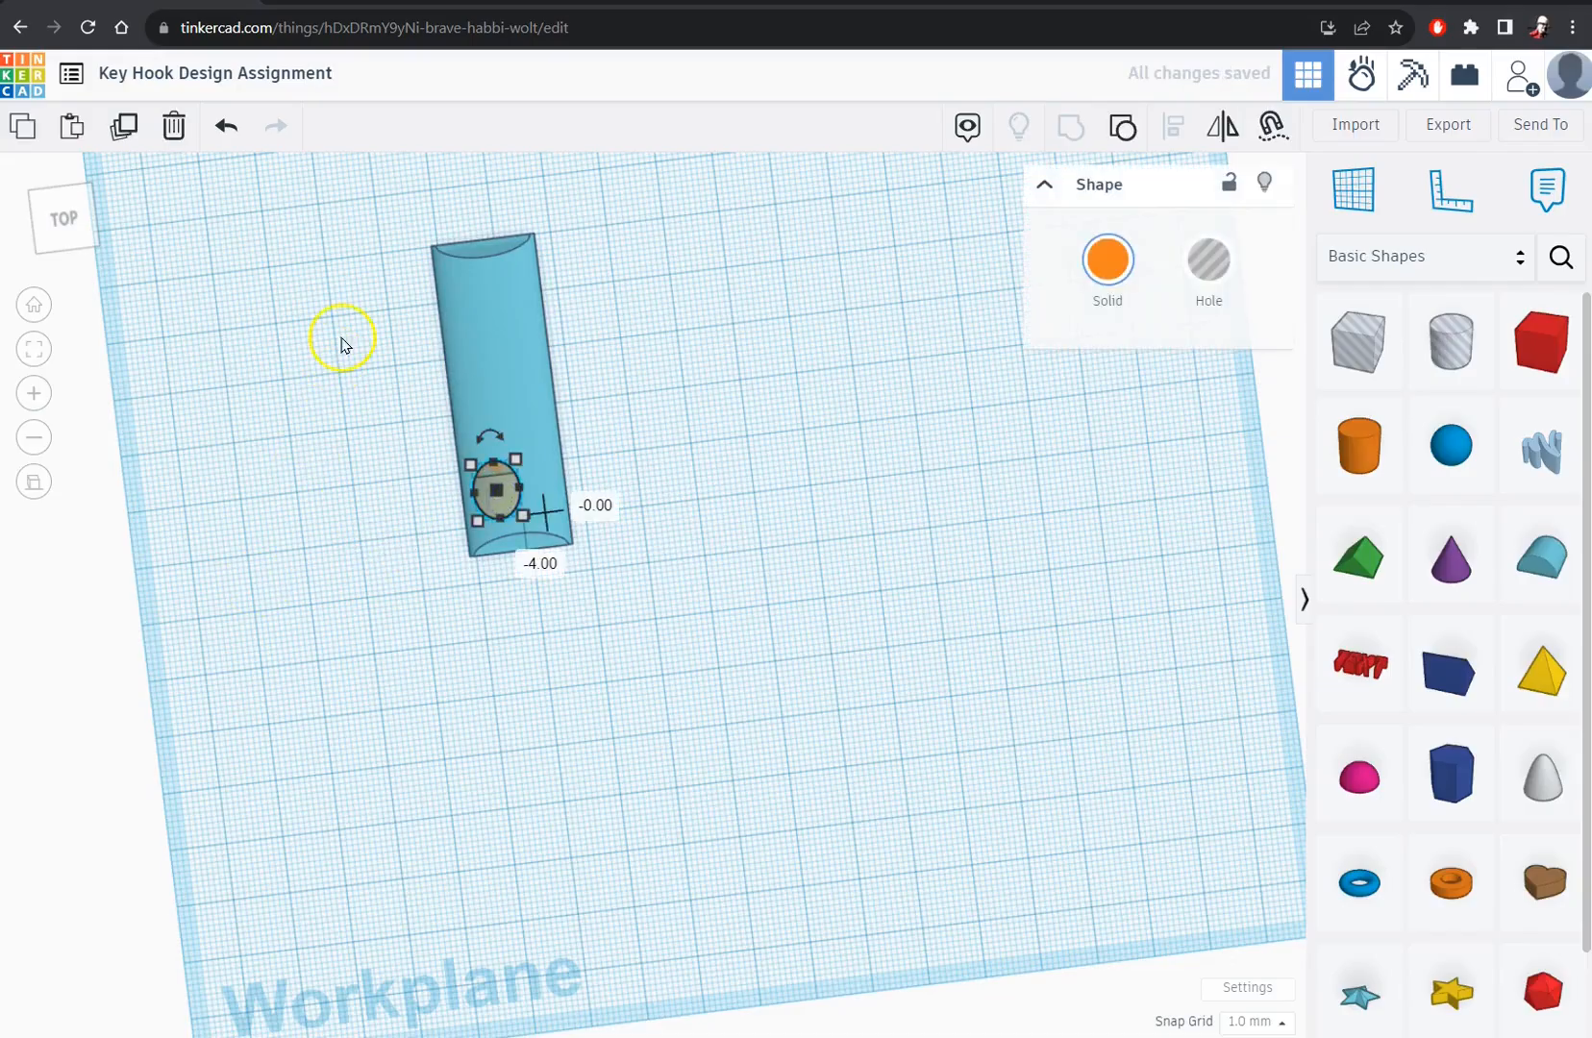
- Align the notched post and the roof body to the centre across the body's width
left_click_drag(330, 199, 679, 630)
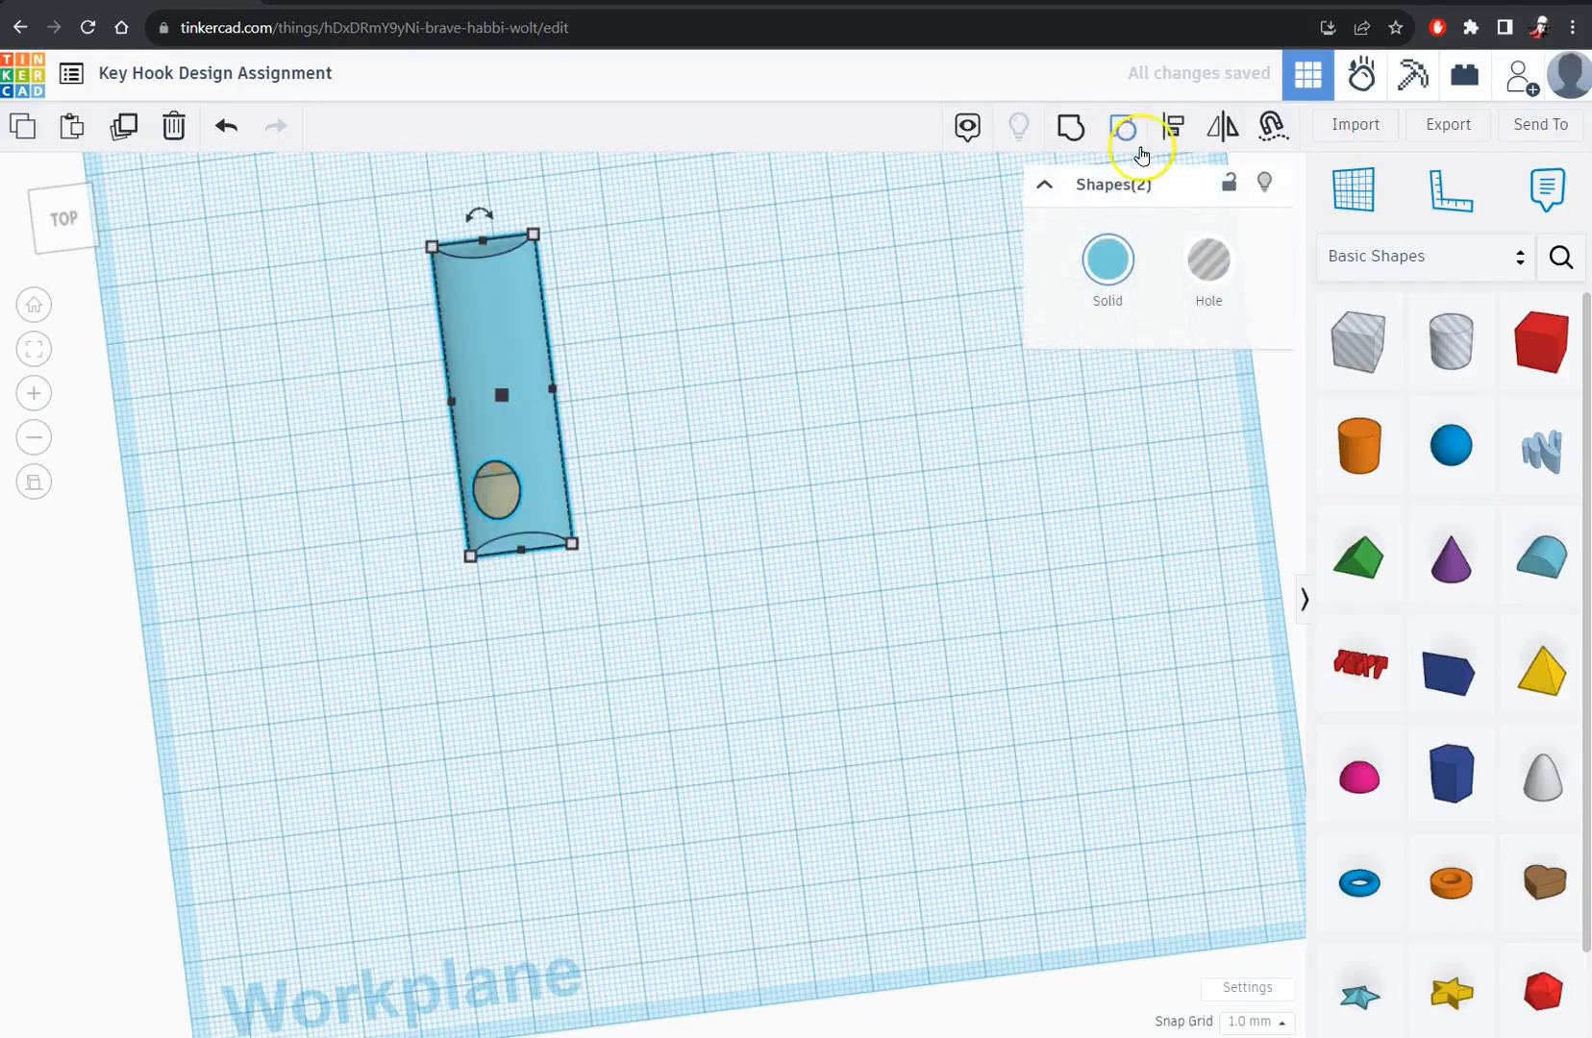
left_click(1172, 130)
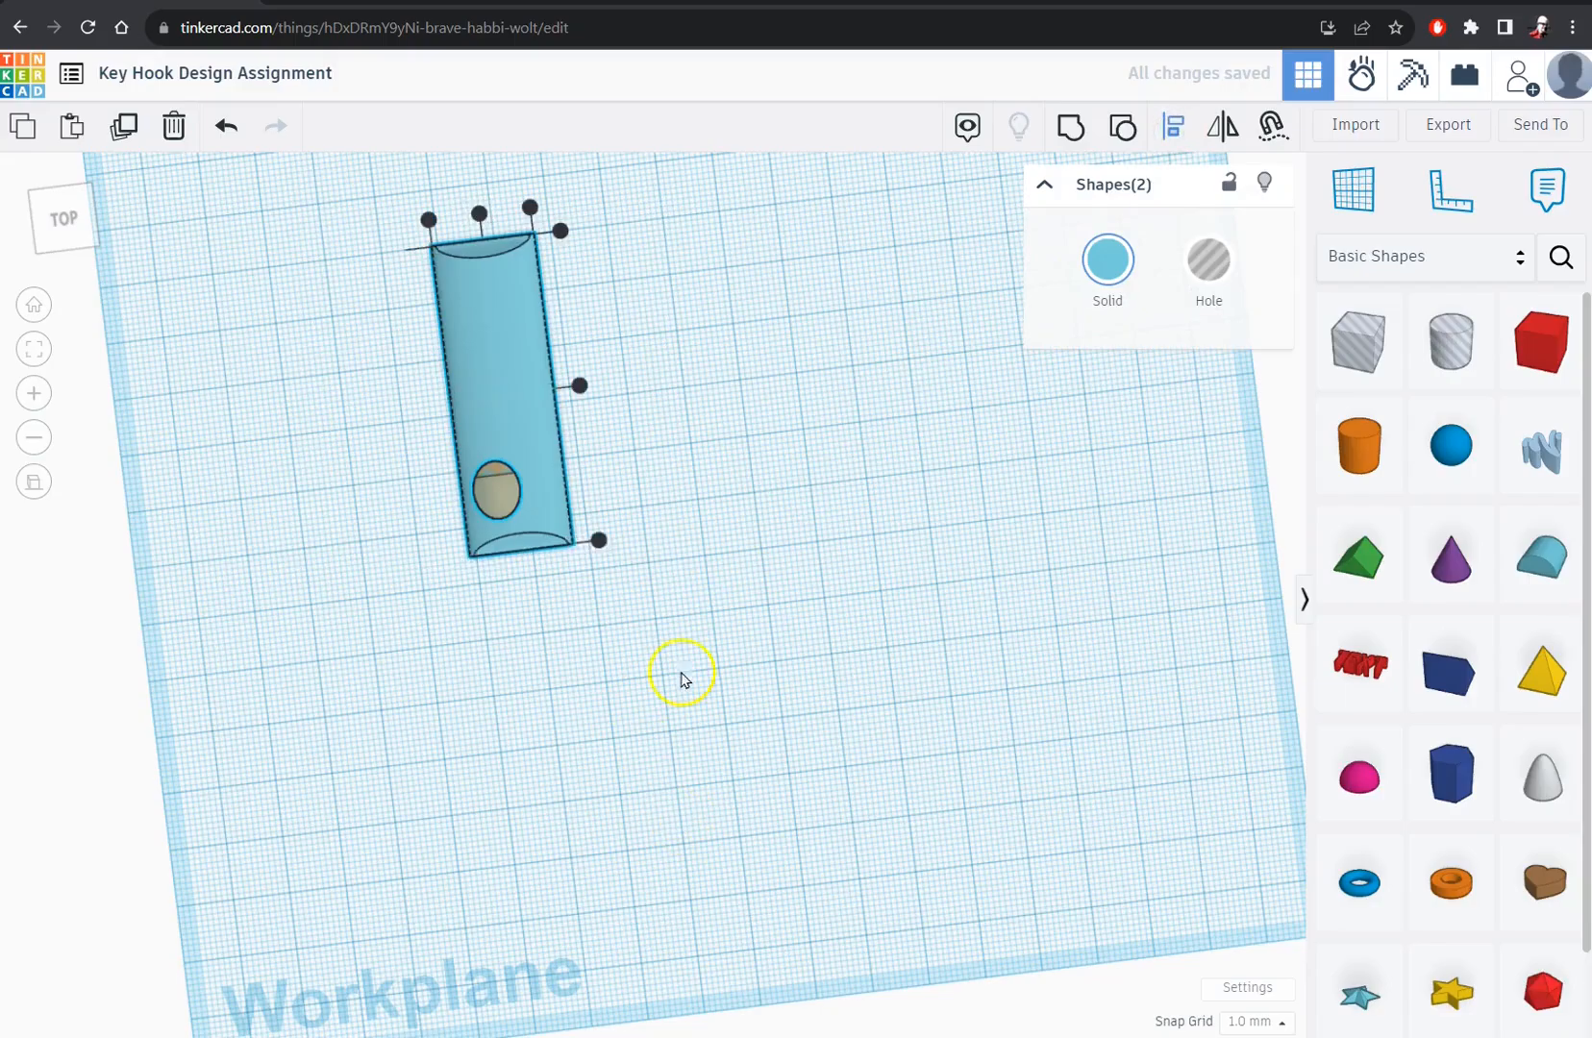
left_click(479, 214)
- Group the notched post and the roof body into one shape
mouse_move(858, 838)
right_mouse_down()
mouse_move(576, 796)
mouse_move(423, 628)
mouse_move(455, 555)
mouse_move(704, 886)
mouse_move(781, 931)
mouse_move(924, 961)
right_mouse_up()
left_click(366, 519)
left_click_drag(302, 462, 707, 558)
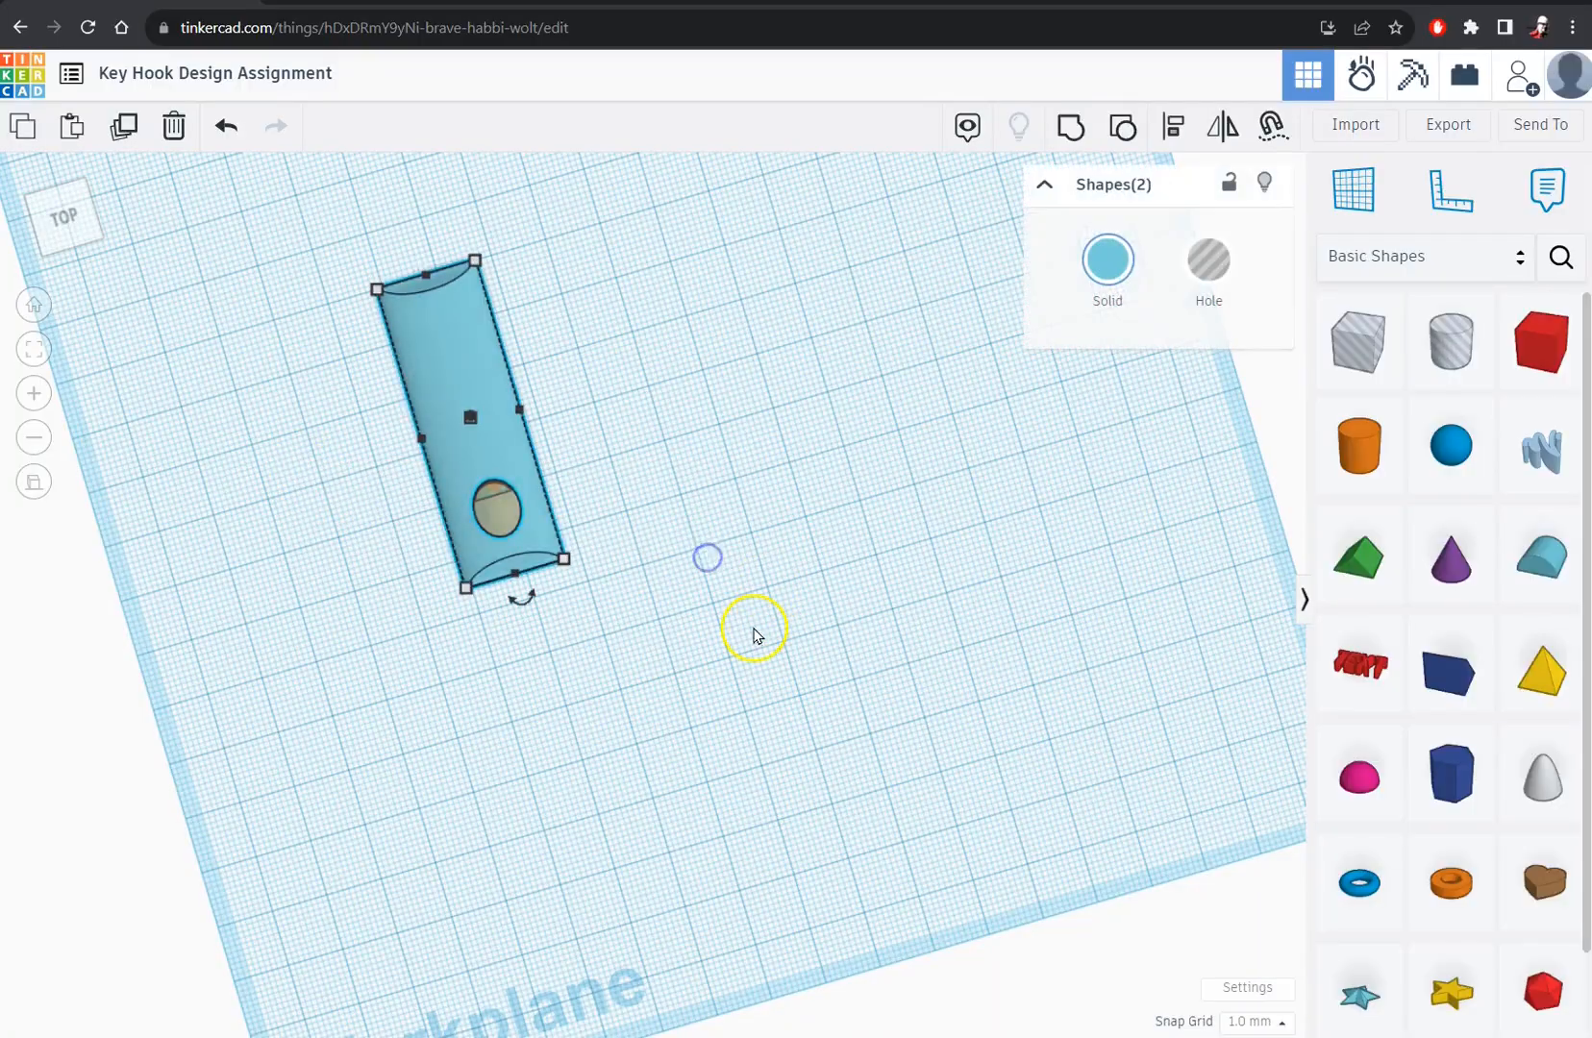
left_click(1074, 128)
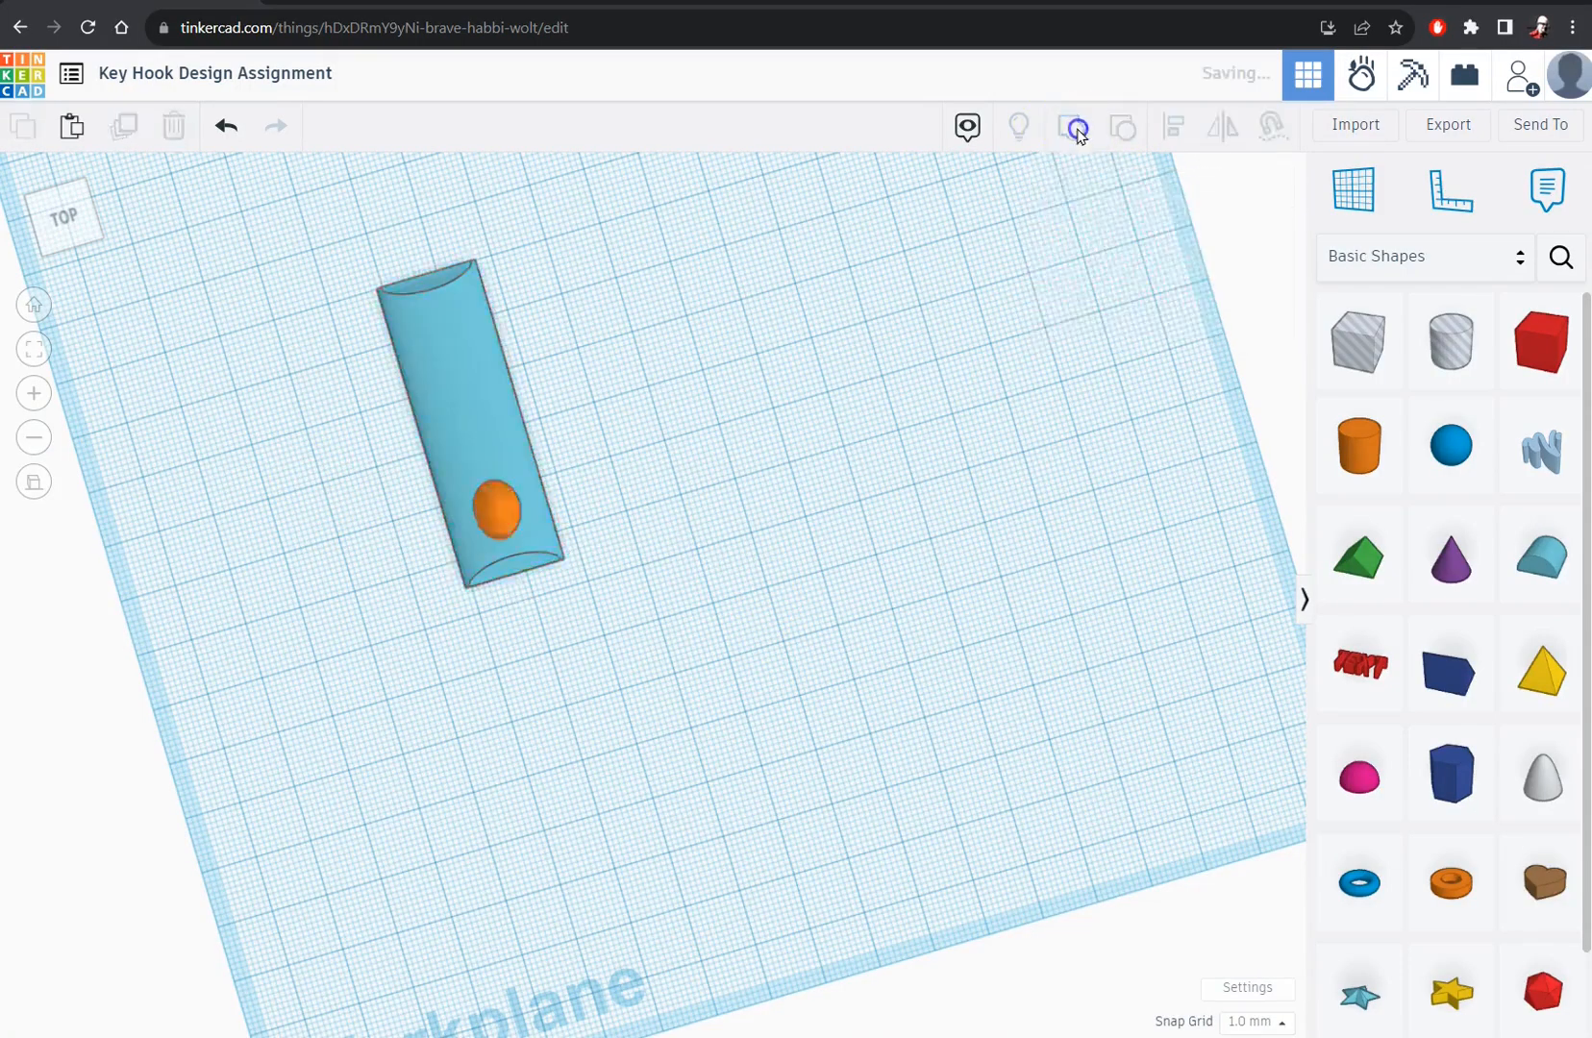
- Place a hole cylinder on the empty workplane area beside the grouped key hook
right_click_drag(883, 681, 532, 501)
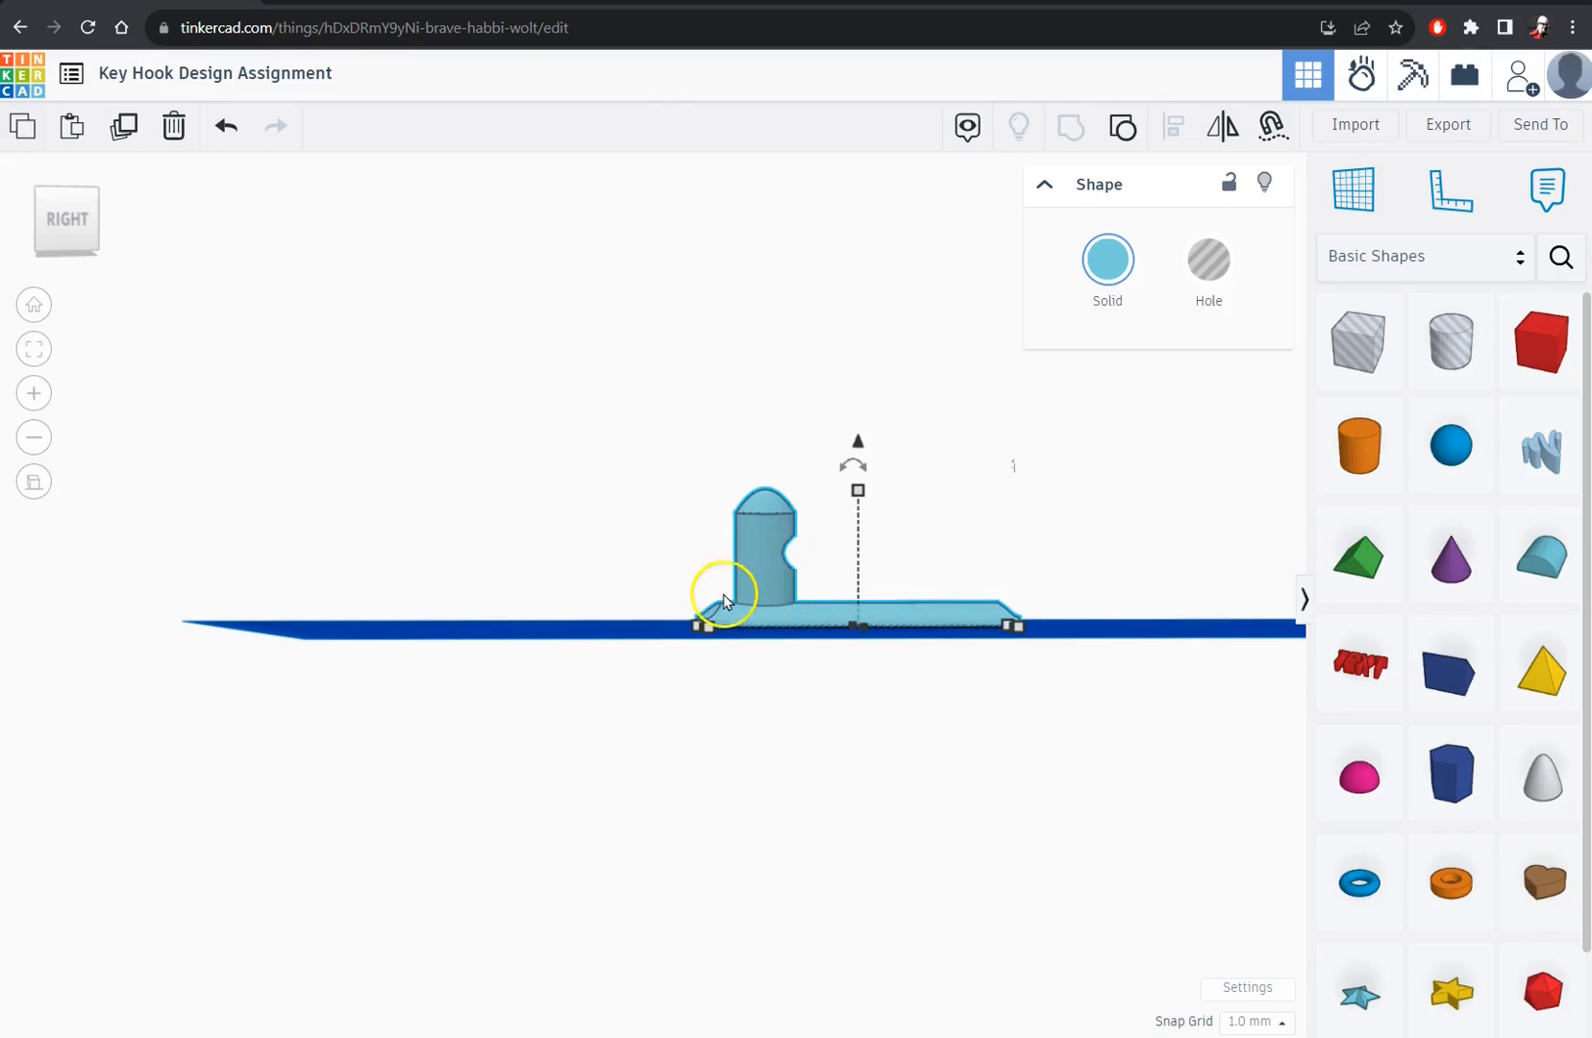
right_click_drag(686, 612, 327, 716)
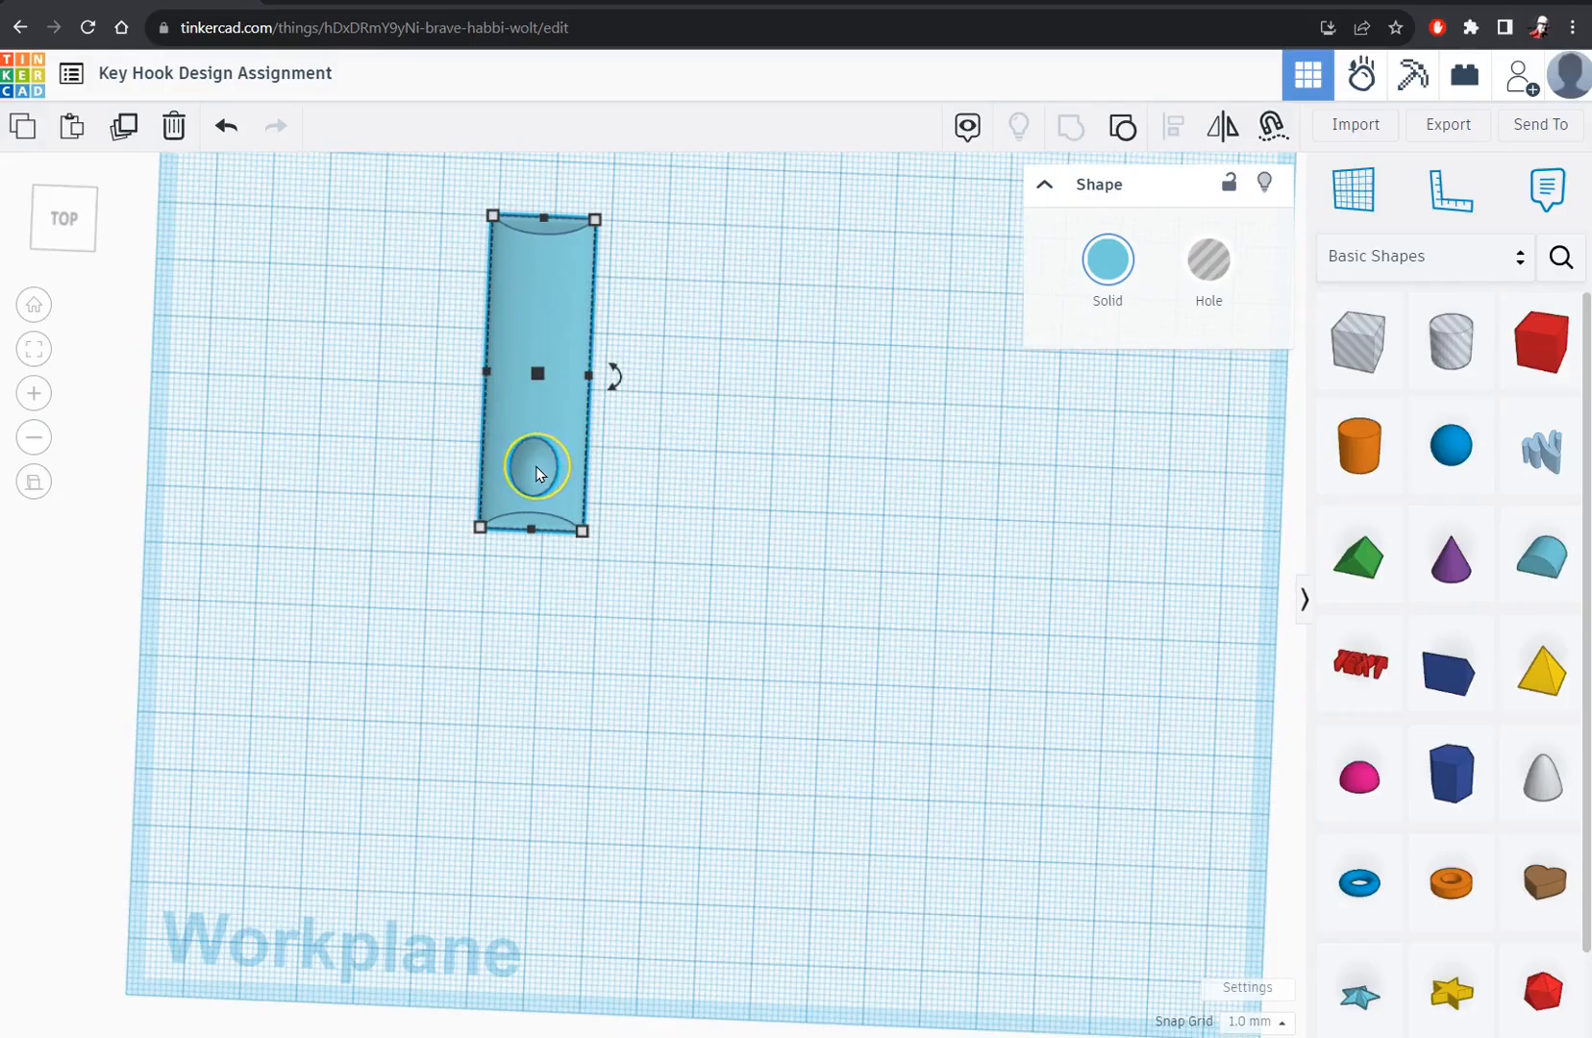
left_click(730, 766)
left_click_drag(1452, 324, 737, 558)
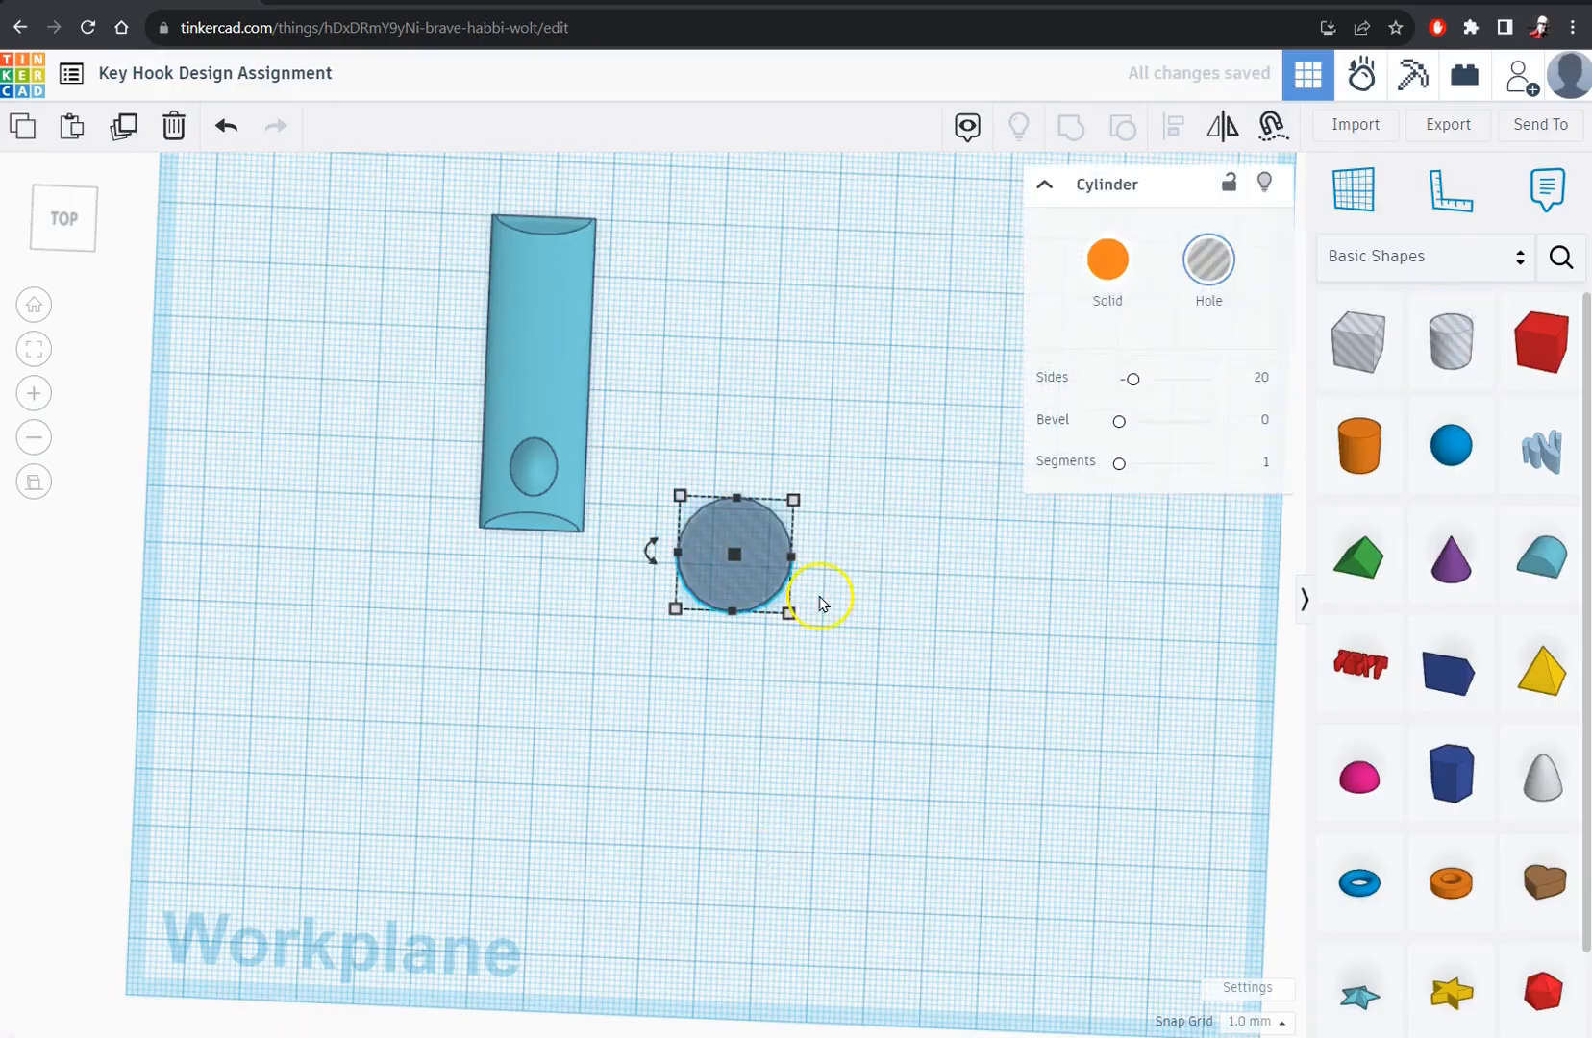
left_click(1358, 685)
left_click(764, 770)
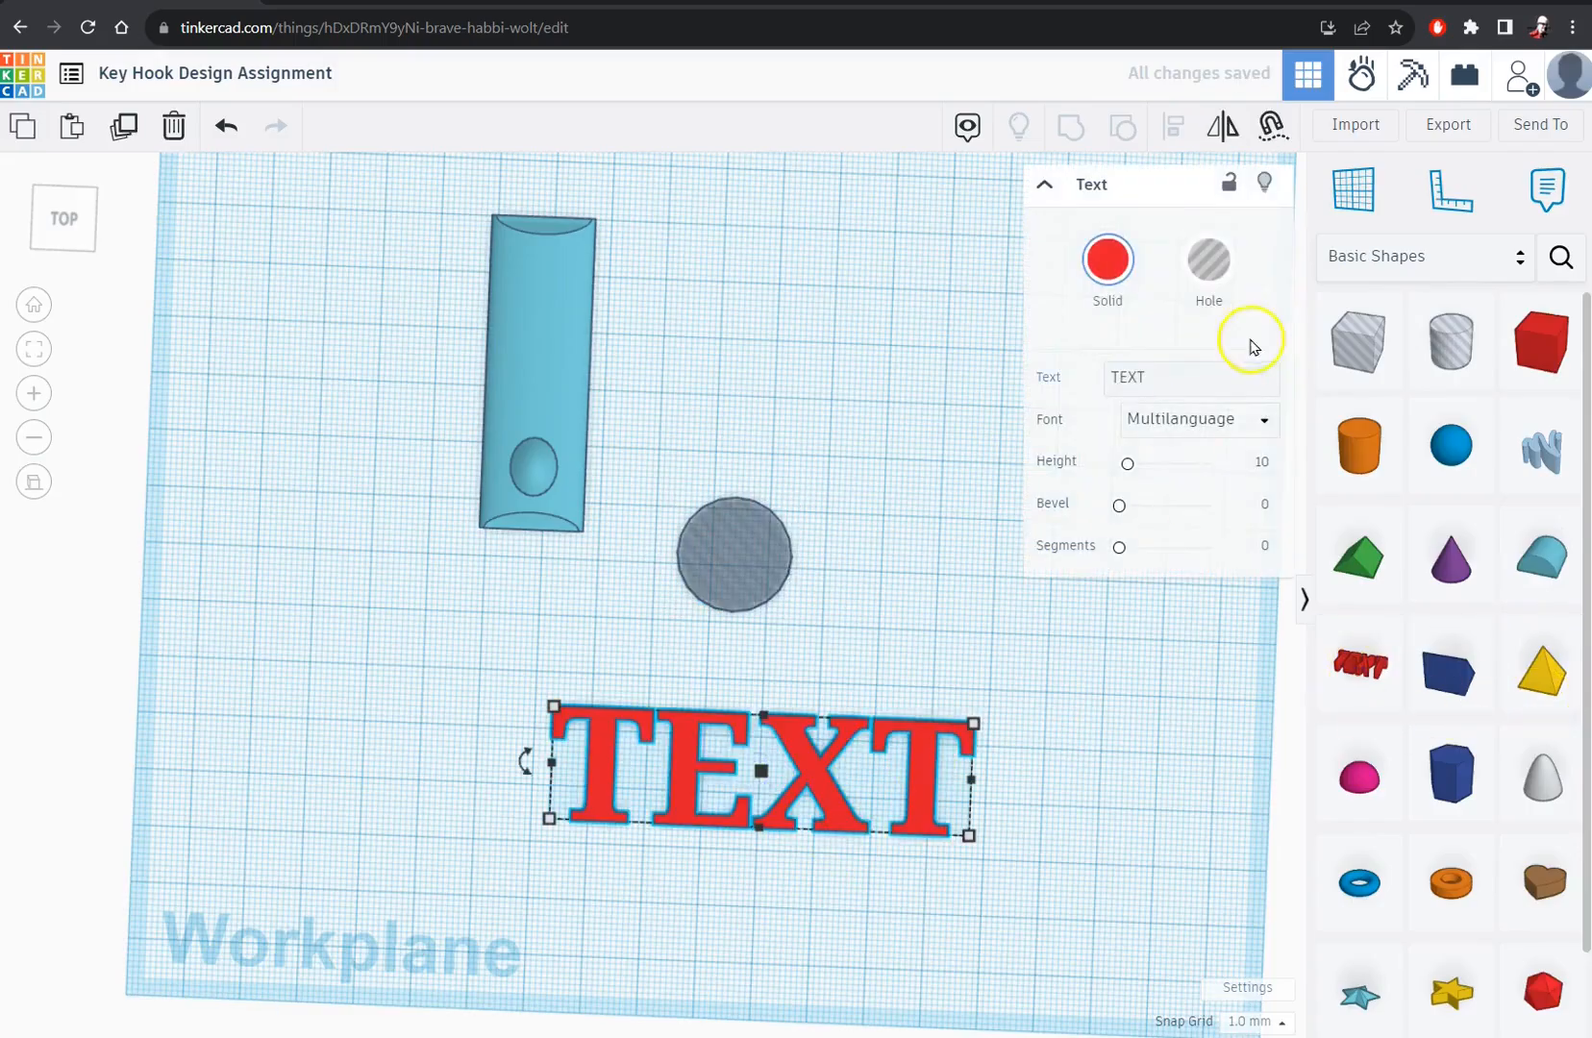
left_click(1199, 266)
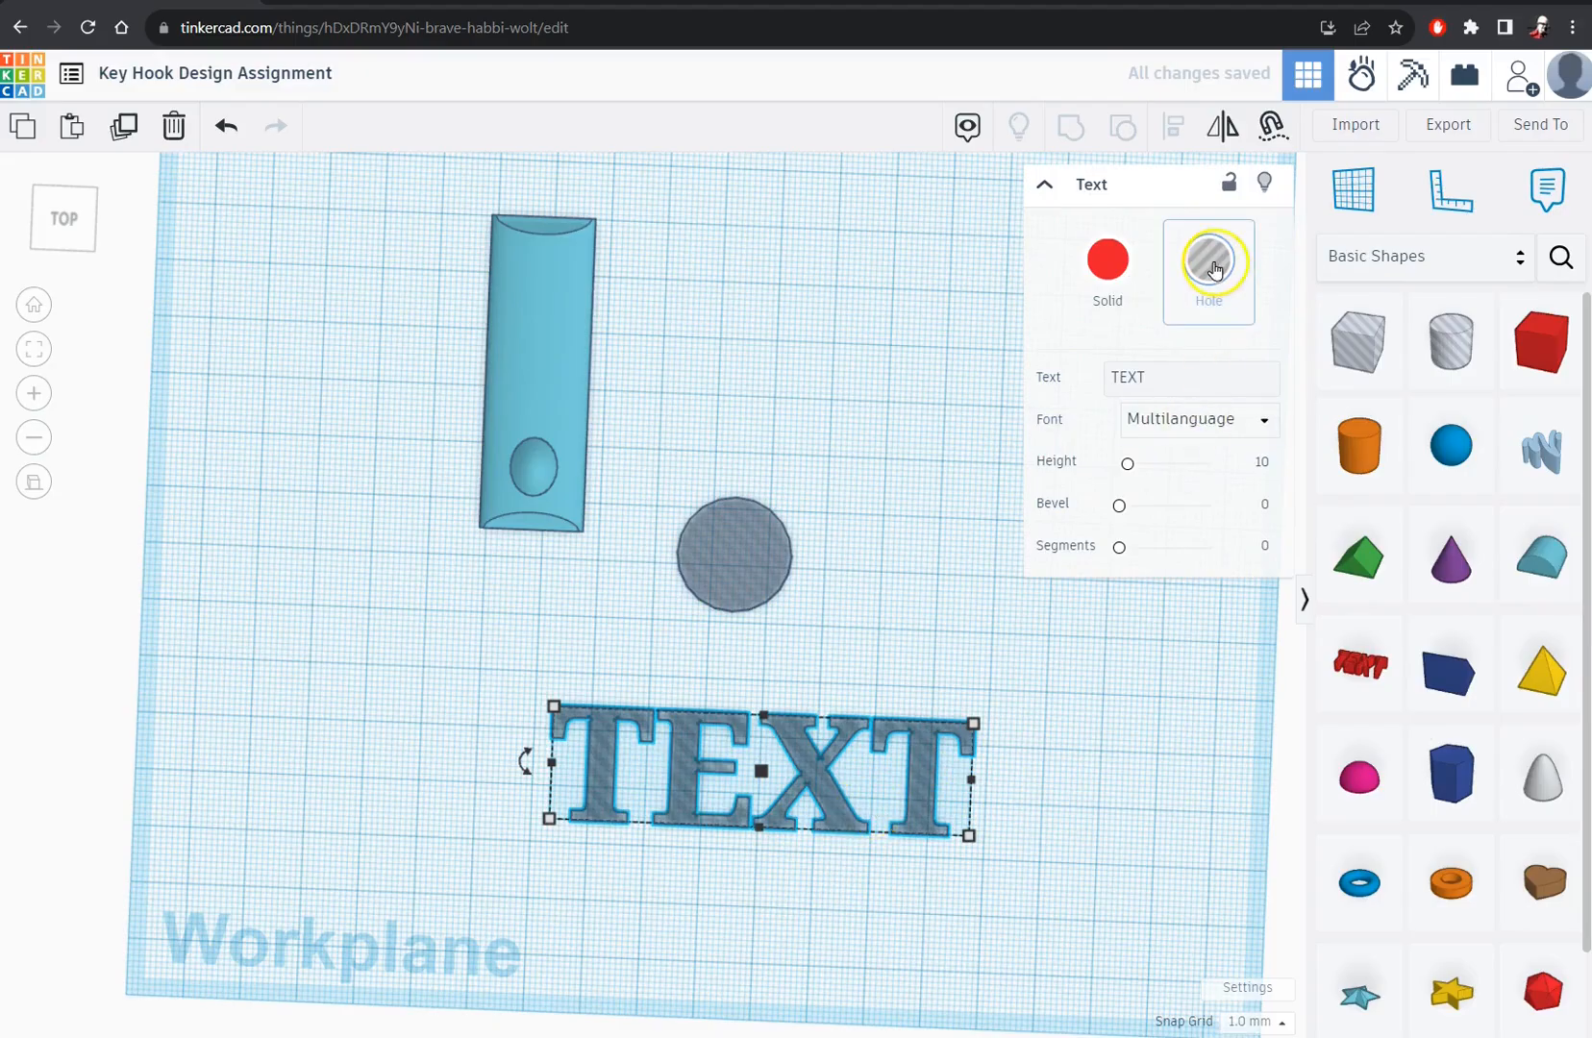
left_click(1108, 260)
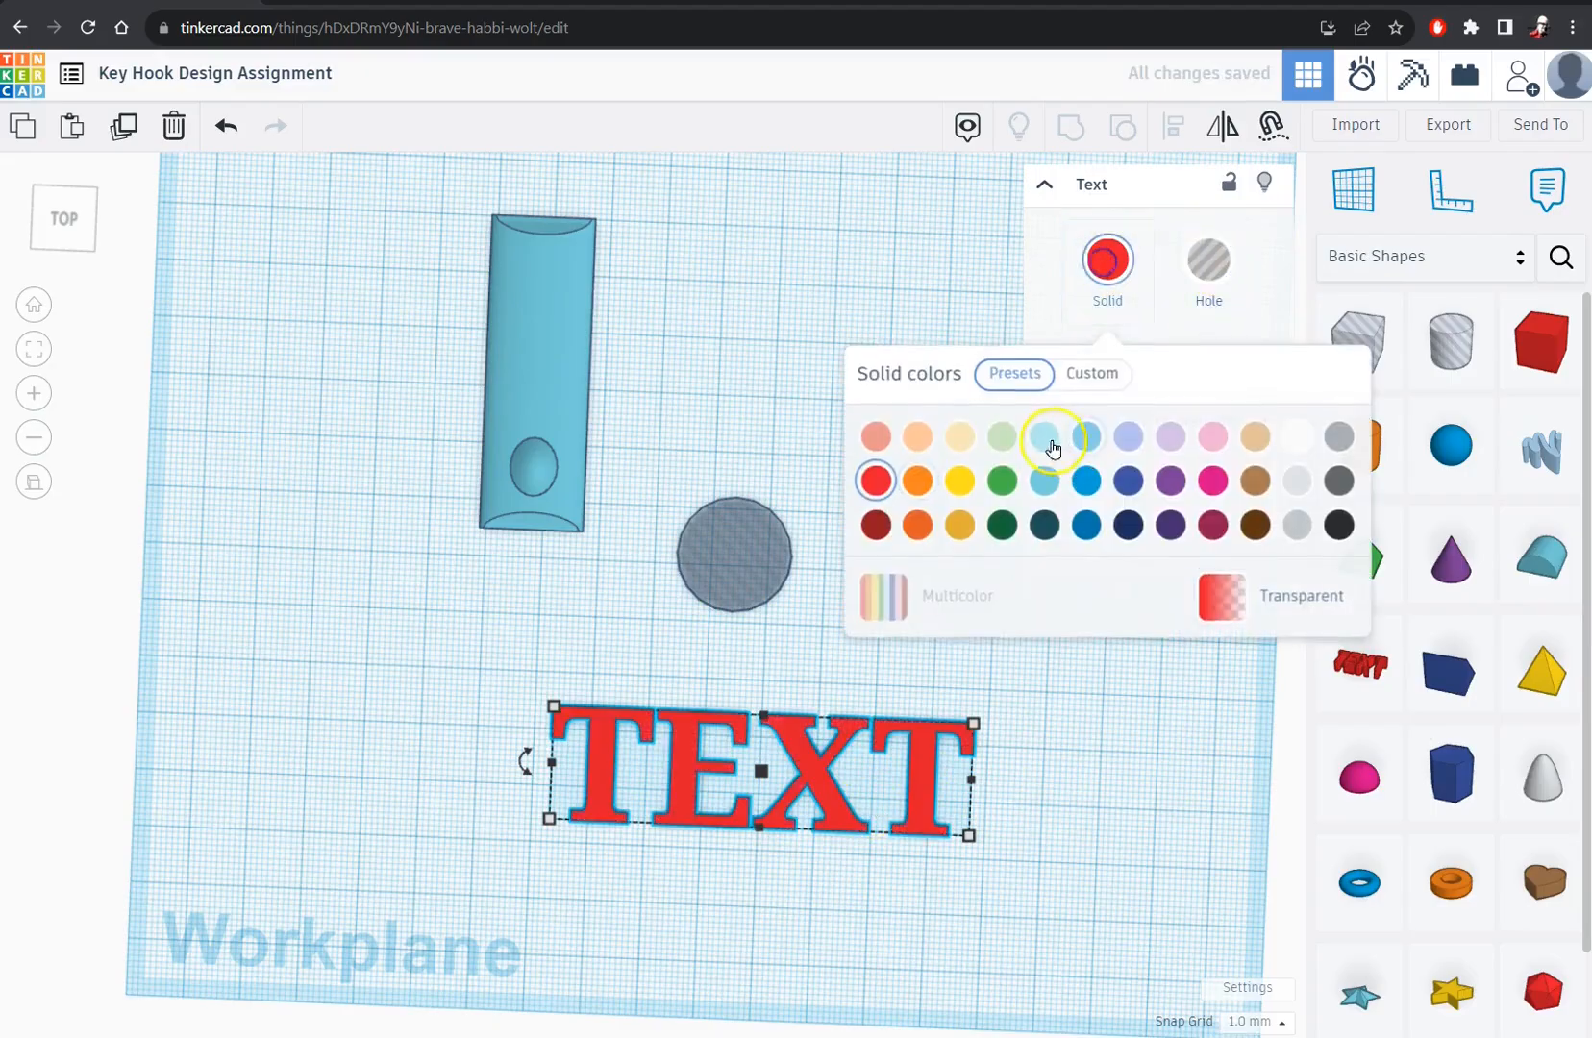
key("Delete")
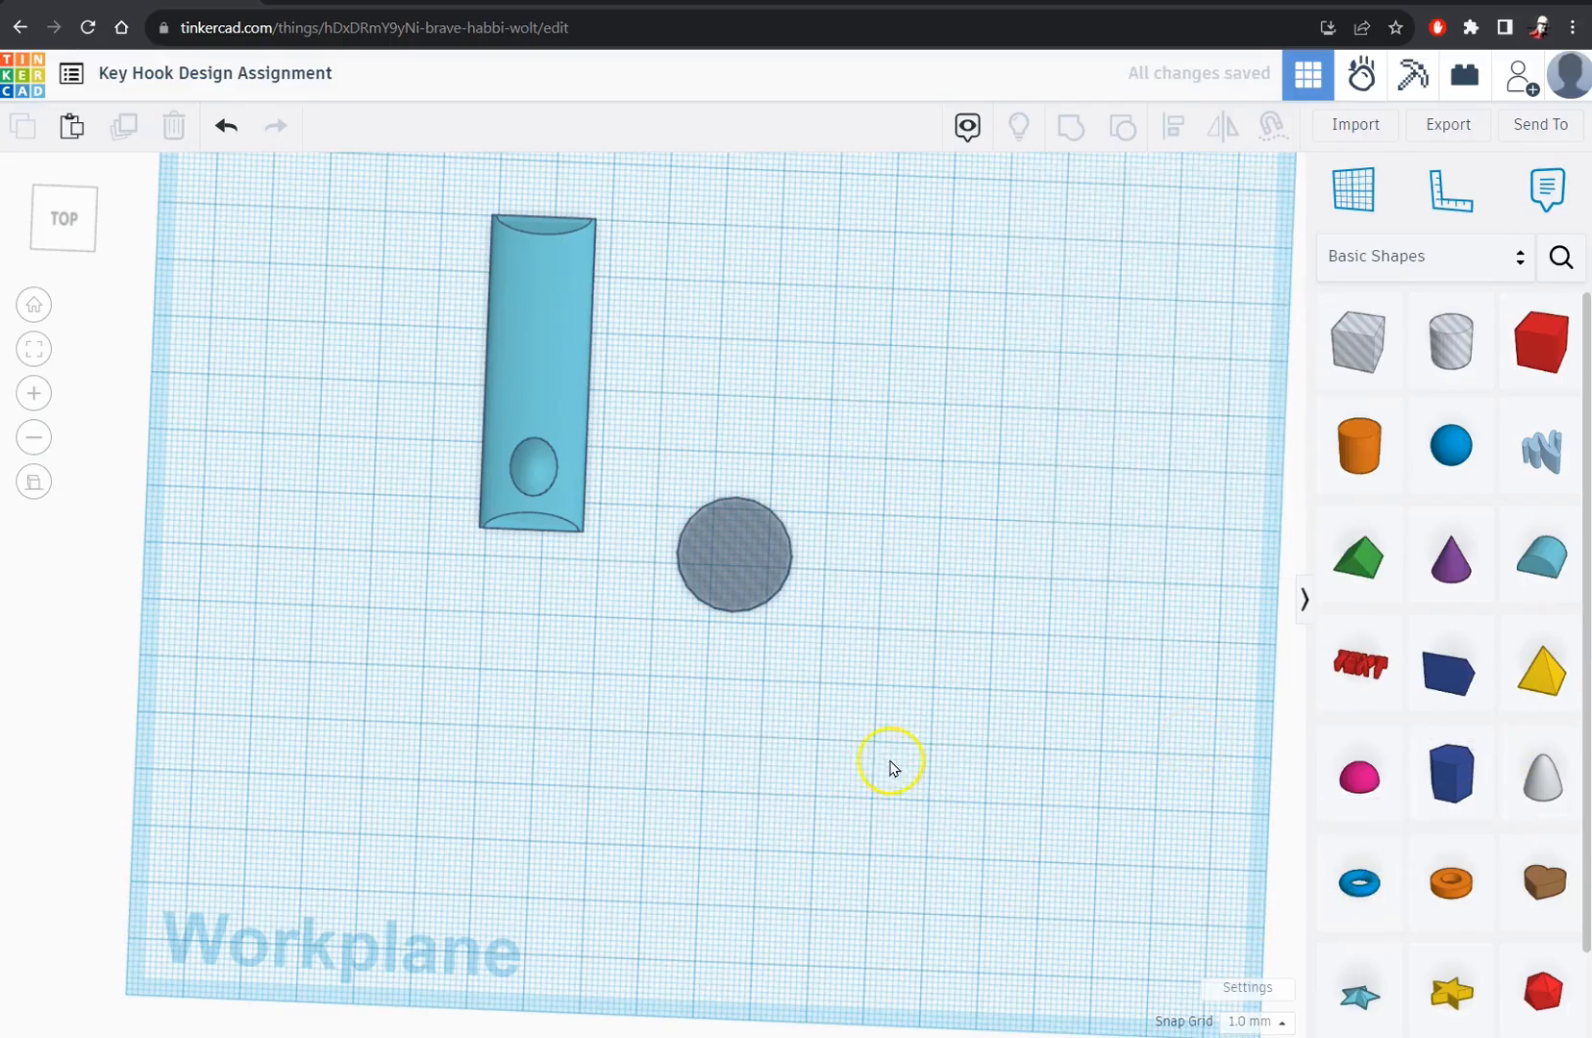
- Set the length and width of the upright hole cylinder to 2.75 mm
left_click(706, 573)
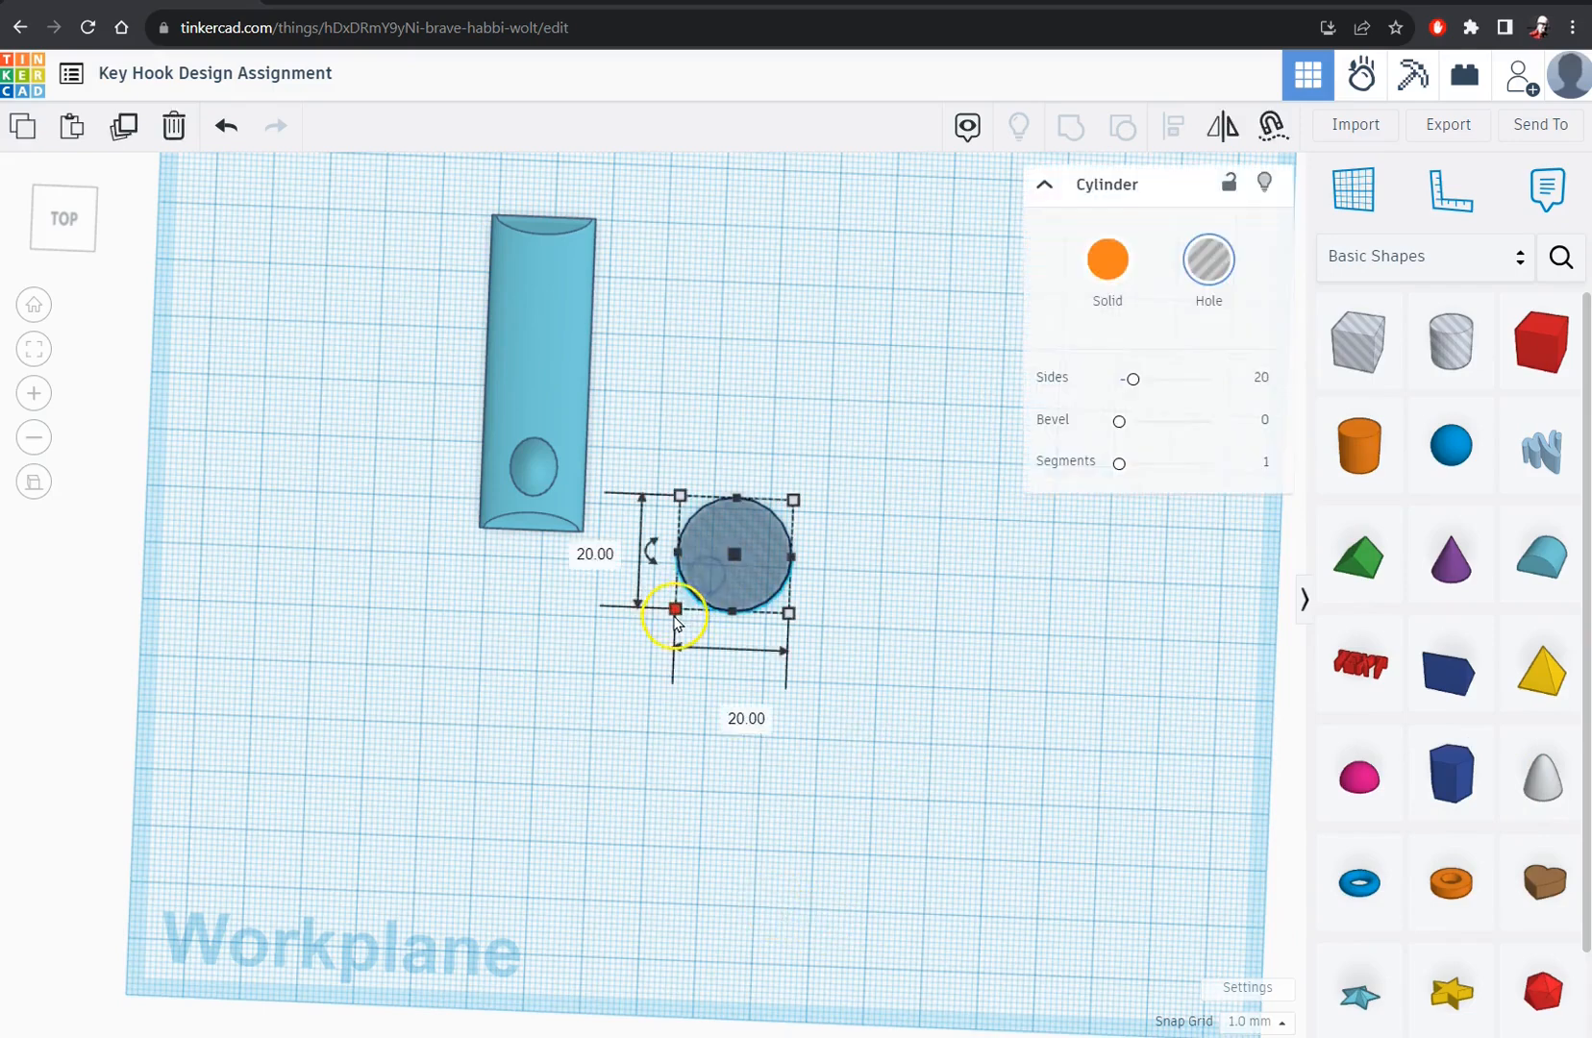
left_click(587, 547)
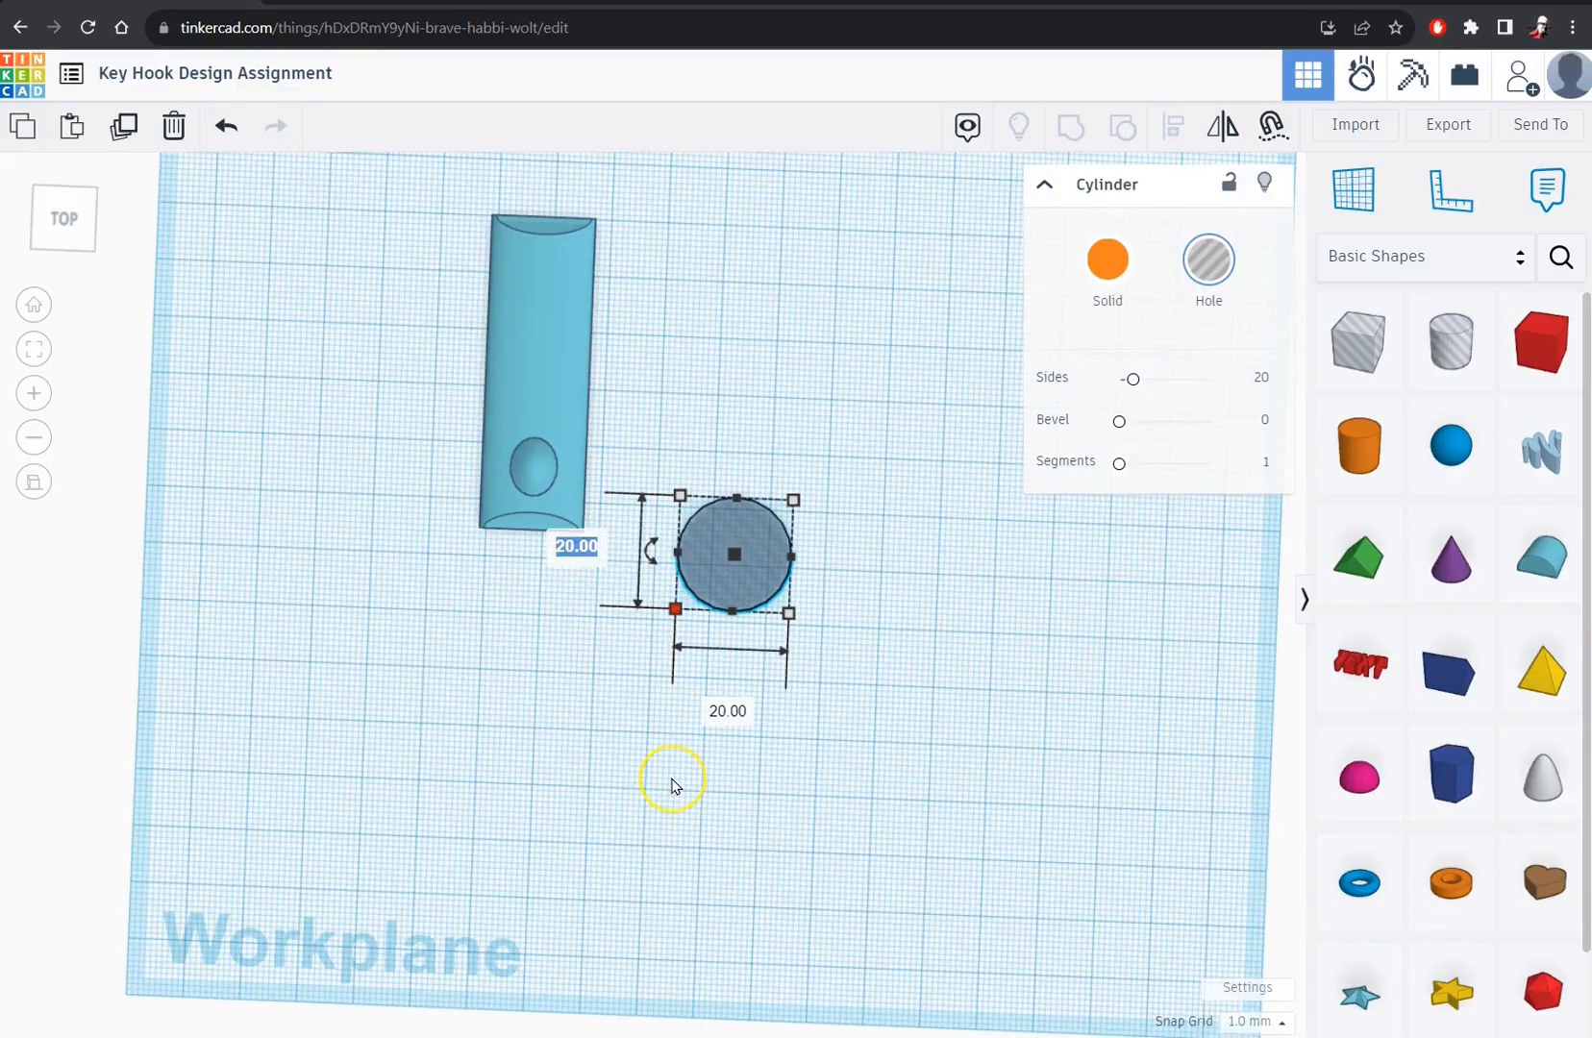
type("2.75")
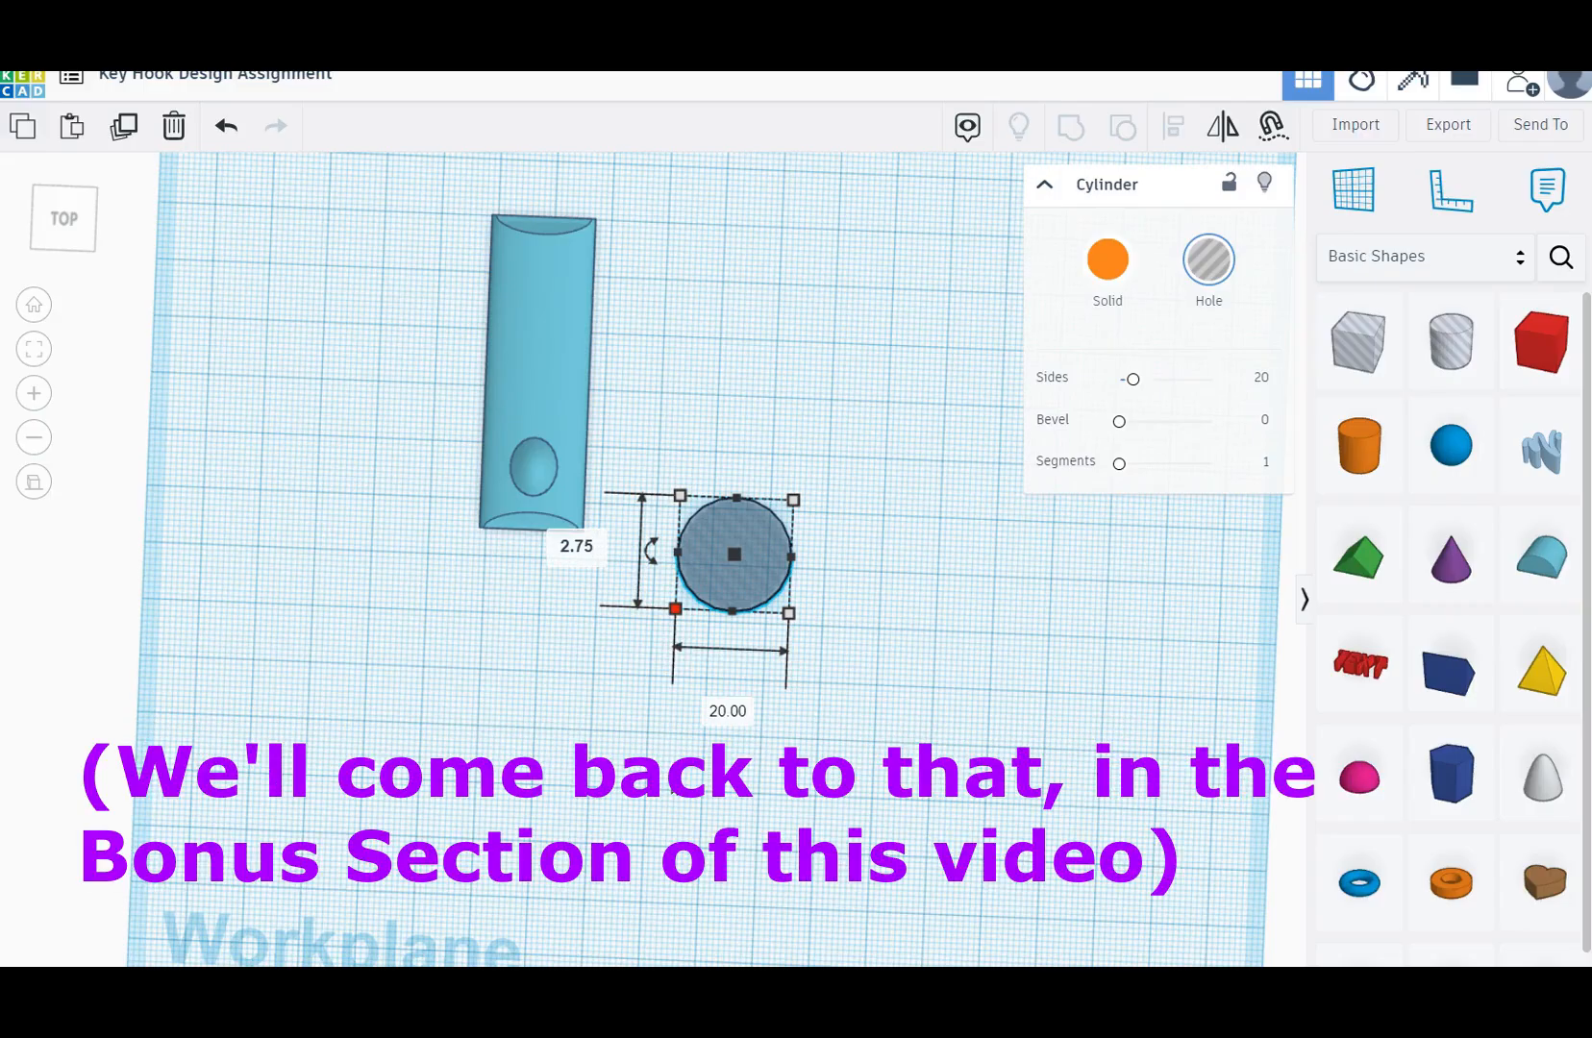
key("Tab")
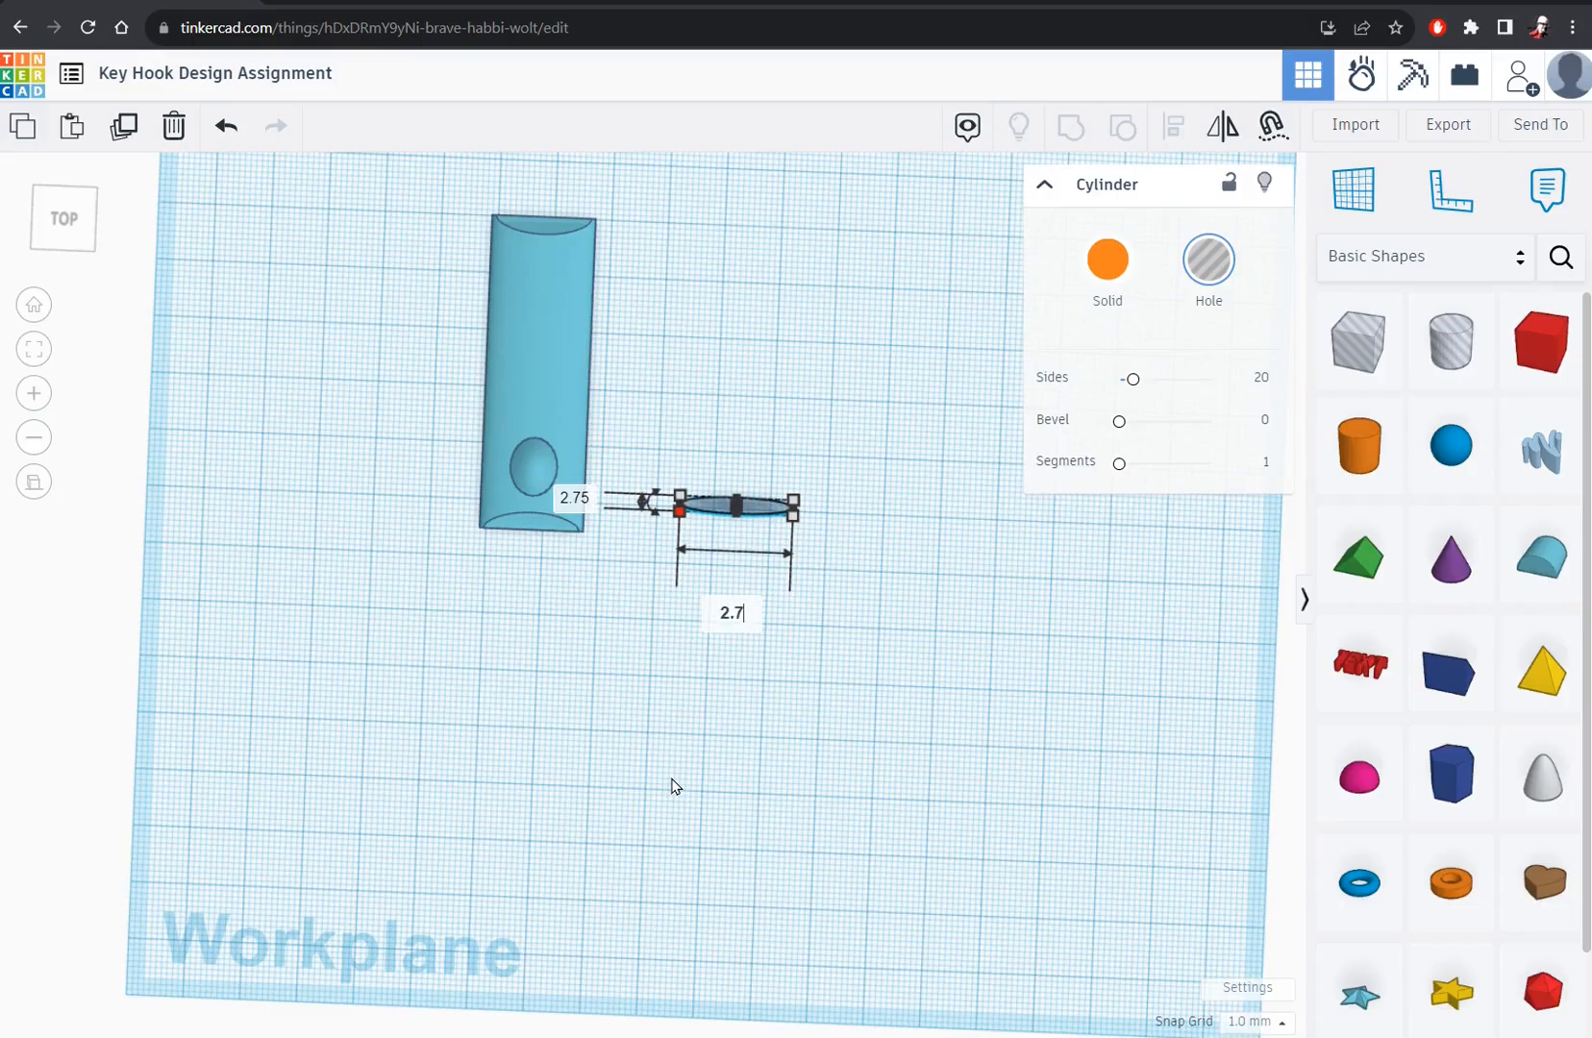
- Make the grouped blue key hook transparent
right_click_drag(672, 780, 382, 664)
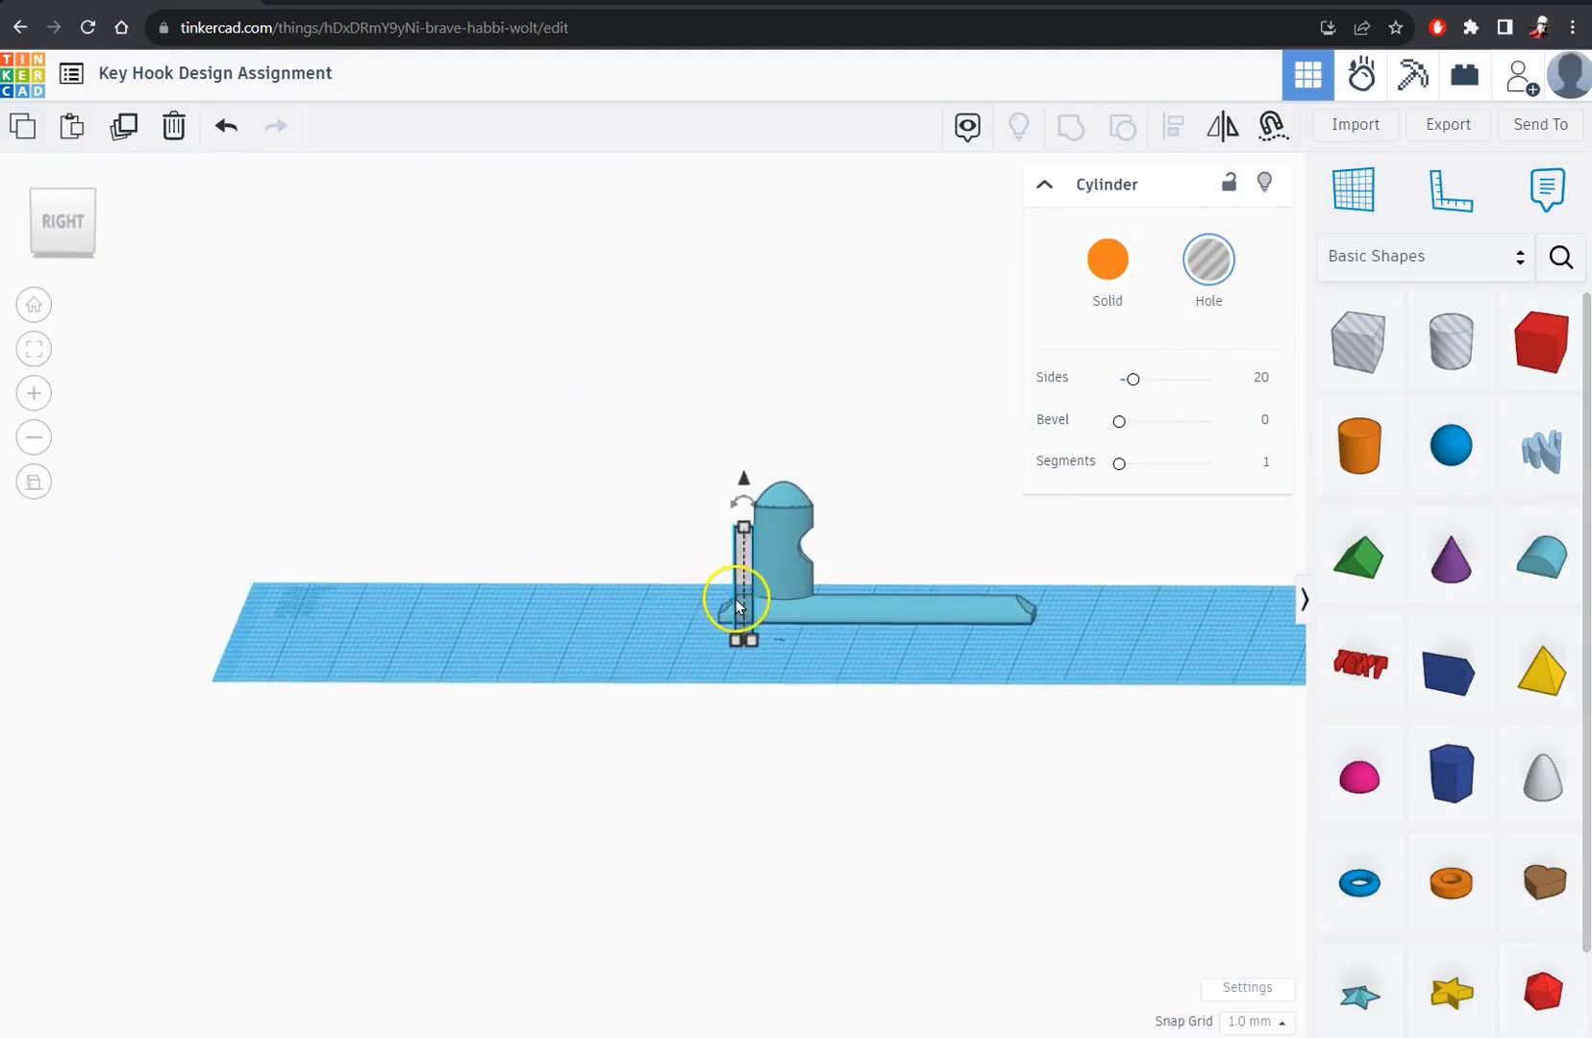
left_click(789, 582)
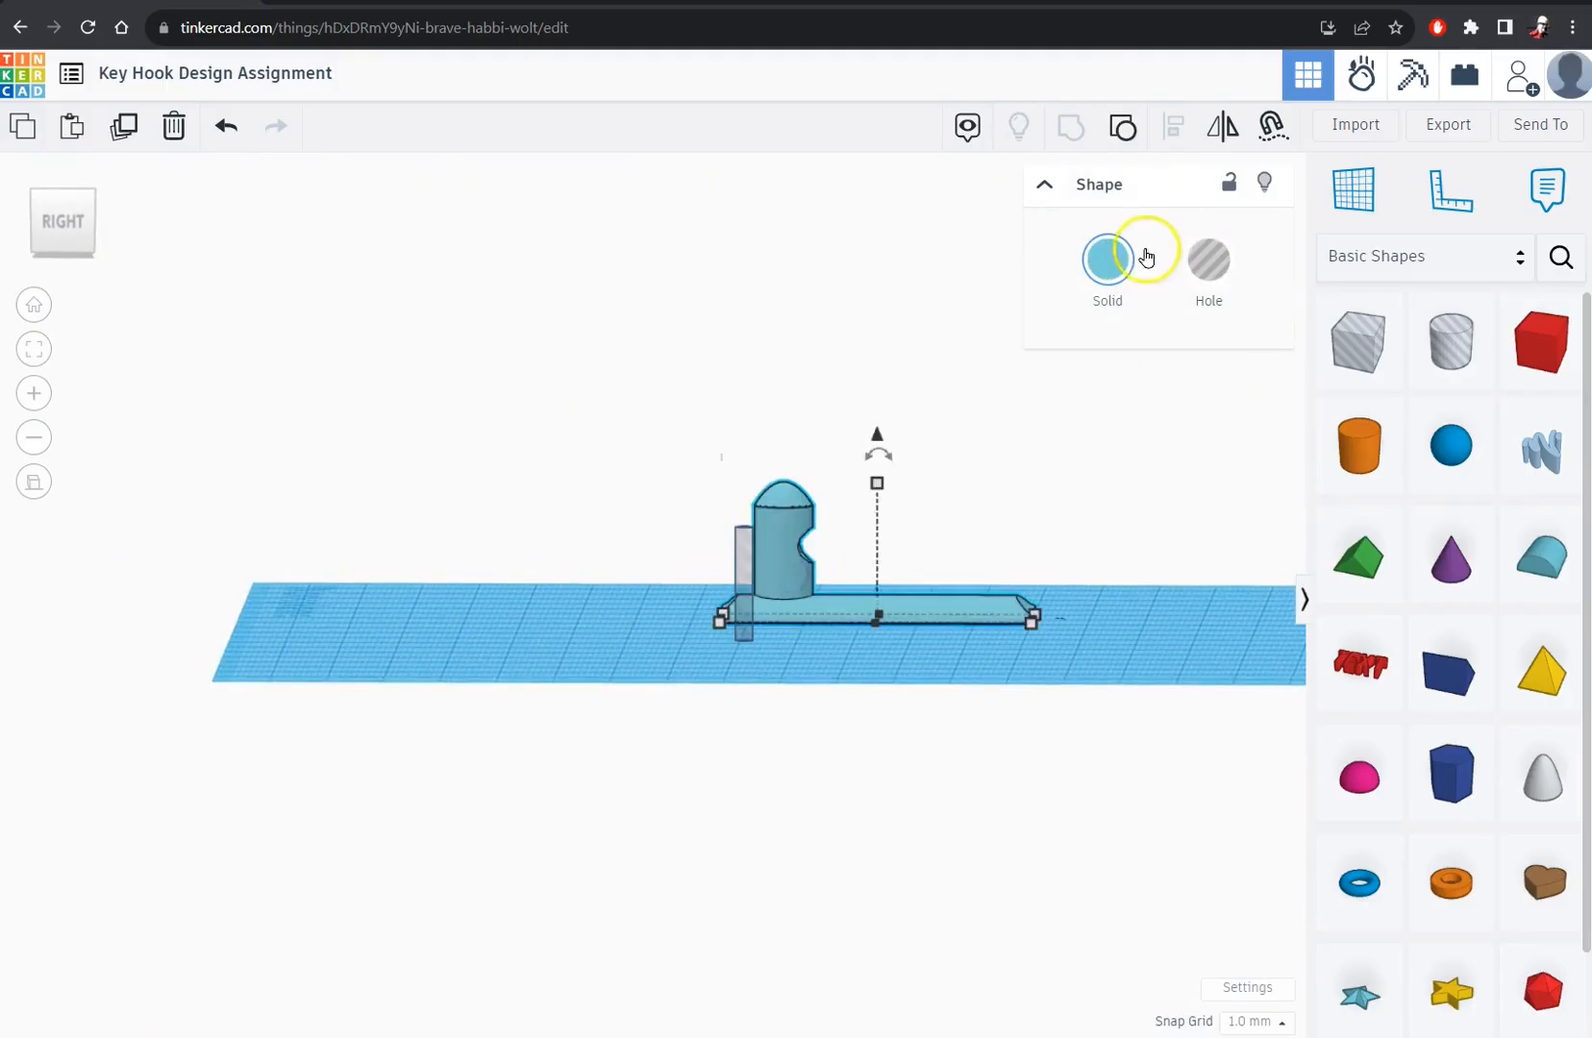
left_click(1103, 272)
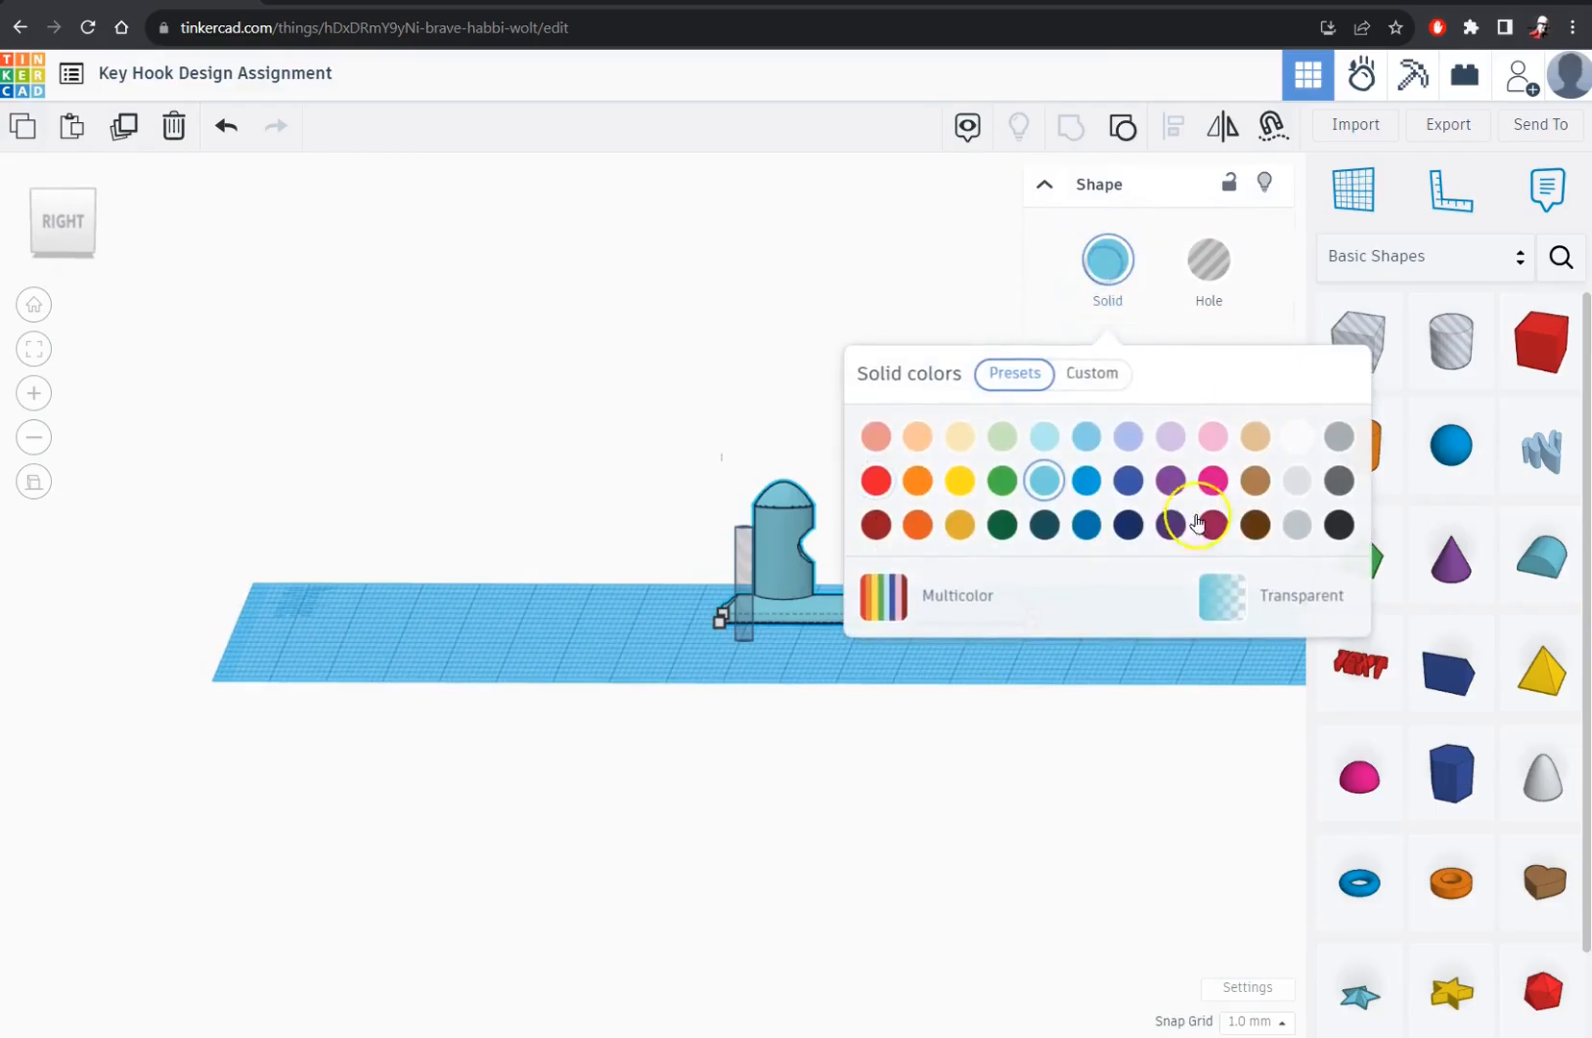
left_click(1260, 601)
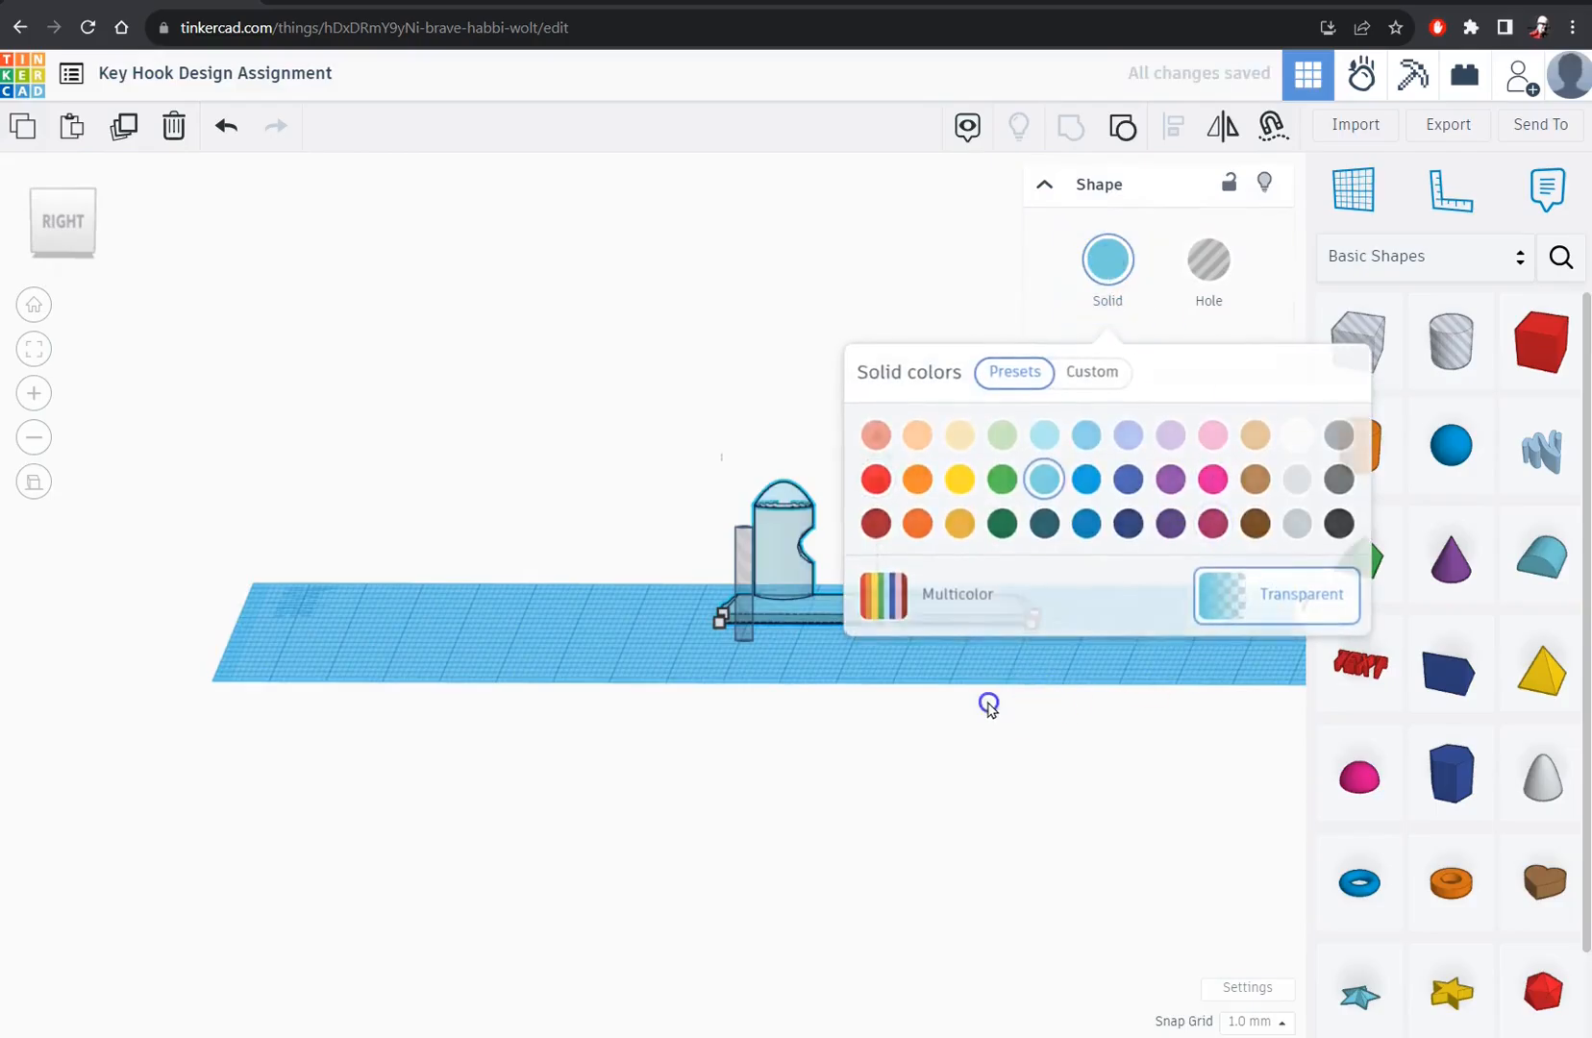
left_click(750, 697)
- Move the narrow hole cylinder into the footprint of the key hook's post
right_click_drag(750, 697, 781, 620)
left_click(777, 500)
left_click_drag(776, 500, 522, 488)
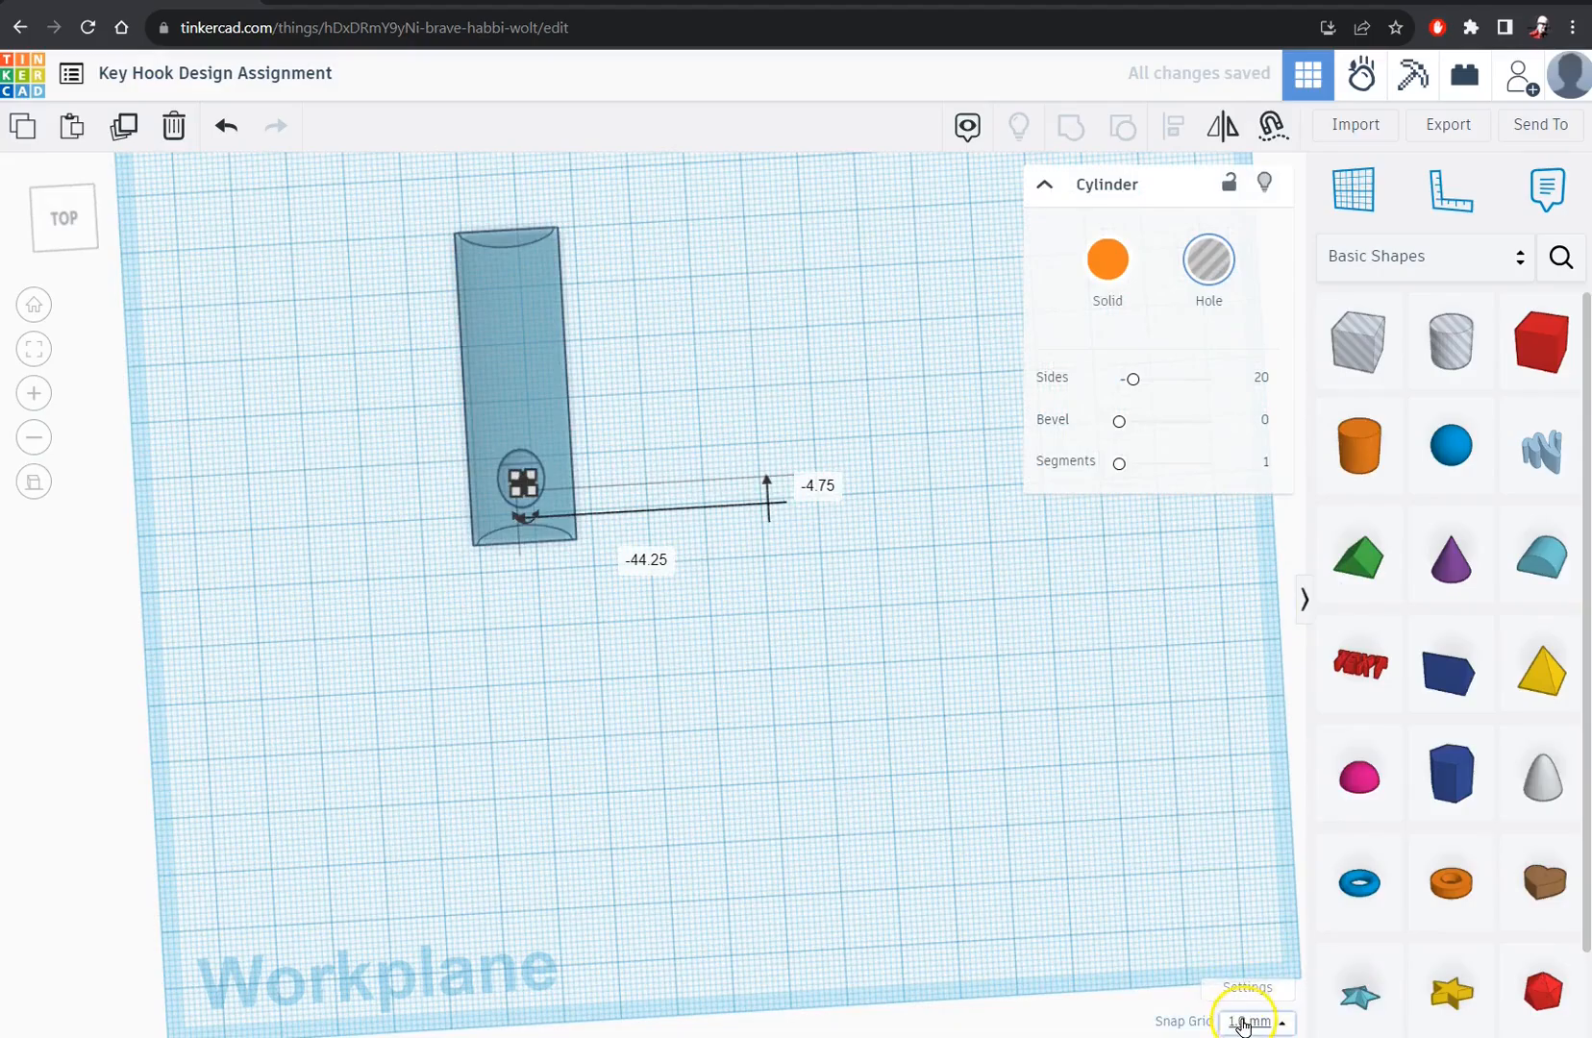
- Set the snap grid to 0.1 mm for finer positioning of the narrow hole cylinder
scroll(714, 824, "up", 4)
scroll(593, 772, "up", 3)
middle_click_drag(440, 680, 751, 982)
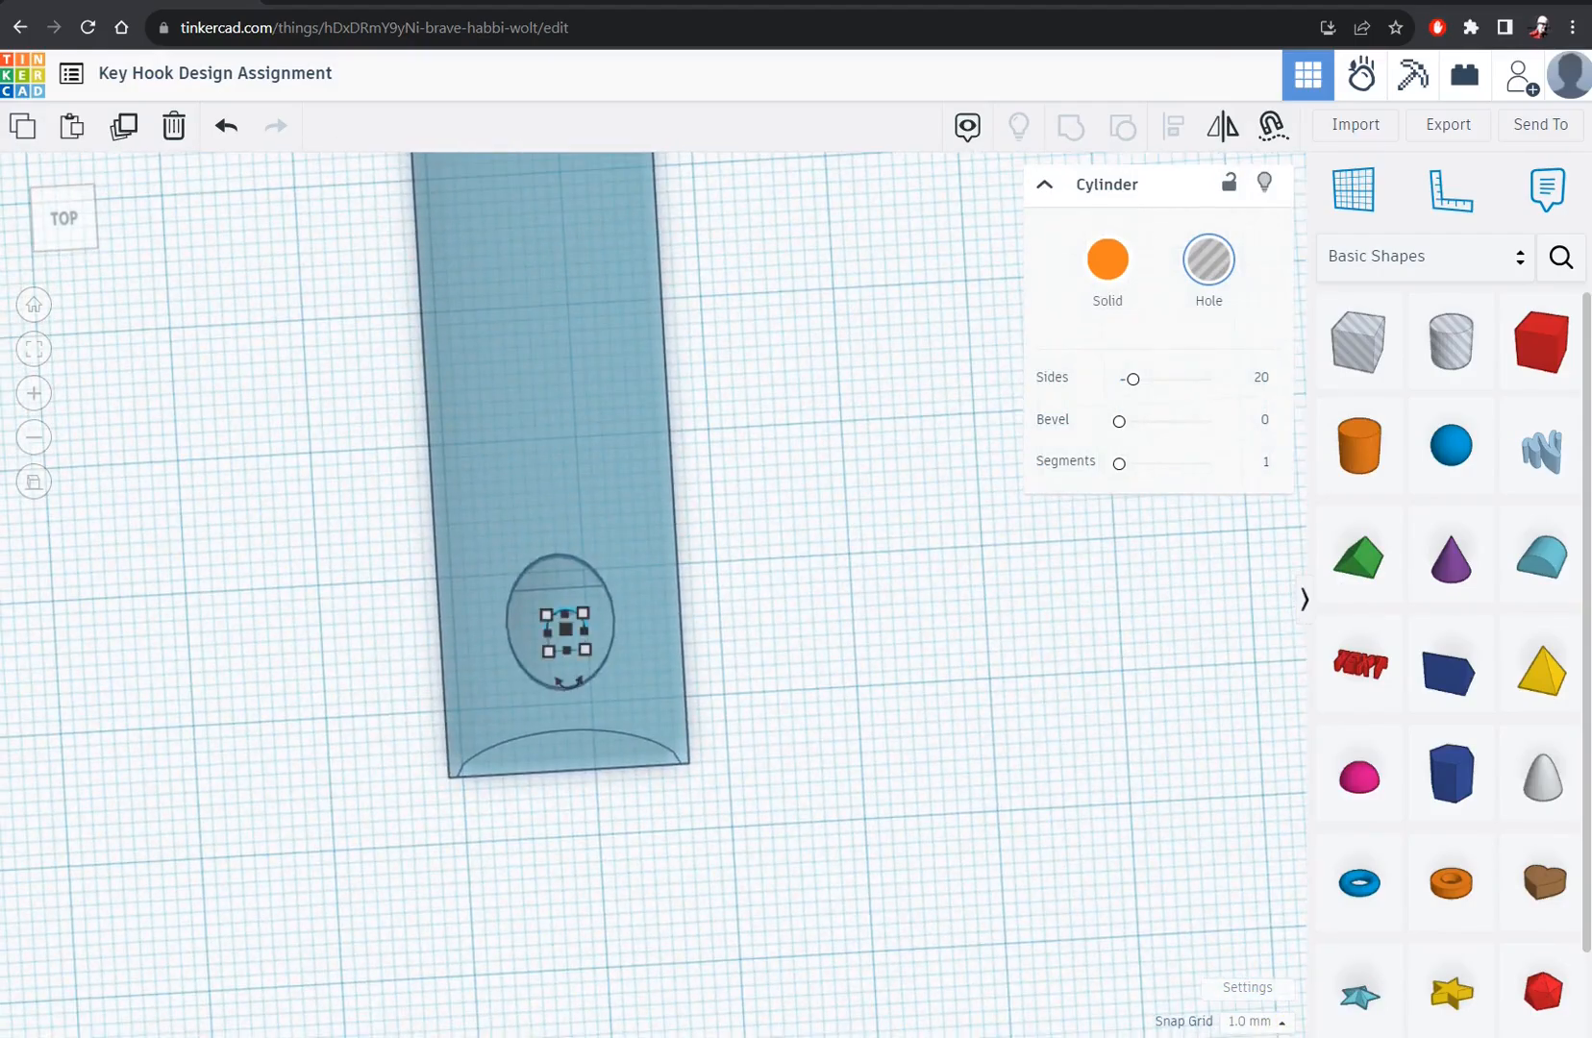
left_click(1253, 1021)
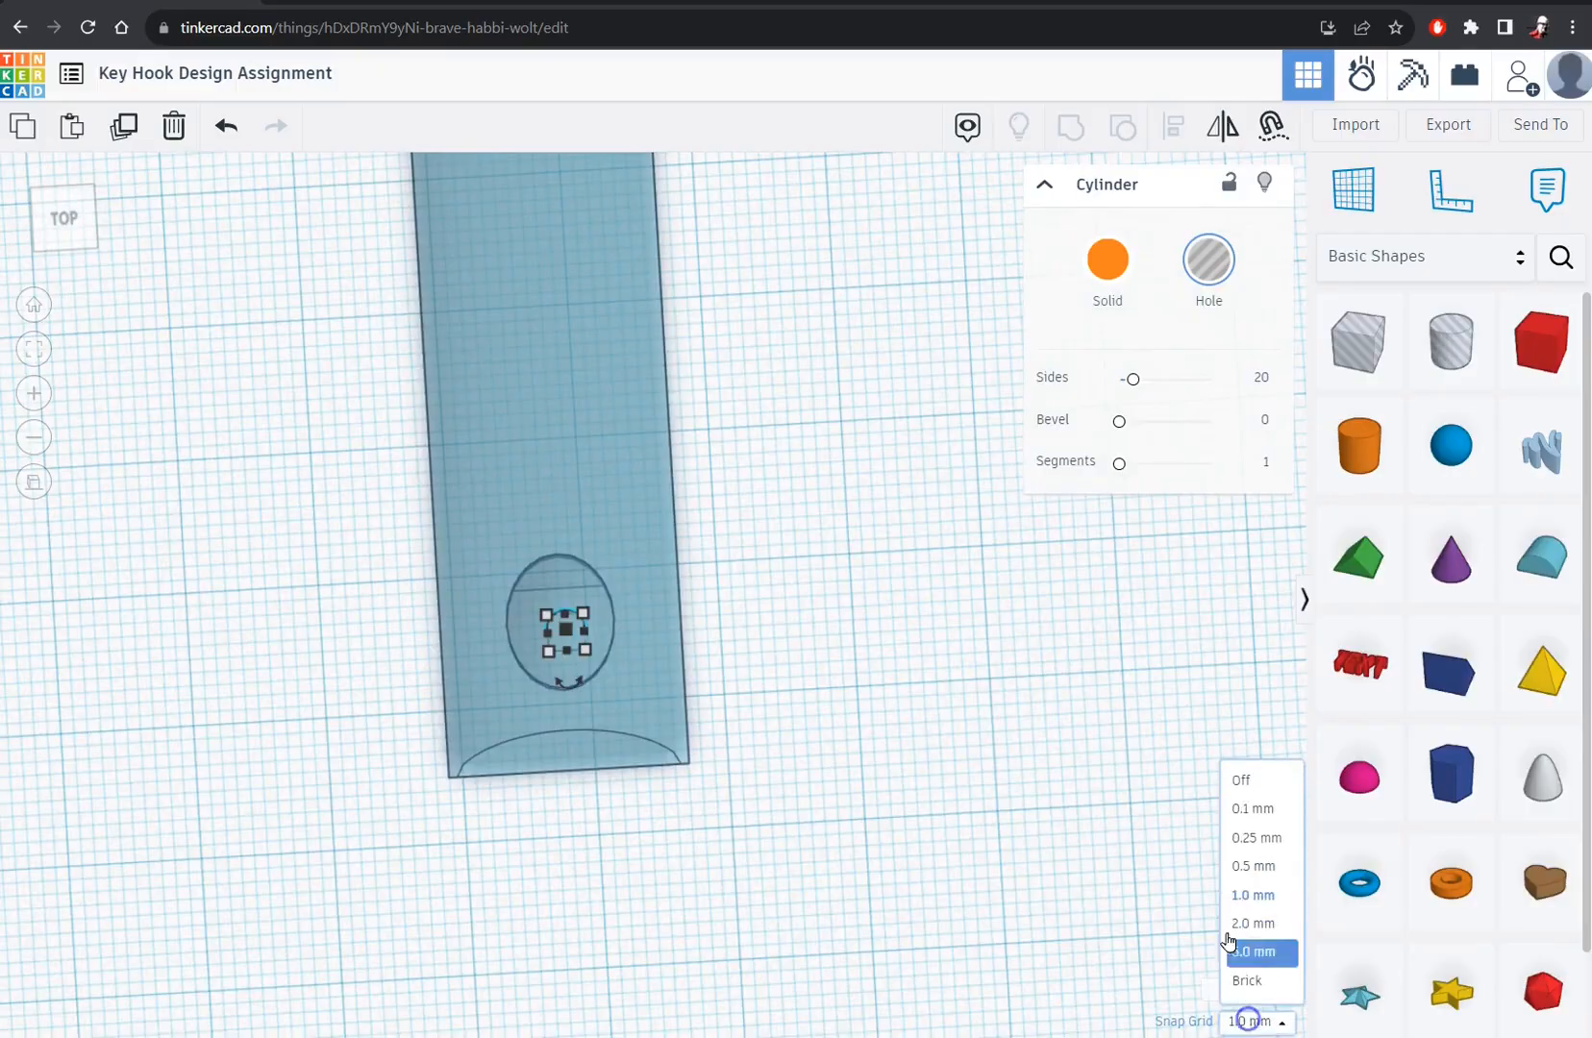
left_click(1253, 808)
left_click(745, 774)
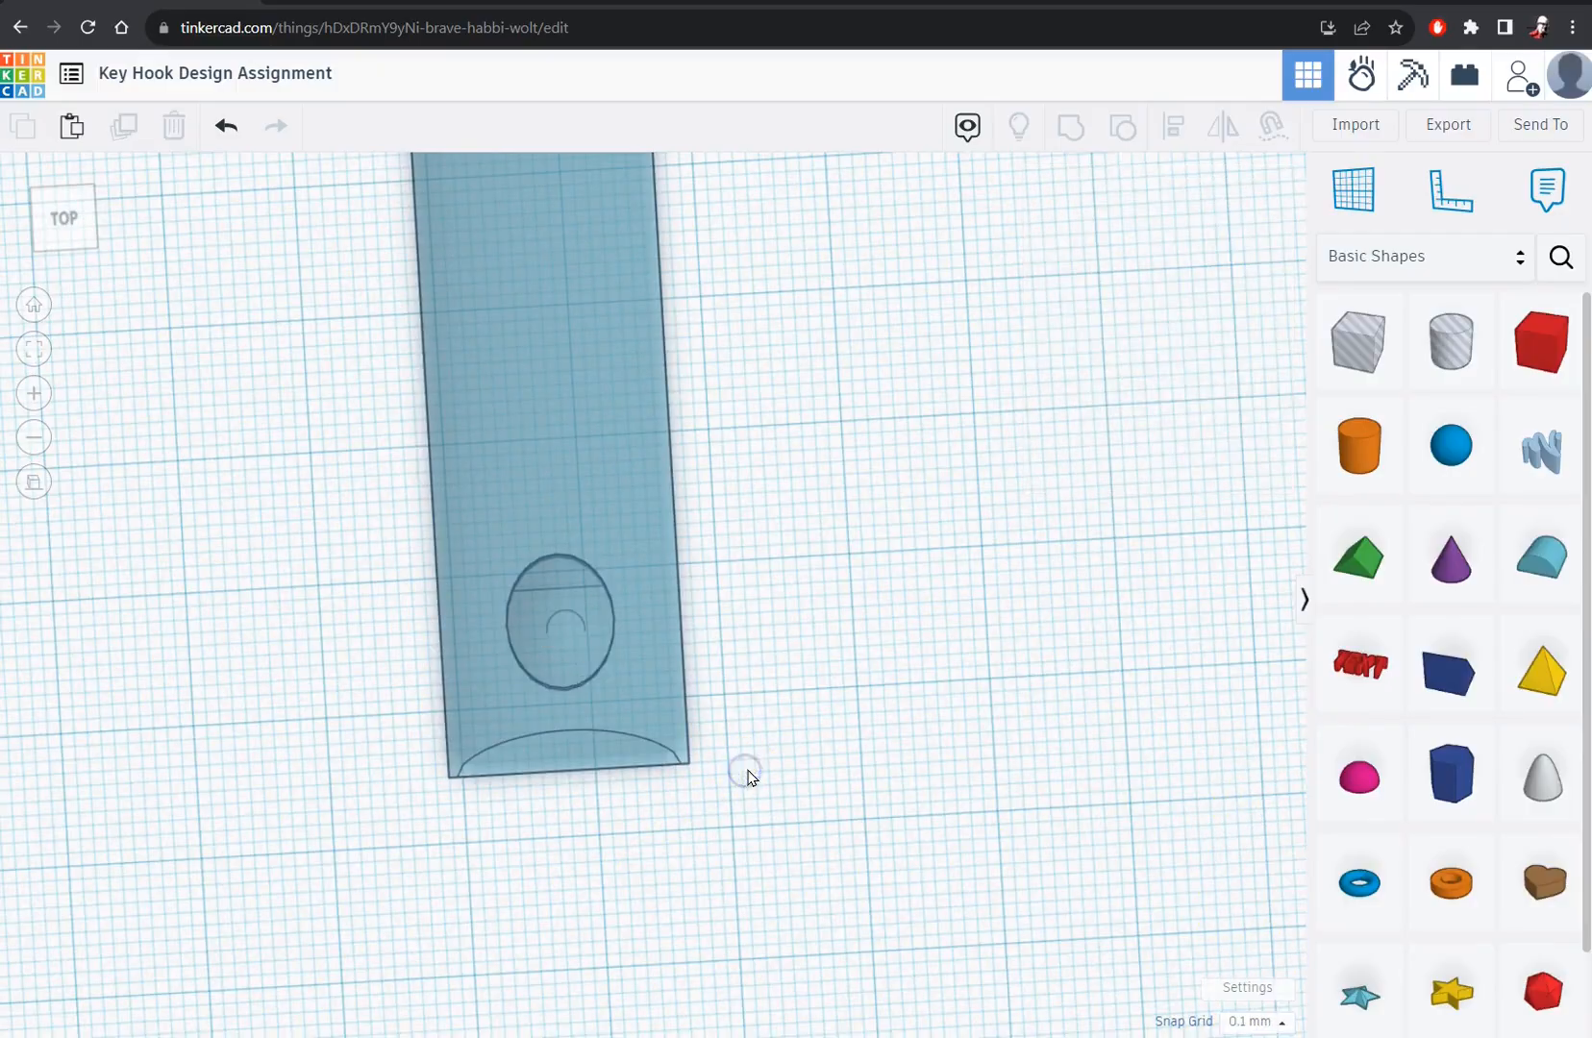
left_click(605, 698)
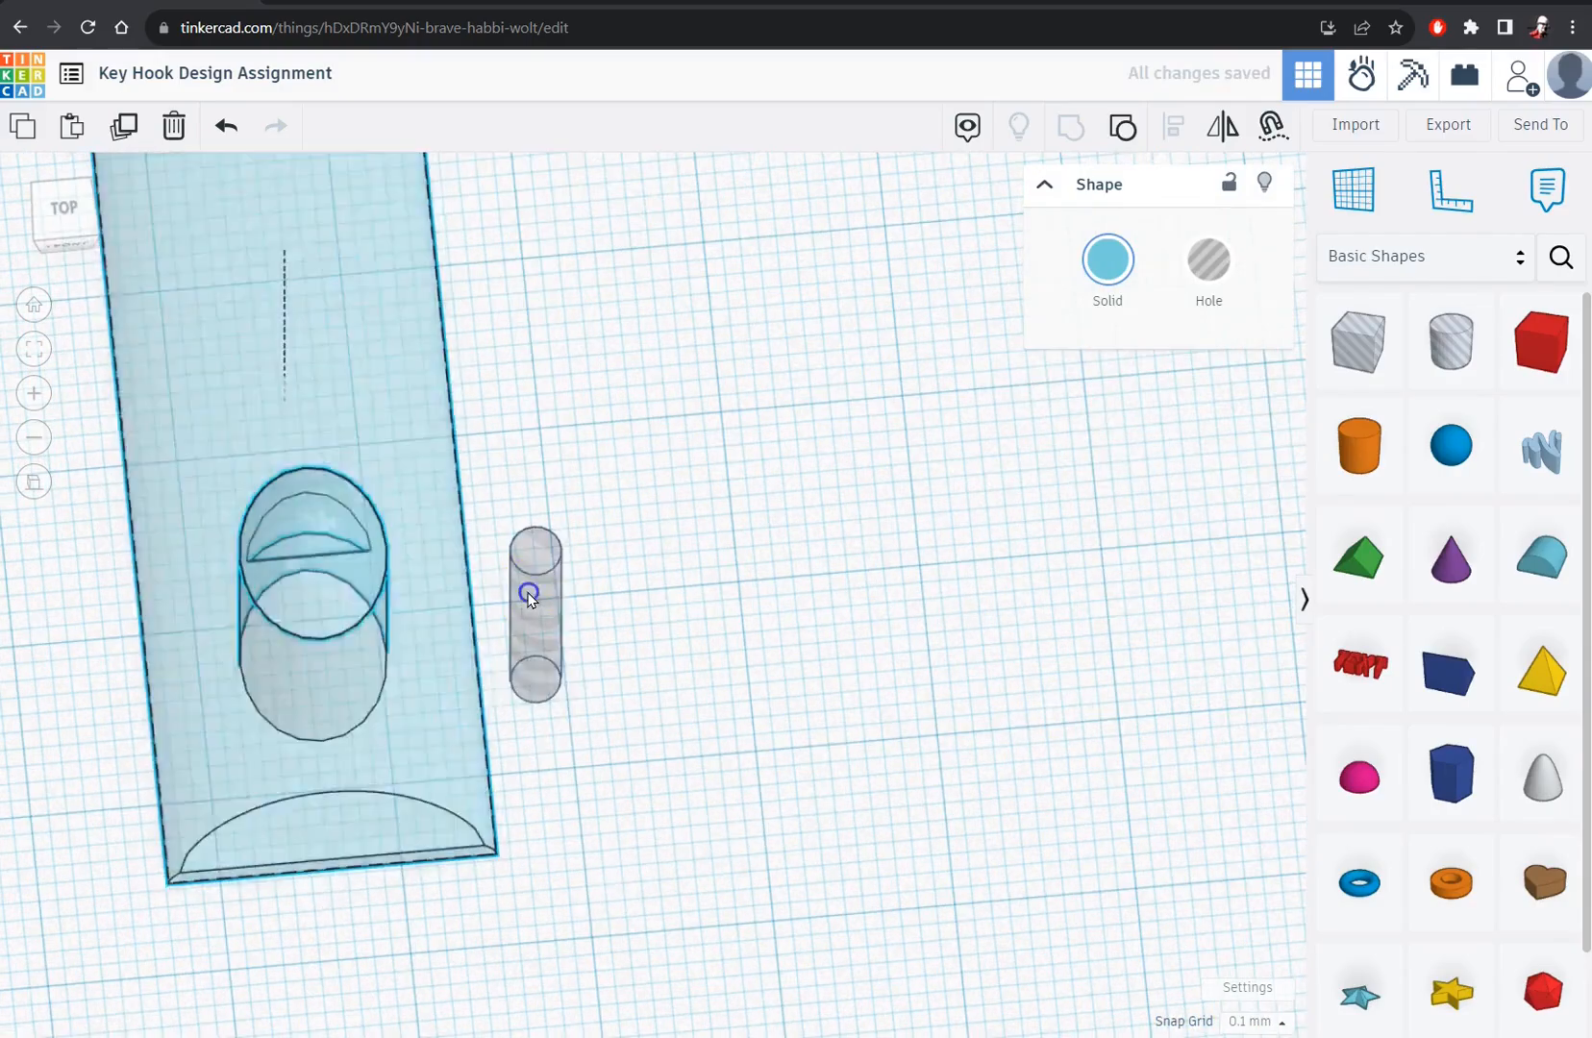
- Nudge the narrow hole cylinder across the workplane in 0.1 mm snap steps until it sits near the middle of the post's footprint
left_click(529, 601)
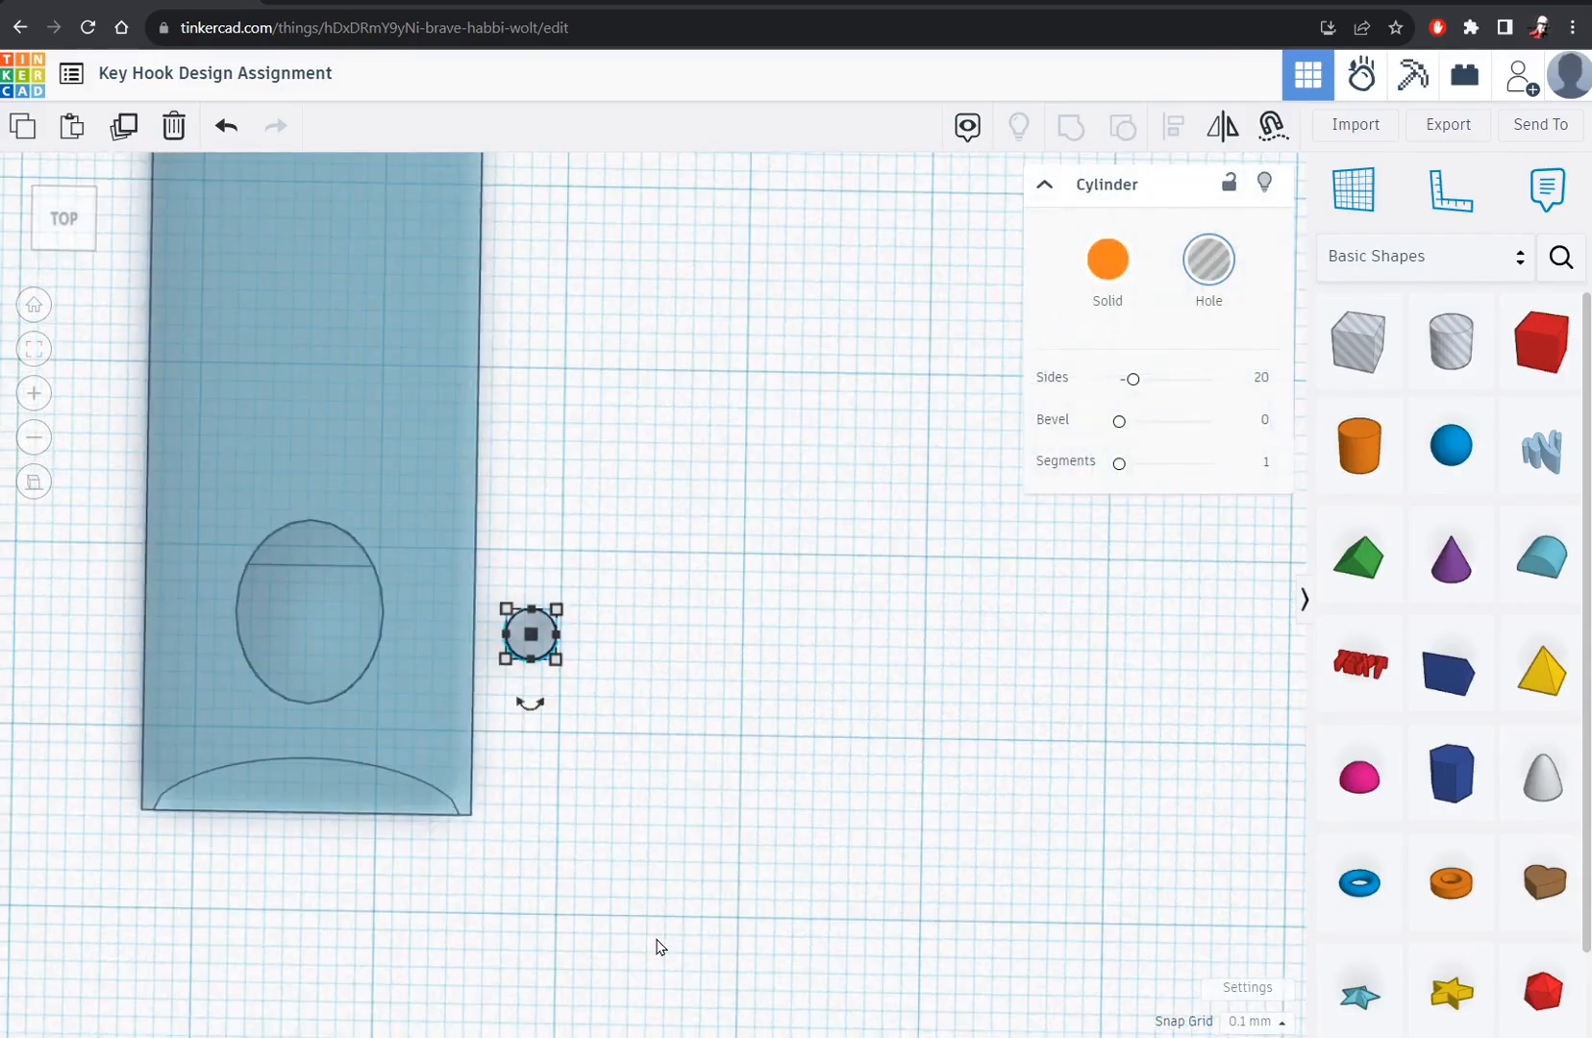
key("Left")
key("Left")
key("Left")
key("Left")
key("Left")
key("Left")
key("Left")
key("Left")
key("Left")
key("Left")
key("Left")
key("Left")
key("Left")
key("Left")
key("Left")
key("Left")
key("Left")
key("Left")
key("Left")
key("Left")
key("Left")
key("Left")
key("Left")
key("Left")
key("Left")
key("Right")
key("Up")
key("Up")
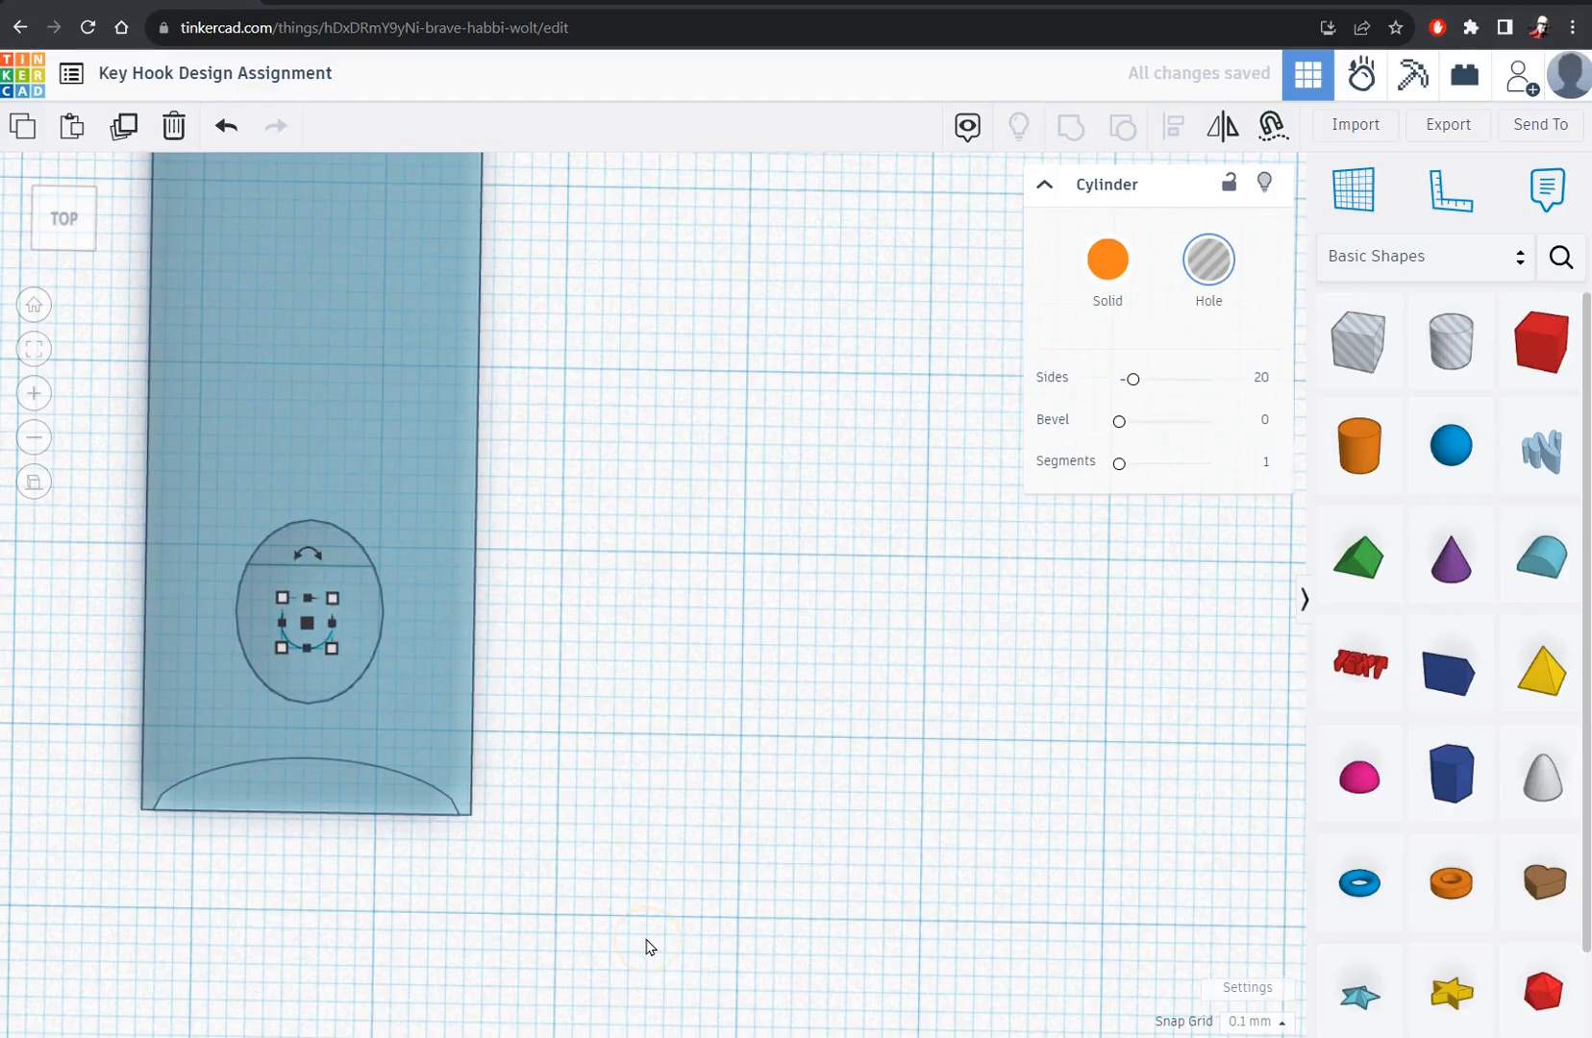
- Center the narrow hole cylinder across the key hook's width and group both shapes to cut the hole
left_click(215, 858)
left_click_drag(42, 516, 750, 747)
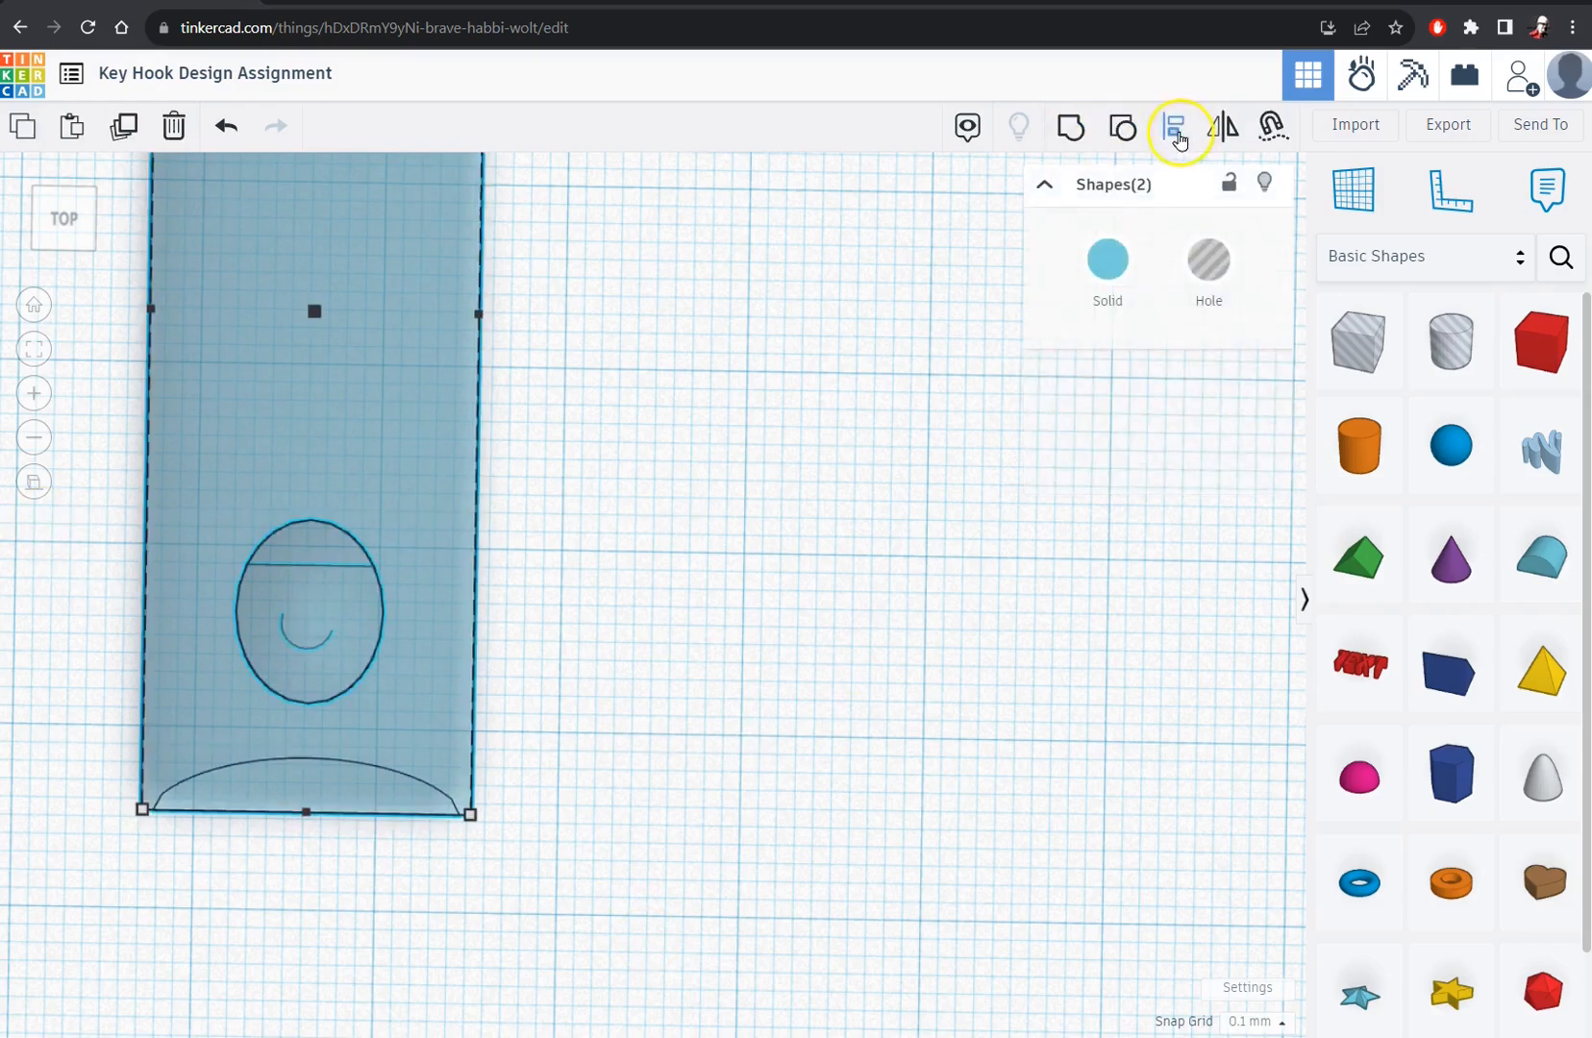
left_click(1173, 126)
scroll(659, 813, "down", 1)
scroll(659, 813, "down", 2)
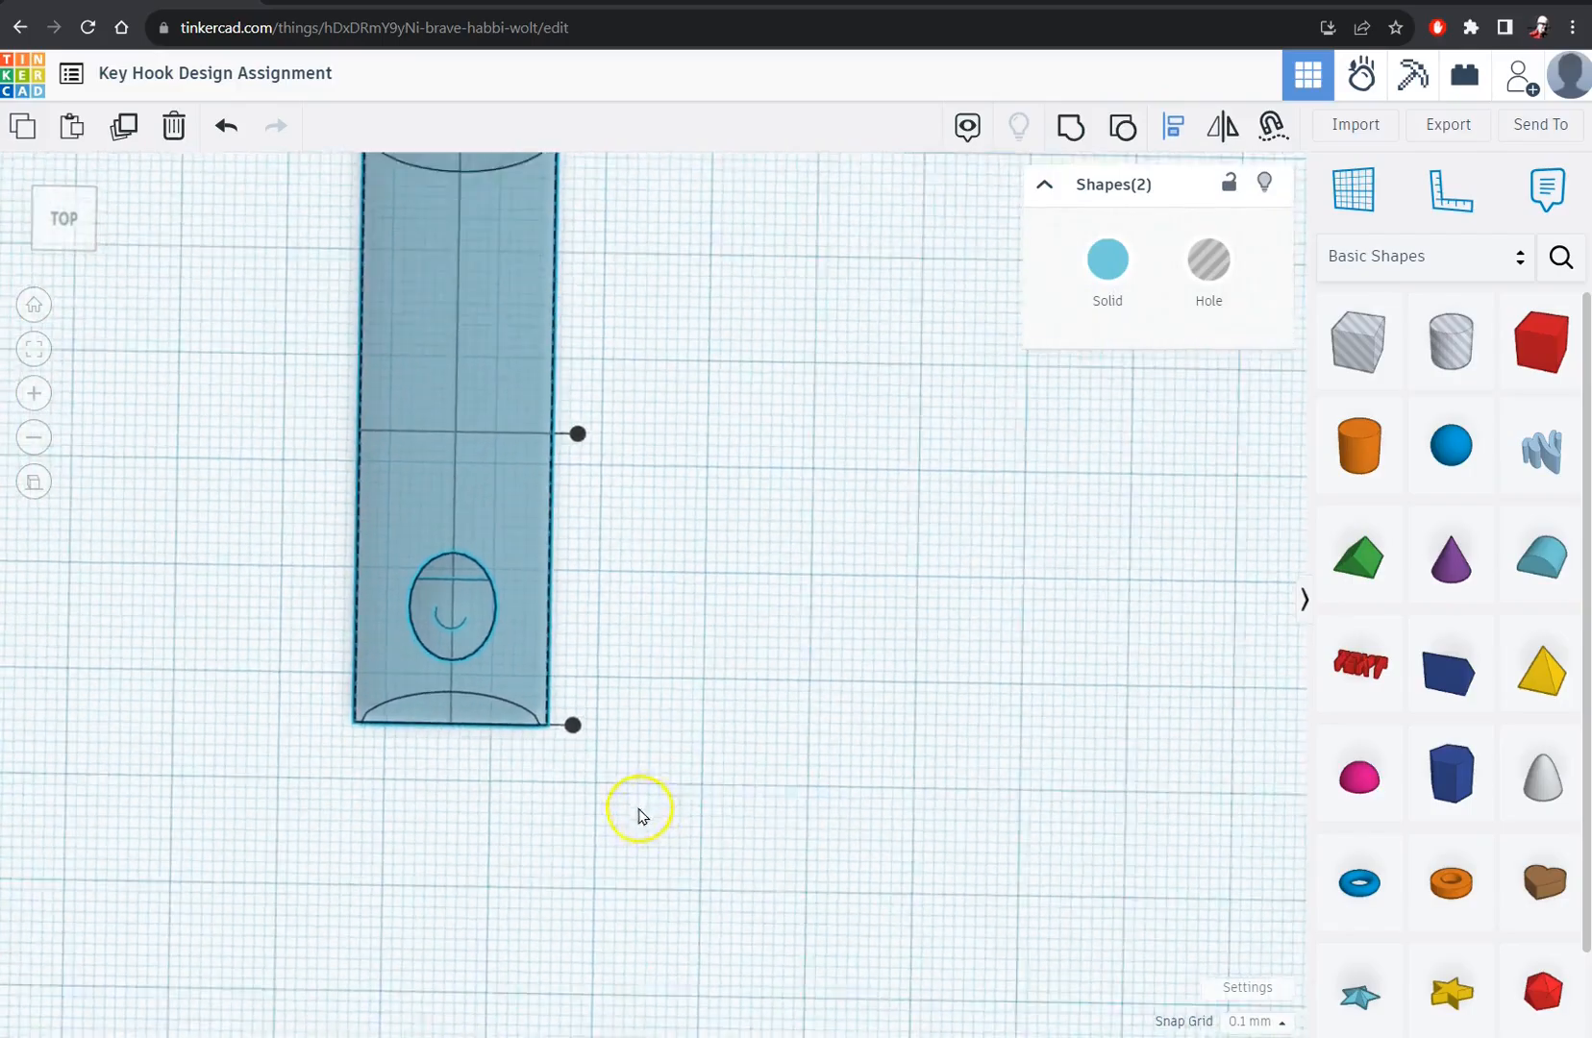
scroll(673, 625, "down", 2)
left_click(519, 255)
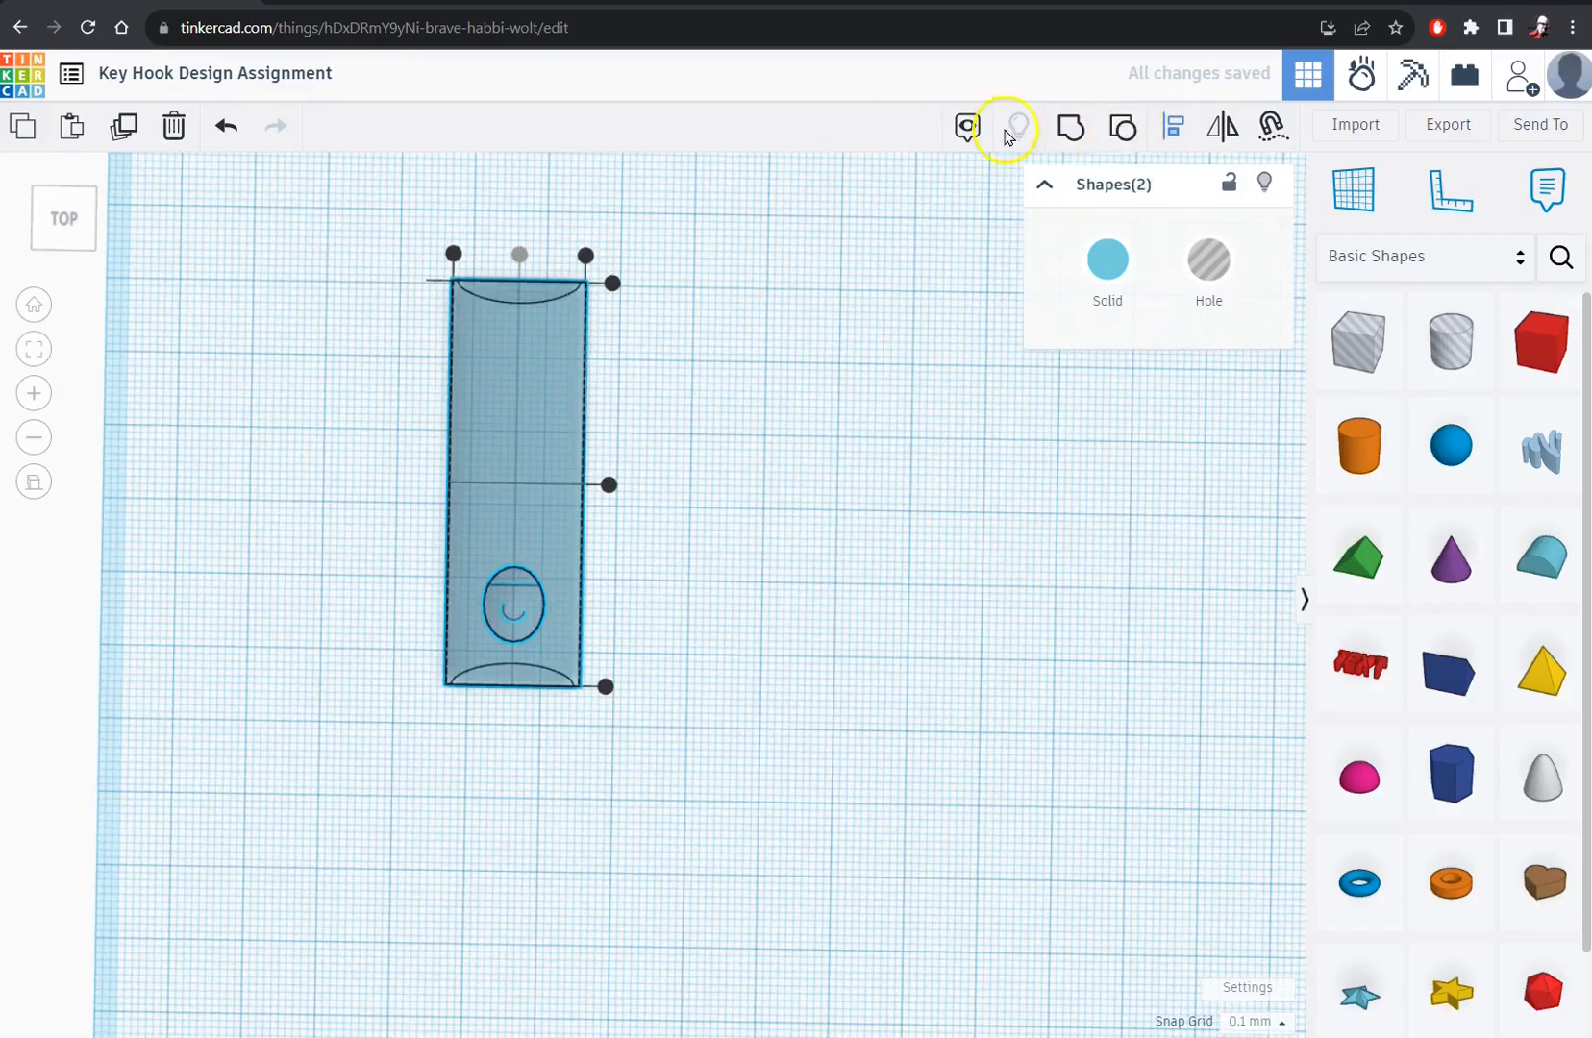
left_click(1070, 126)
left_click(844, 813)
- Inspect the narrow hole inside the transparent post from the side, from above and at an angle
right_click_drag(874, 906, 480, 630)
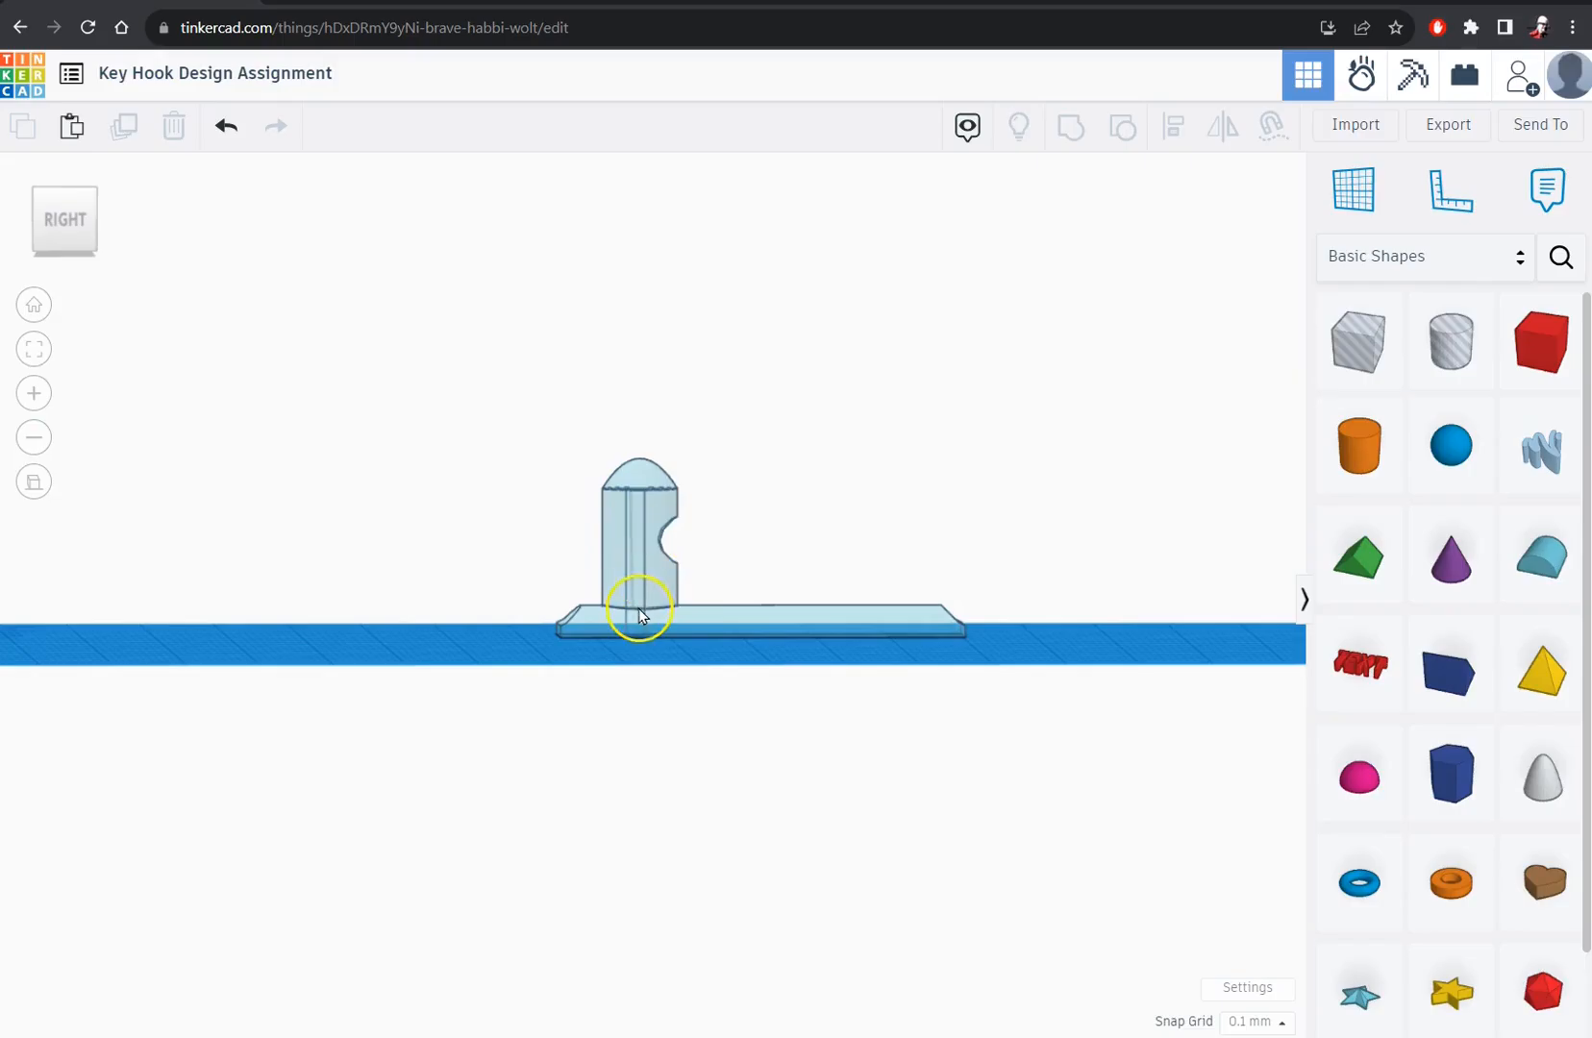
right_click_drag(639, 609, 579, 793)
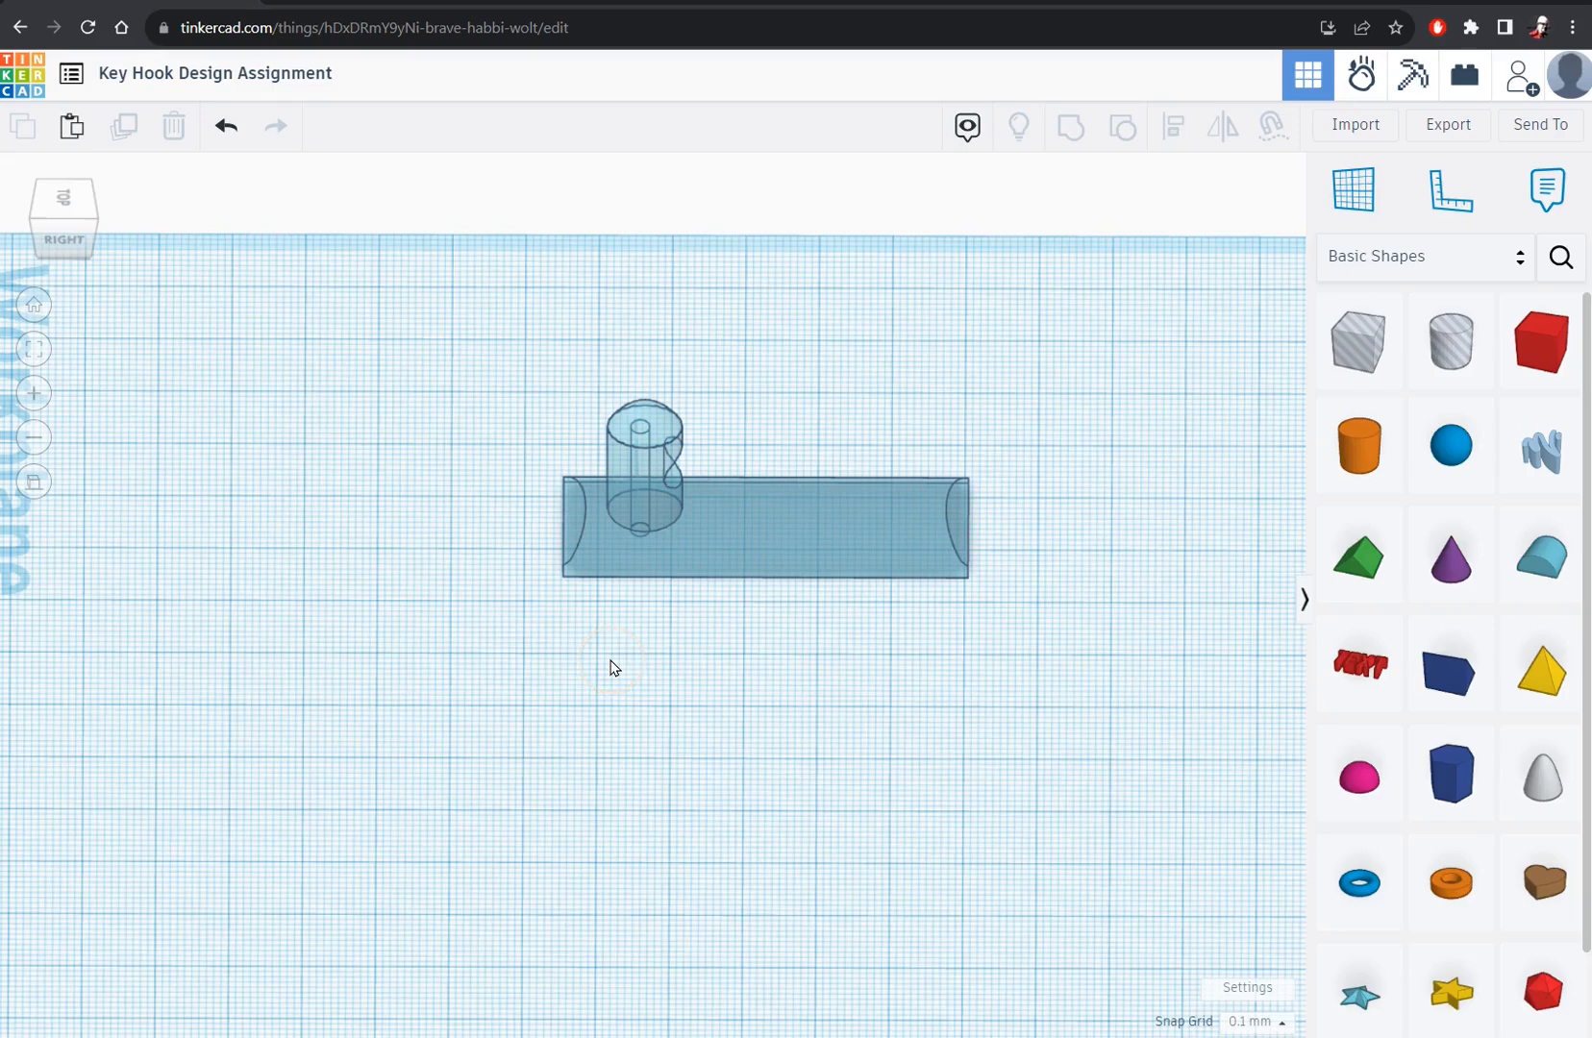
right_click_drag(245, 613, 540, 874)
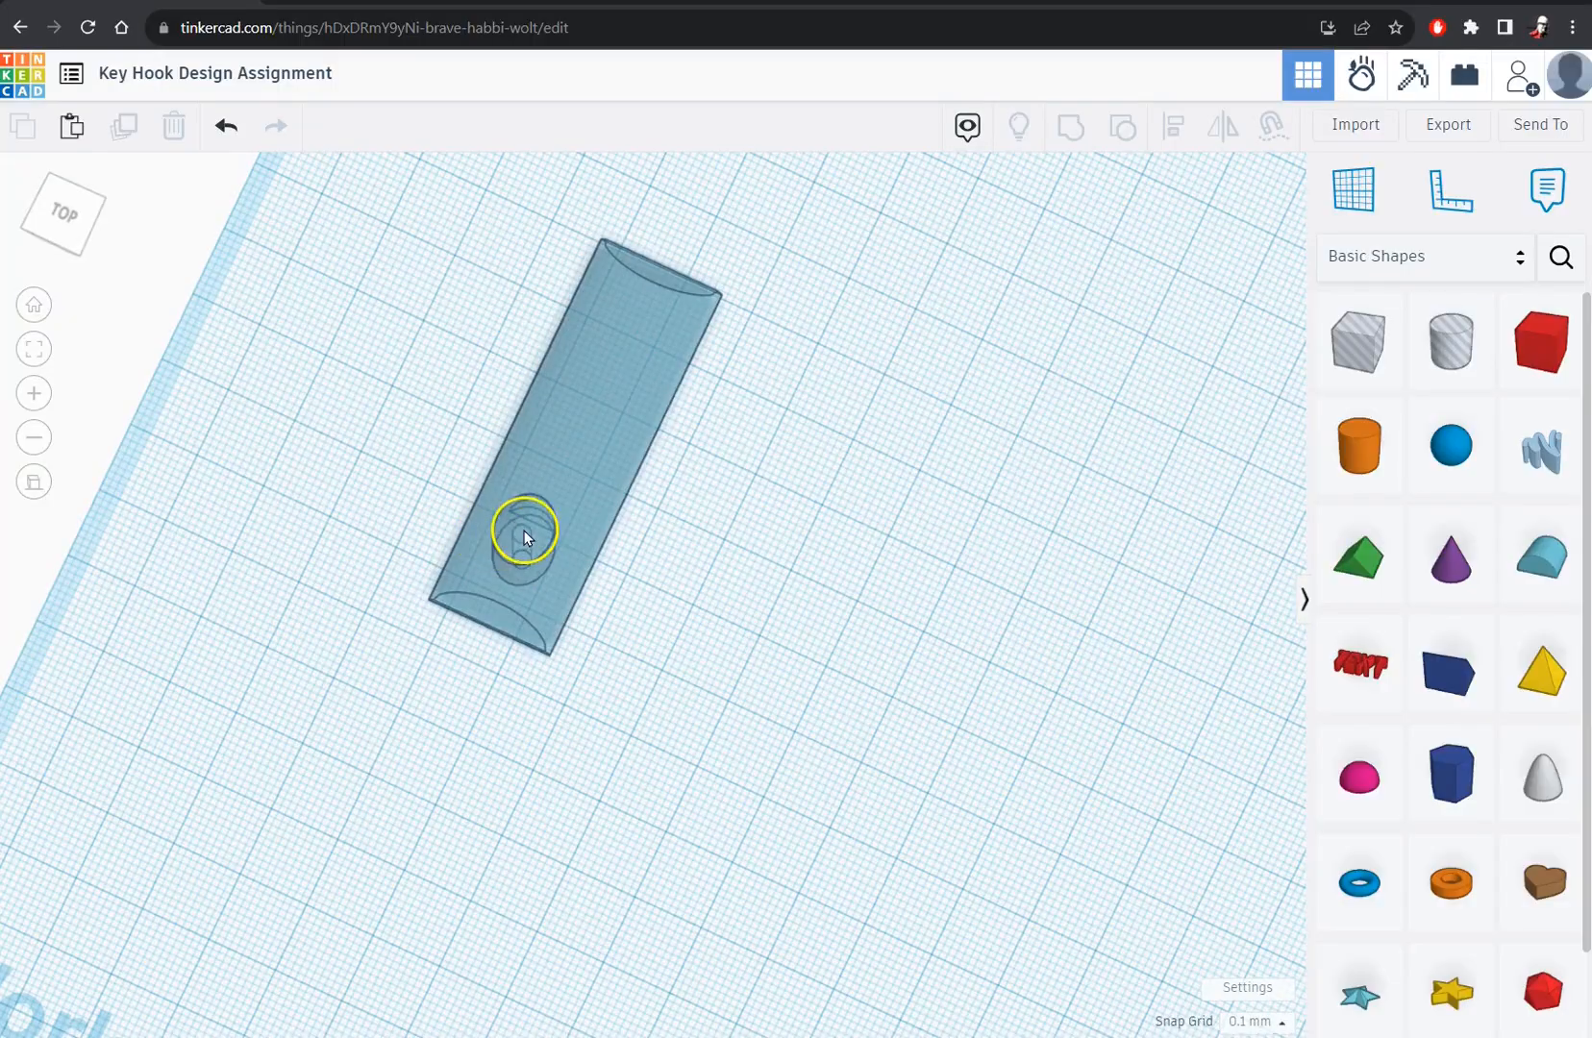
right_click_drag(853, 732, 534, 600)
right_click_drag(565, 568, 1005, 899)
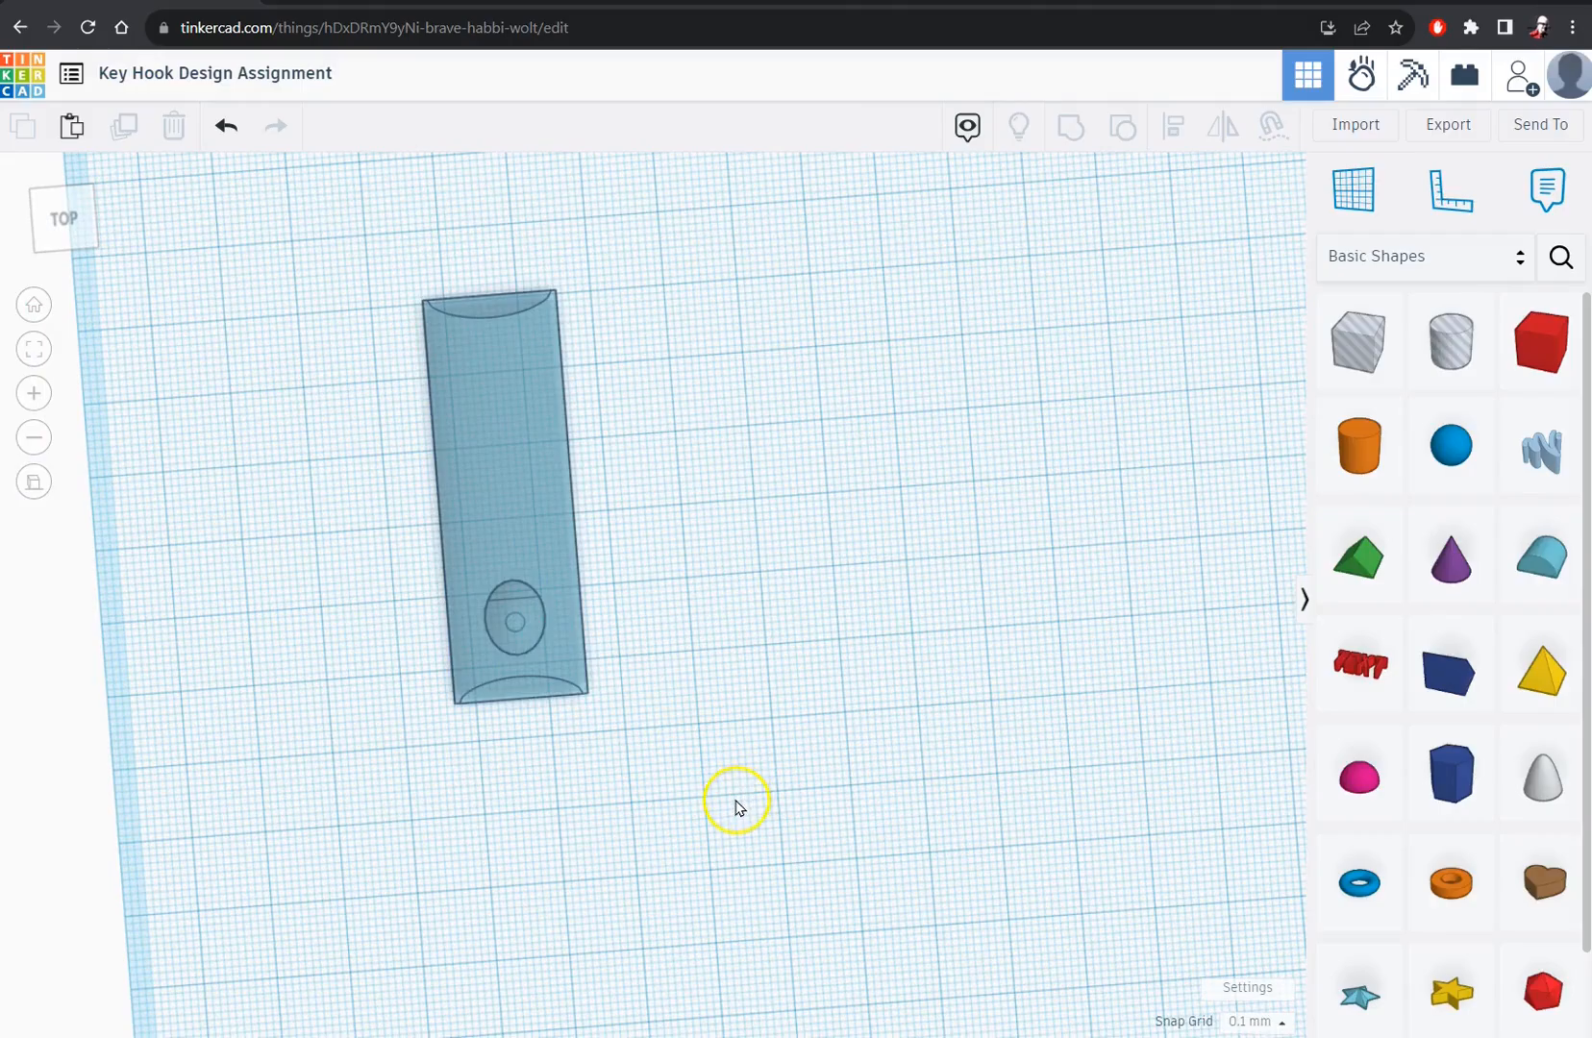
right_click_drag(859, 786, 929, 839)
right_click_drag(735, 775, 802, 555)
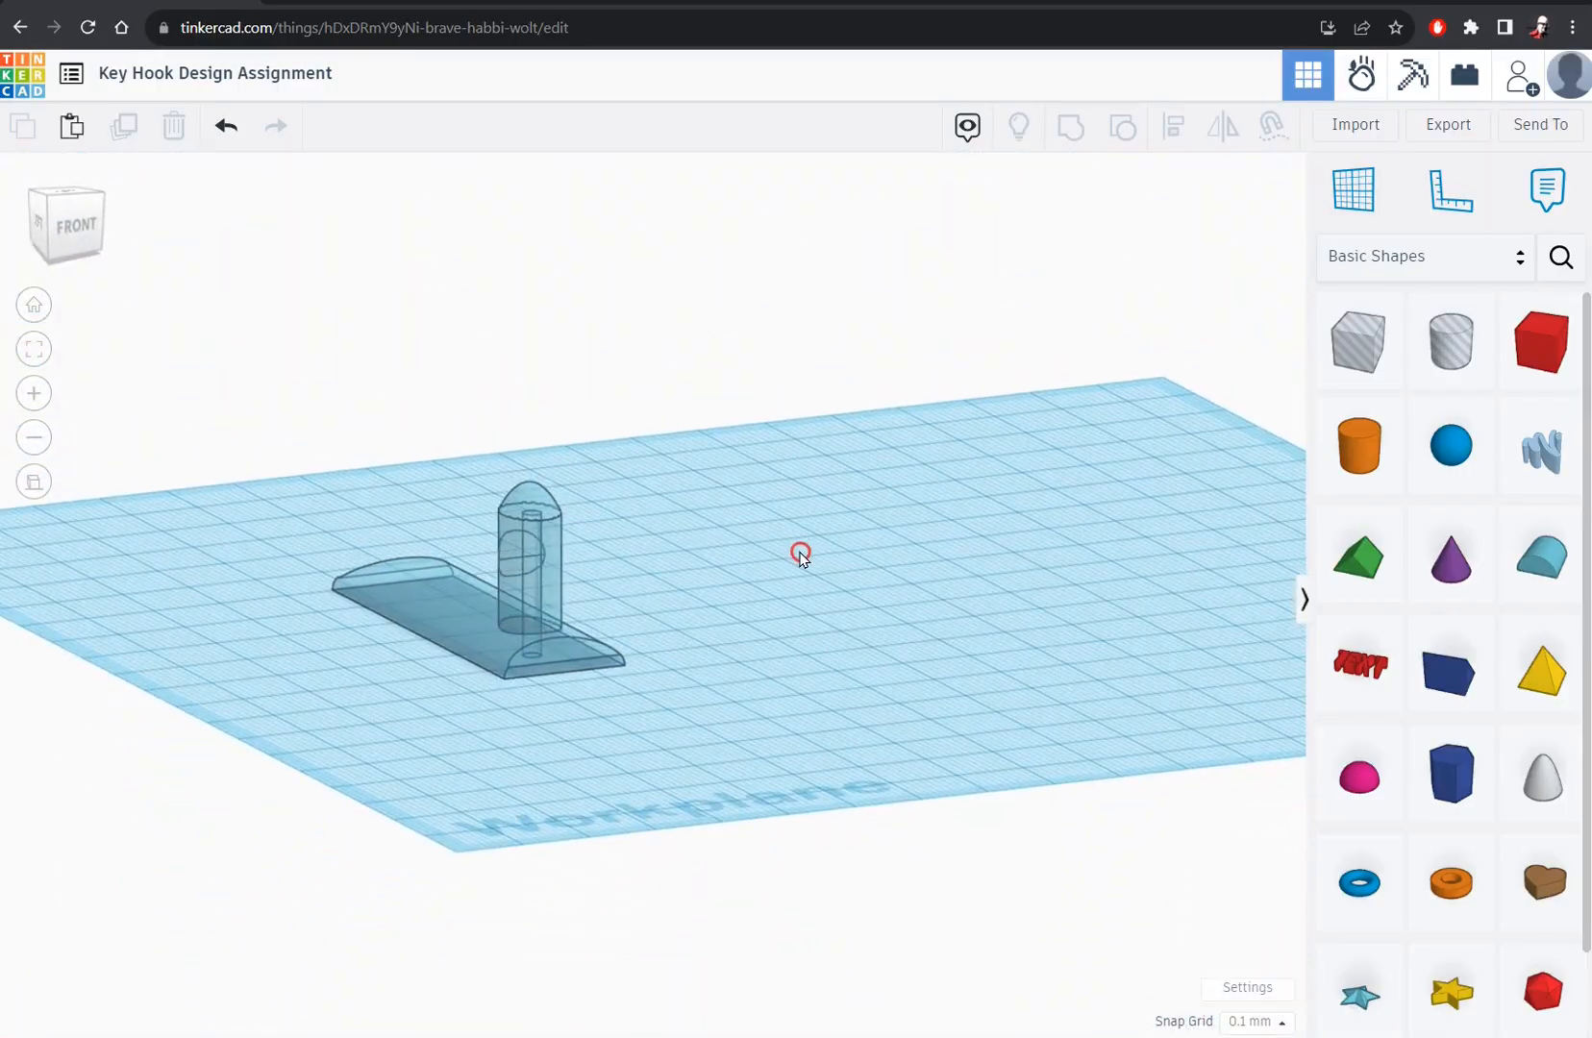